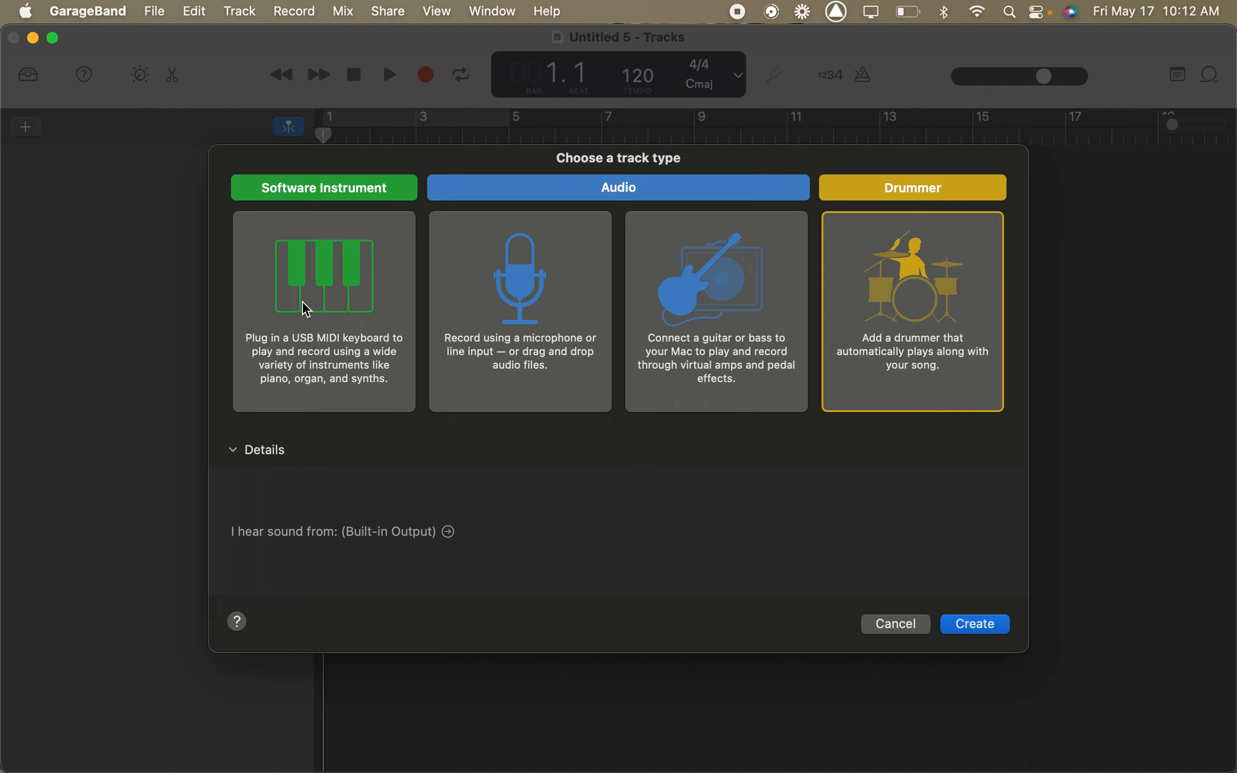
- Create a Software Instrument track and close the Musical Typing keyboard
click(364, 357)
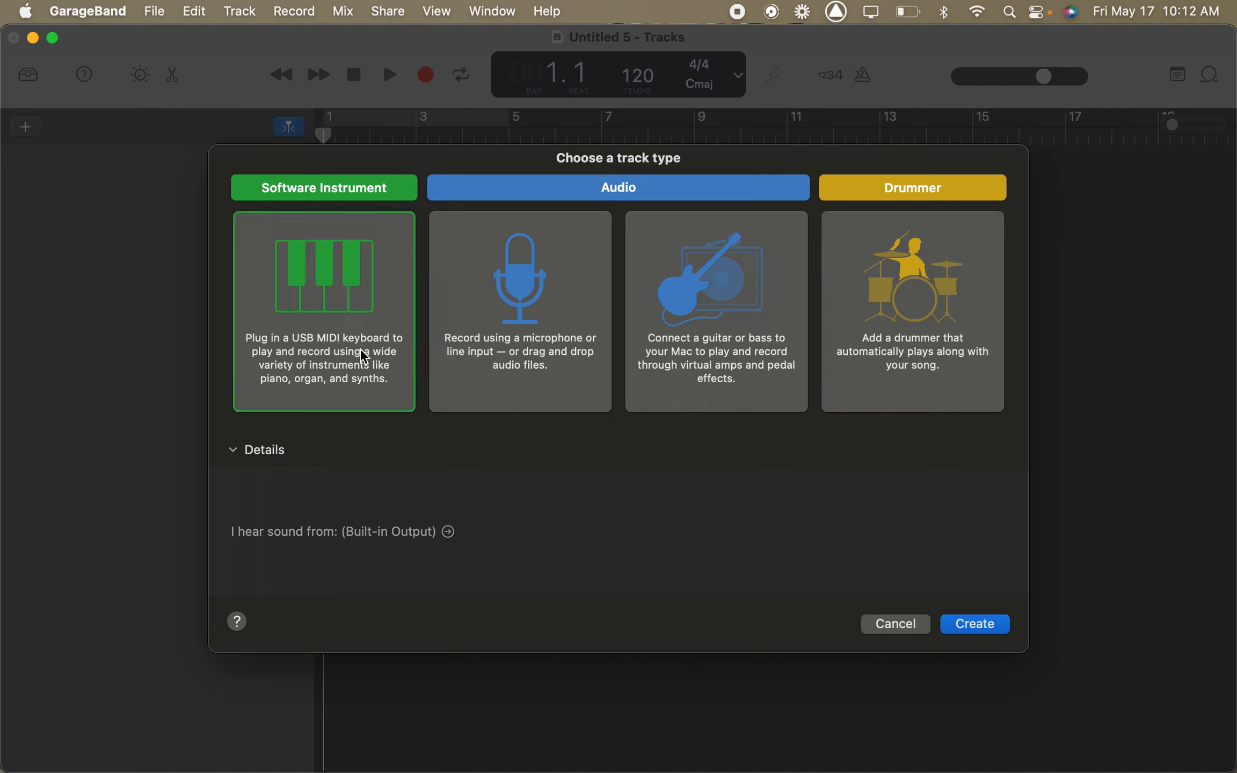
click(976, 624)
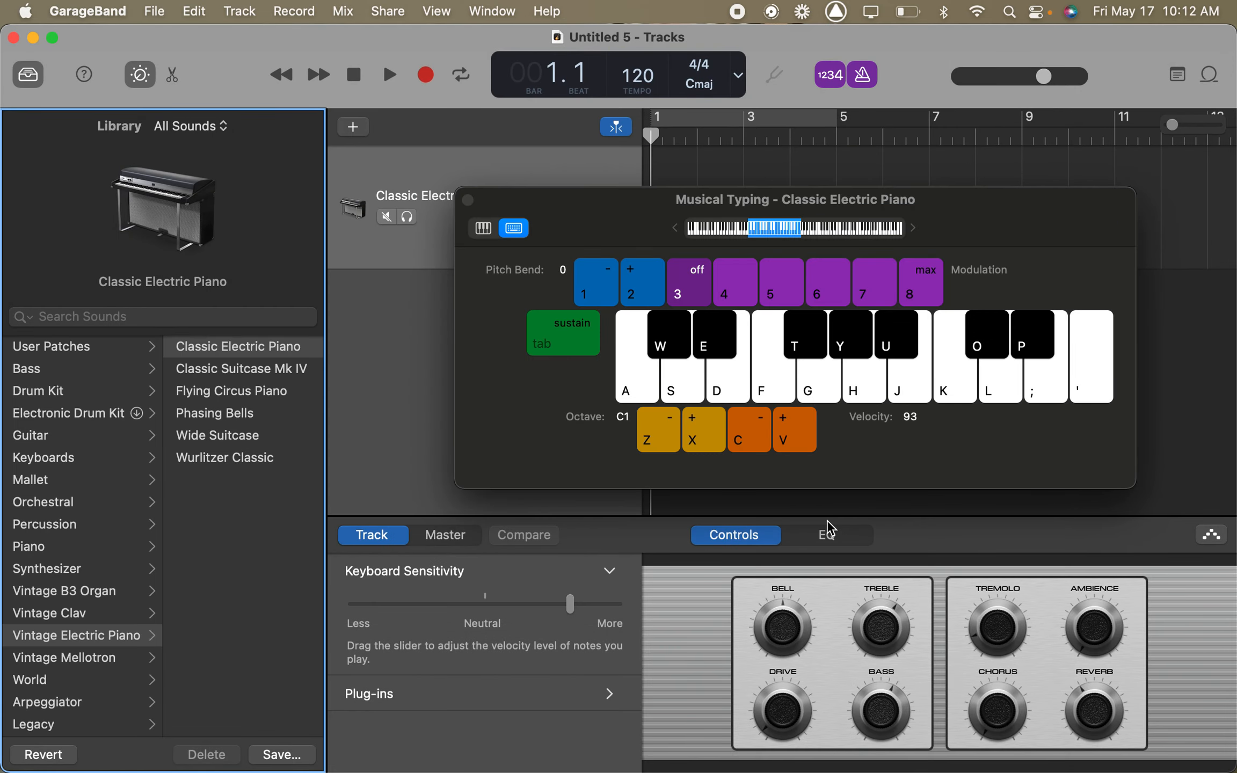
click(469, 200)
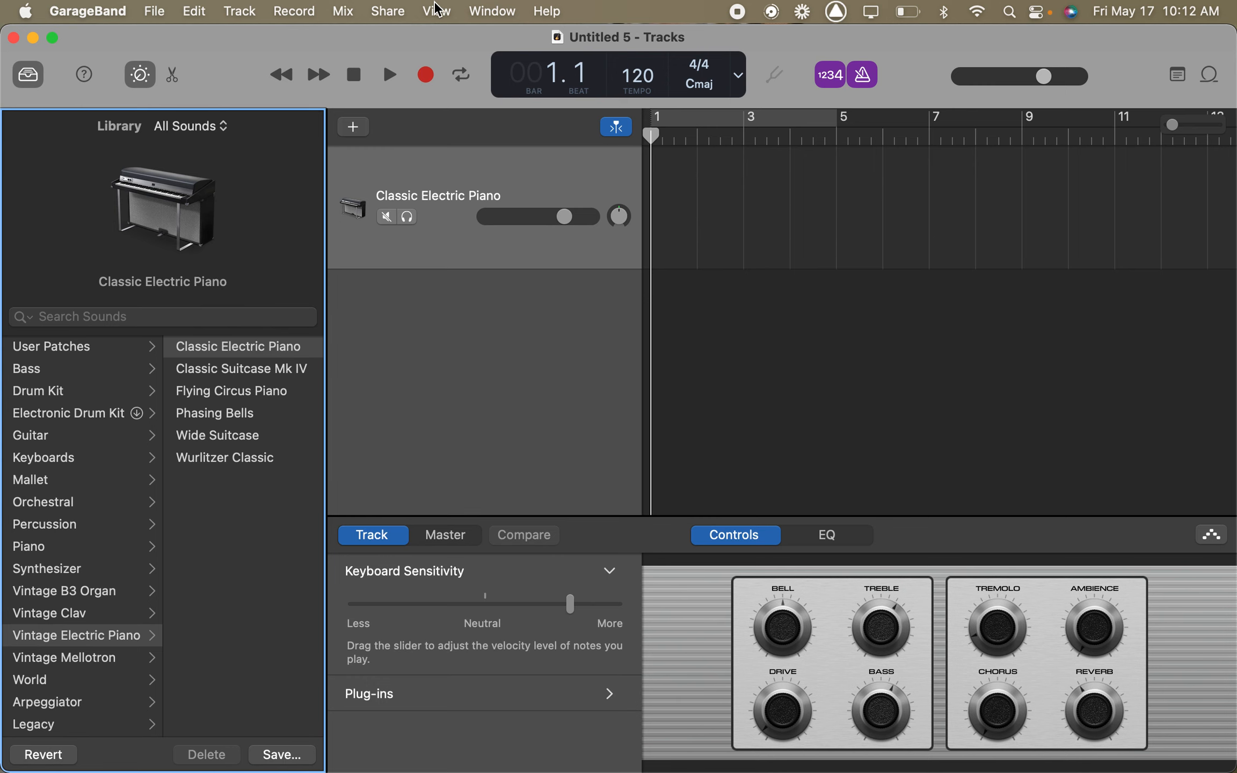
- Show the Musical Typing keyboard and hide it again
click(478, 12)
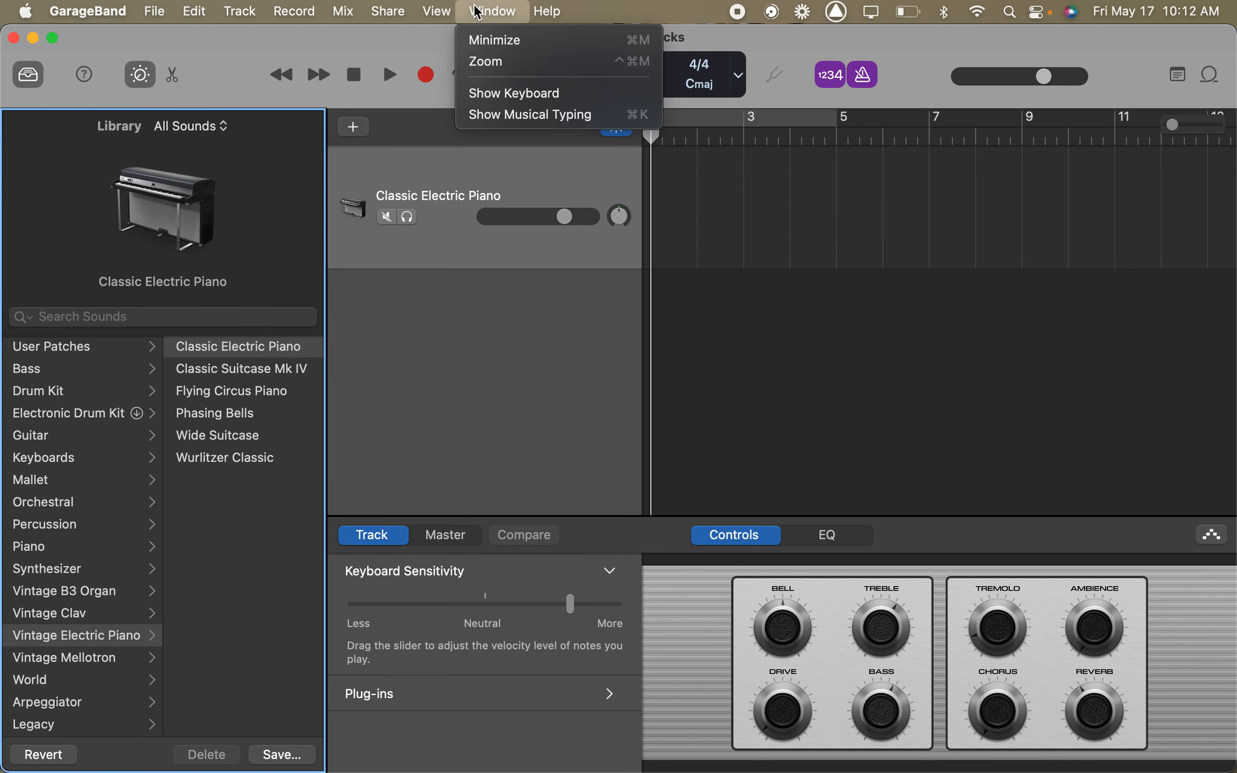
click(510, 114)
click(478, 12)
click(513, 114)
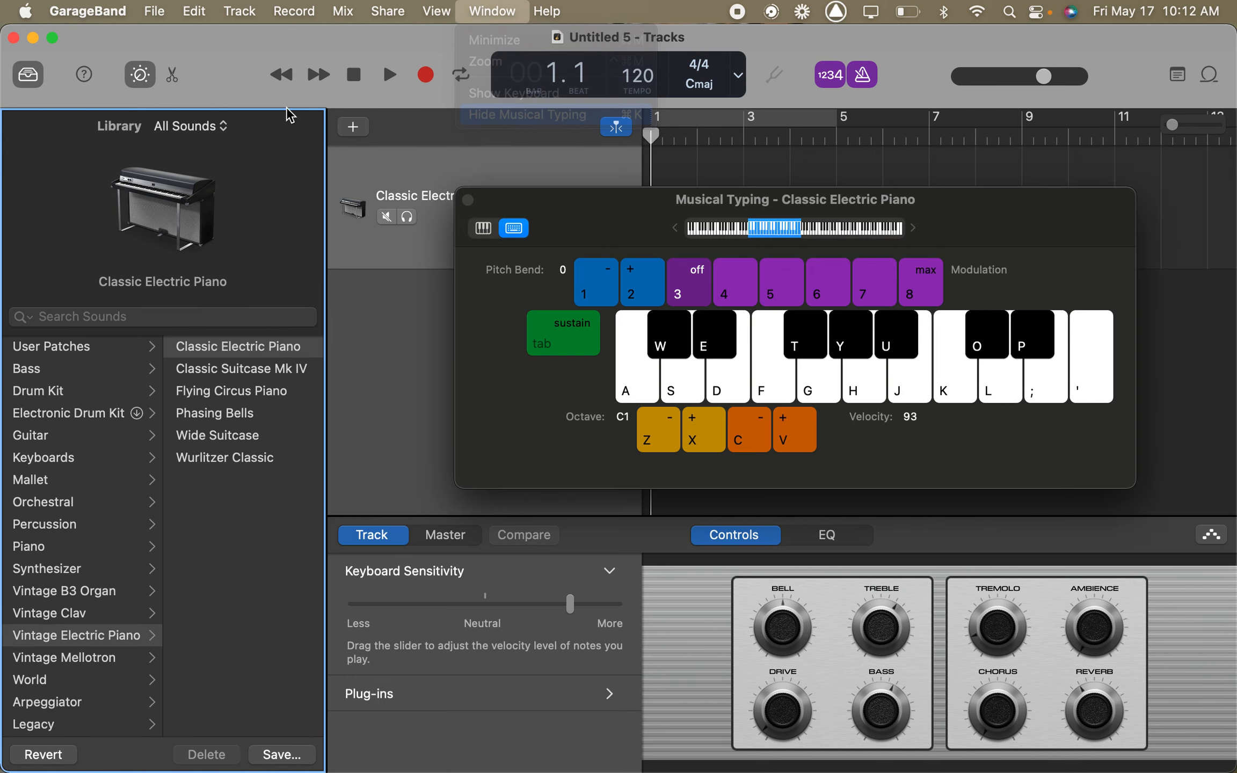
- Switch the project window to full screen and move the playhead to bar 3, beat 3
click(54, 38)
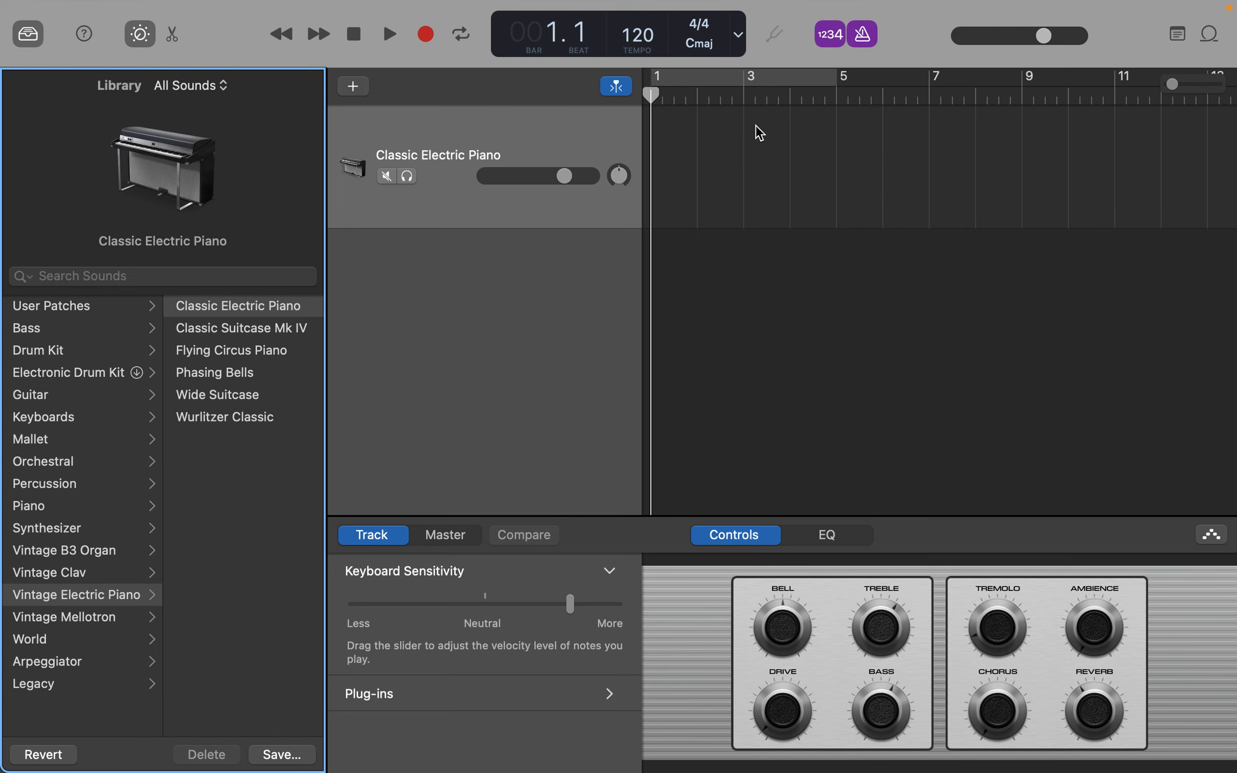
click(745, 97)
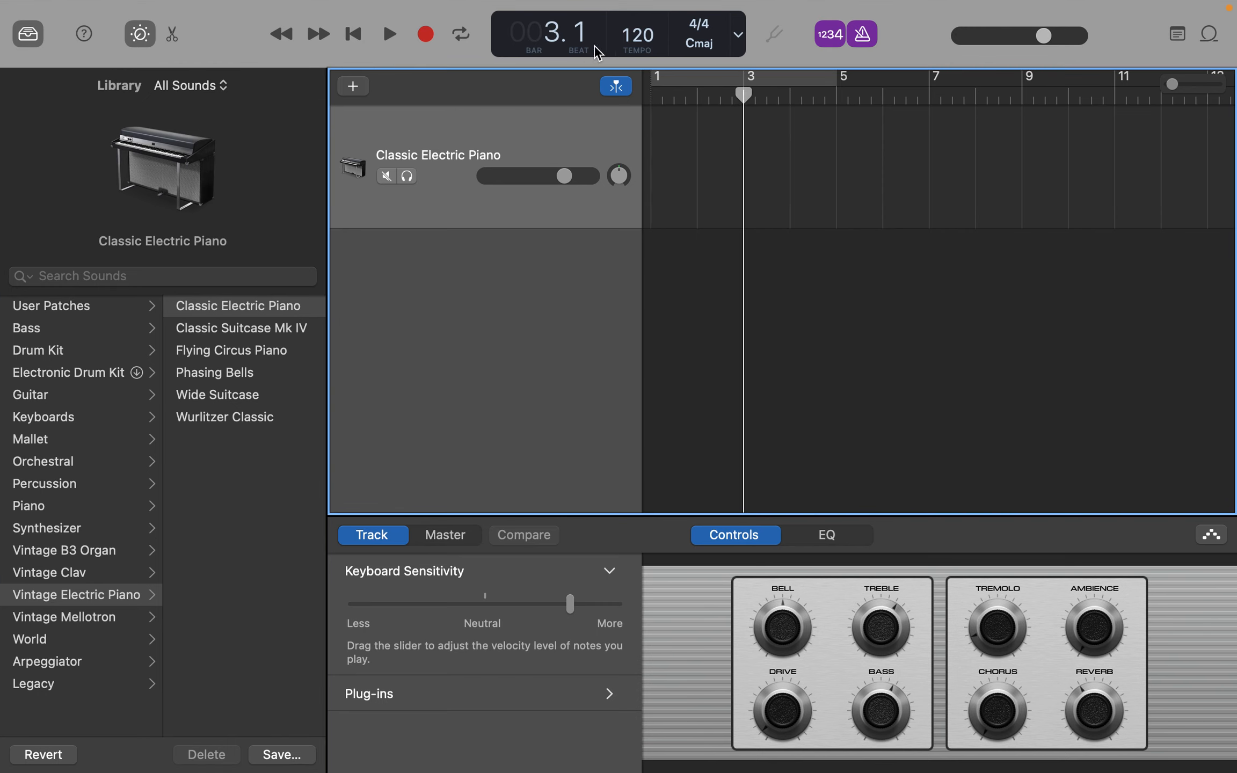
click(768, 96)
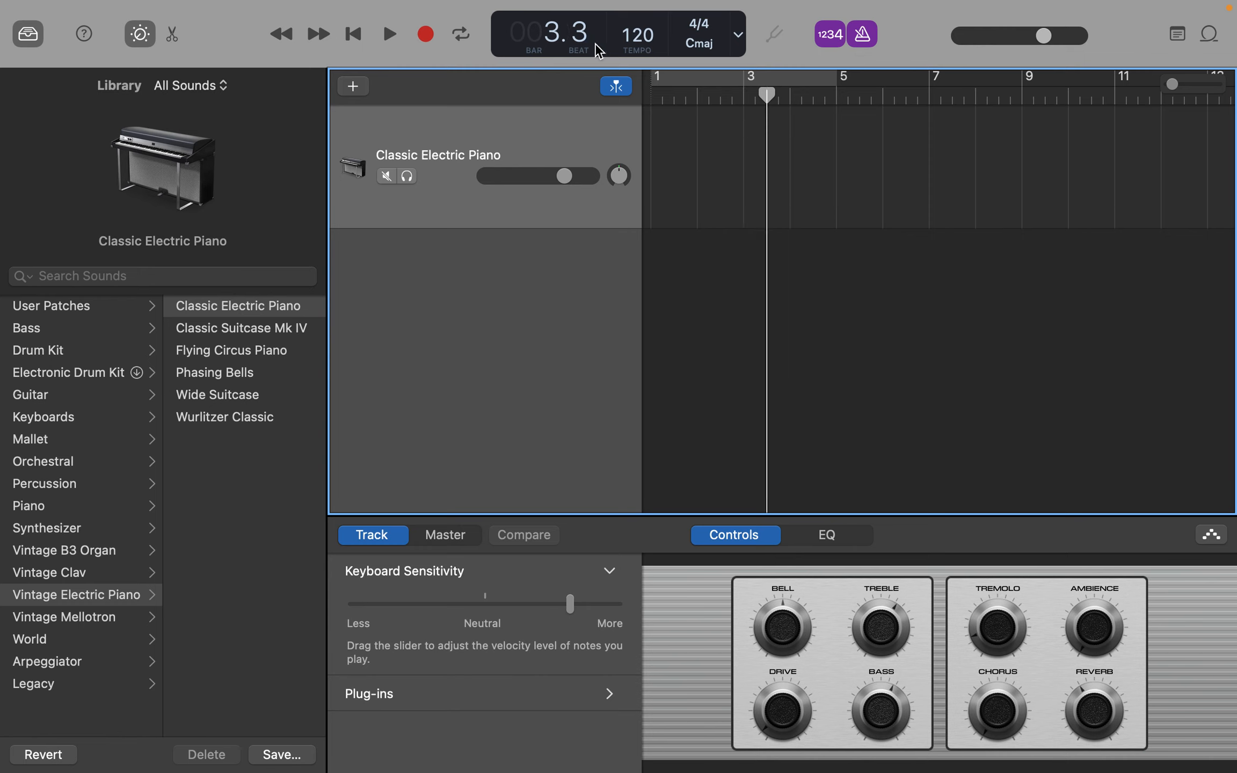
- Set the project tempo to 108 and look through the available time signatures, keeping 4/4
drag(640, 34, 640, 80)
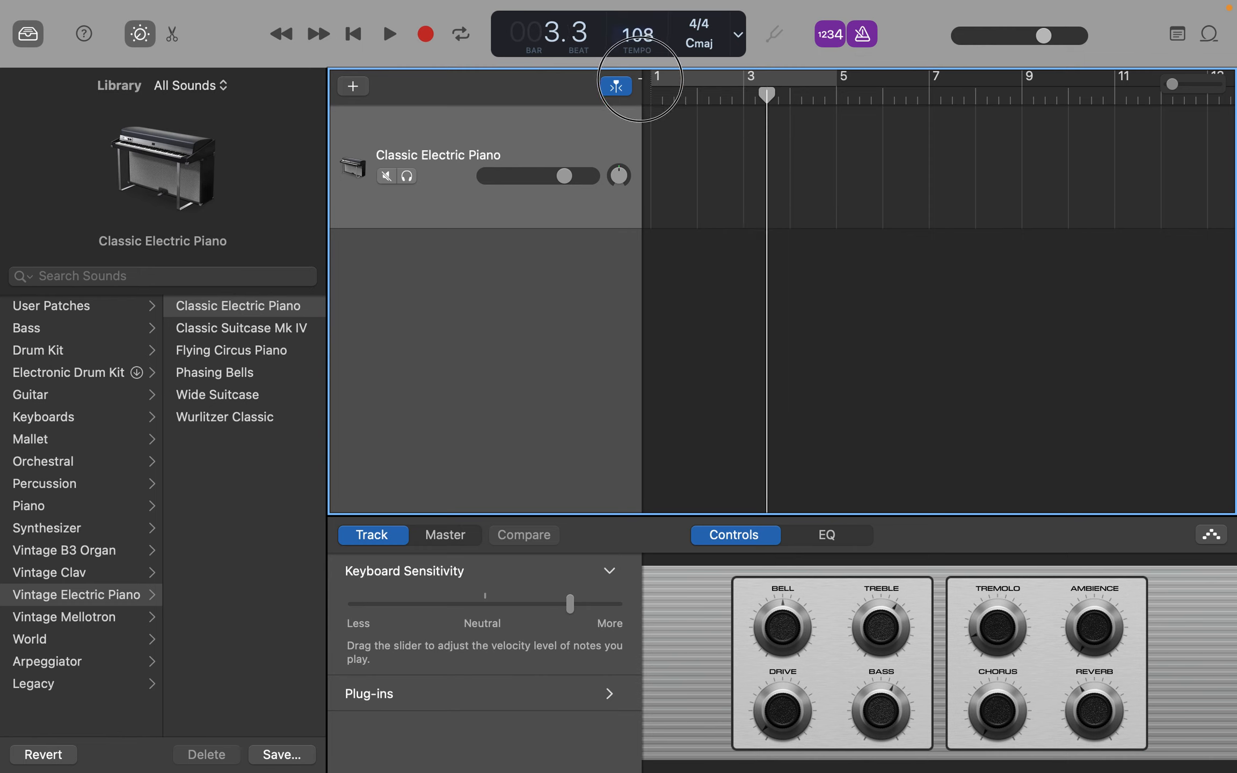
click(703, 31)
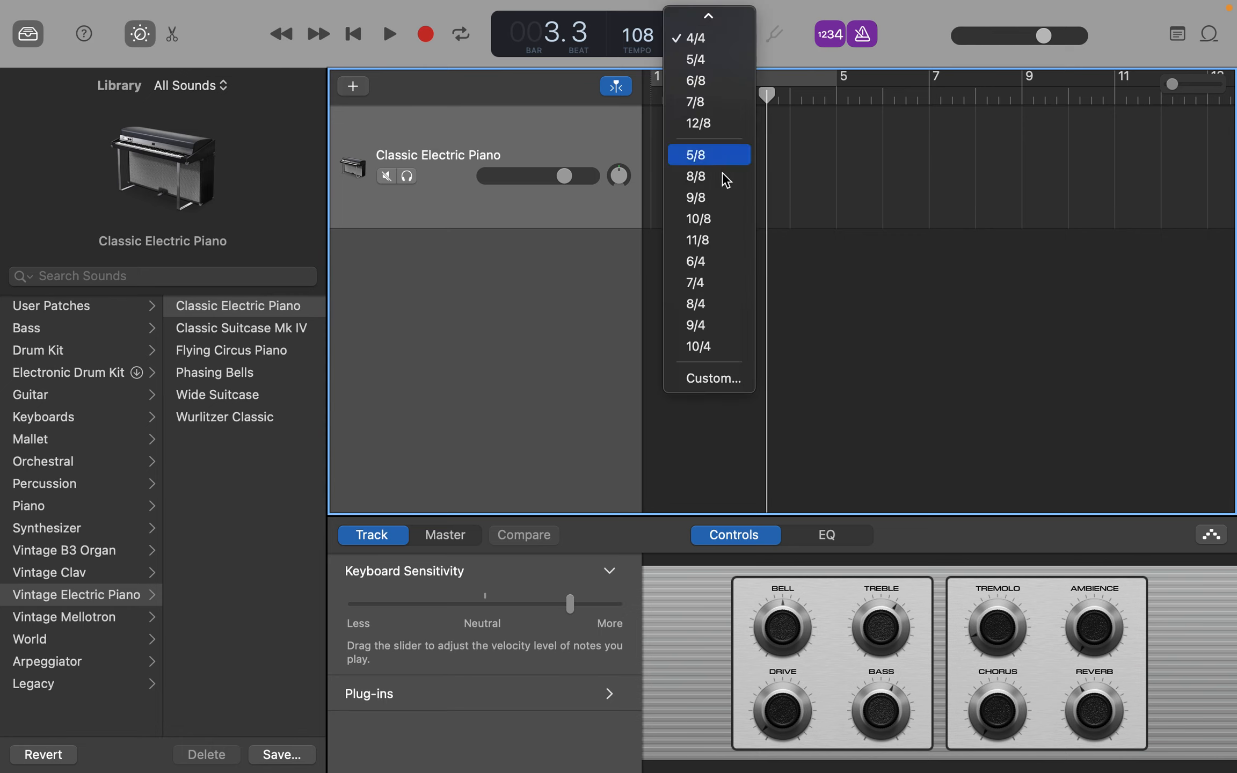
scroll(706, 104, up, 2)
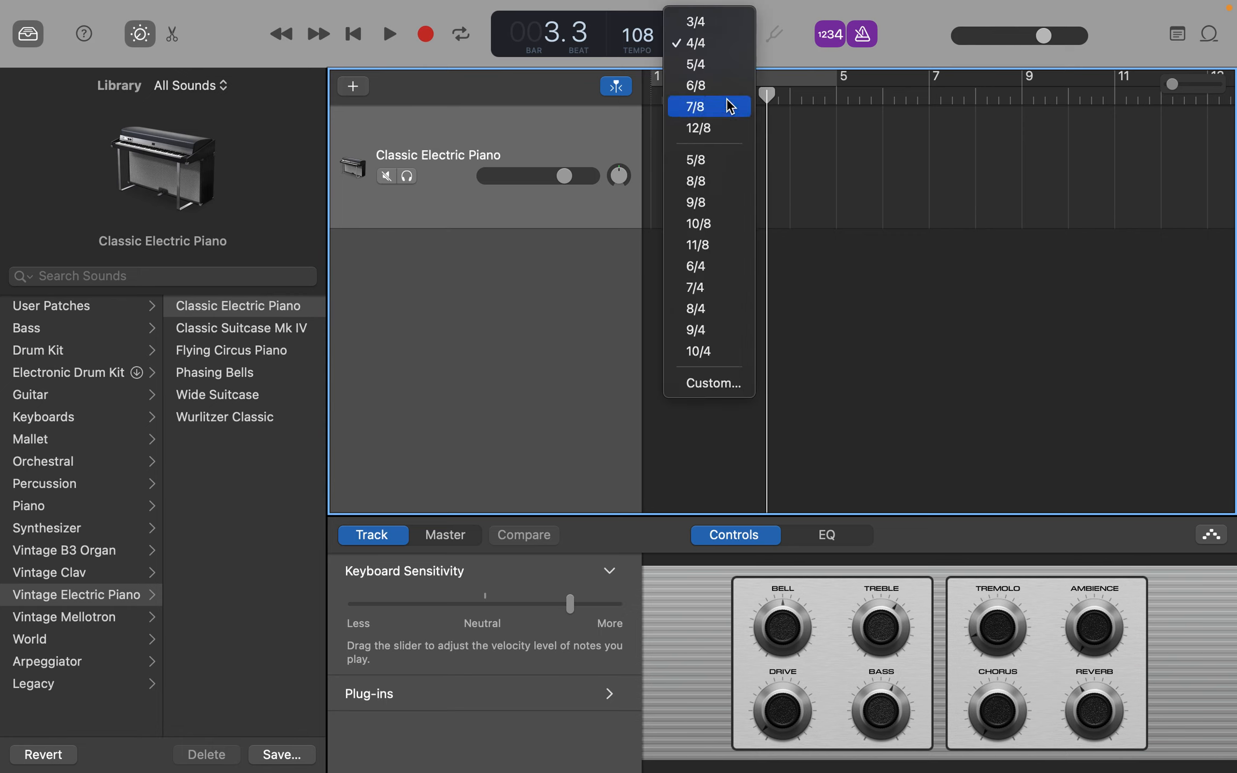
click(785, 14)
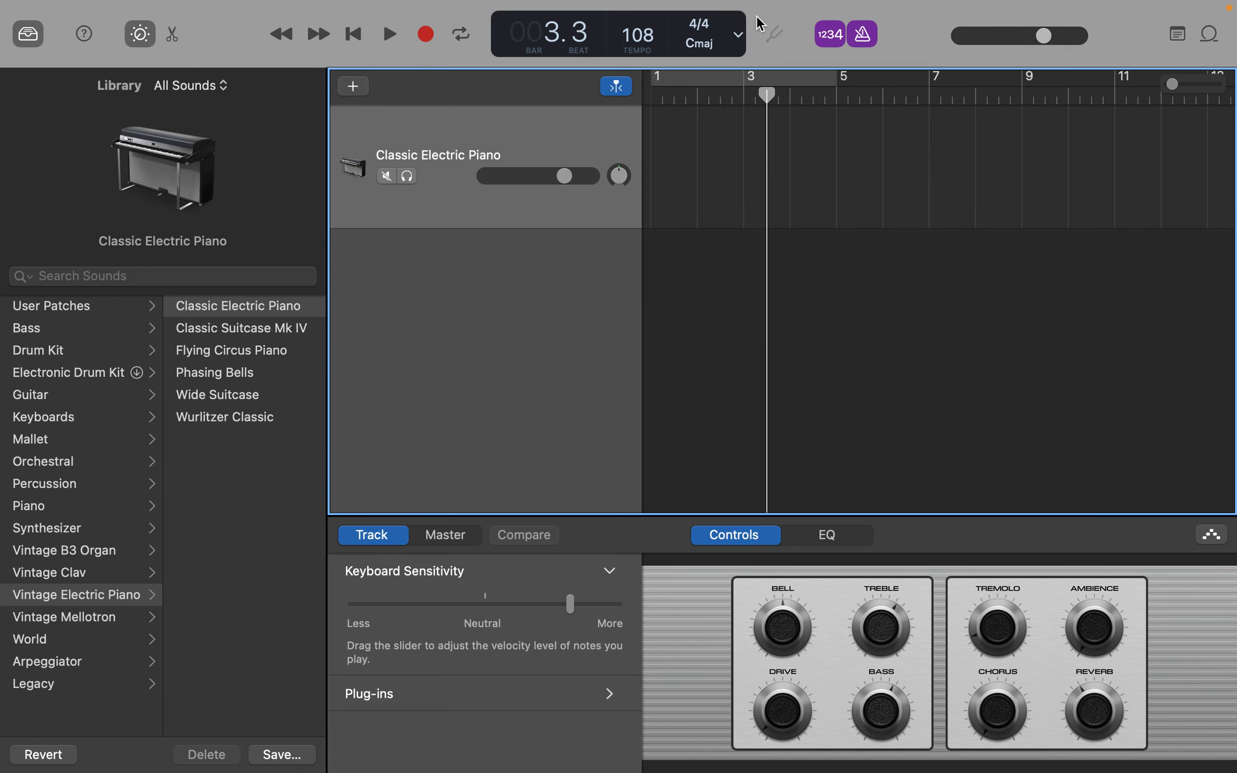
- Change the counter display to Beats & Time and move the playhead to bar 9, beat 3
click(738, 35)
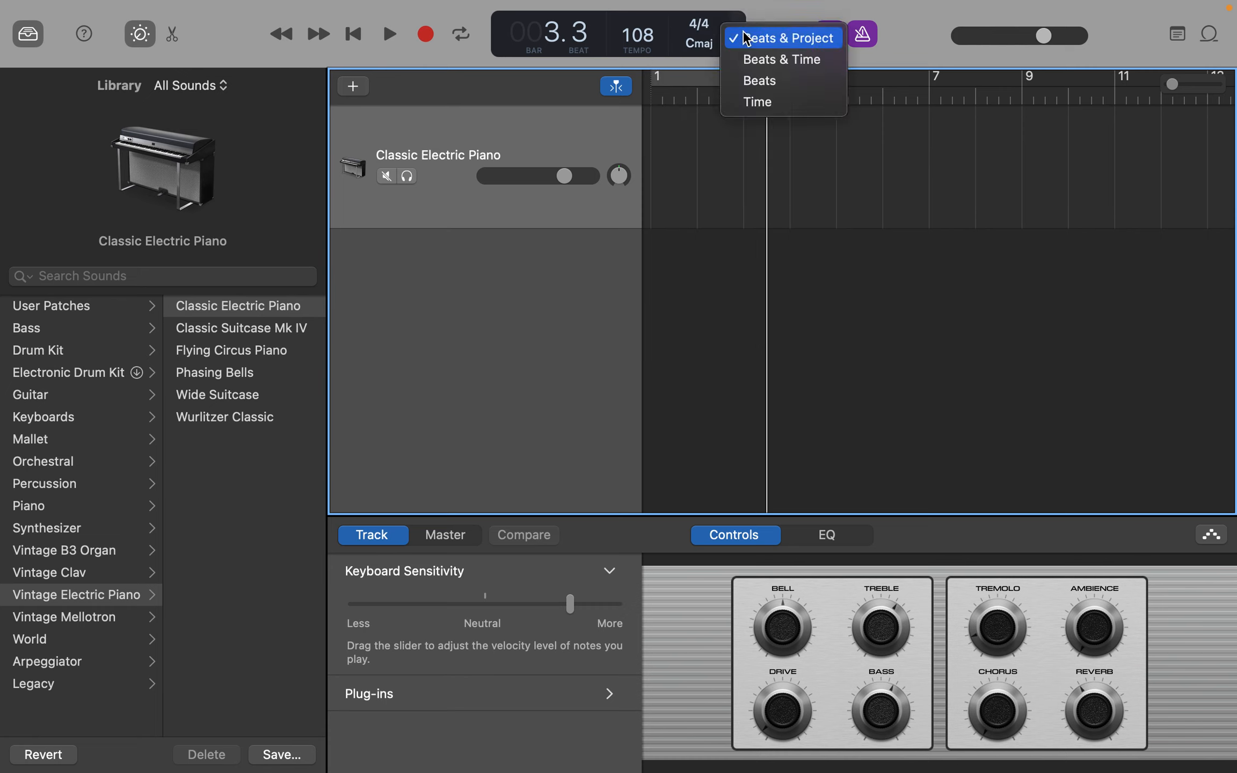
click(759, 64)
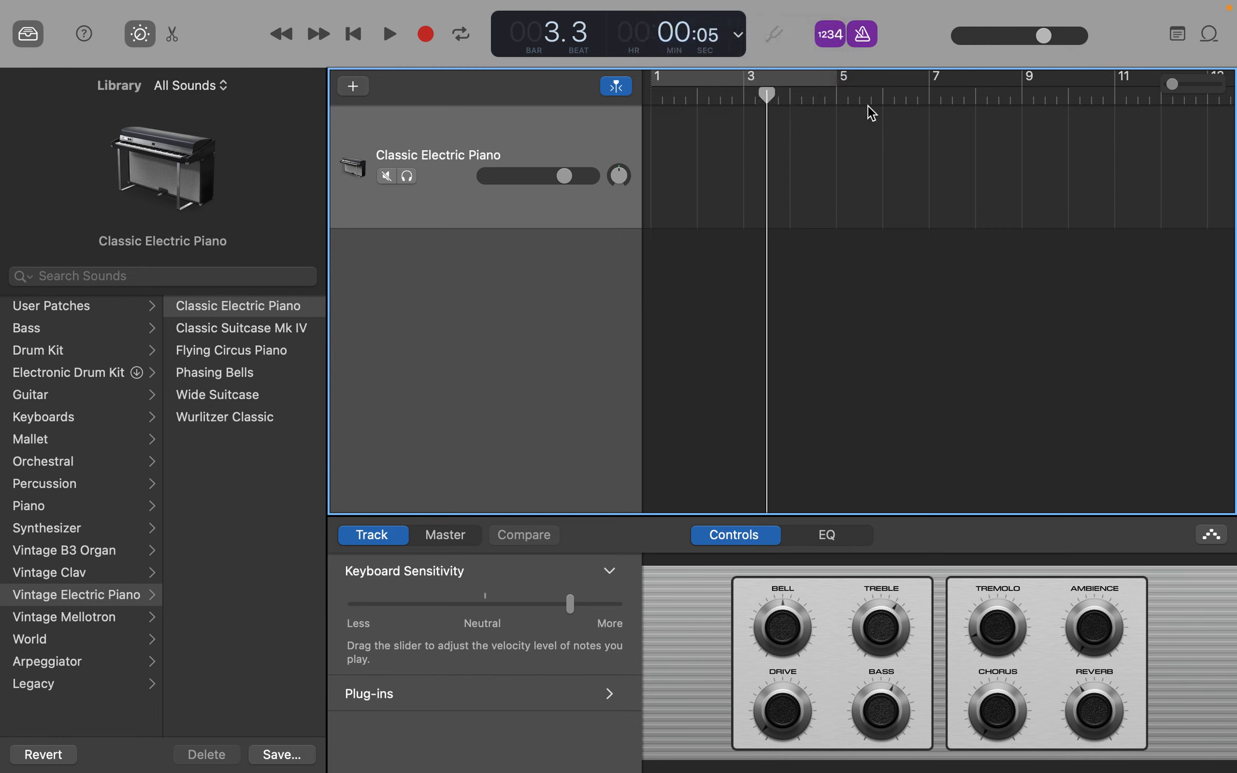
click(959, 89)
click(1042, 96)
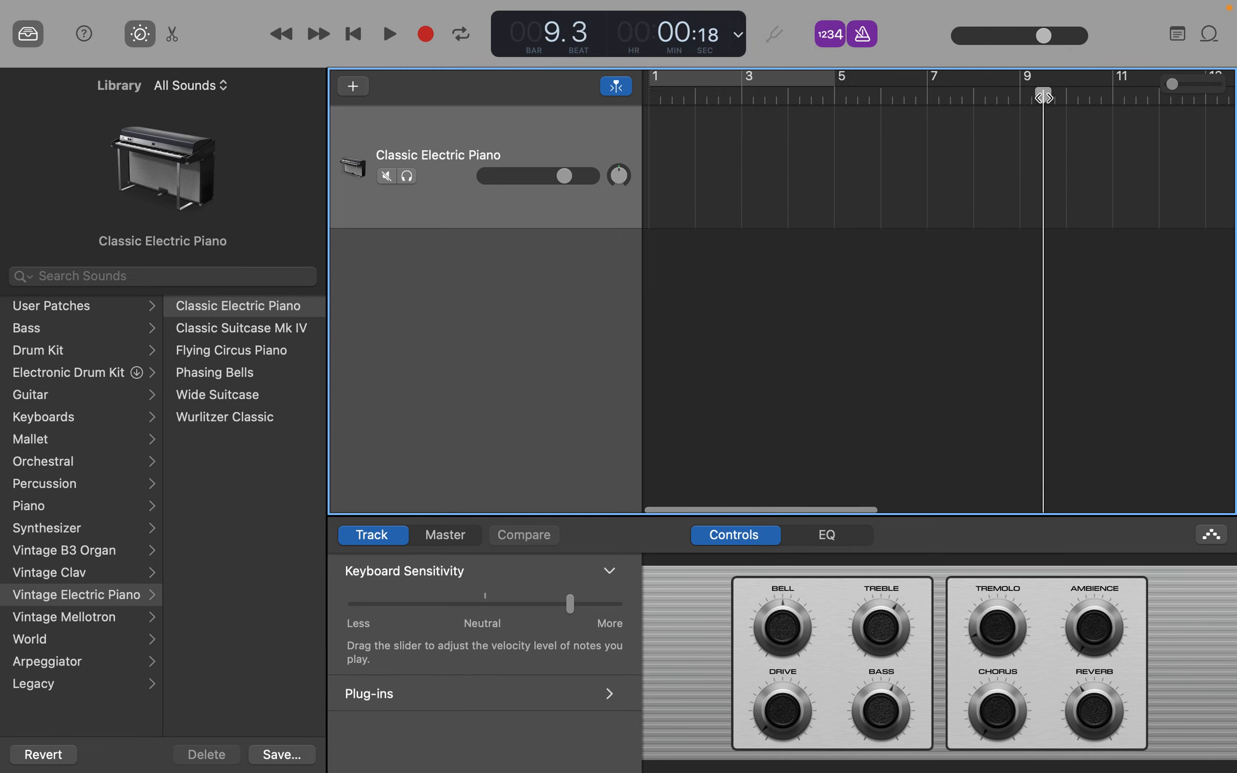
- Return the counter display to Beats & Project, and hide and reopen the sound Library
click(738, 36)
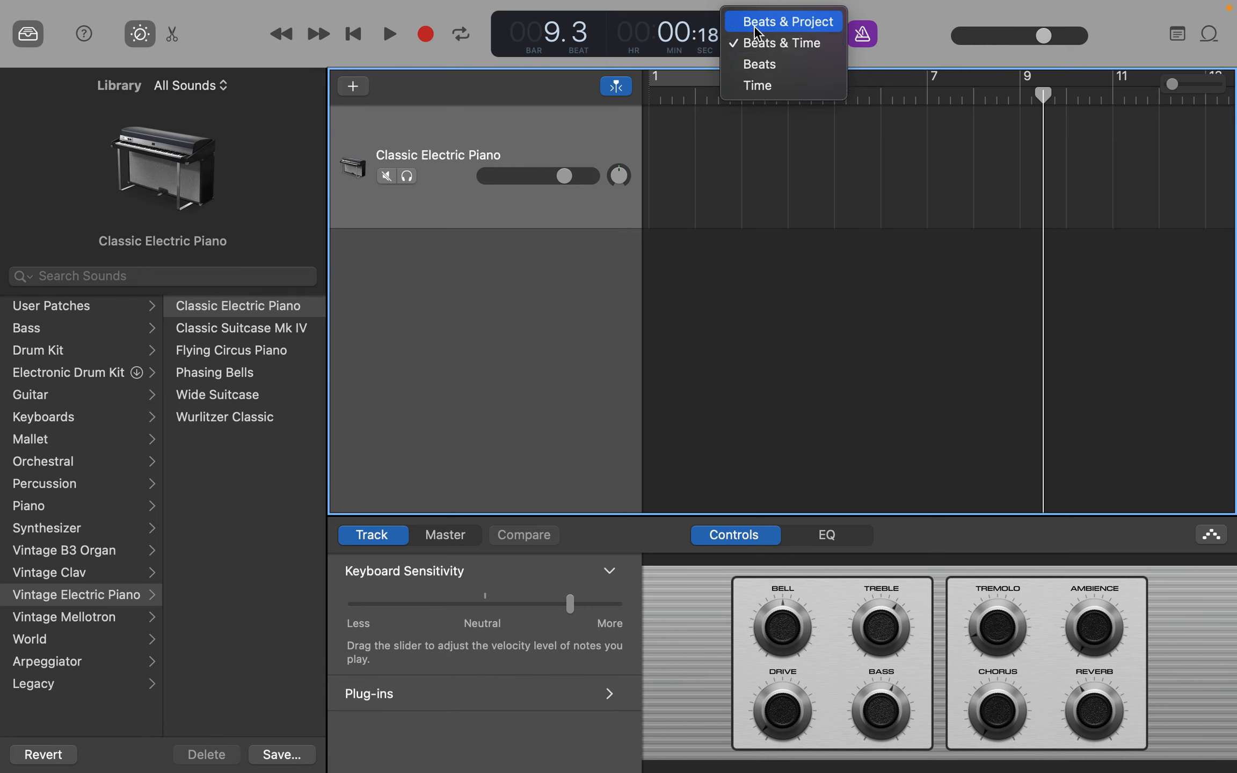
click(757, 24)
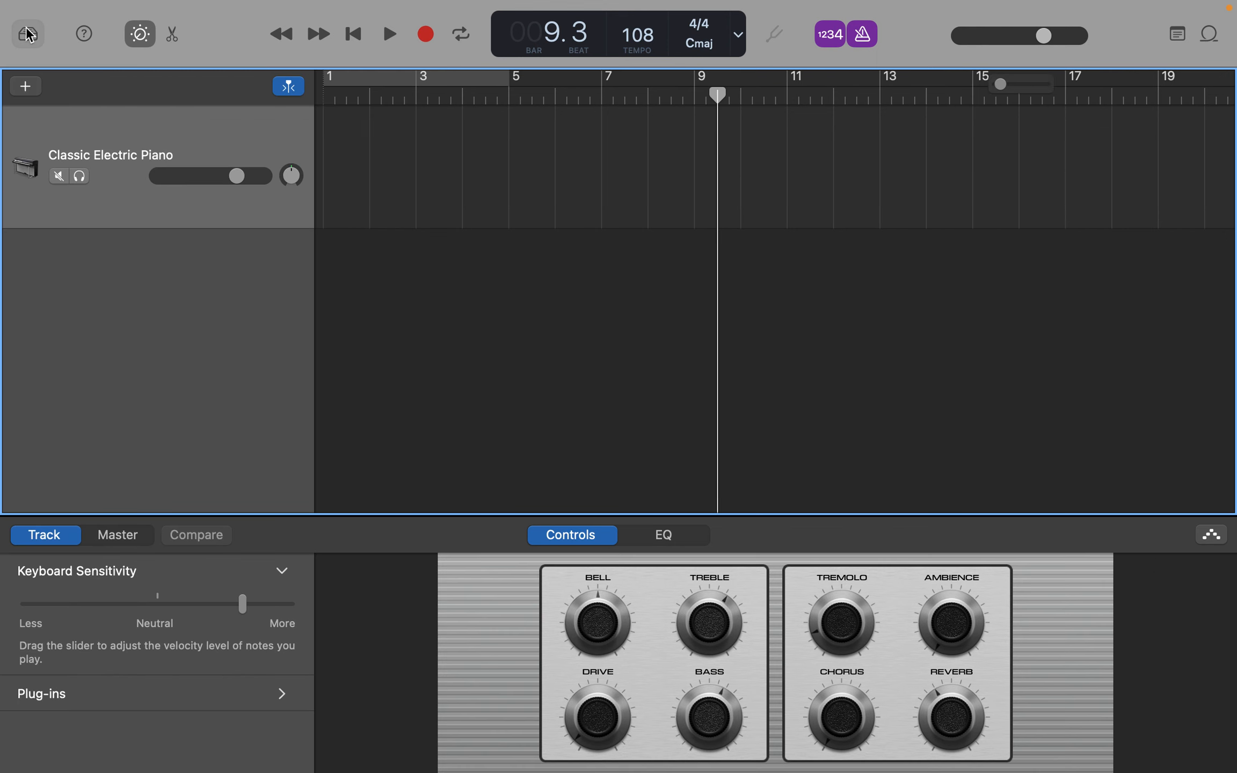
click(28, 34)
click(28, 33)
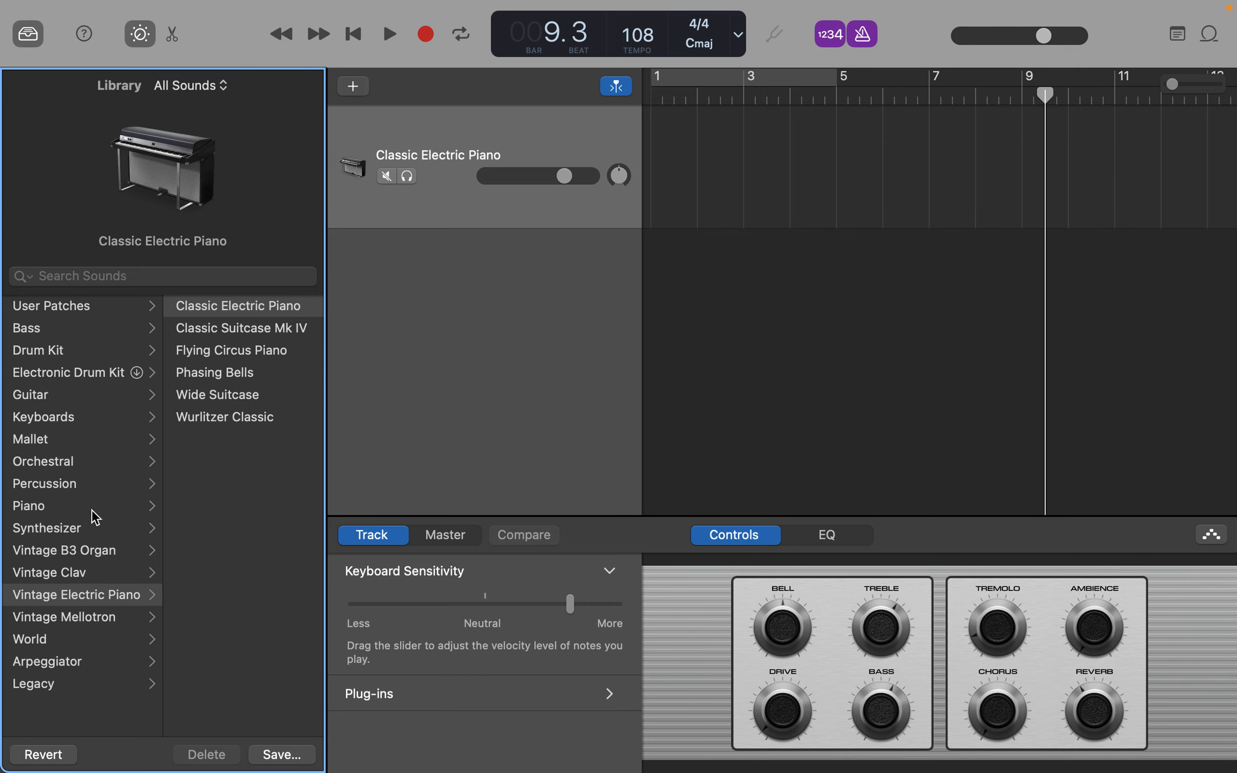
- Load the Crushed 808 Bass patch from the Synthesizer category's Bass sounds onto the track
click(69, 531)
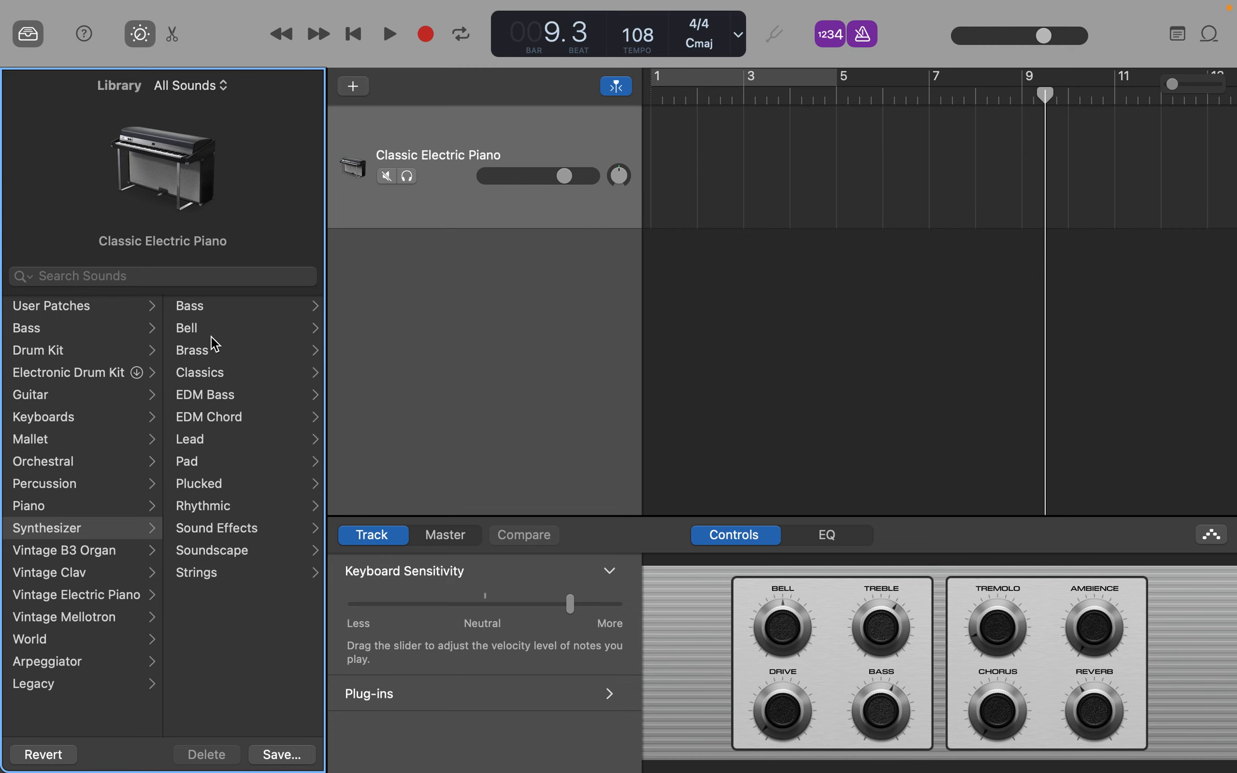
click(212, 310)
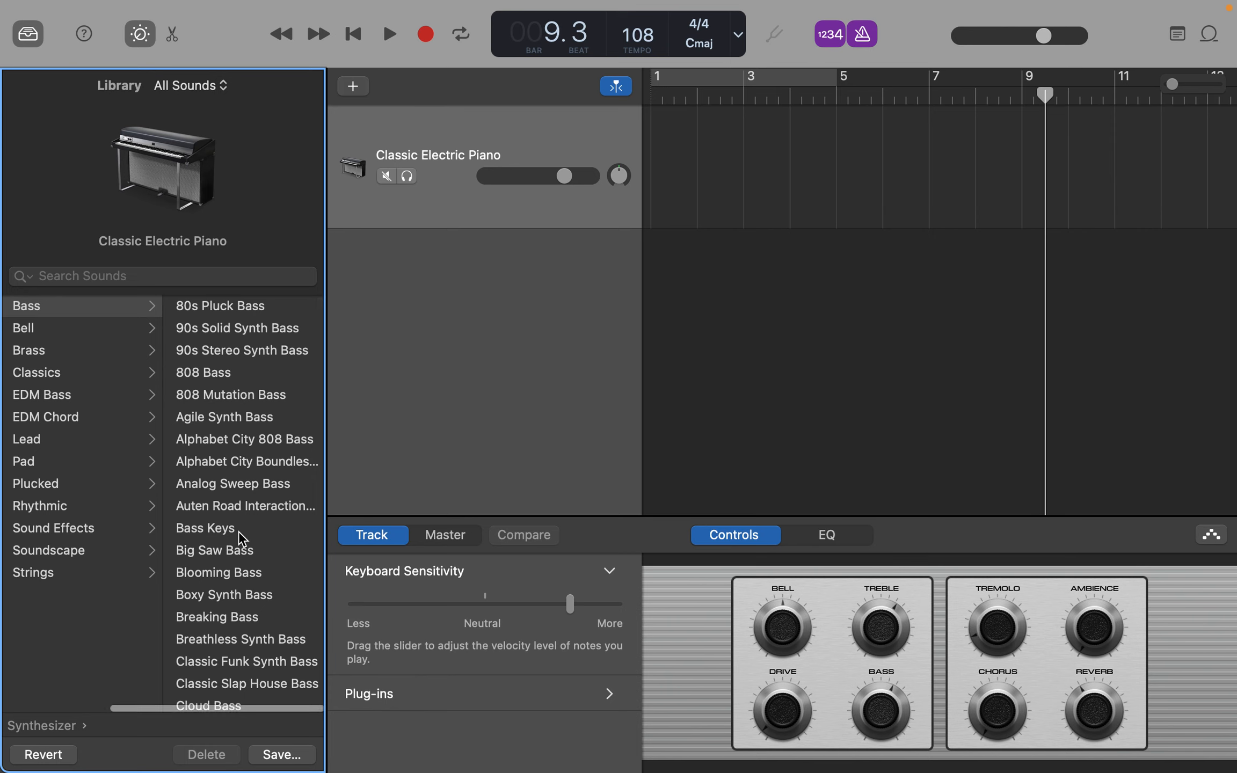
scroll(242, 543, down, 5)
scroll(242, 548, down, 5)
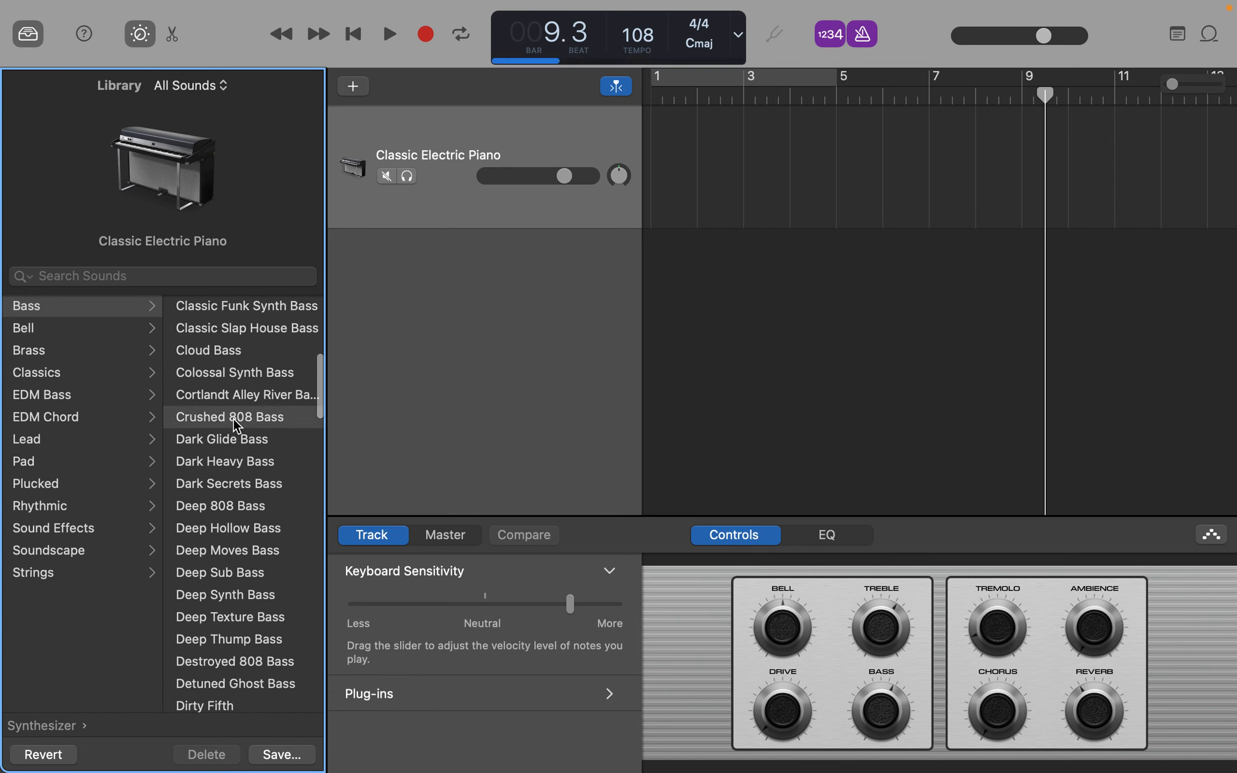
- From the main Bass category, try Fingerstyle Bass and load Upright Studio Bass onto the track
scroll(81, 365, left, 3)
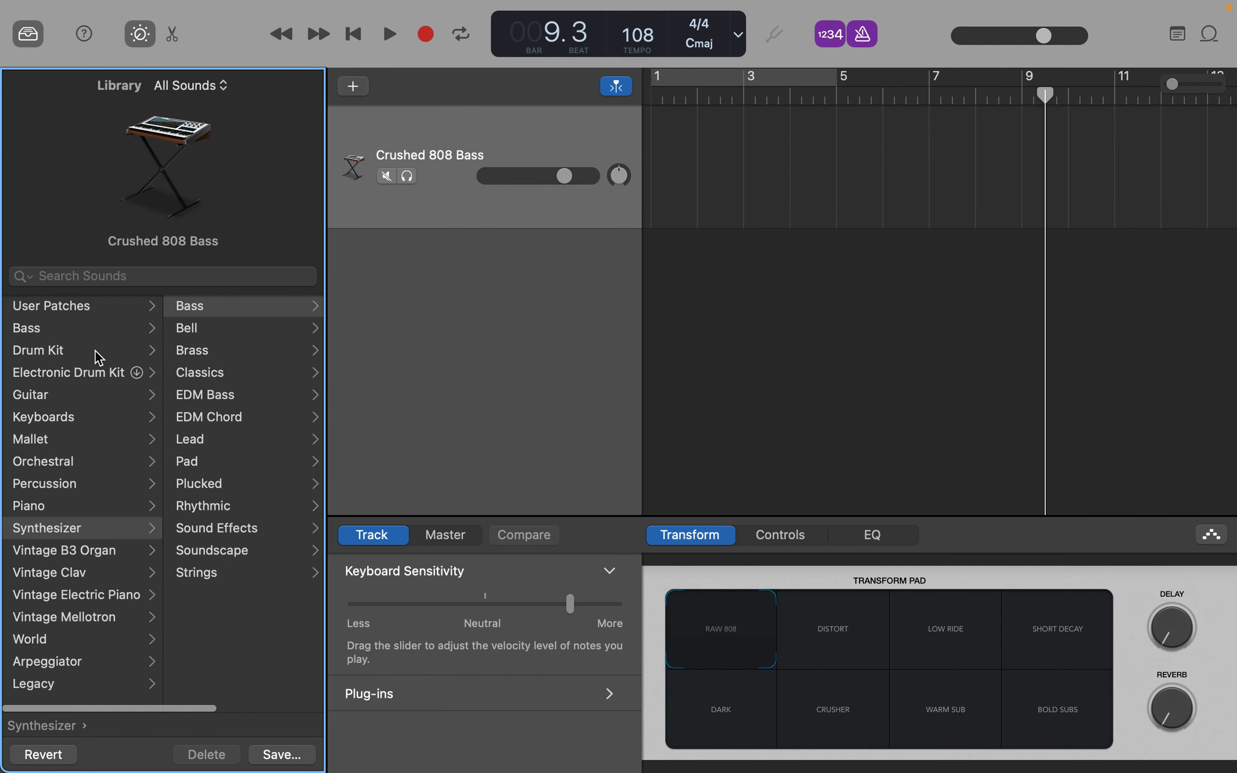
click(81, 337)
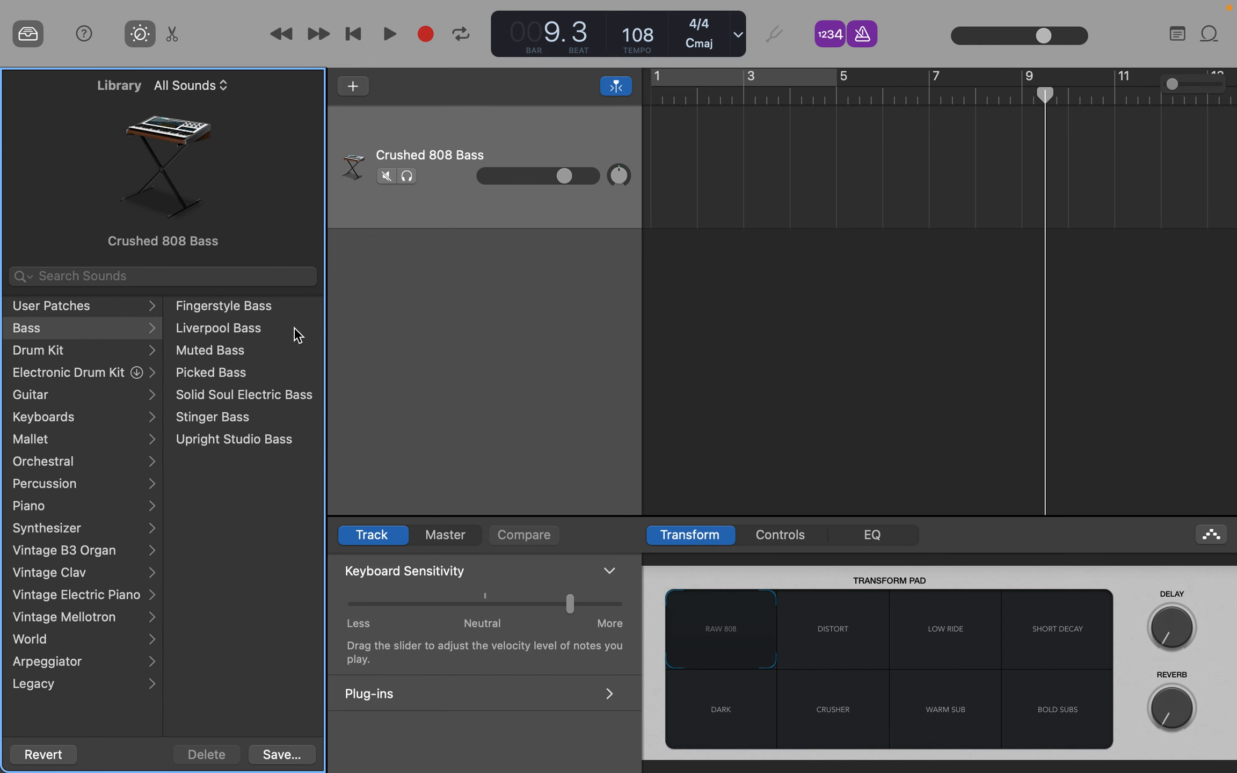
click(249, 312)
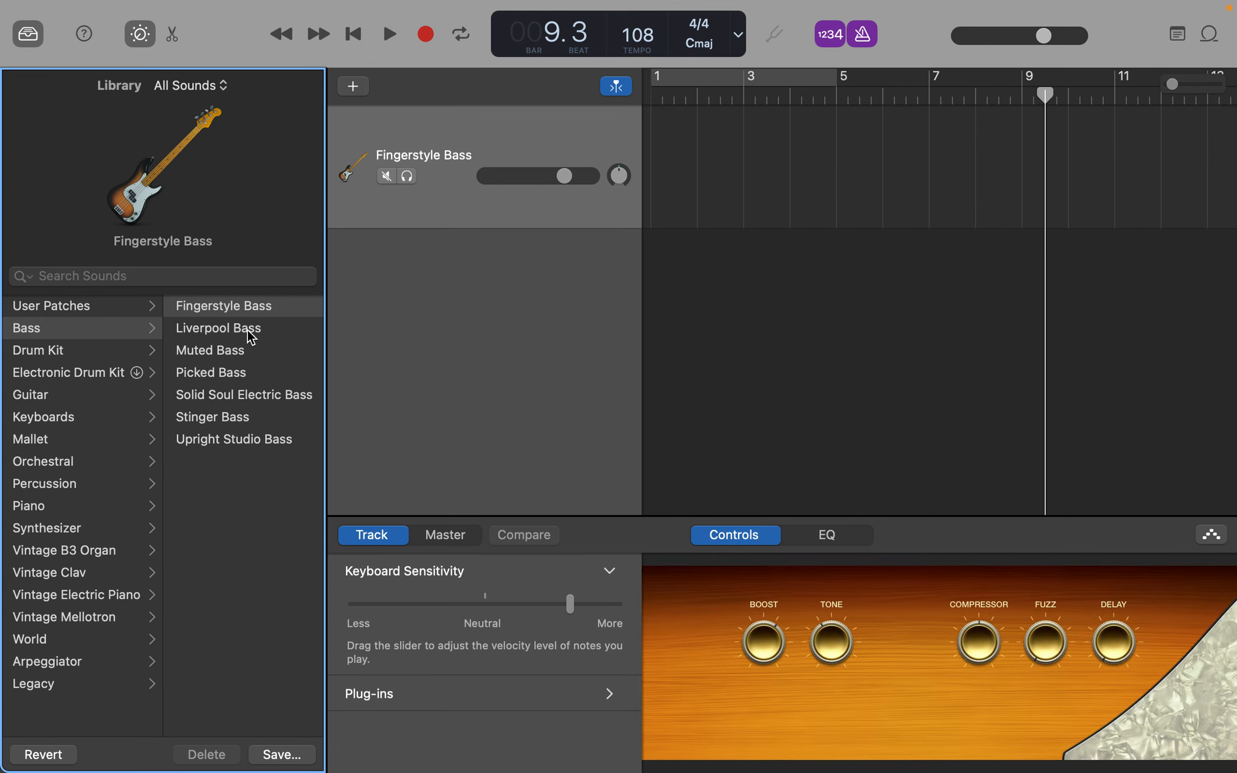
click(246, 446)
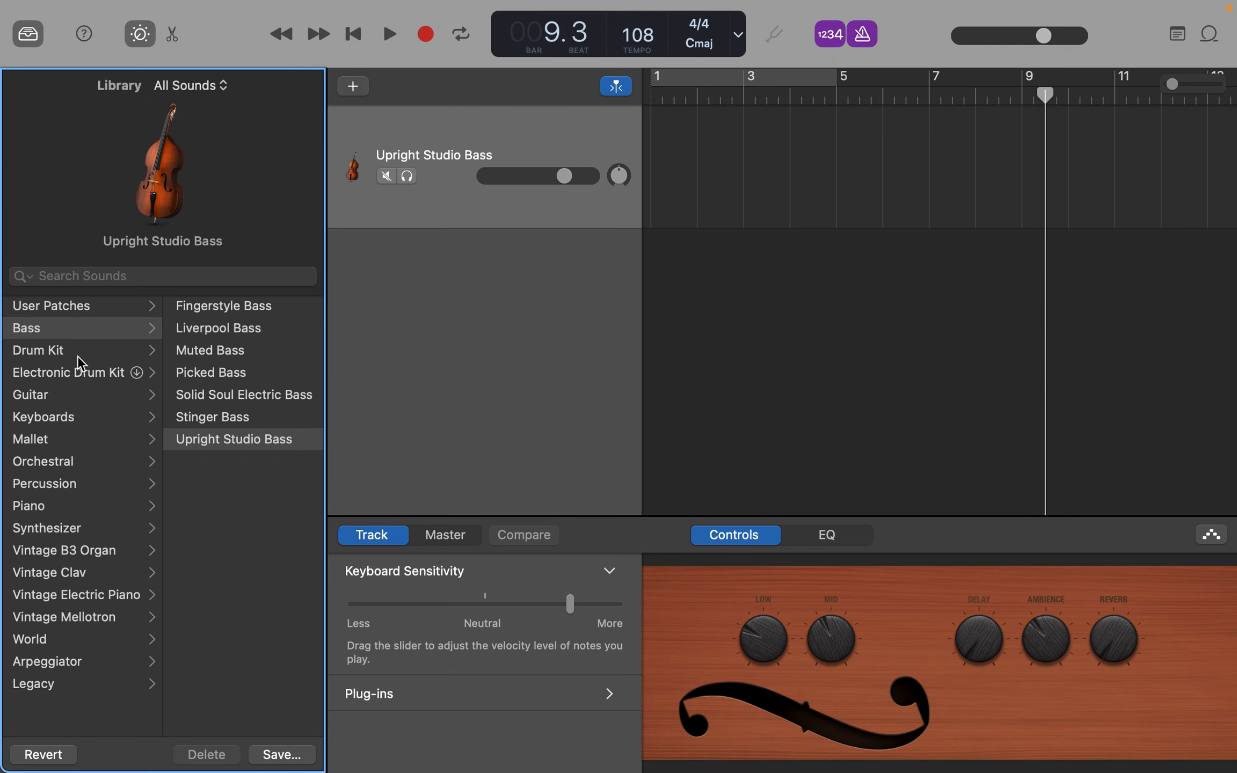
- Examine the patches offered in the other Library categories, from Drum Kit through Orchestral and the vintage keyboards to Arpeggiator
click(80, 357)
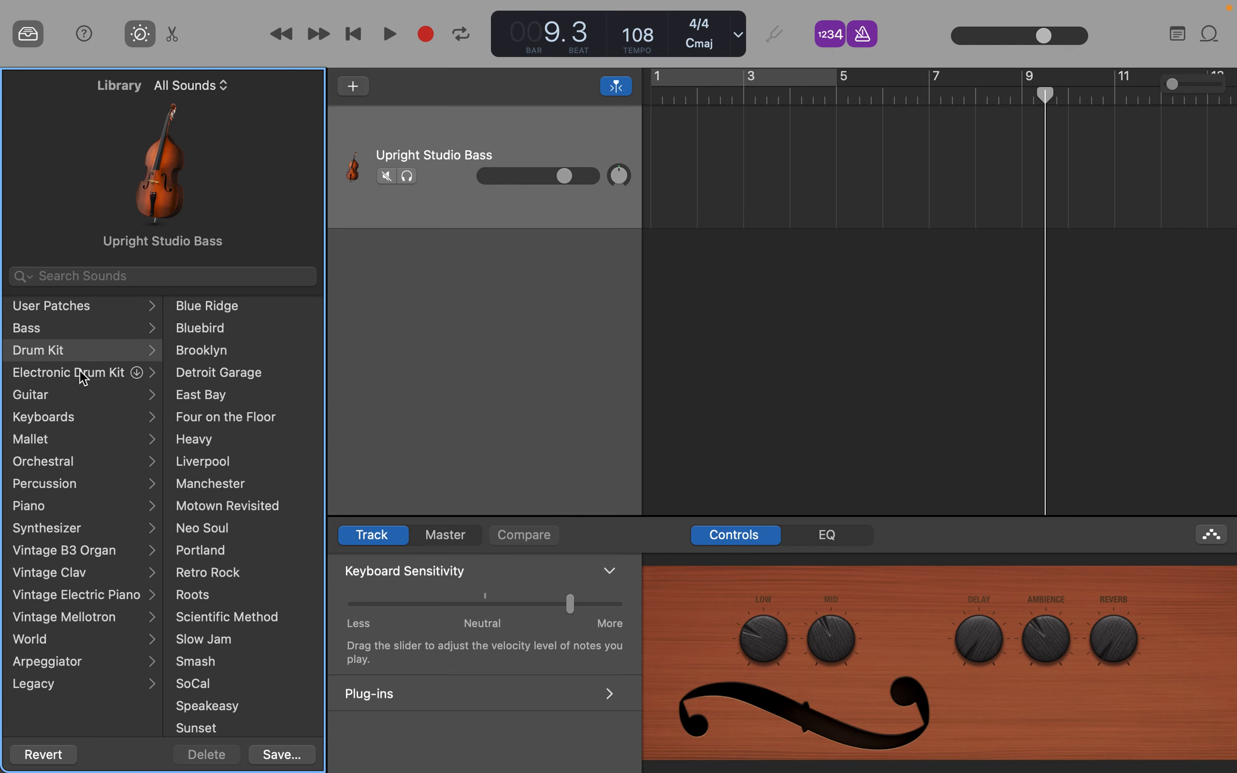
click(82, 377)
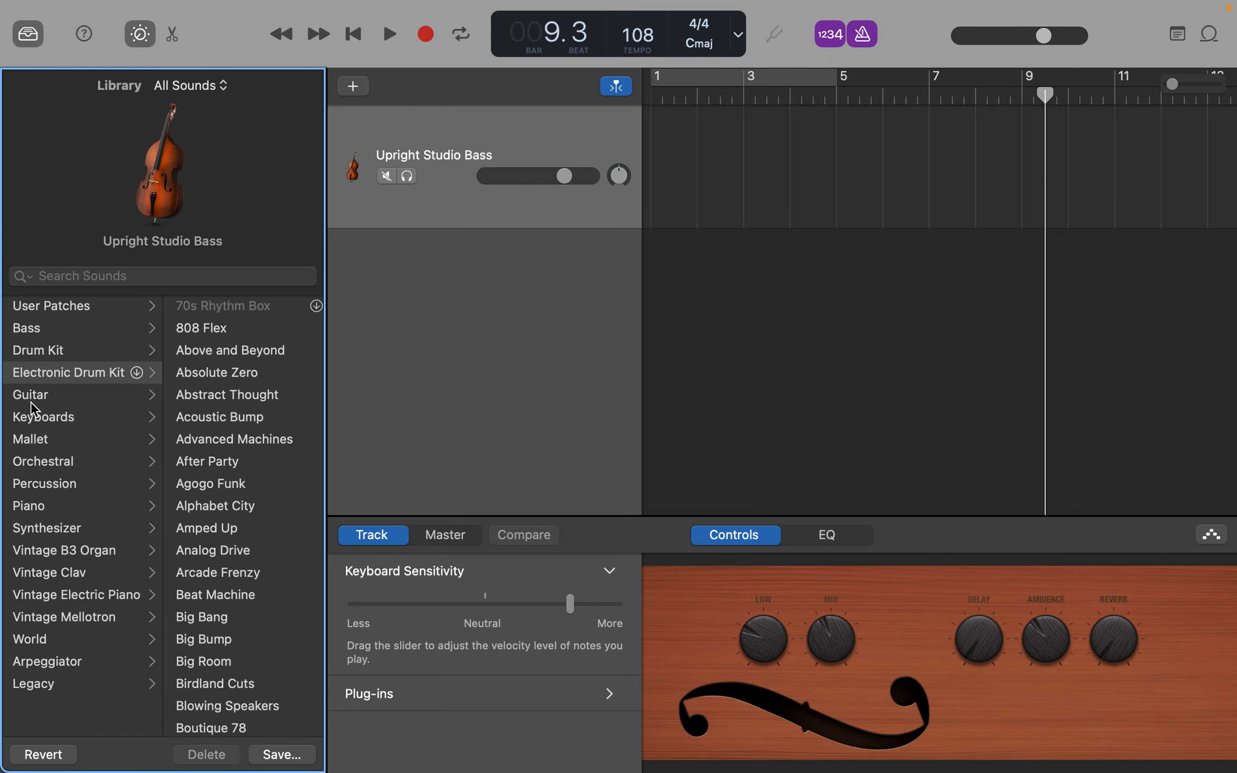
click(49, 397)
click(61, 422)
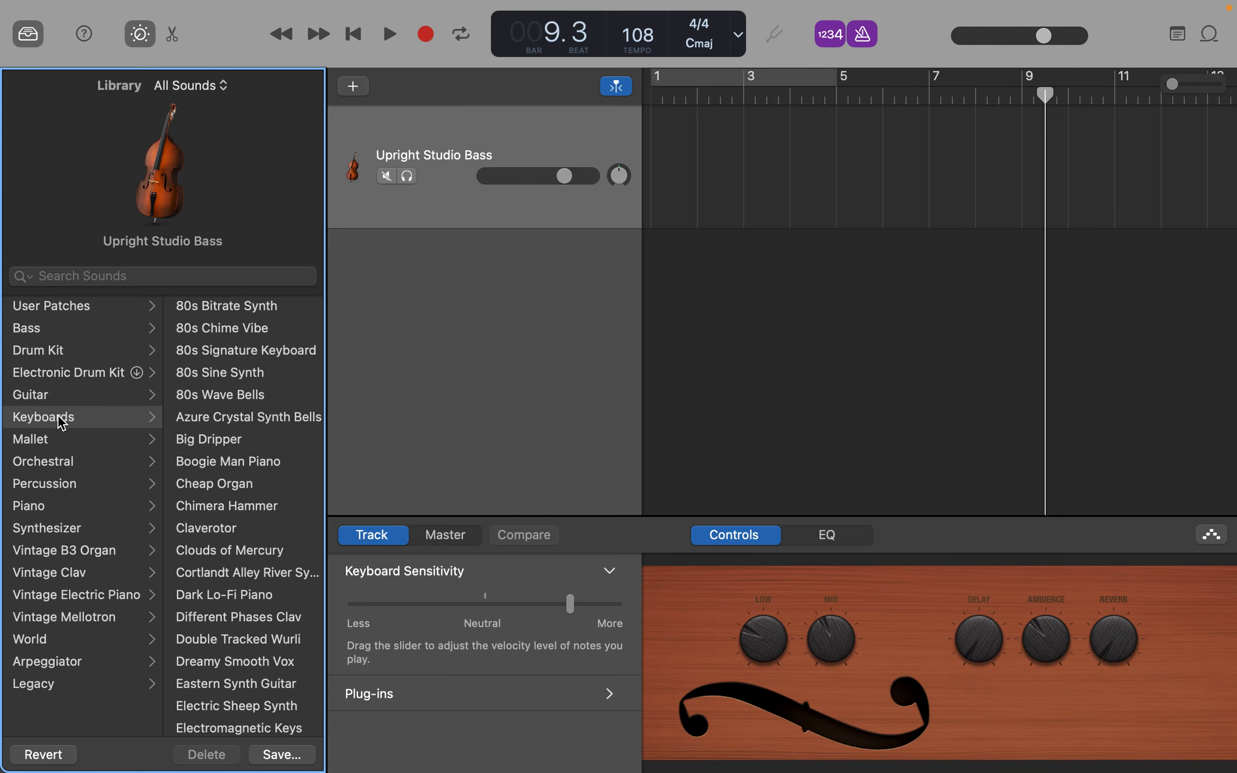
click(76, 441)
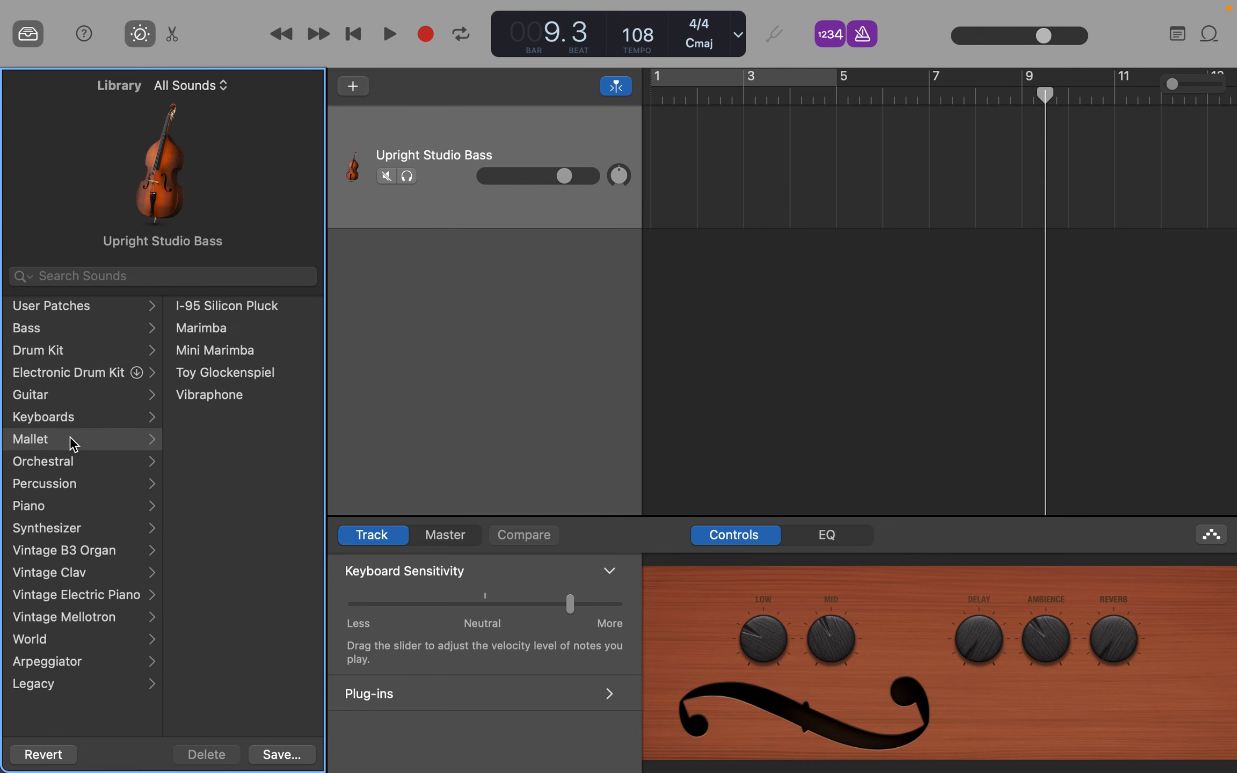
click(76, 468)
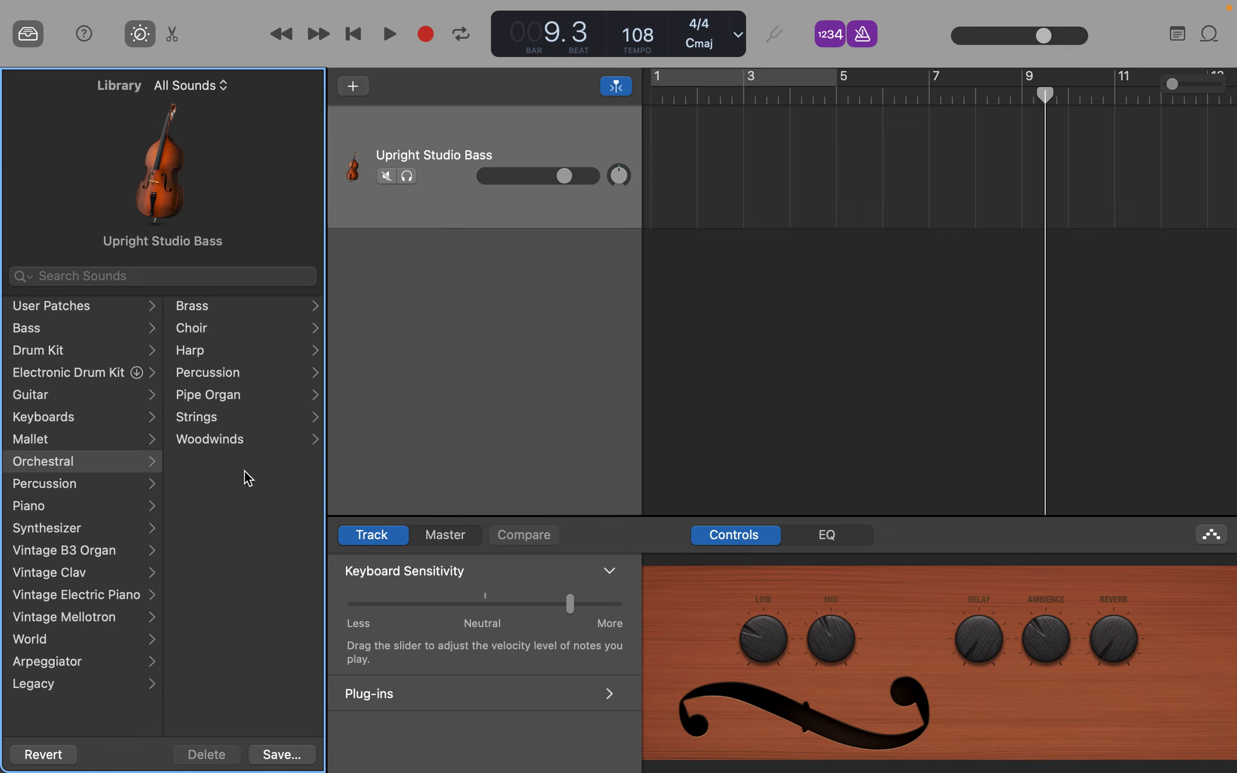
click(105, 487)
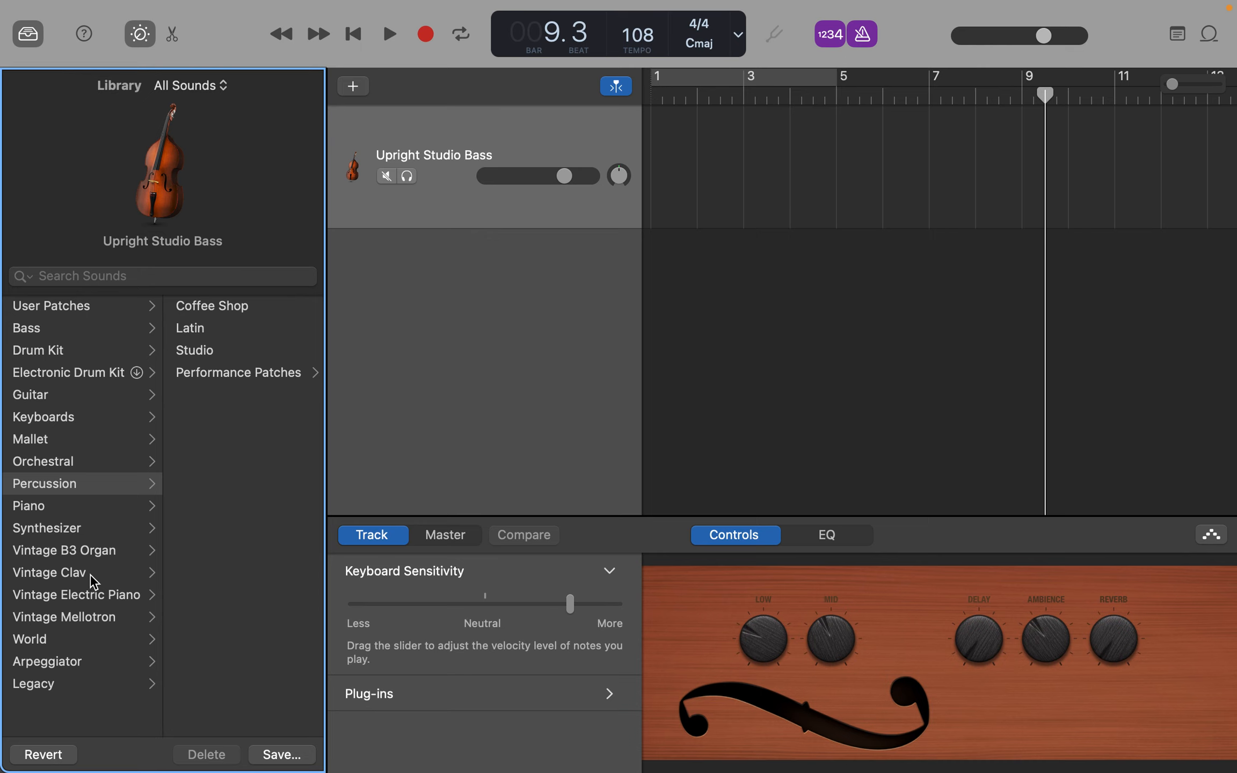
click(100, 556)
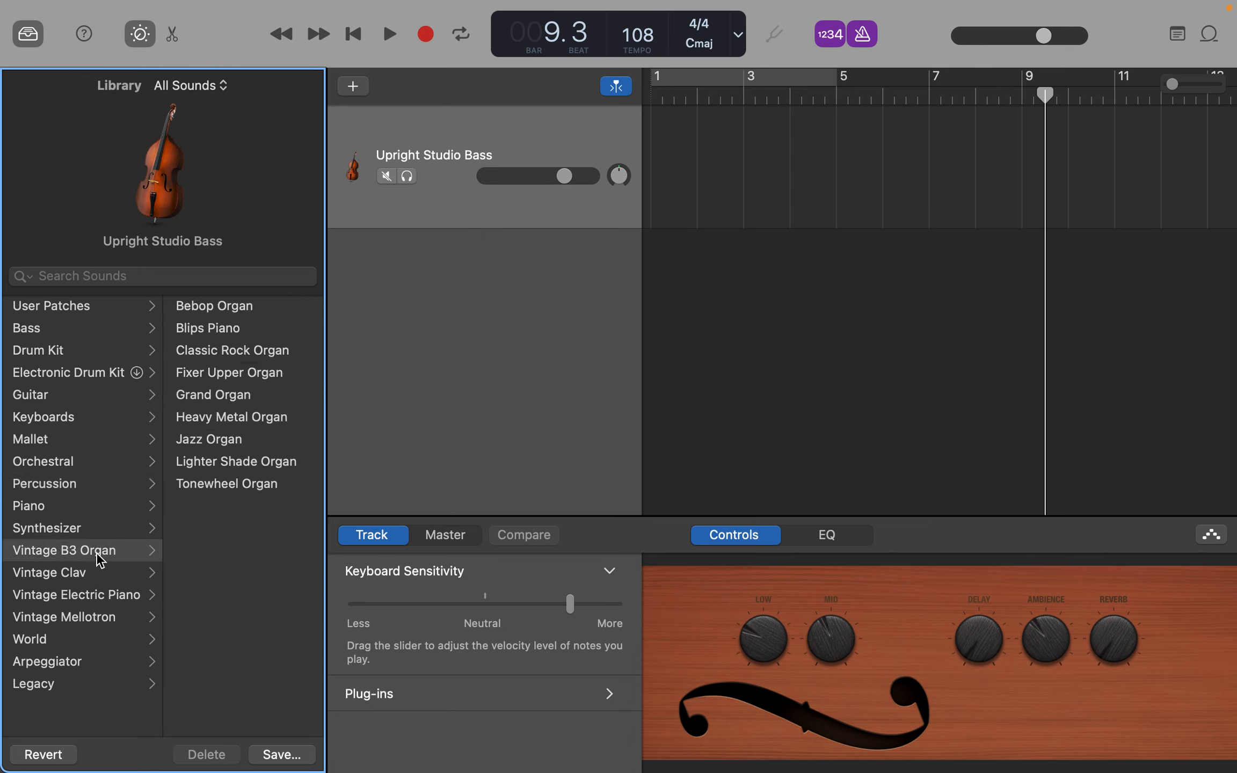
click(98, 571)
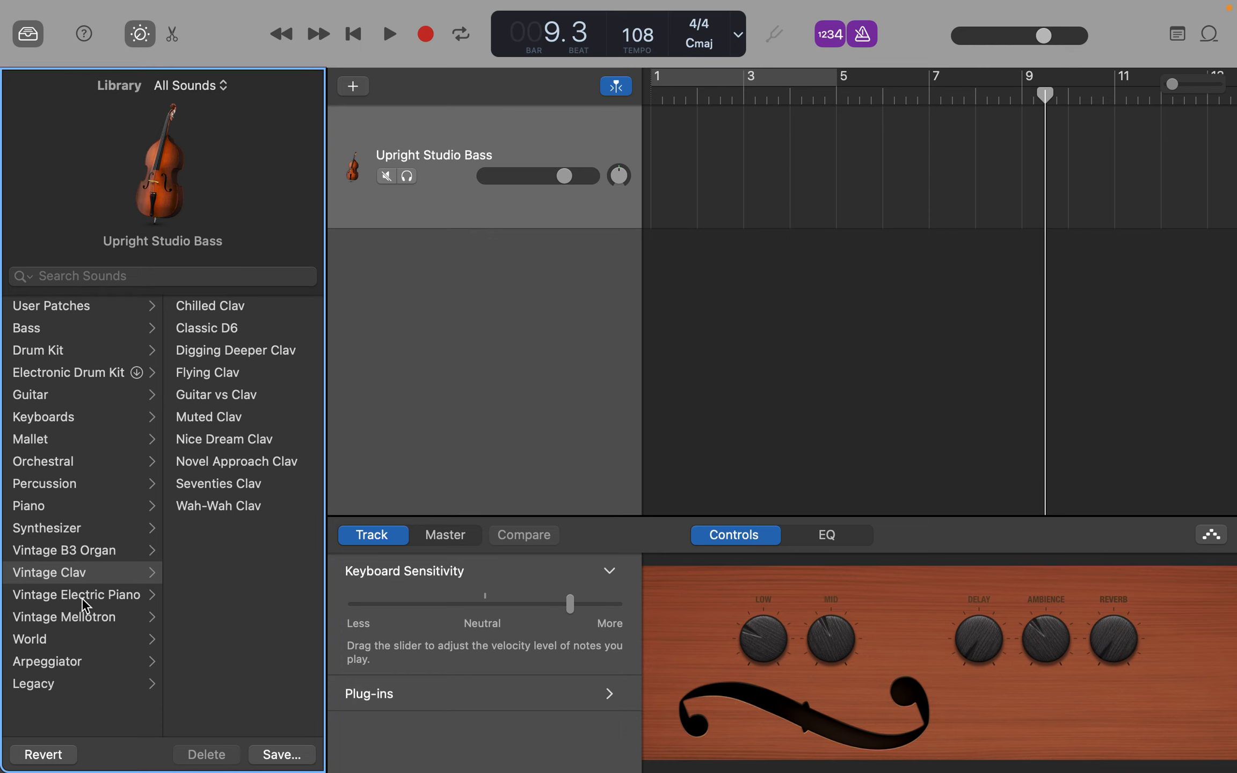
click(86, 596)
click(86, 618)
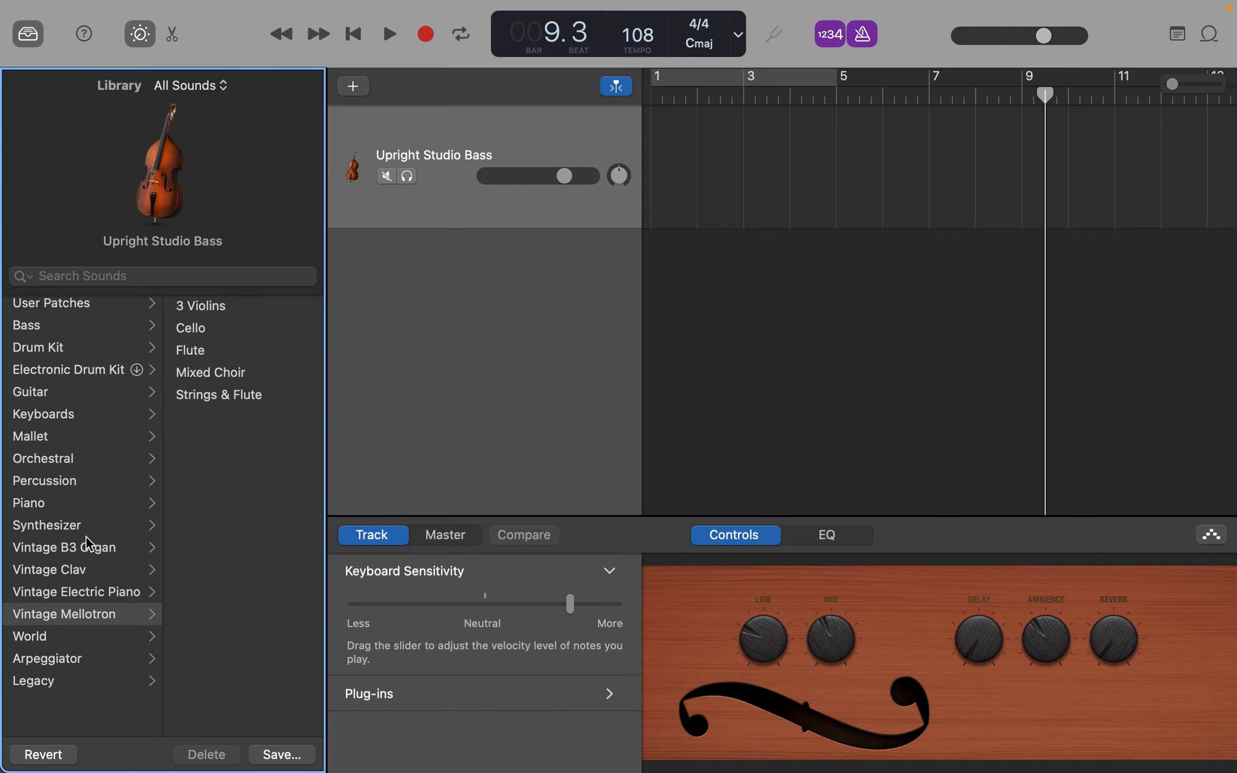
click(59, 642)
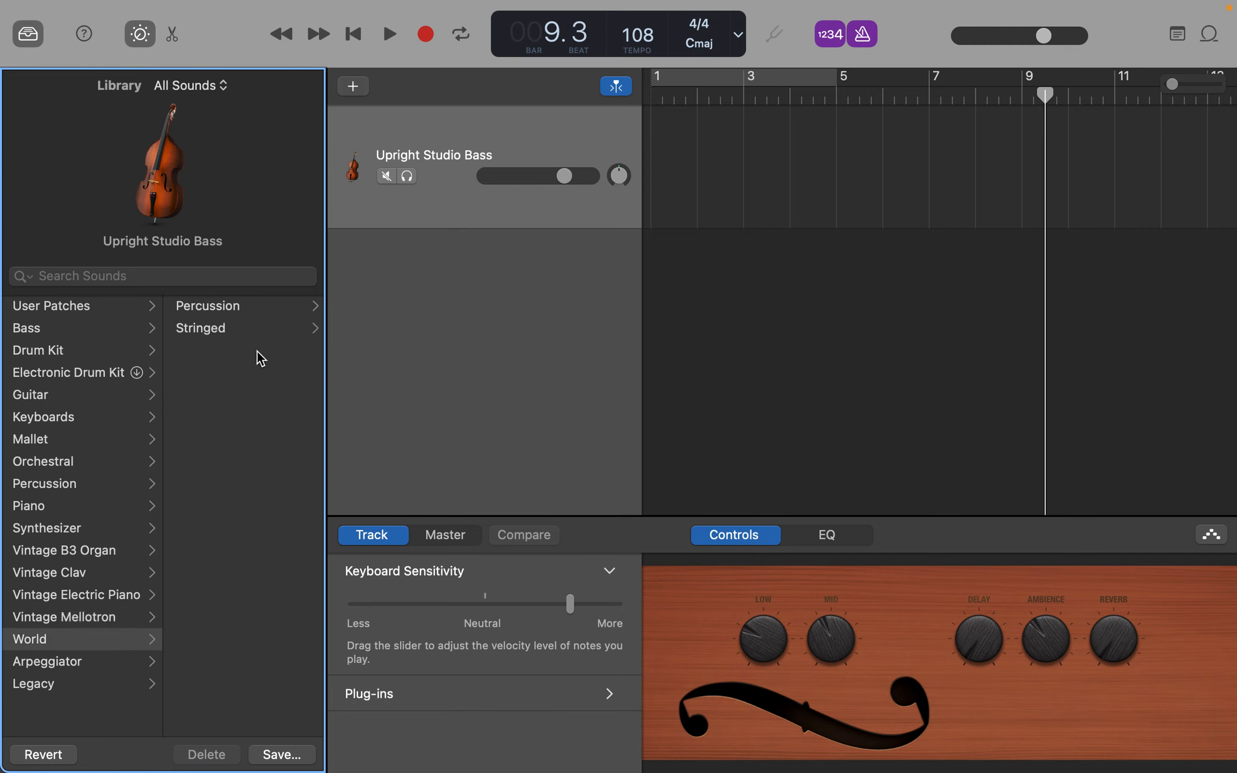
click(74, 665)
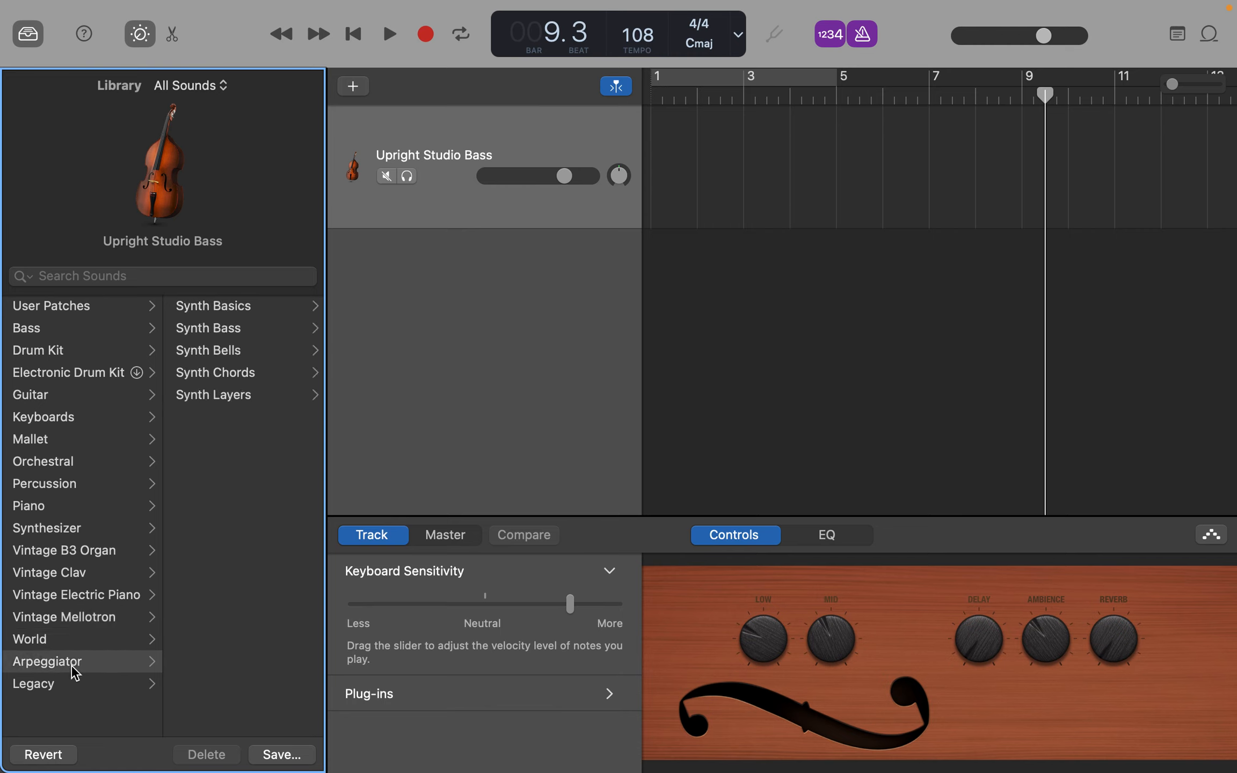
- Load the Clockwork Melodies patch from the Arpeggiator's Synth Bells sounds and bring up Musical Typing over the tracks area
click(253, 354)
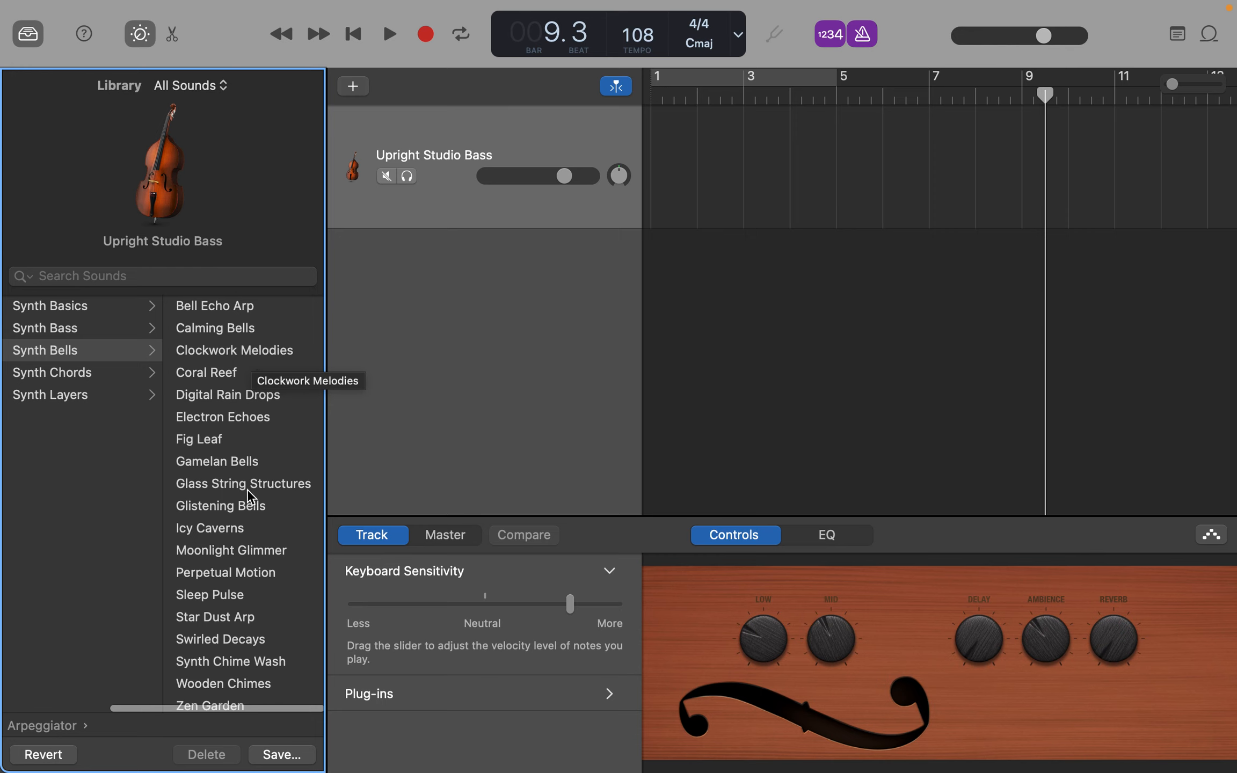
click(243, 356)
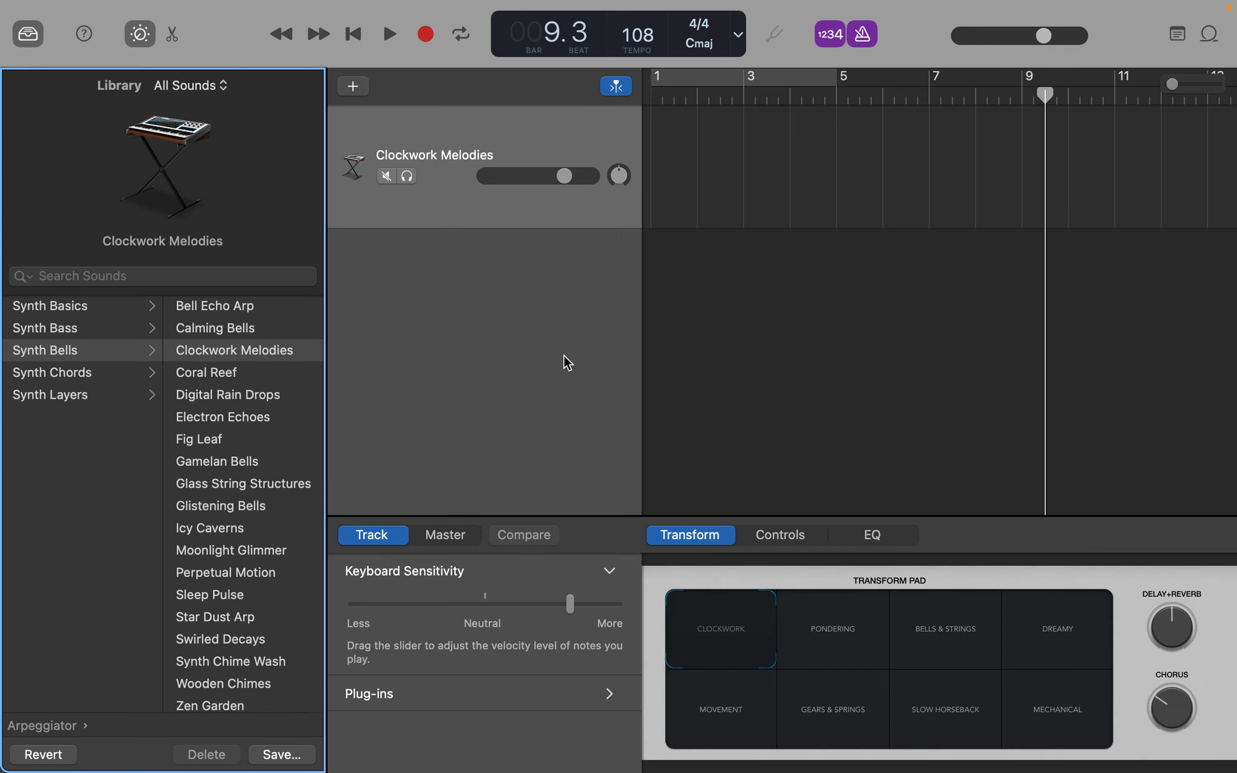
key(super+k)
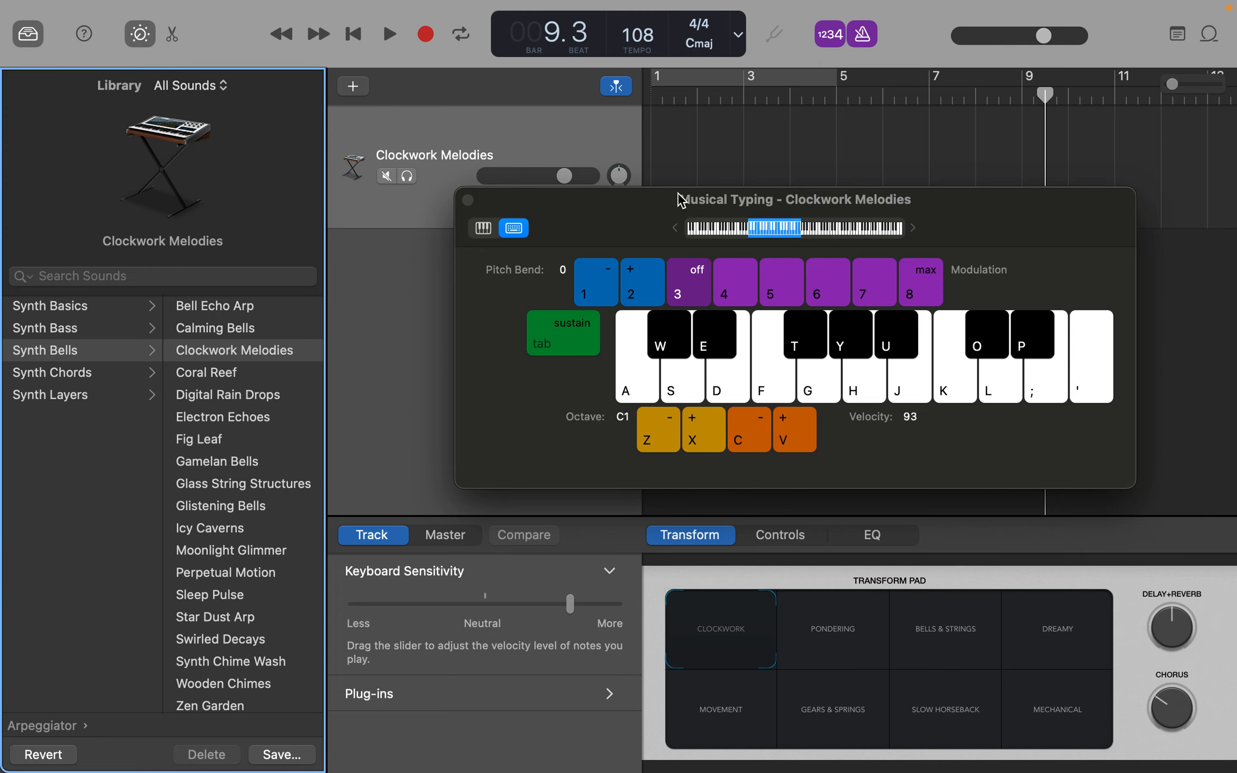
drag(571, 225, 486, 224)
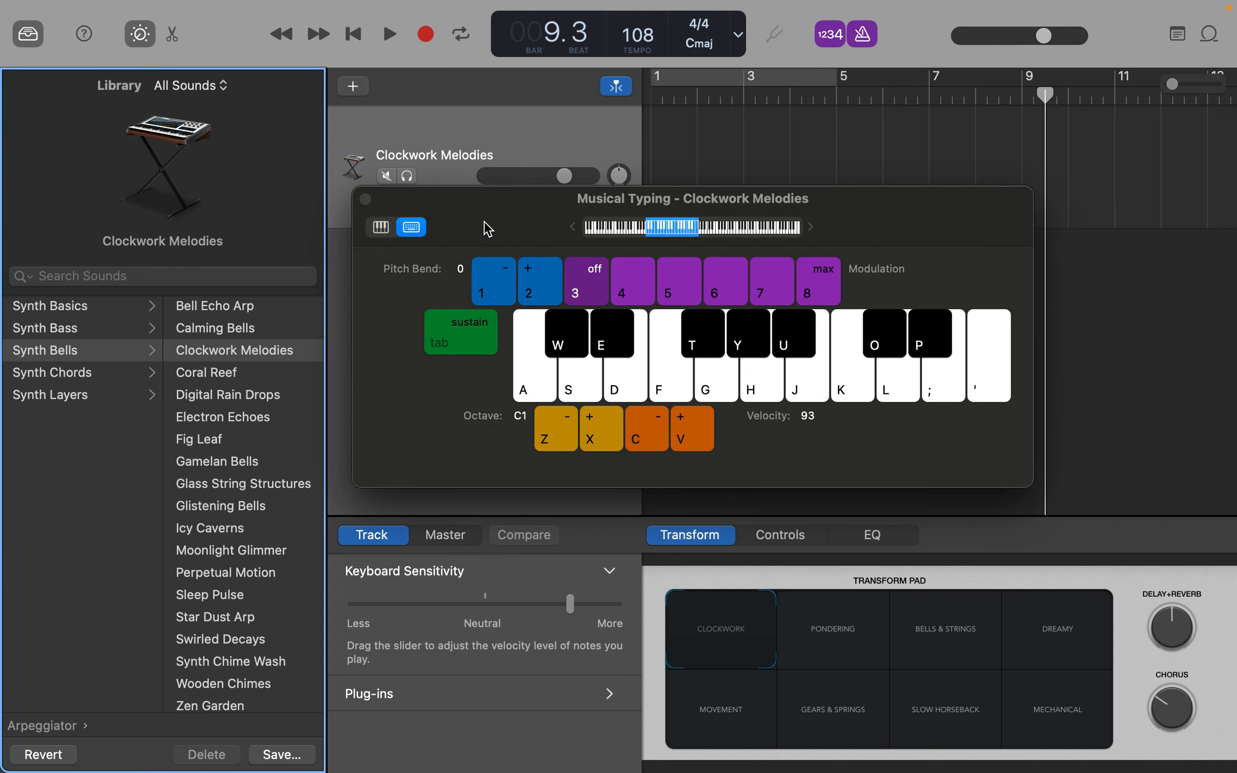
- Set the Musical Typing octave to C3 and audition Clockwork Melodies by playing F and C together, ending with the sound stopped
key(f)
key(k)
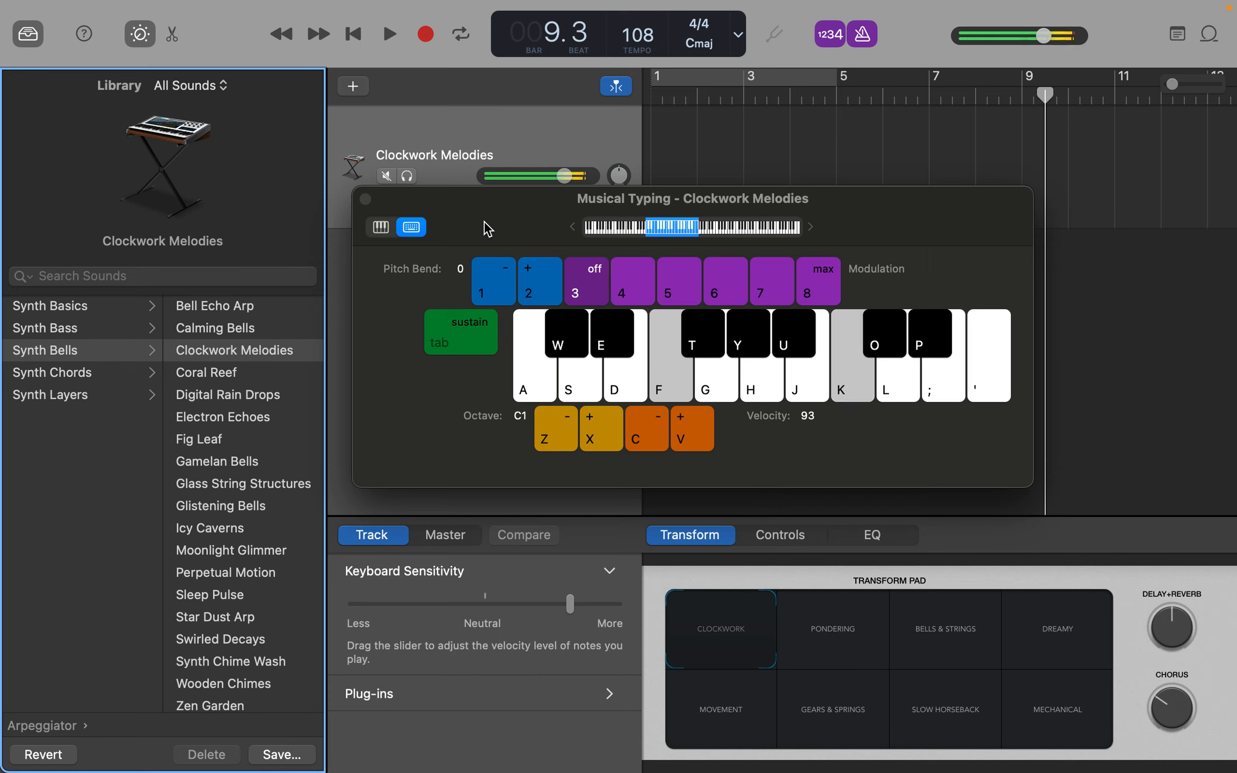
click(591, 434)
click(591, 434)
click(590, 434)
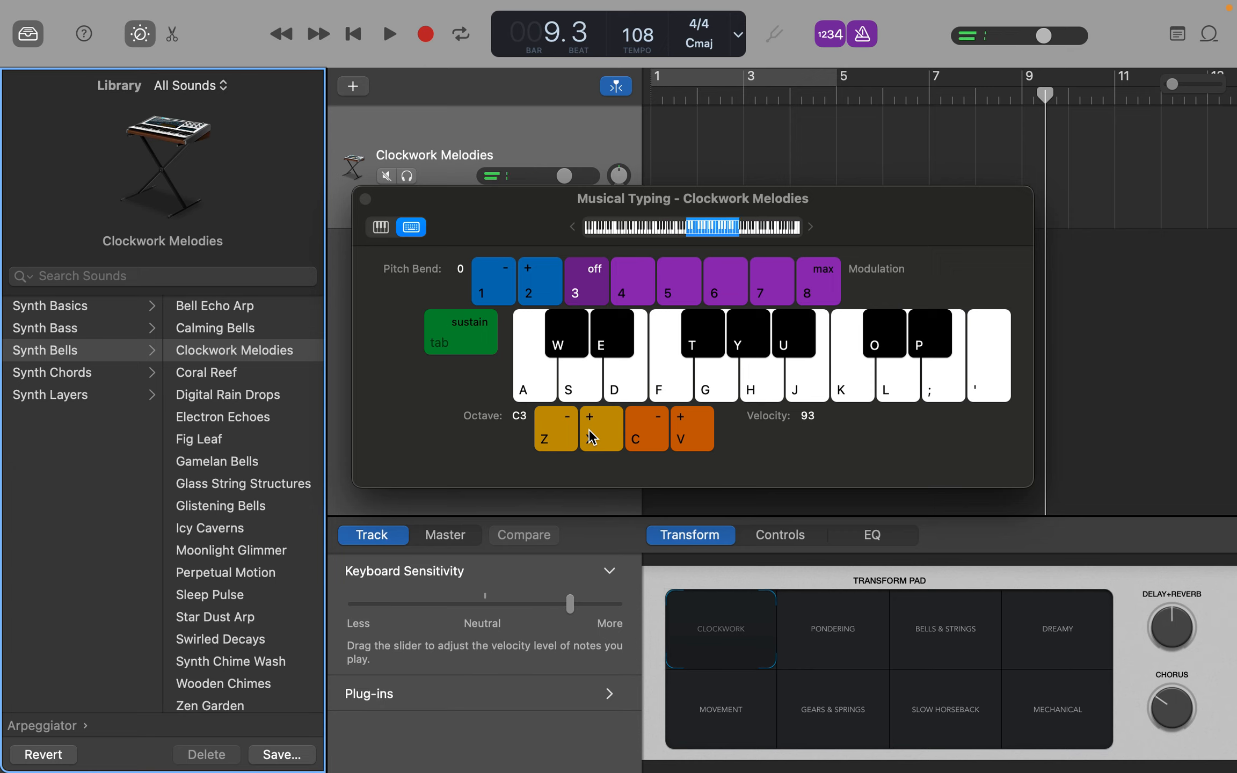
key(f)
key(k)
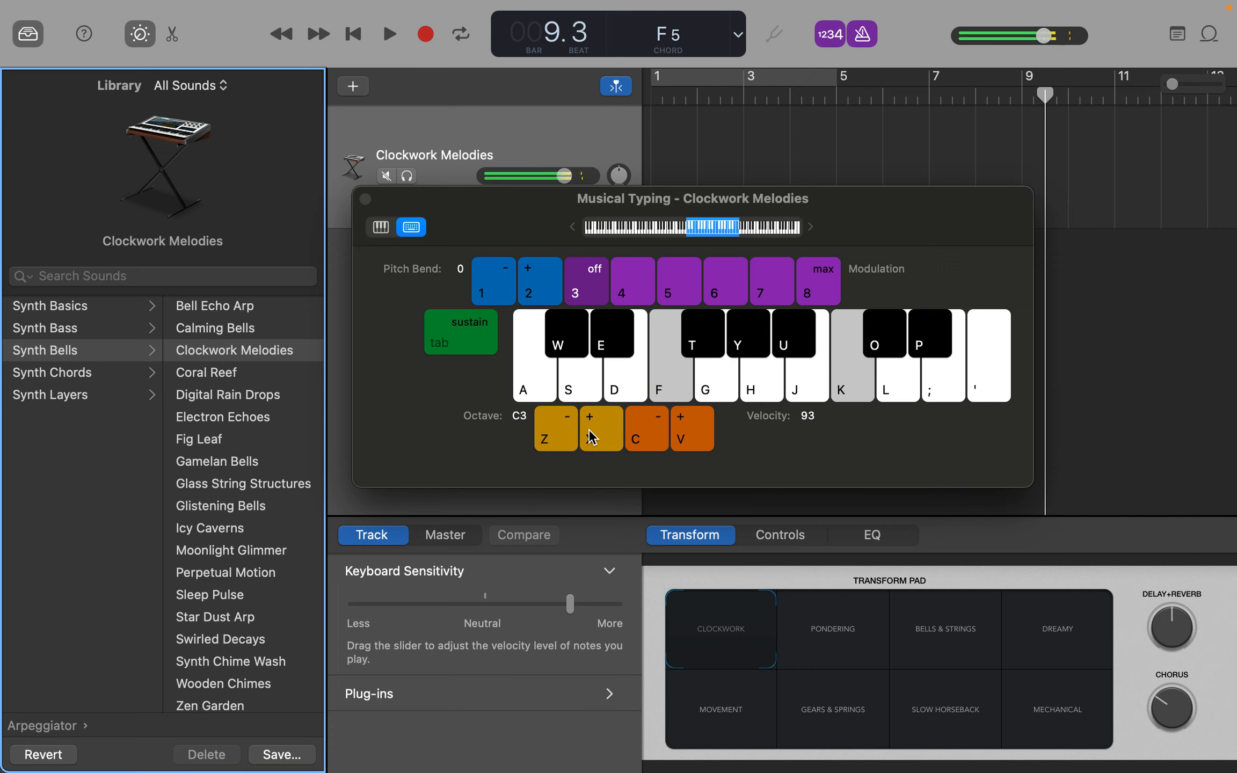
key(space)
key(space)
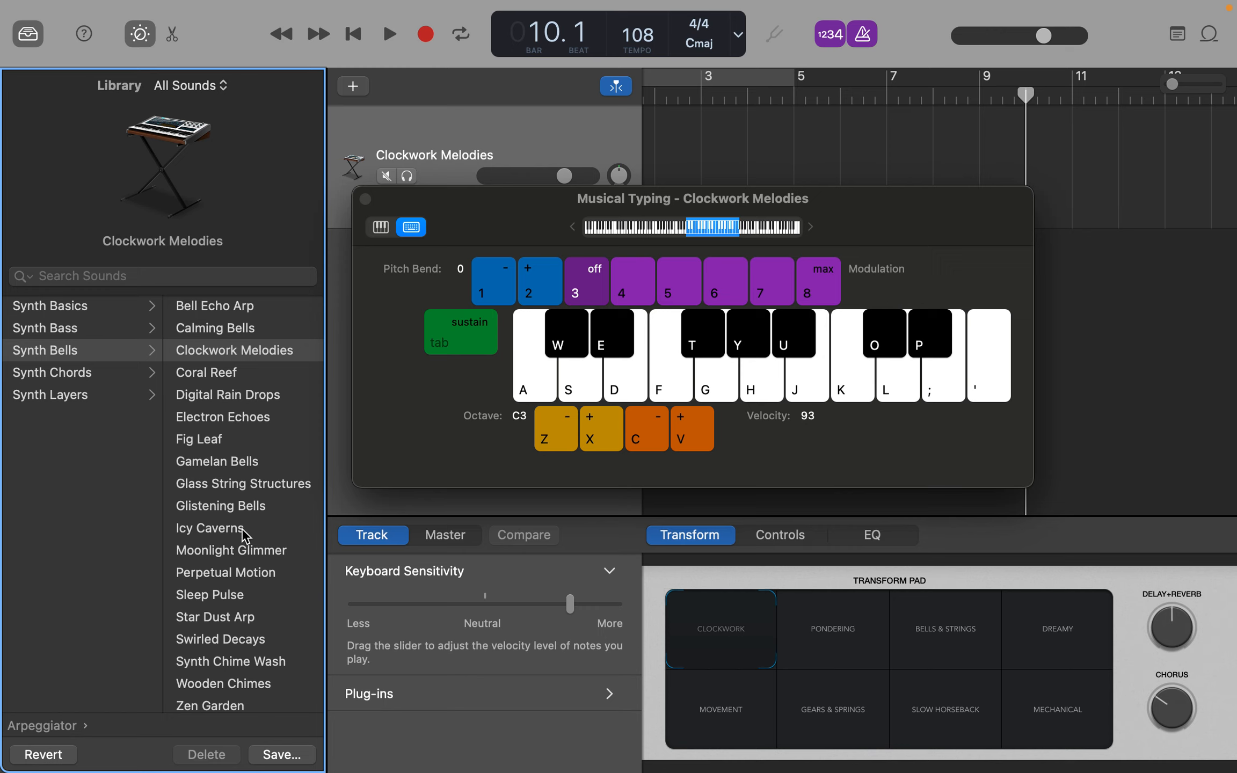
- Load the Sleep Pulse patch from Synth Bells onto the track and audition it with several notes and chords
click(239, 596)
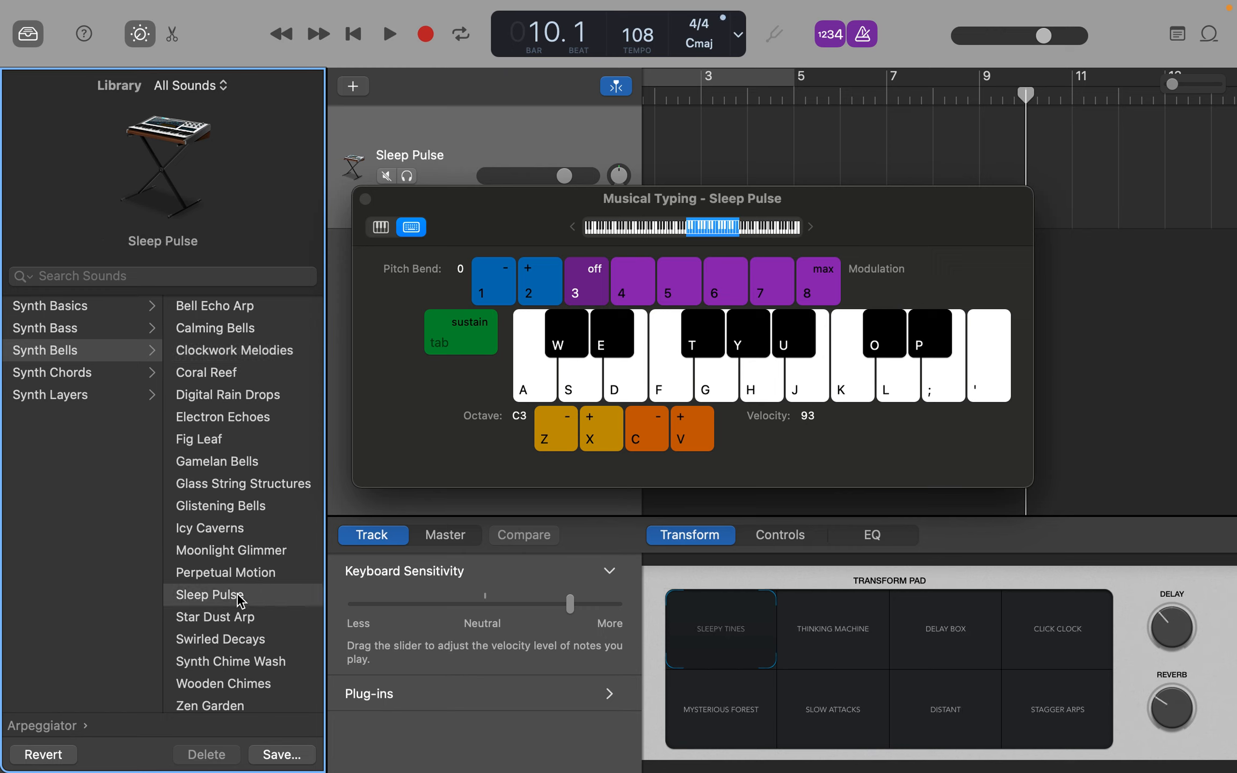
key(h)
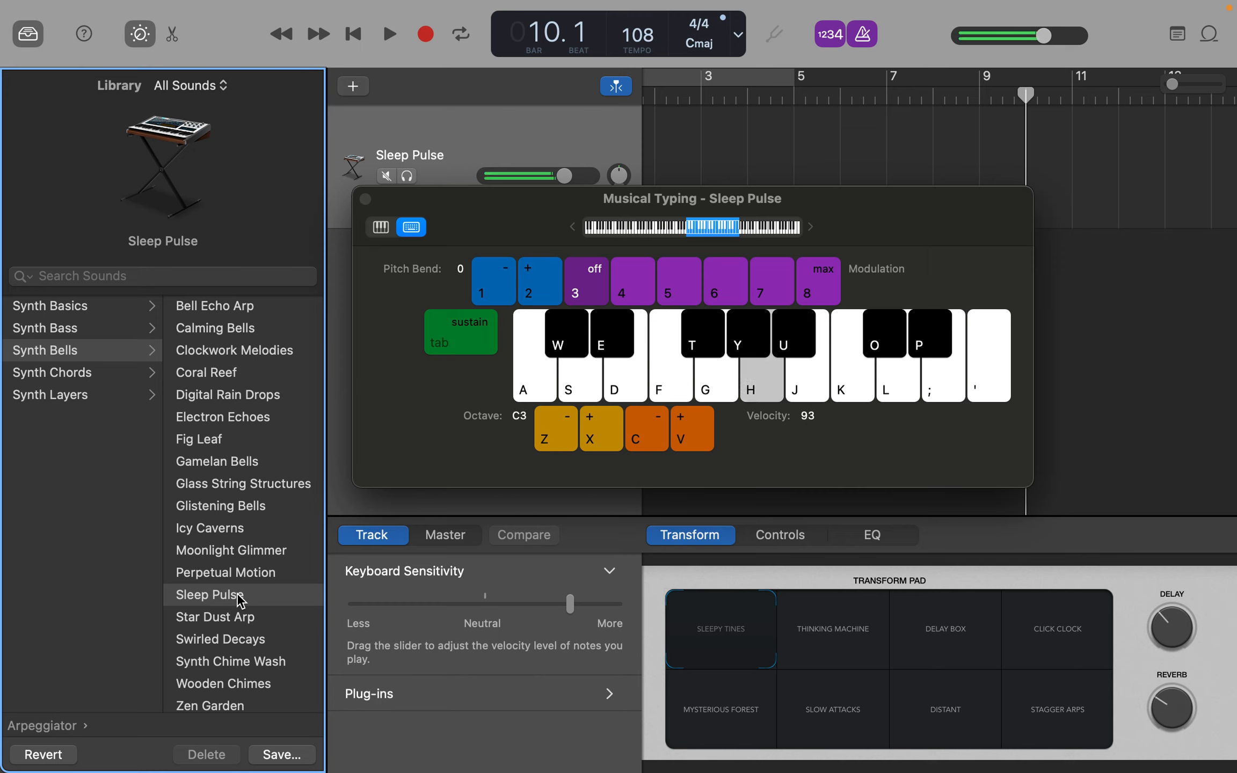
key(k)
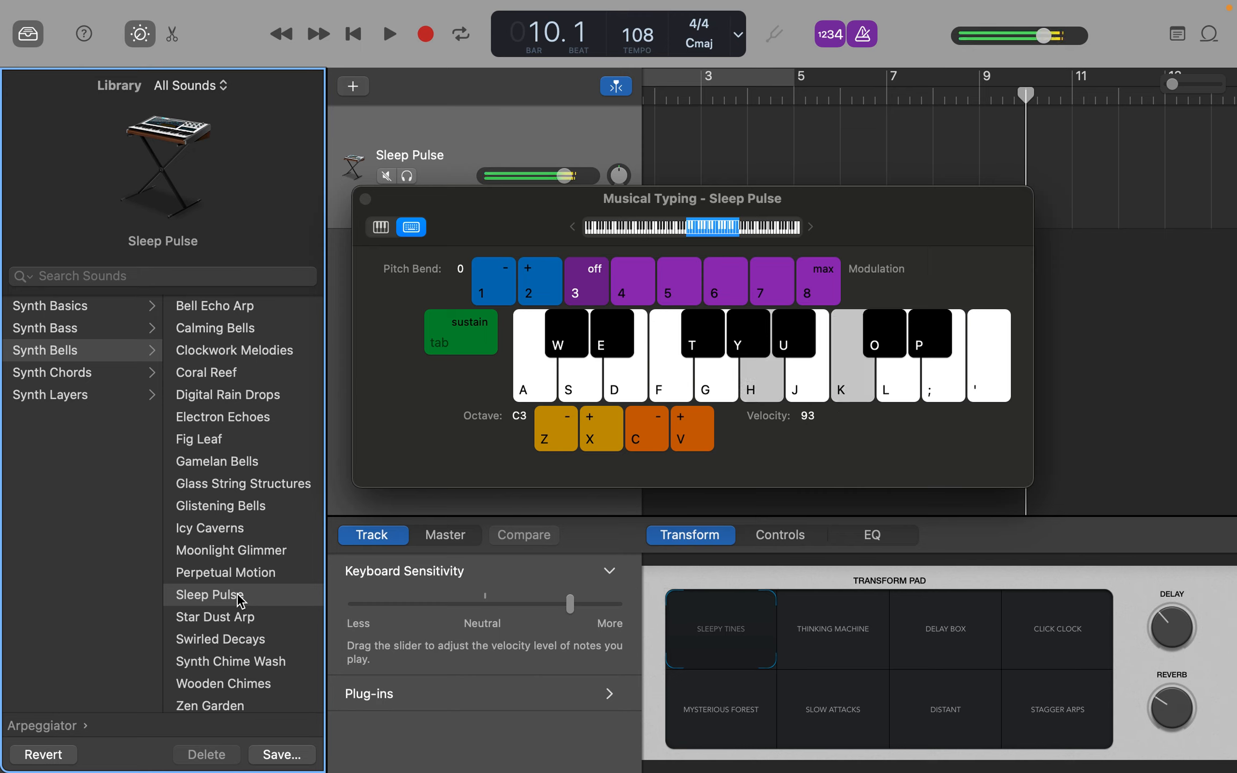
key(t)
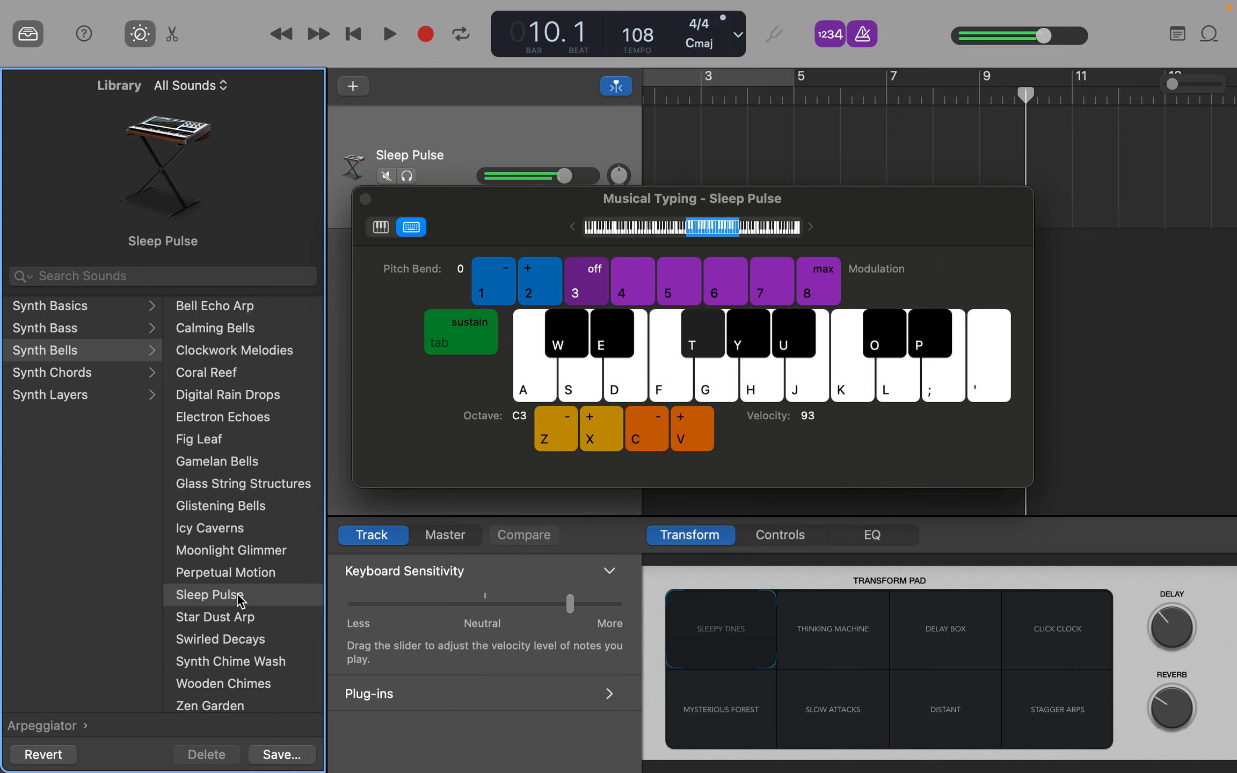
key(f)
key(h)
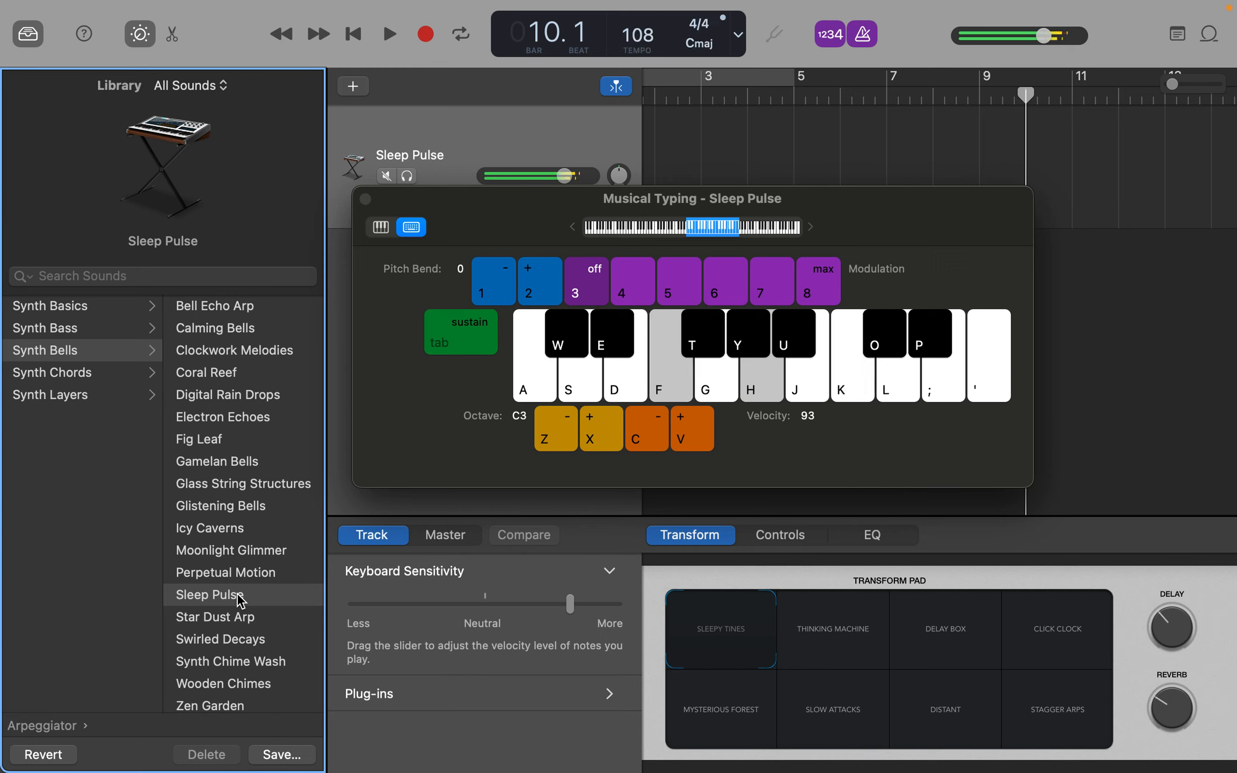
key(space)
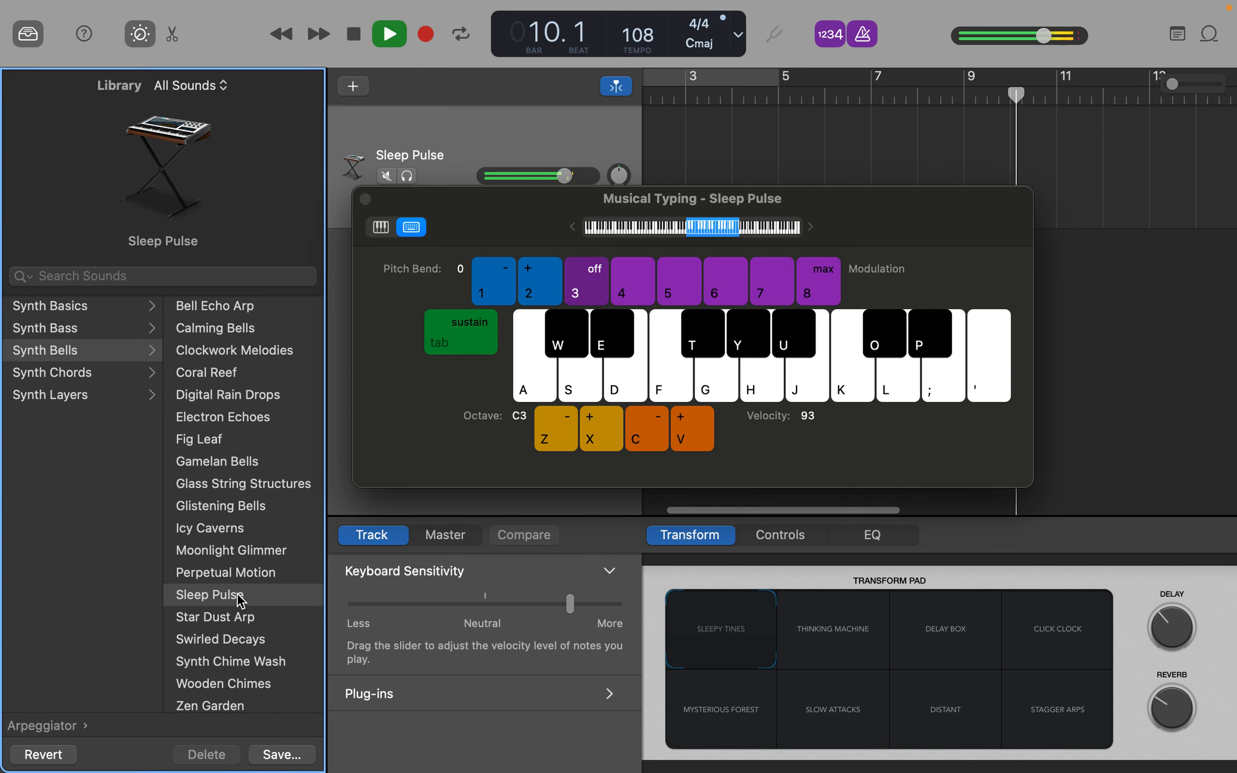
key(space)
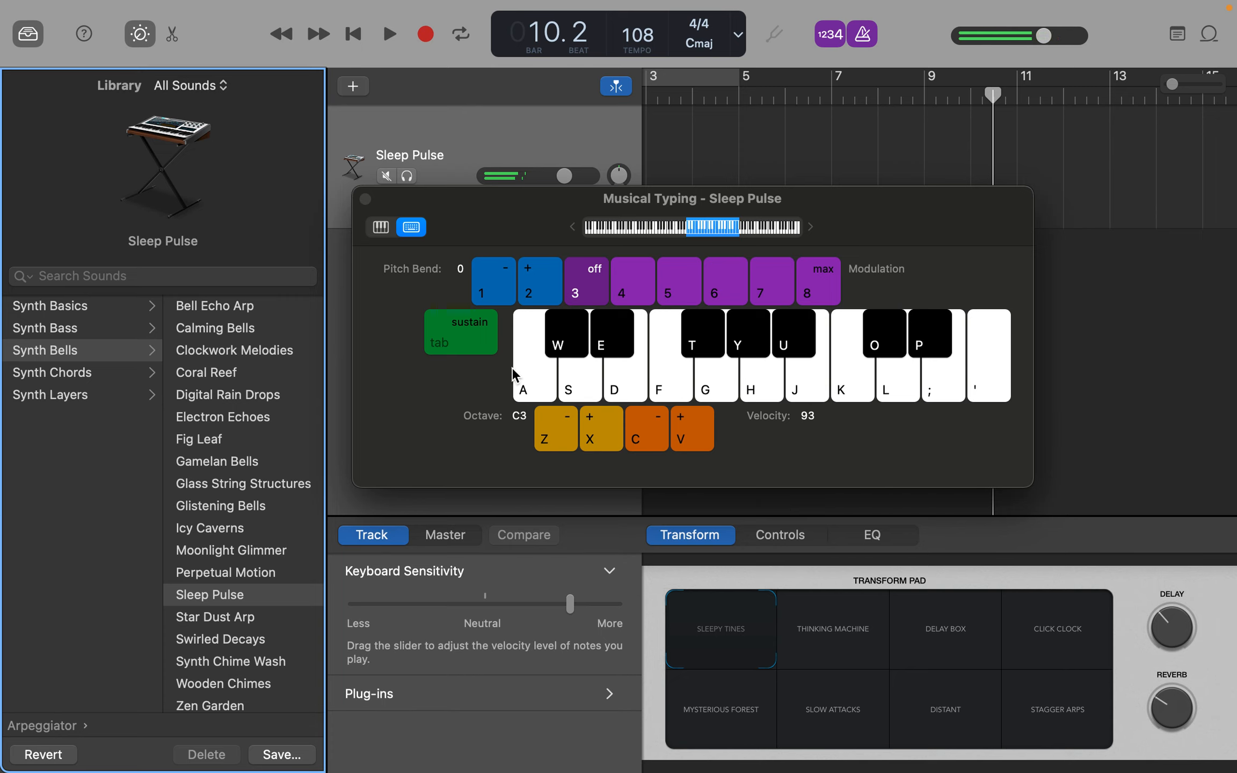
- Close the Musical Typing window and hide the sound Library
drag(479, 216, 479, 214)
key(super+k)
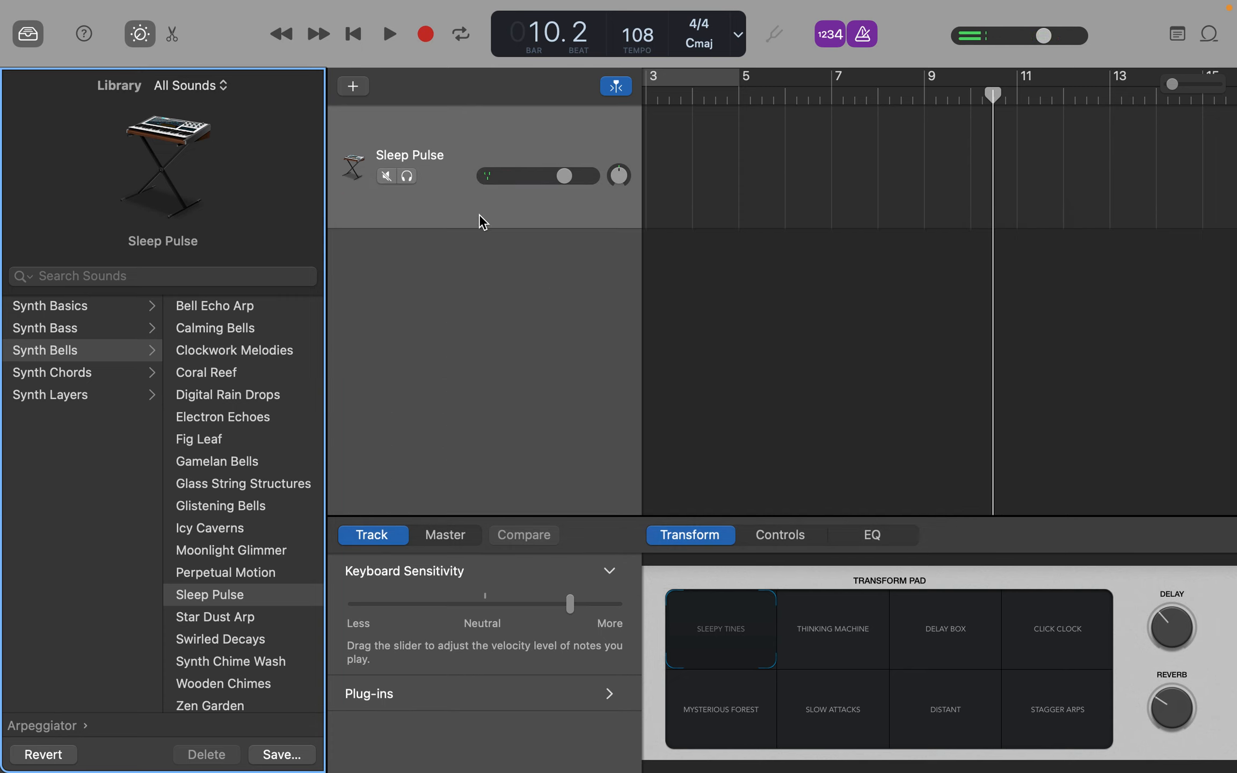
click(27, 36)
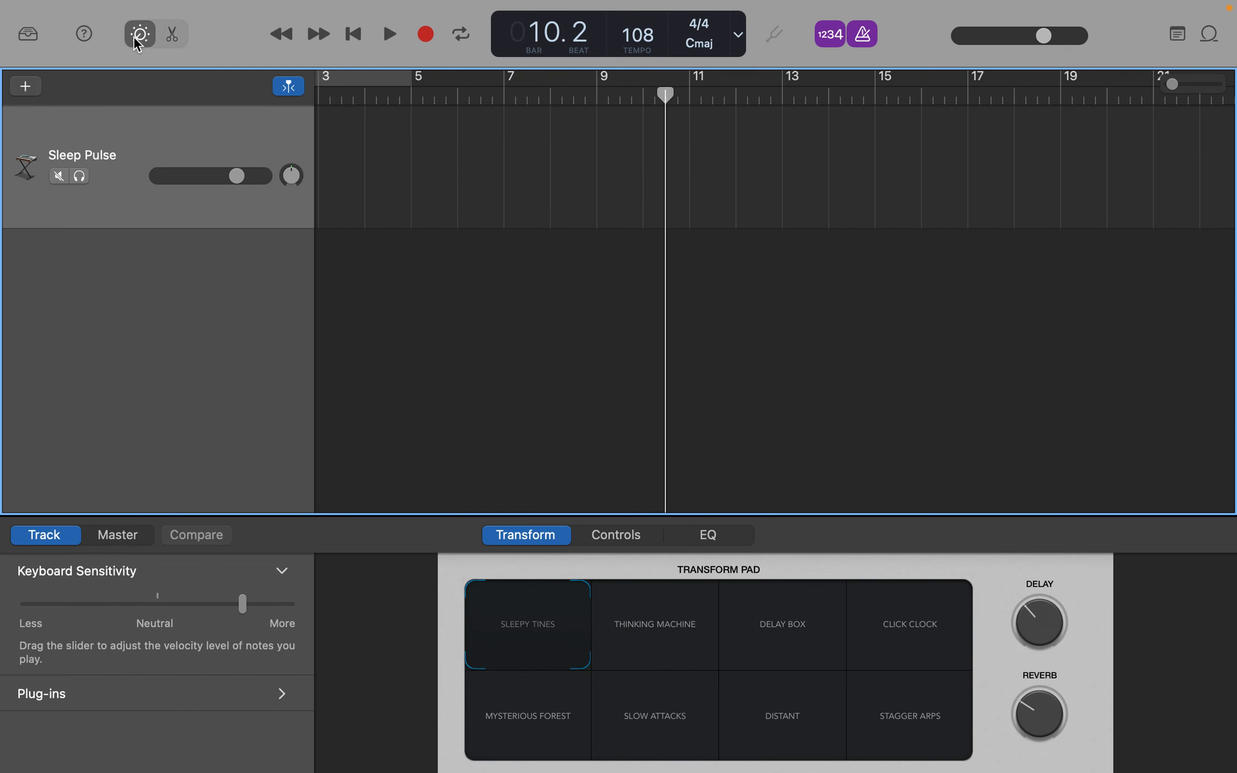
- Reopen Musical Typing and audition the Transform Pad sounds Thinking Machine, Delay Box, Click Clock and Stagger Arps, finishing on Distant
key(super+k)
key(k)
click(630, 625)
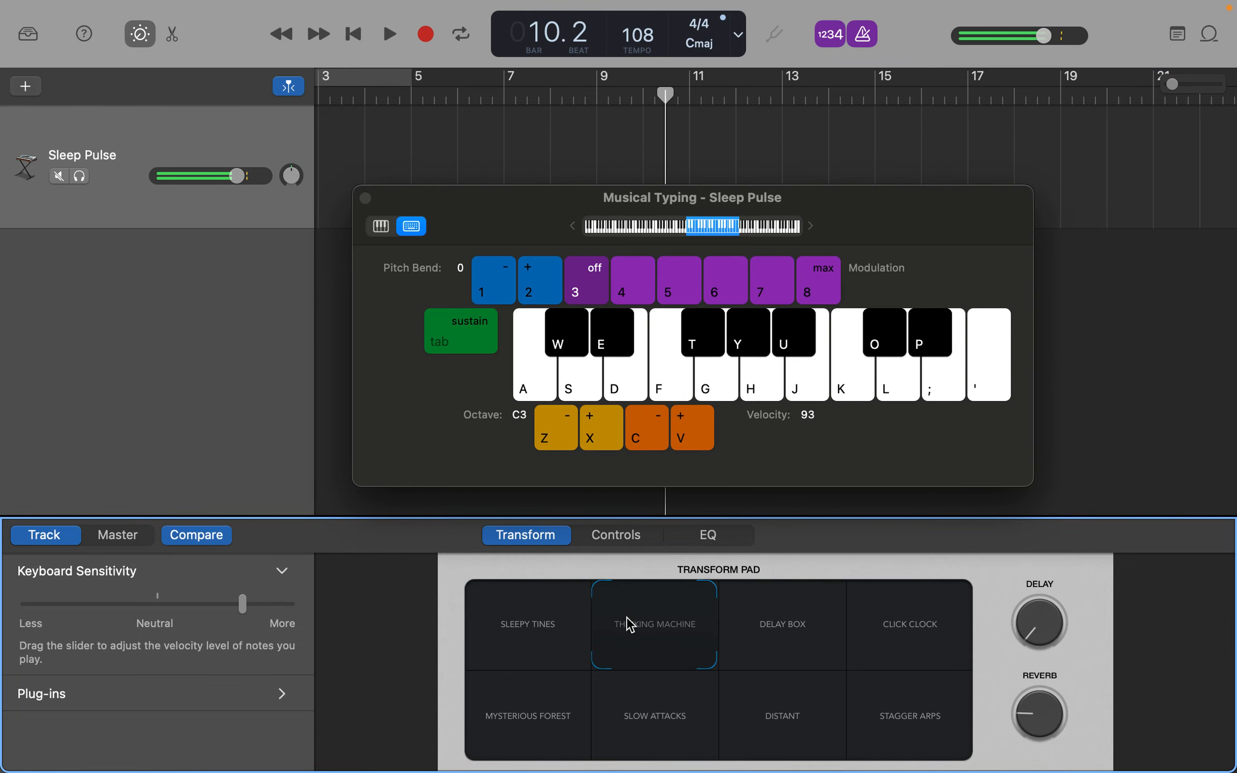
key(k)
click(801, 626)
key(k)
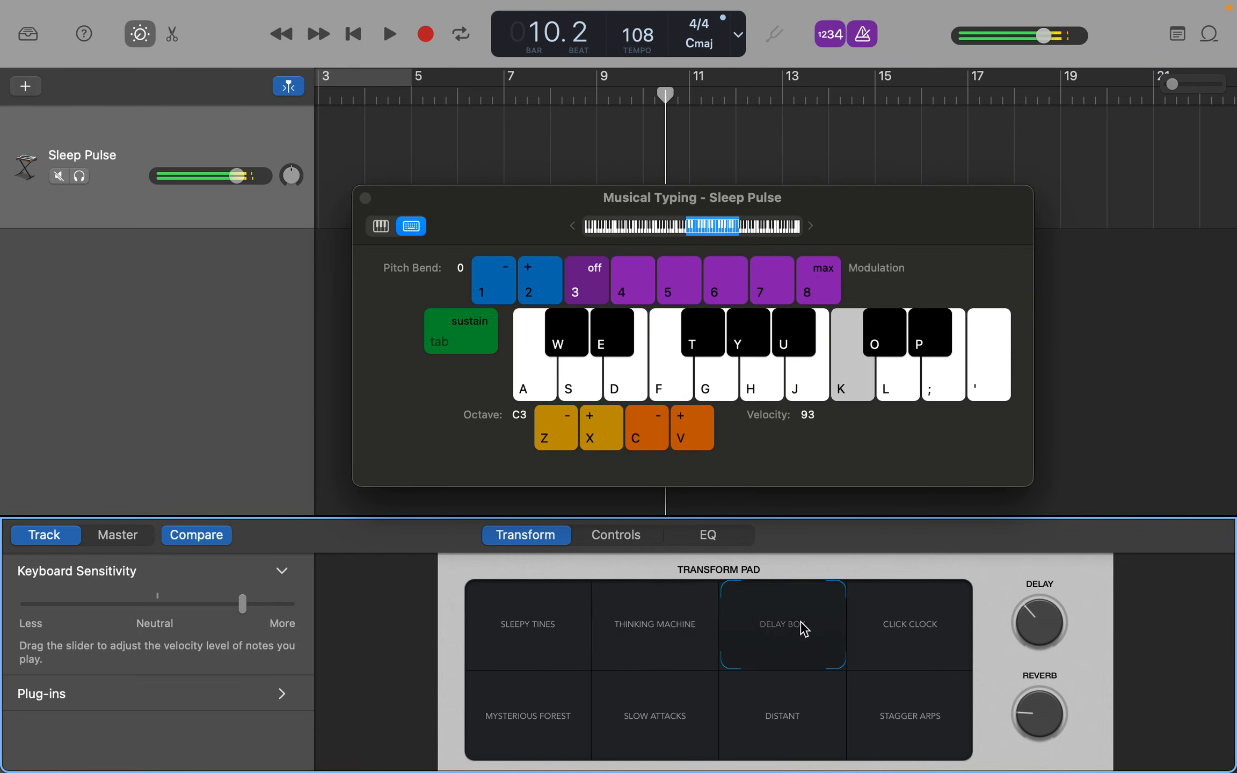
click(894, 637)
key(k)
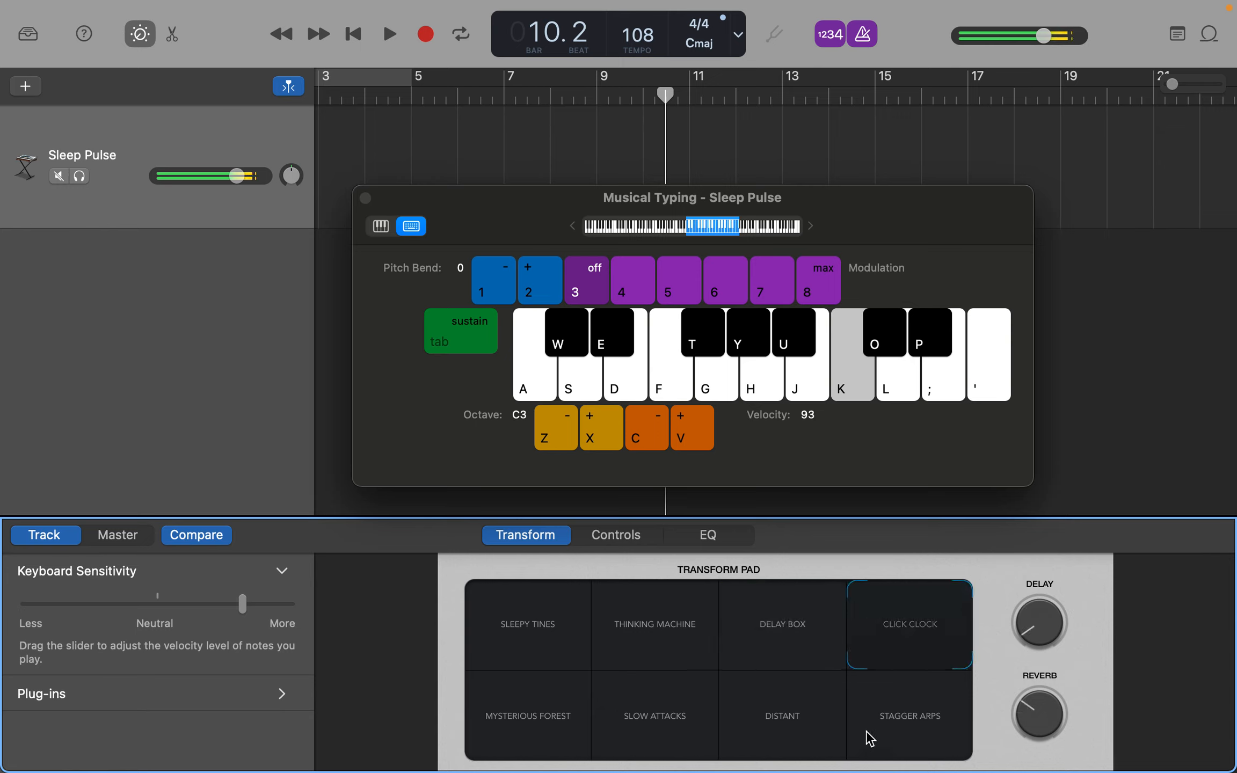
click(894, 735)
click(779, 714)
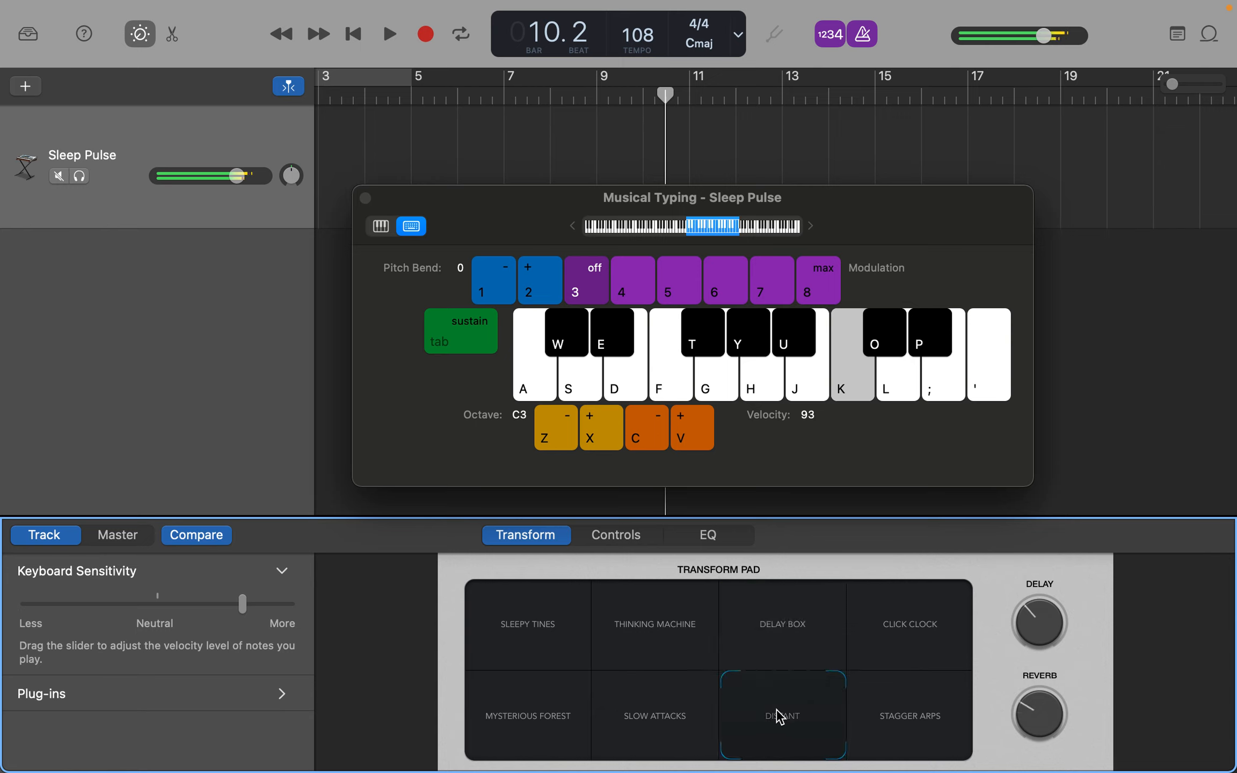
key(space)
key(space)
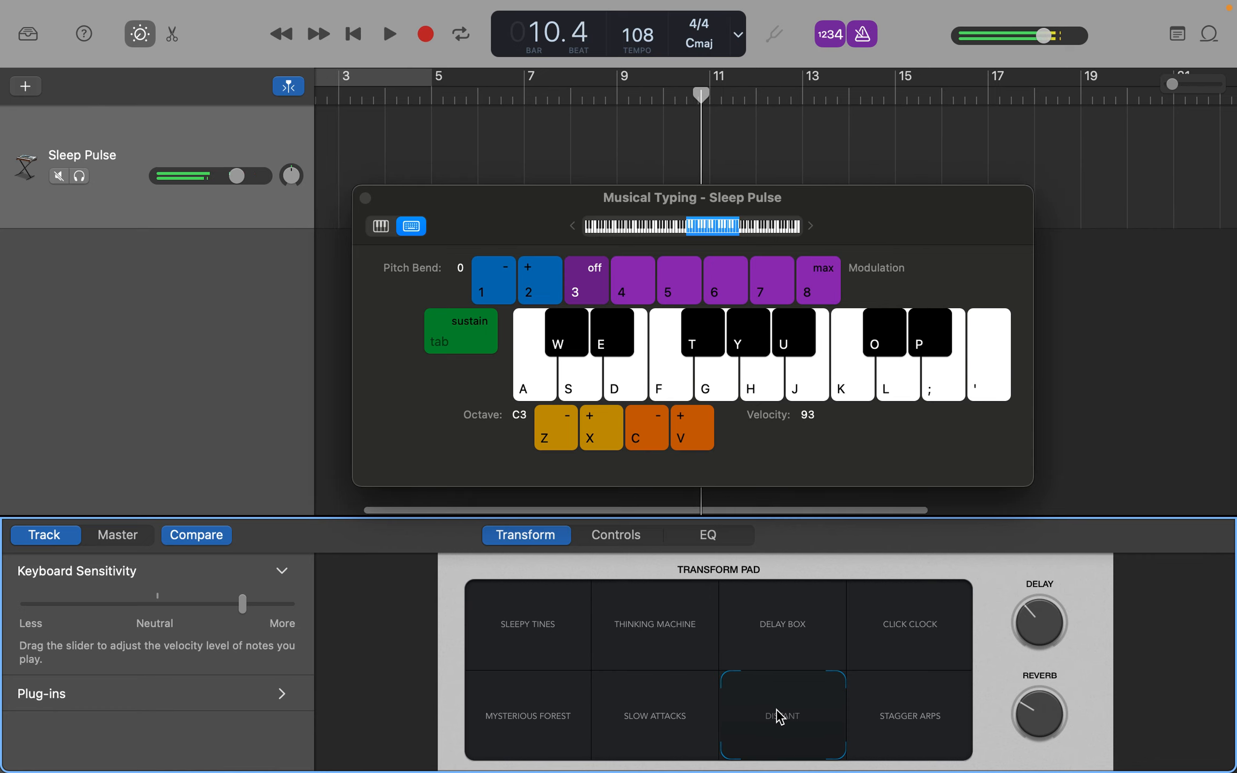
- In Sleep Pulse's sound controls, increase Crossfade X and Pitch C, and reduce Noise Mix and Arp Sustain while a C plays
click(626, 543)
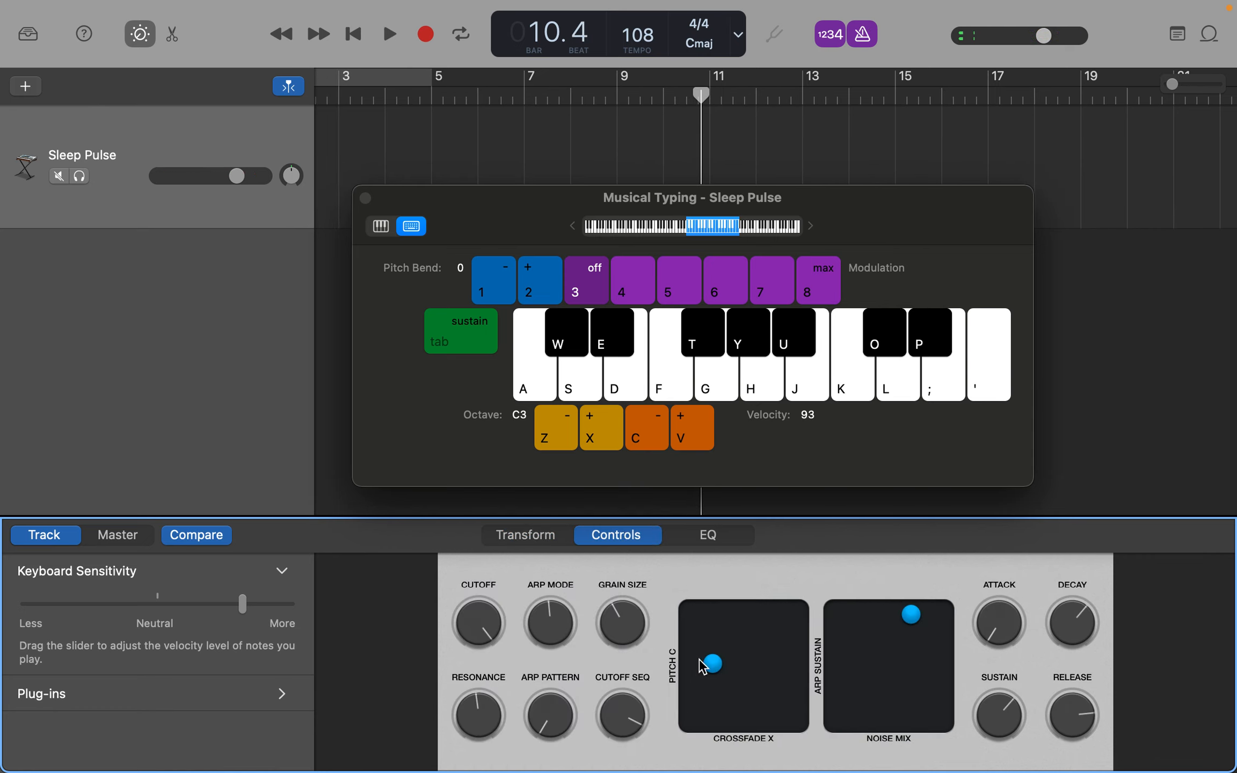
key(k)
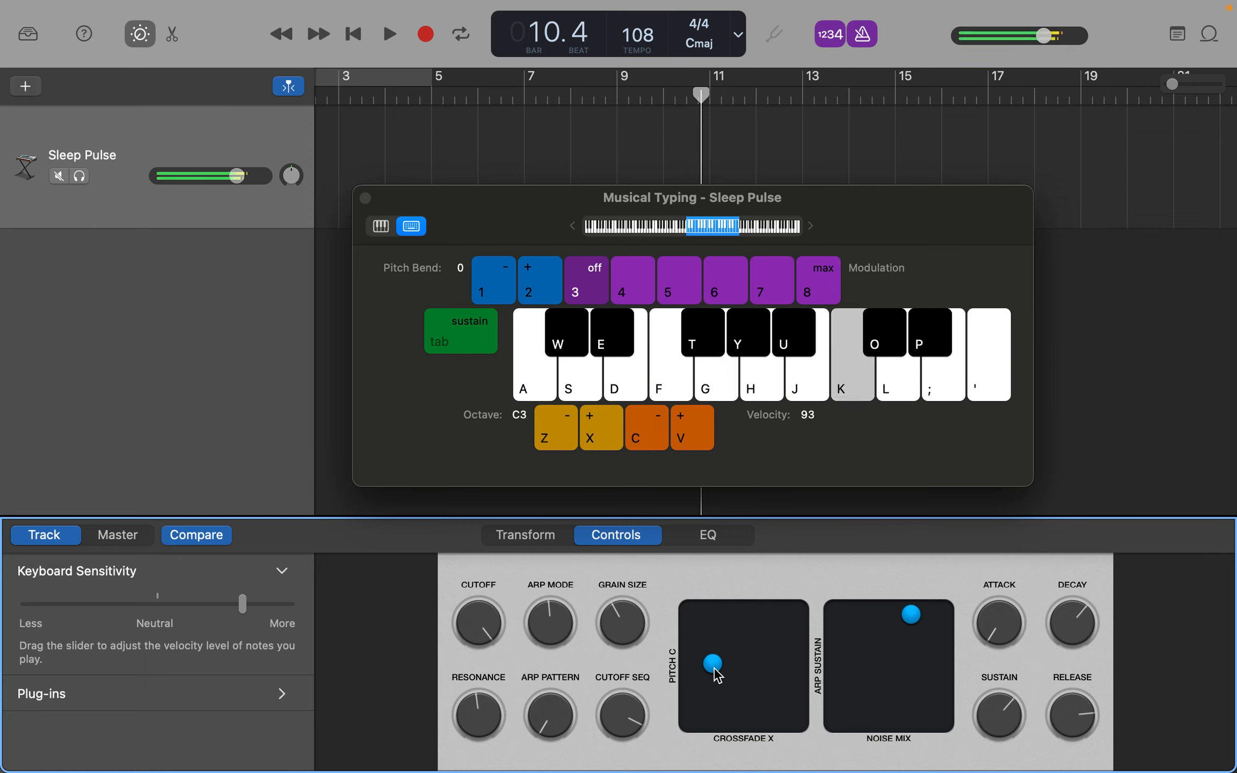
drag(718, 677, 785, 655)
click(919, 620)
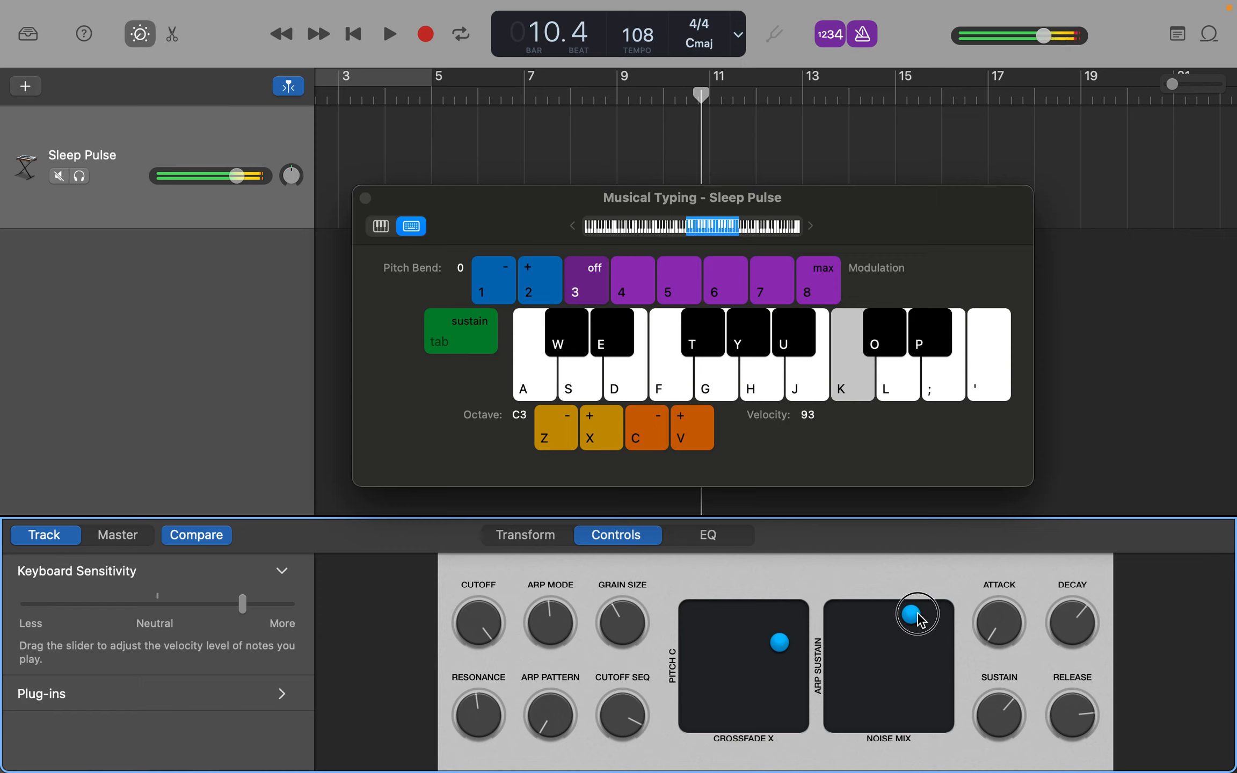
drag(919, 621, 865, 708)
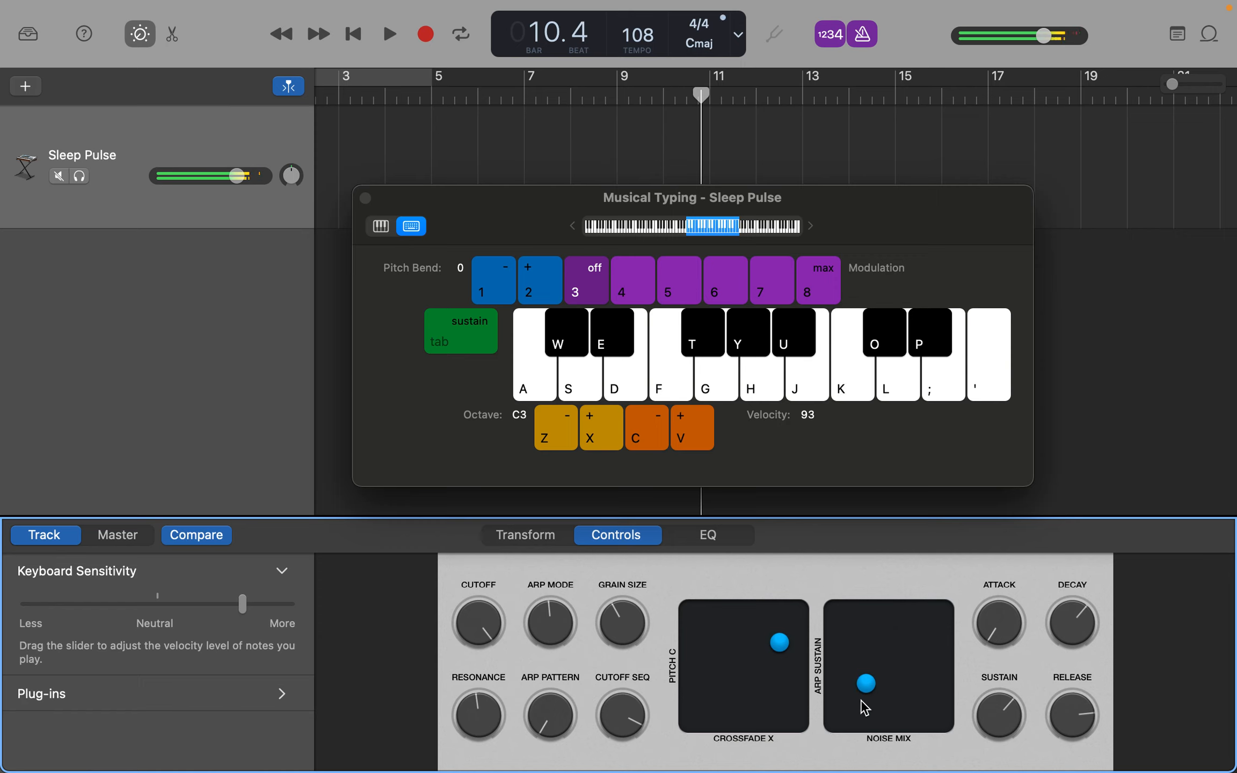
- Play the upper C repeatedly to audition the adjusted Sleep Pulse sound, and stop the sustained notes
key(k)
key(k)
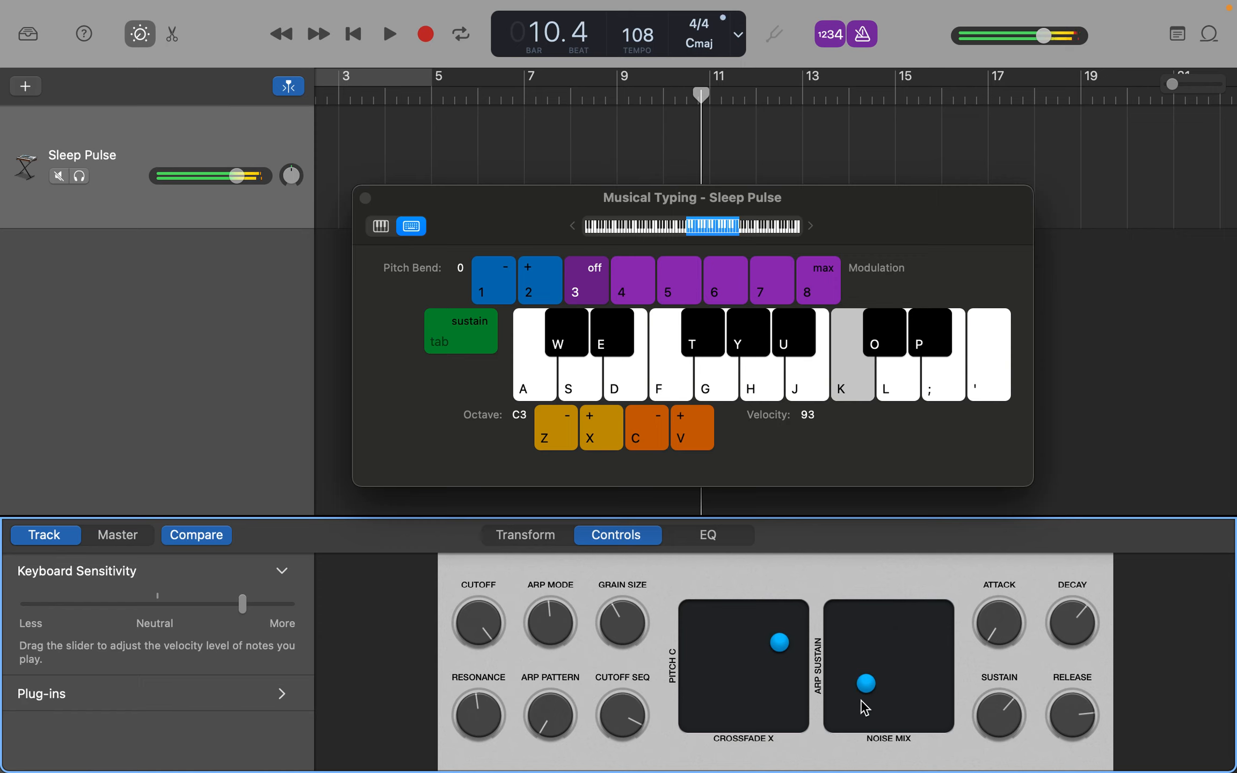
key(k)
key(k)
key(k)
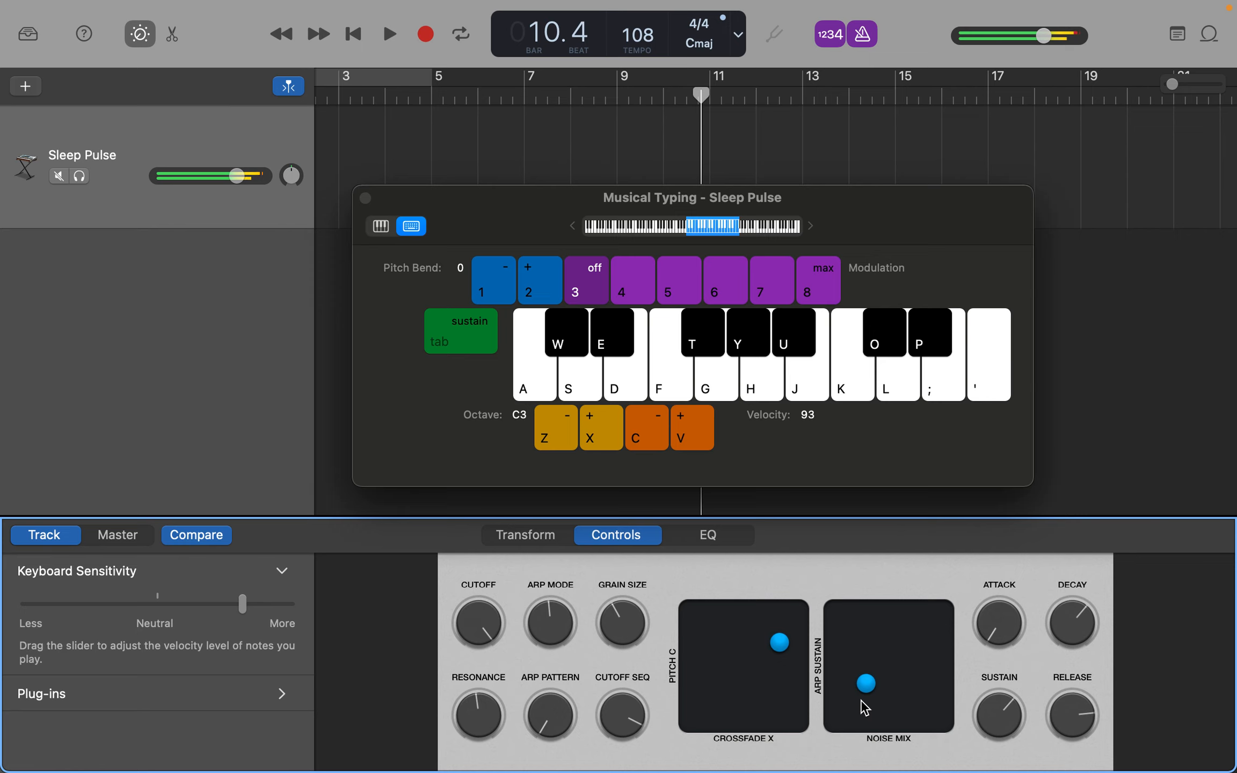
key(space)
key(space)
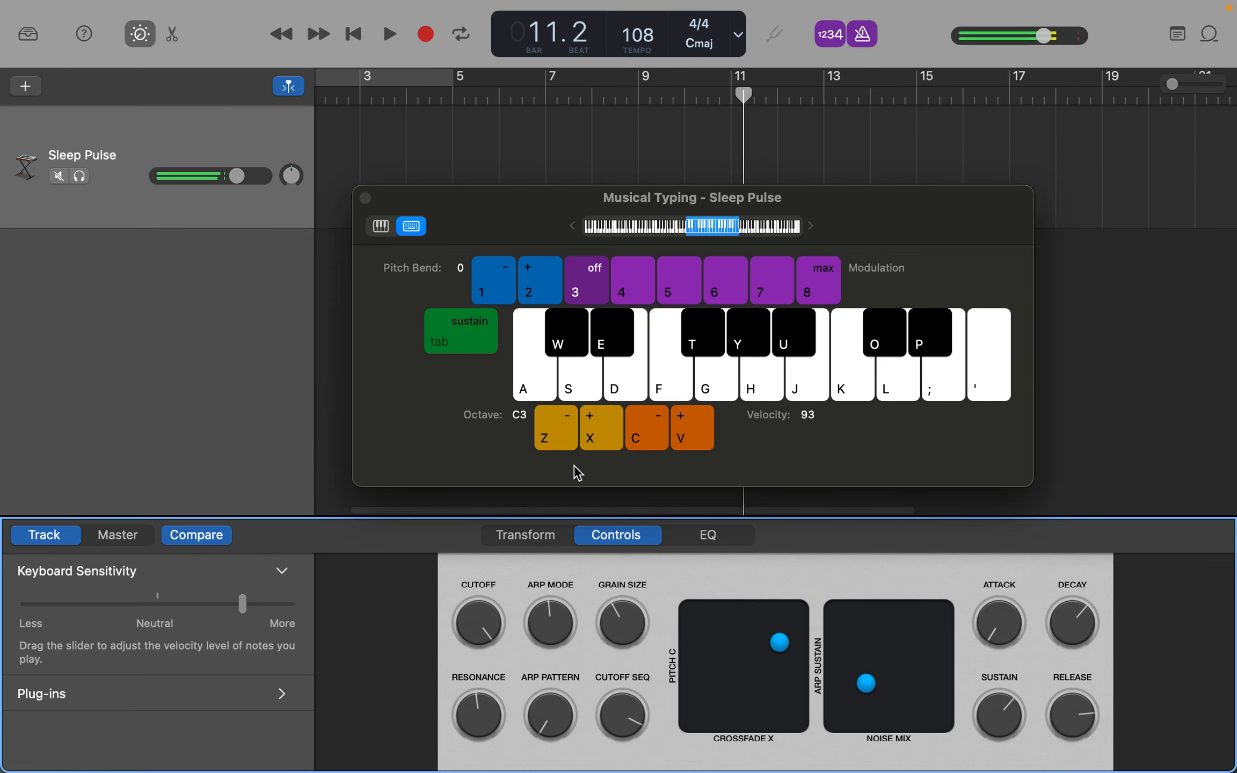
- Show the track's note editor and record a short phrase of F, D, C and E from the project's start with Musical Typing
click(173, 35)
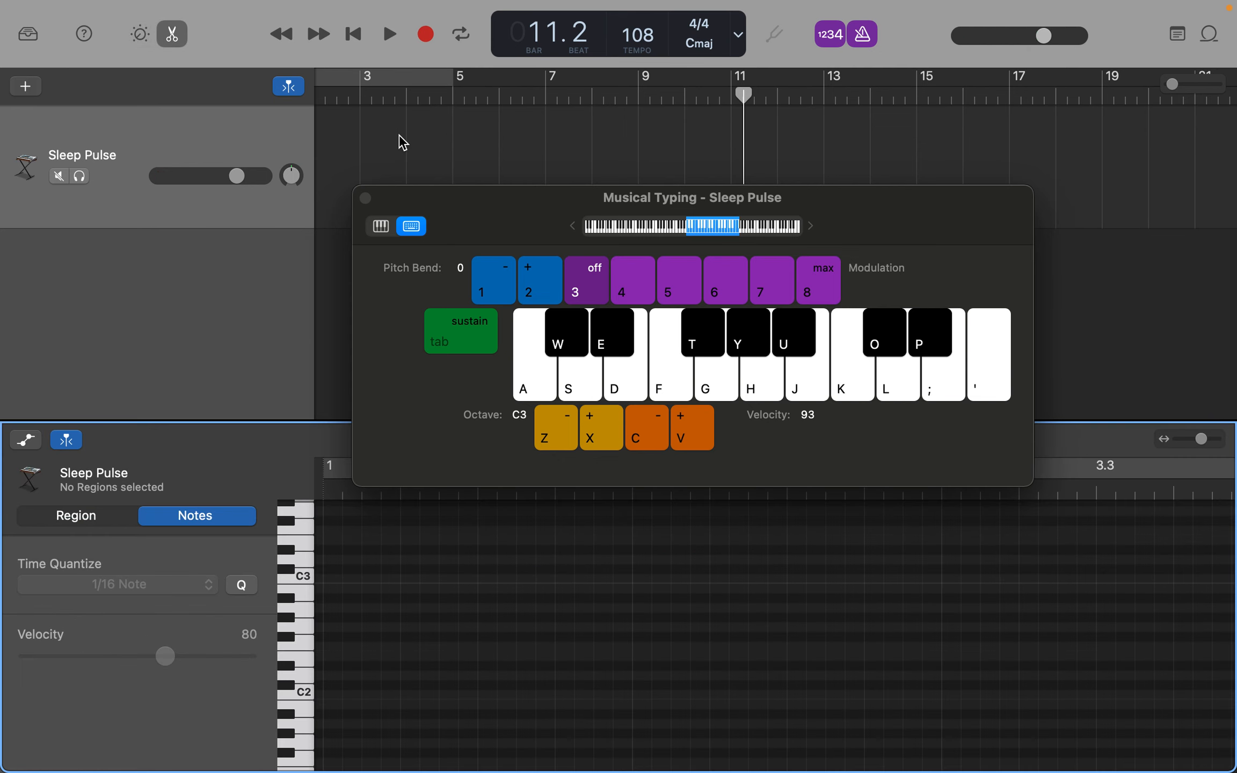
scroll(402, 141, left, 3)
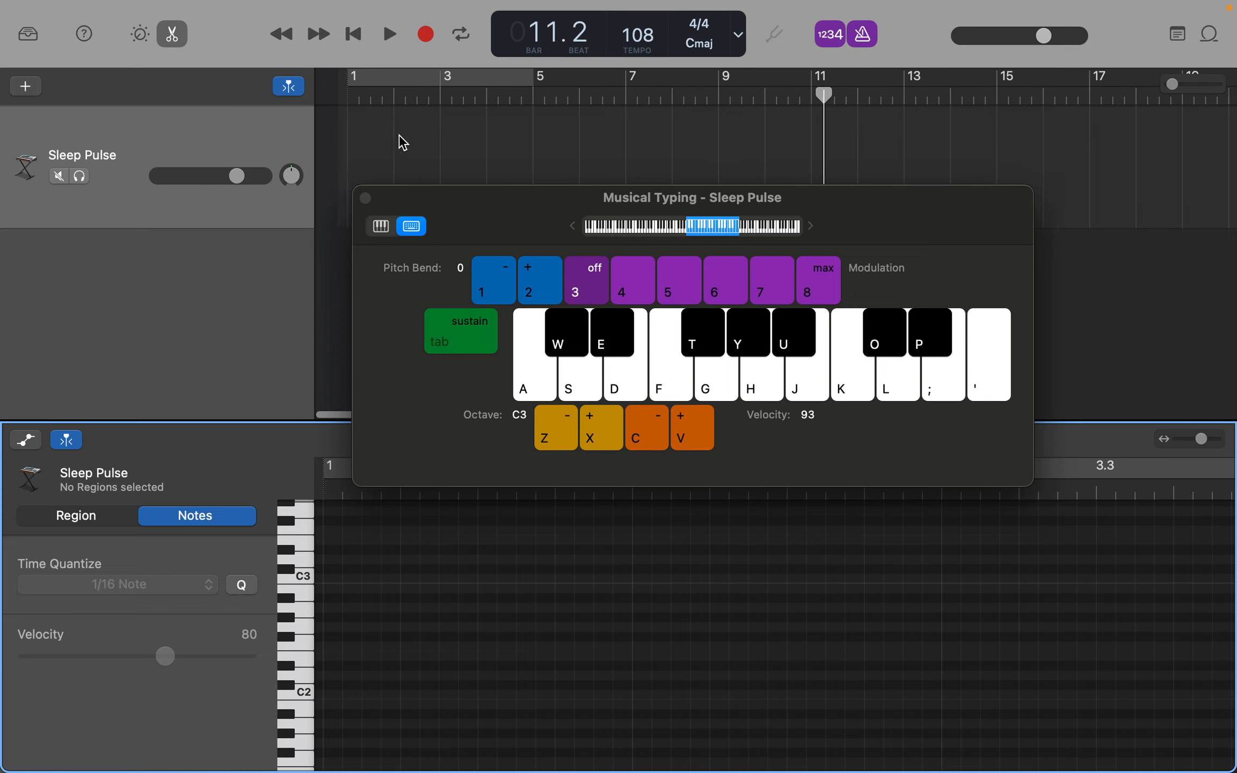
click(353, 35)
click(437, 32)
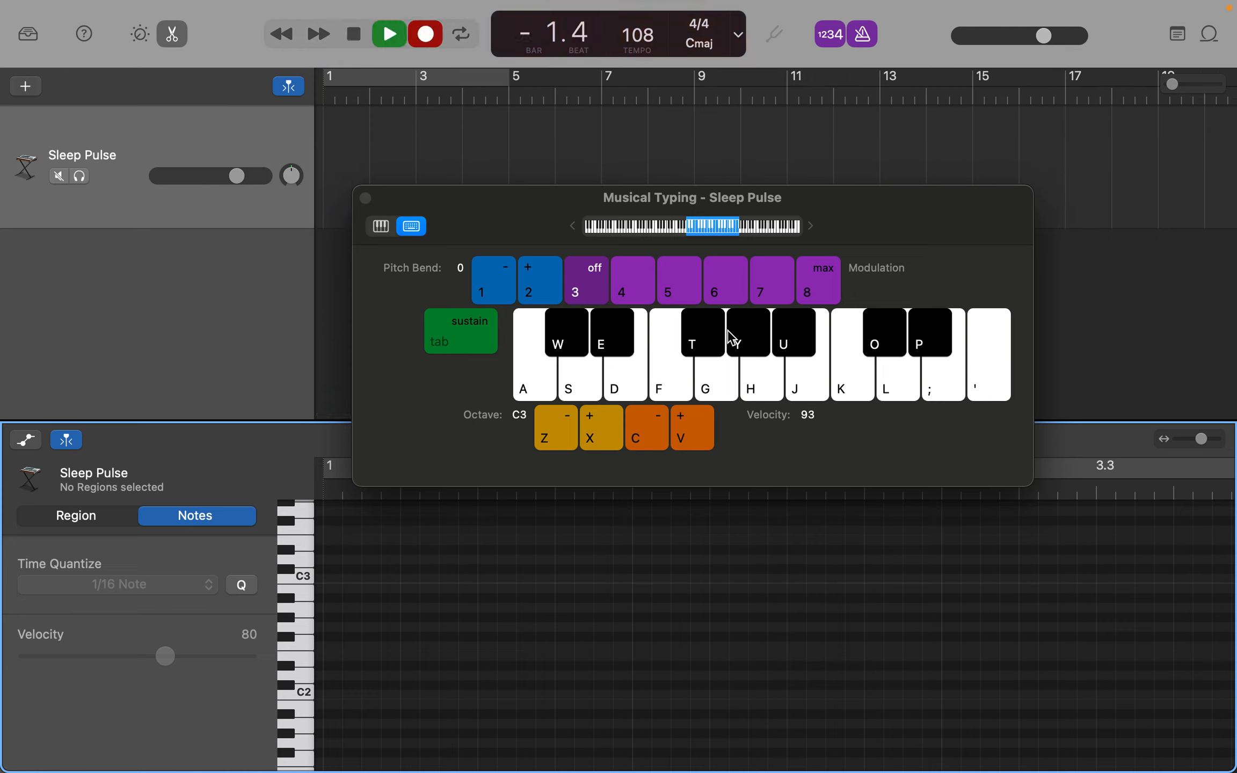
key(f)
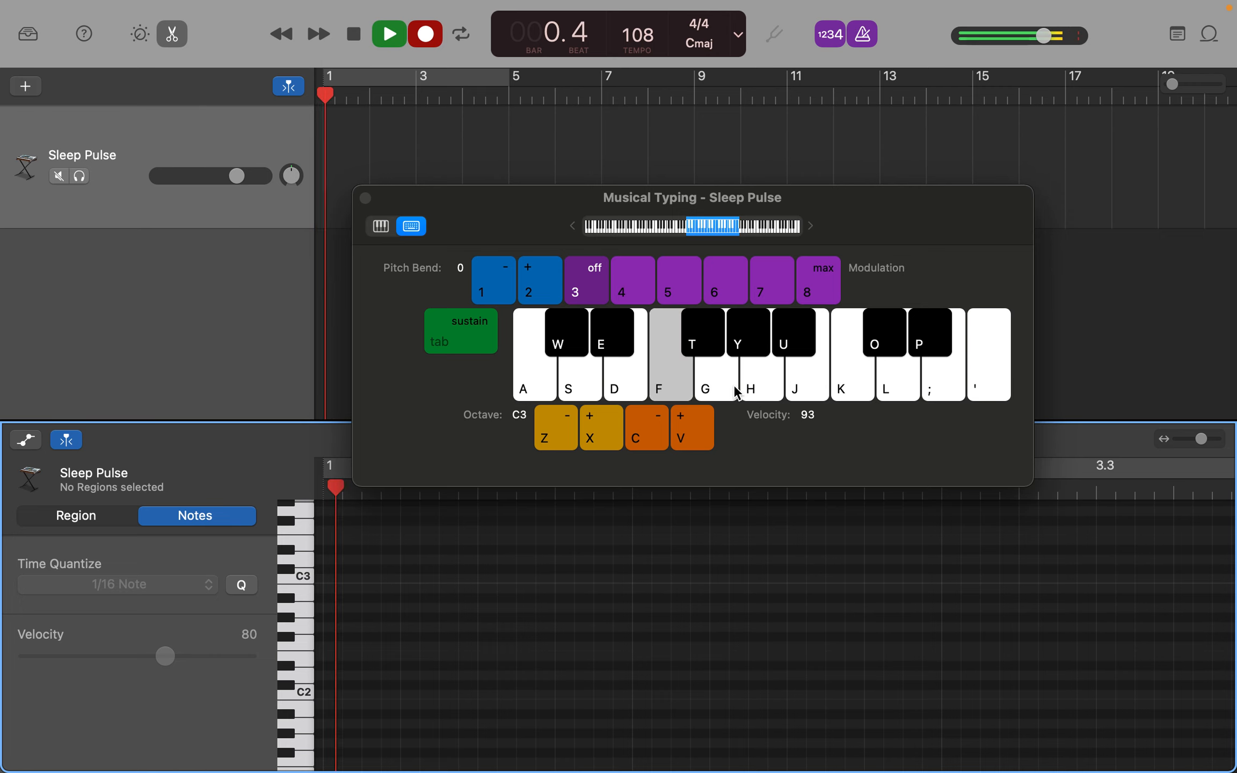
key(l)
key(k)
key(d)
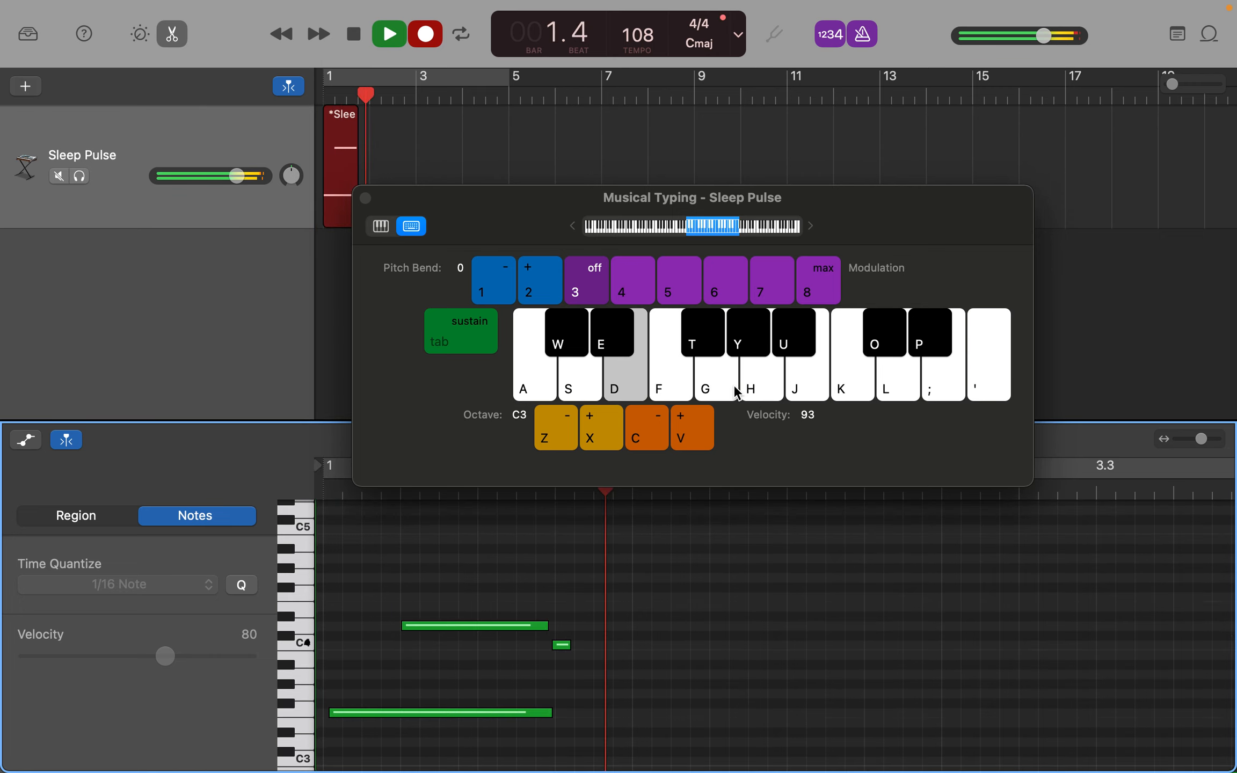
key(space)
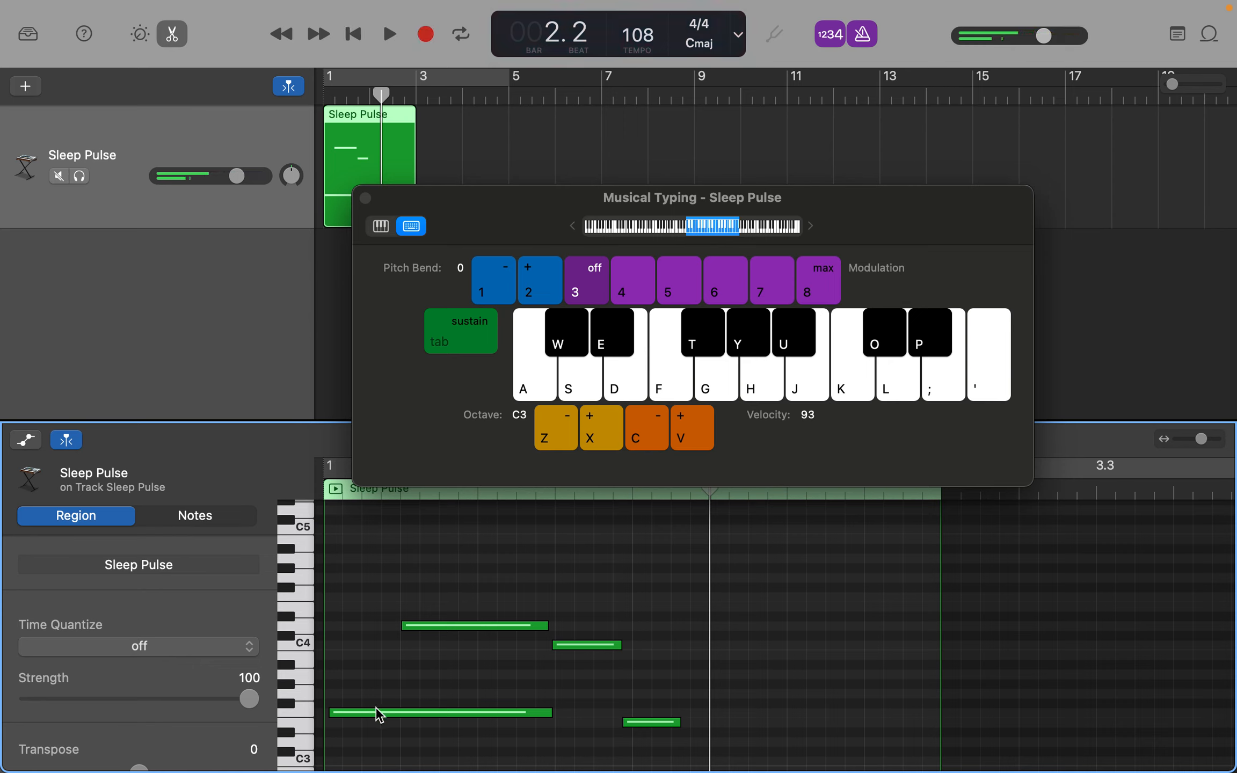
- Move the low first note to the region's start and quantize all four notes to 1/4 Note
click(379, 713)
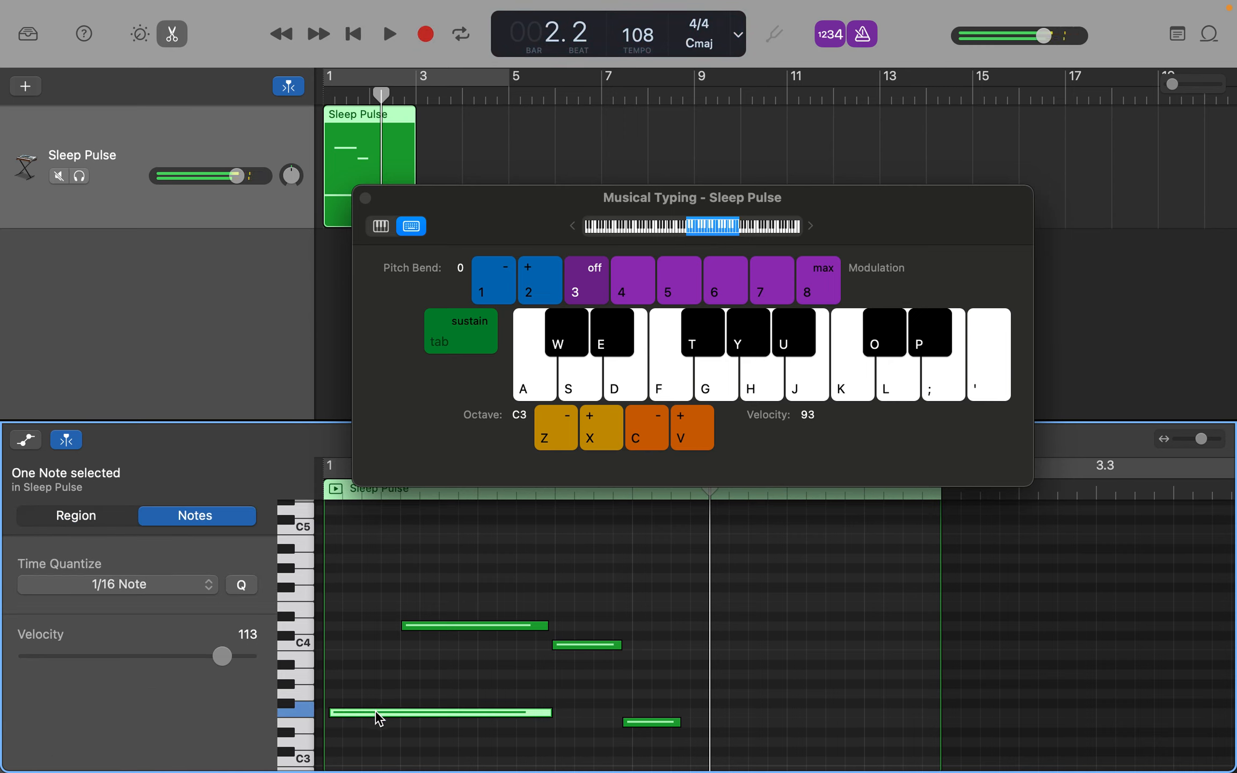
drag(376, 709, 339, 713)
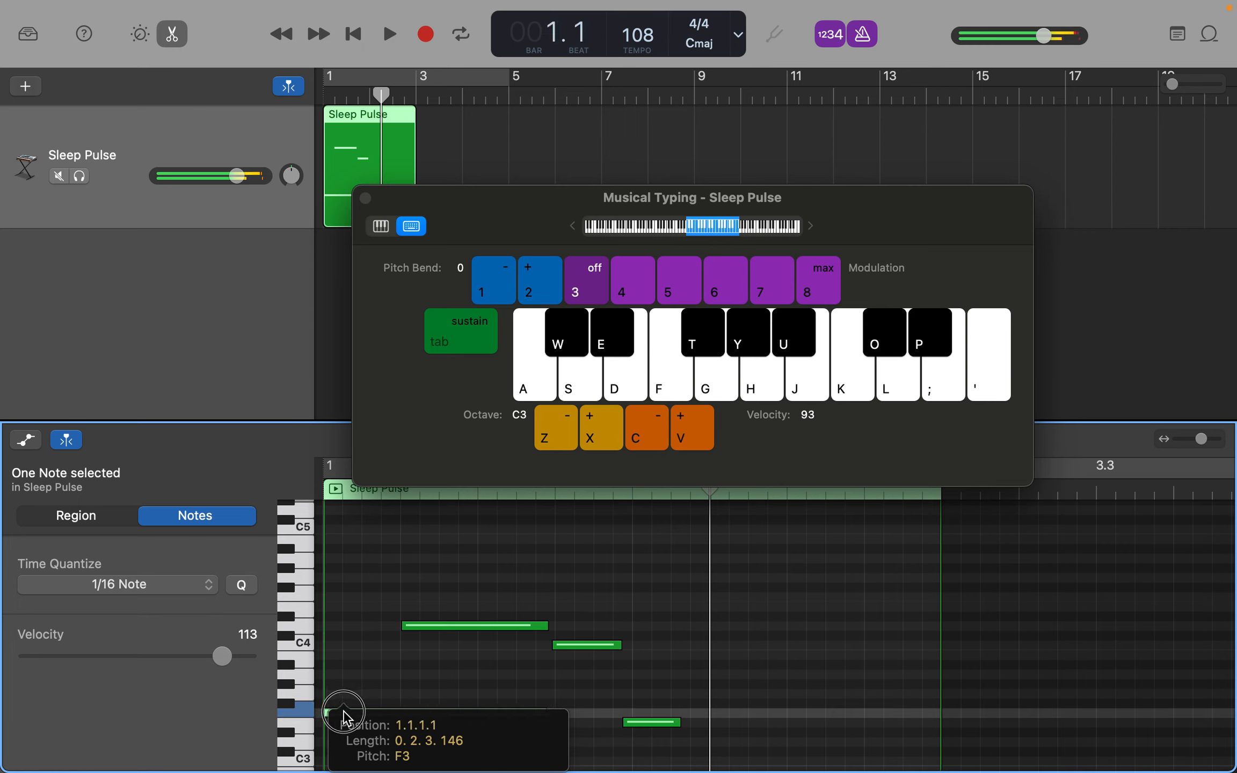
click(393, 580)
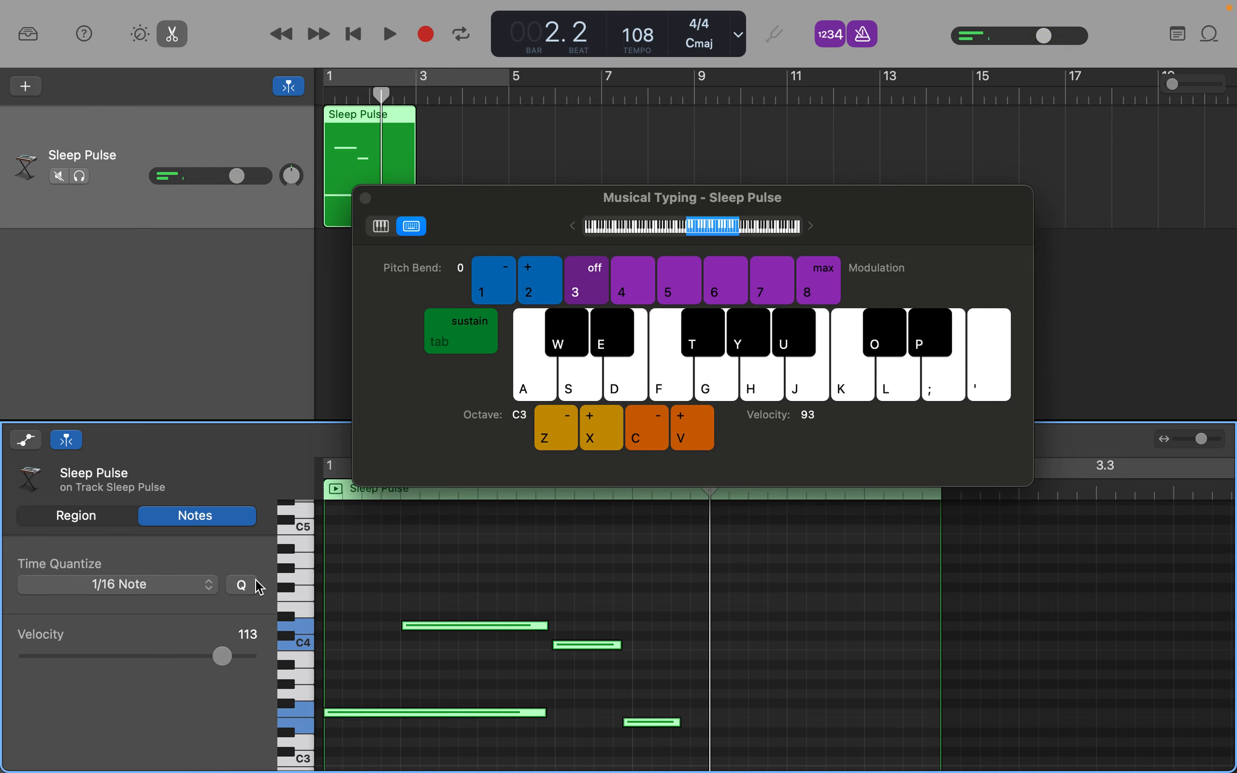
click(210, 585)
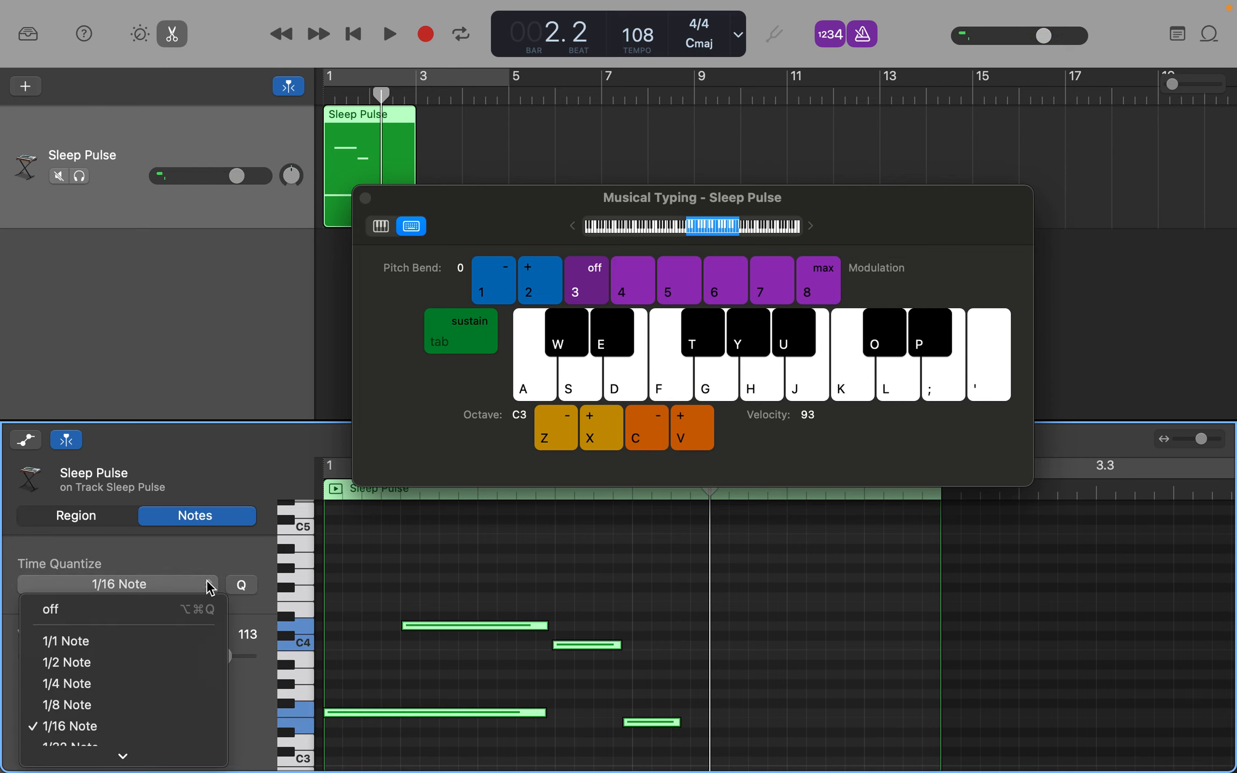
click(120, 683)
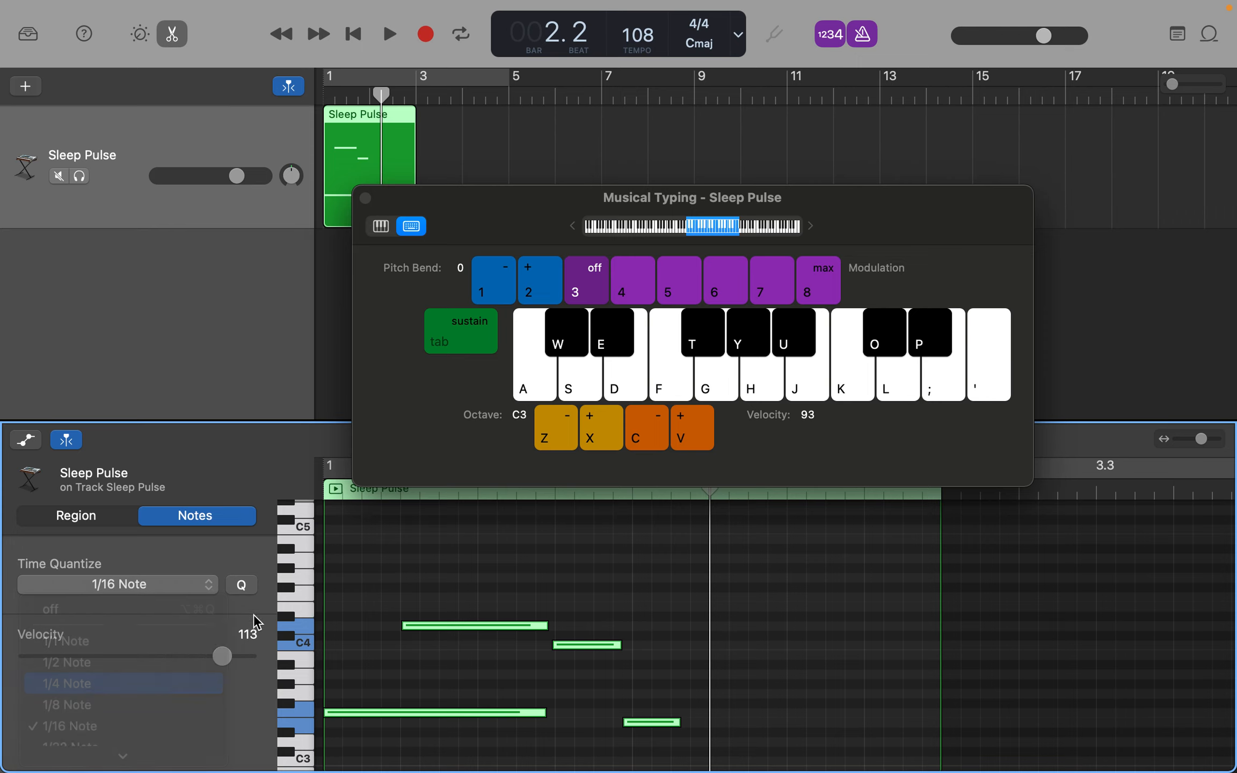
click(242, 586)
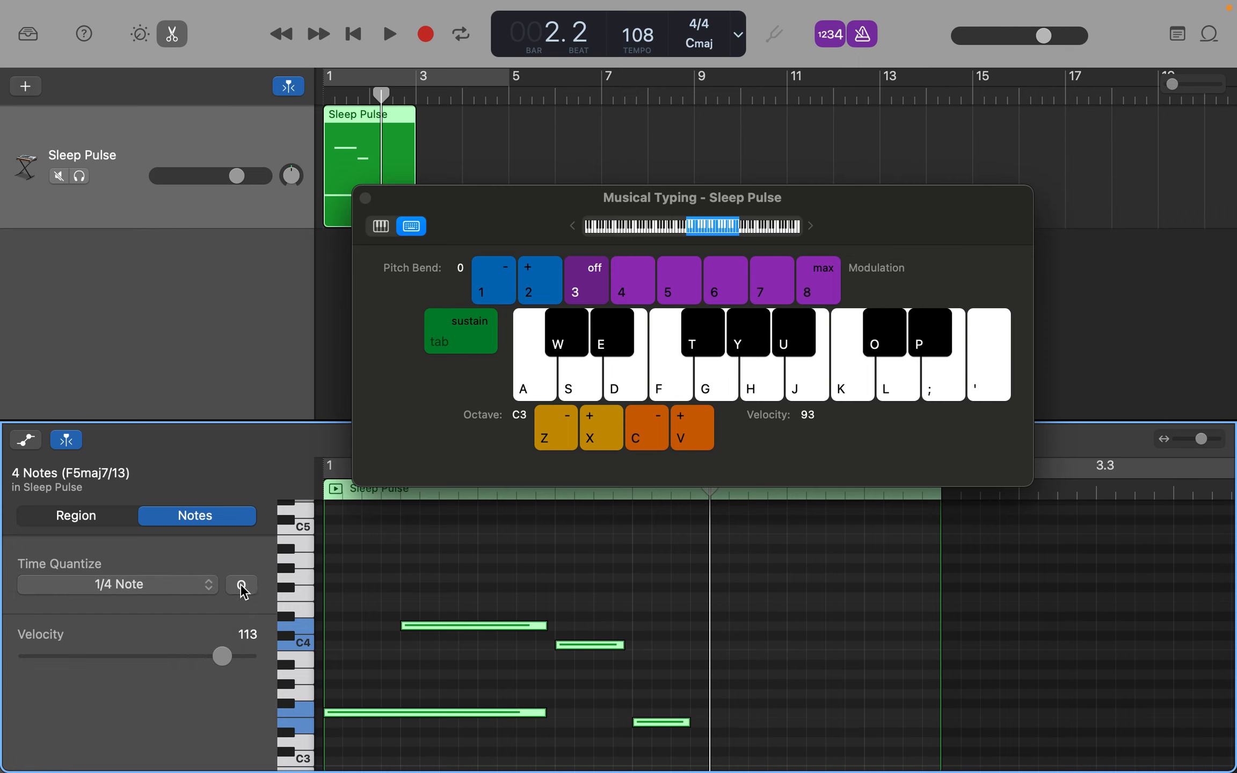
- Try quantizing all four notes to 1/1 Note and undo that change
click(169, 592)
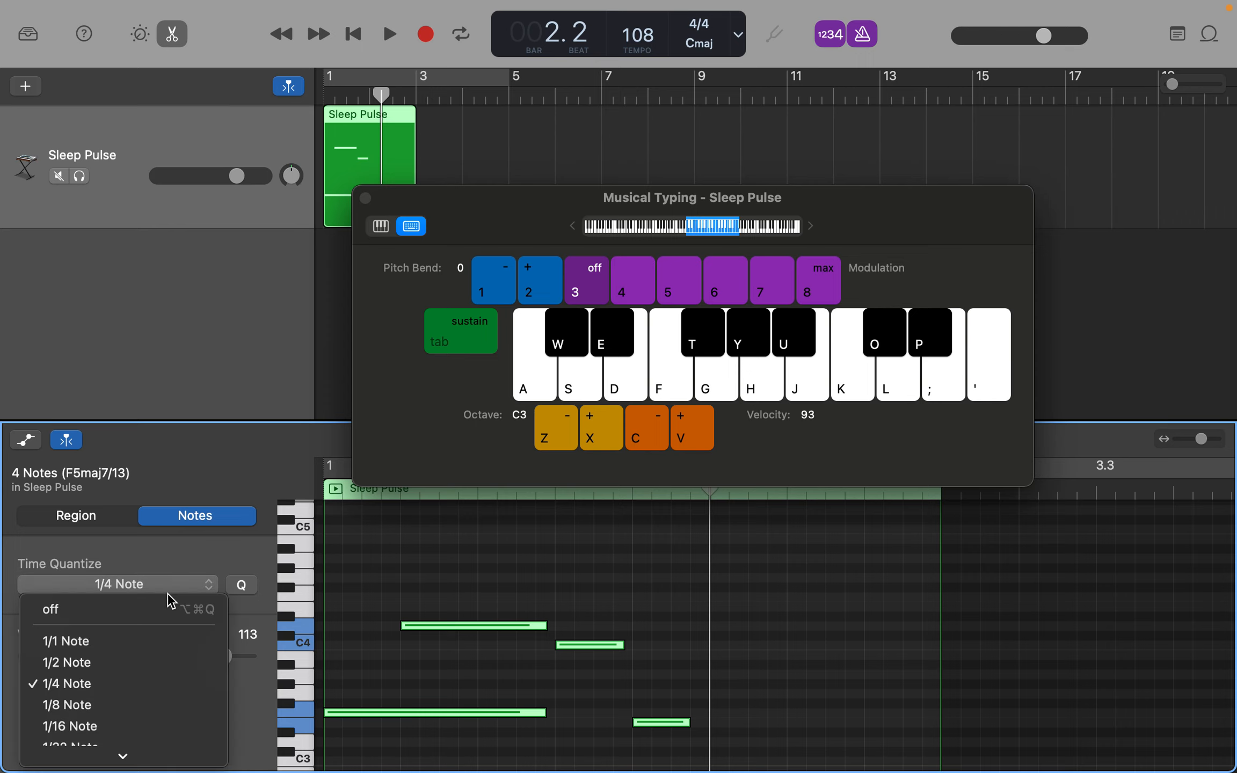
click(133, 650)
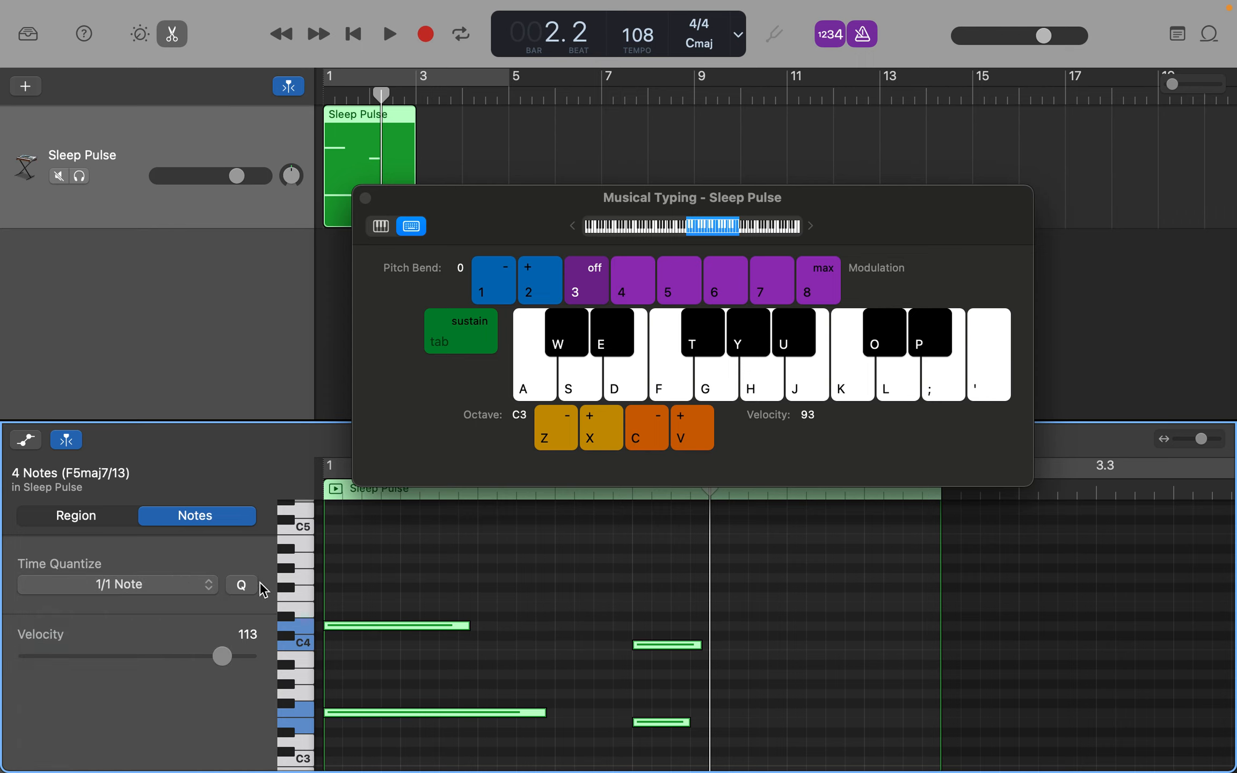
key(super+z)
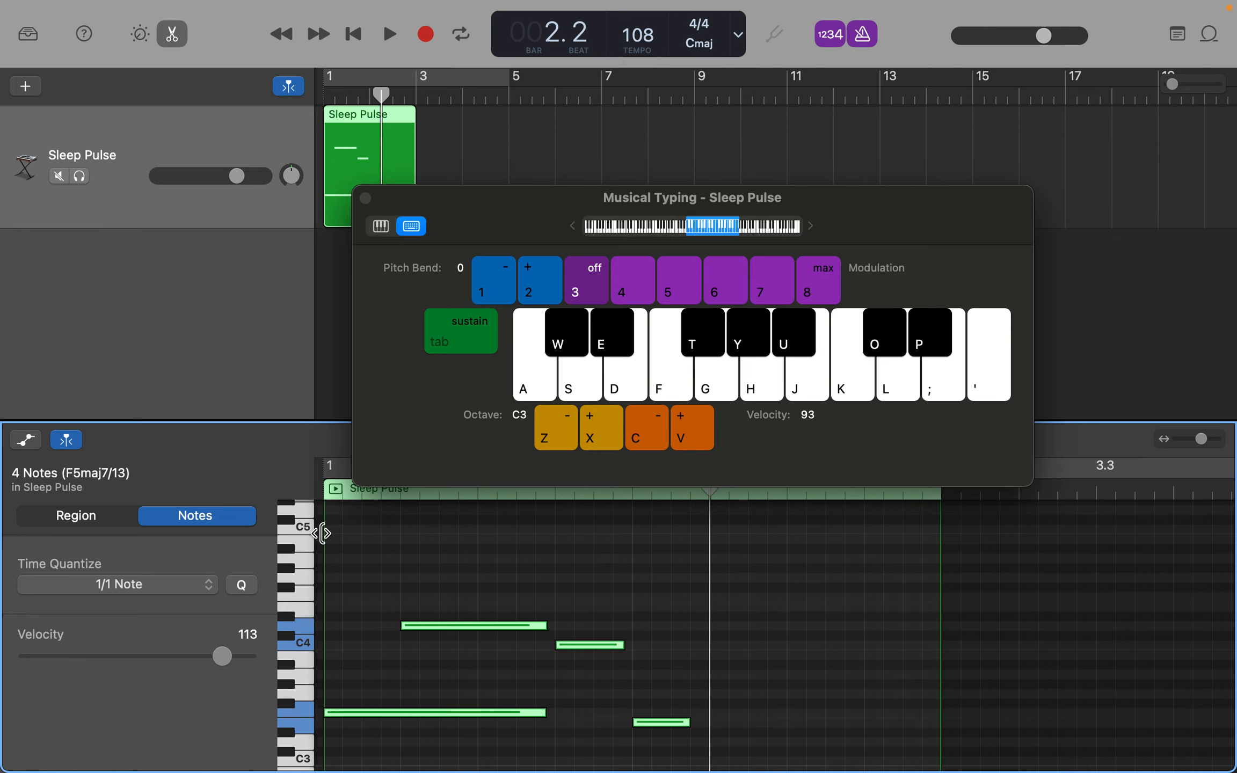
- Close Musical Typing, and view the recorded notes in Score notation before returning to the Piano Roll
click(366, 198)
right_click(236, 285)
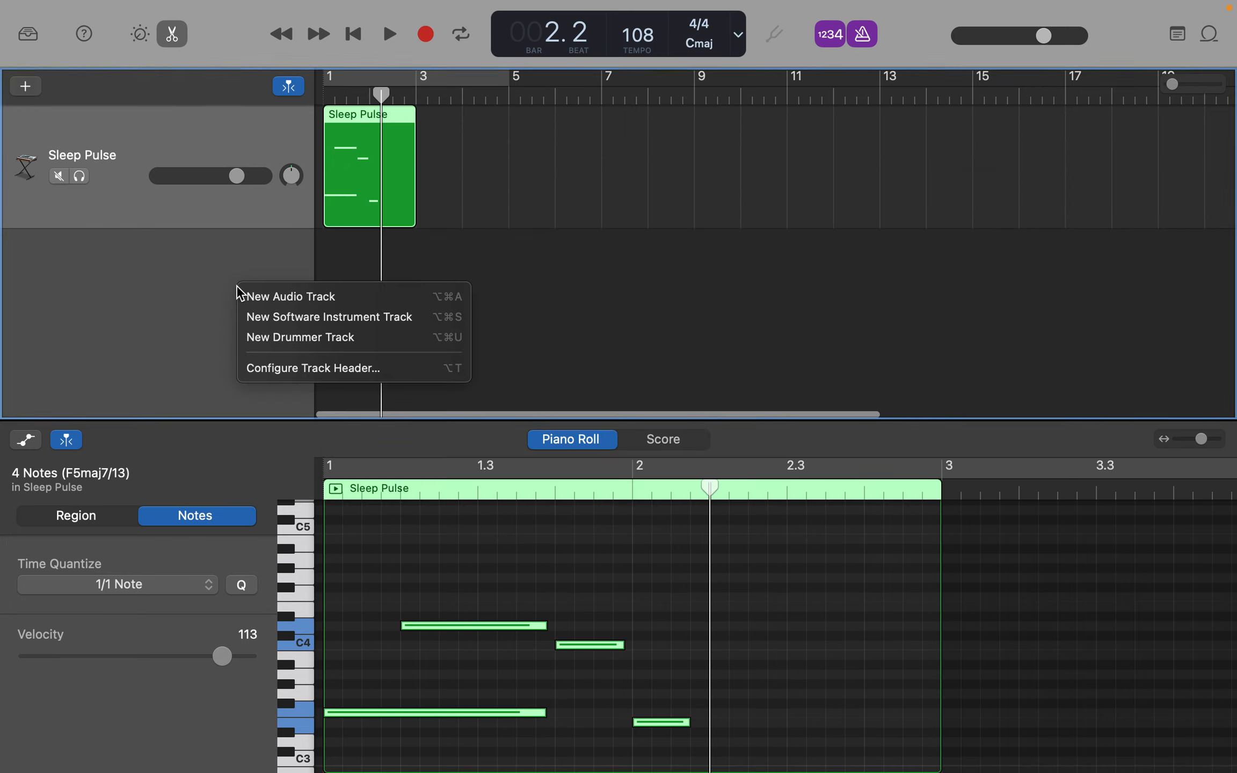
click(207, 288)
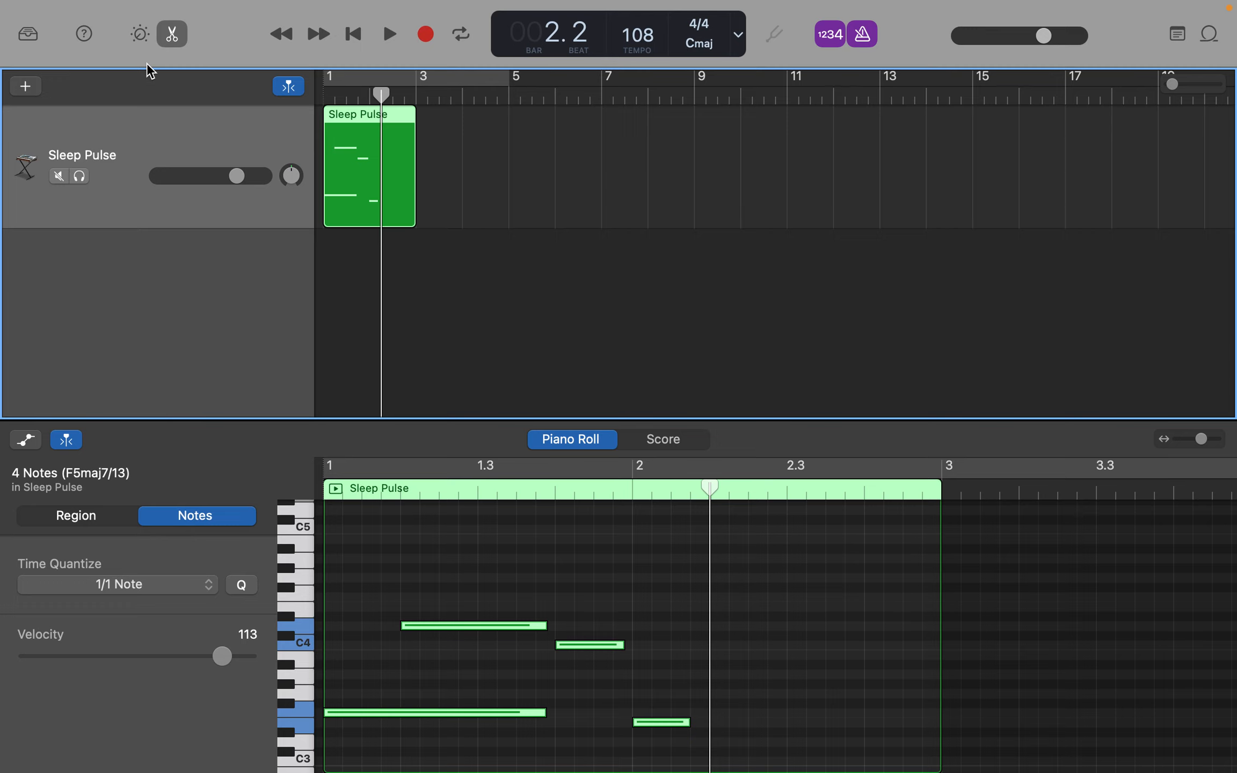
click(678, 442)
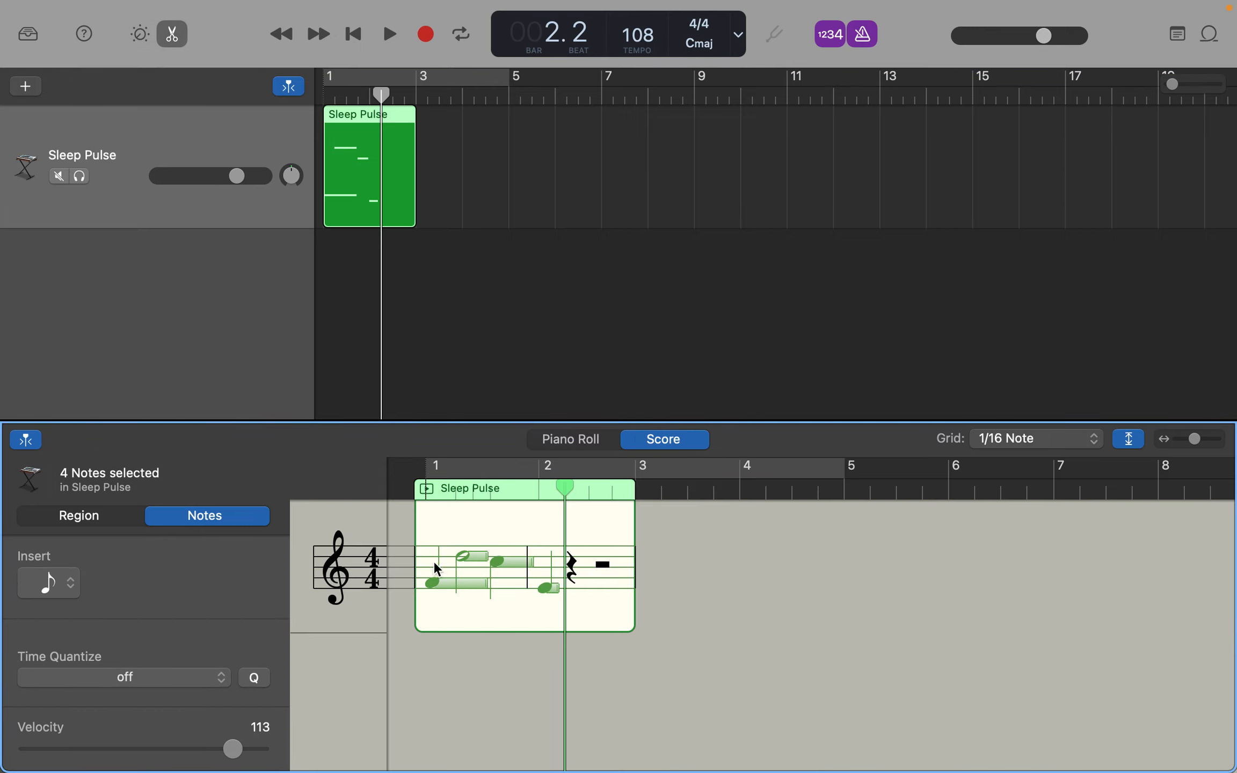
click(570, 447)
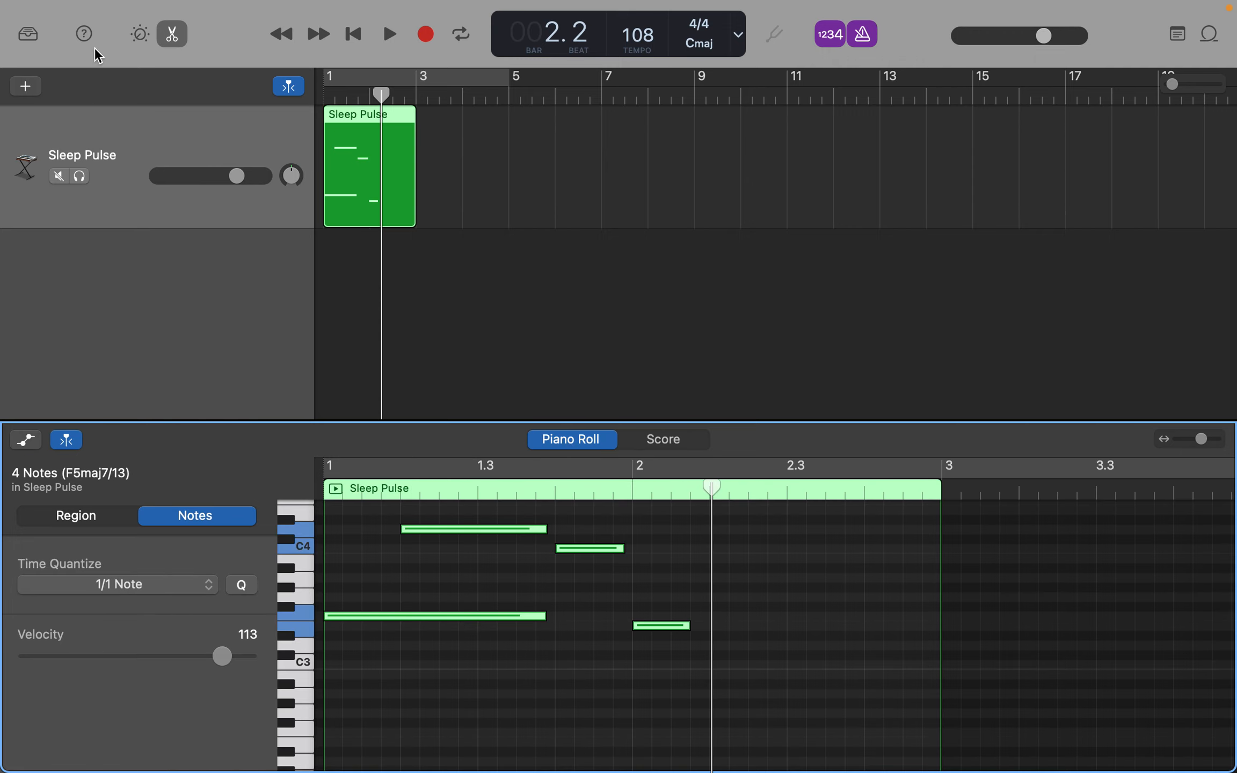
- Step the playhead backward and forward by bars, return it to the project's start, and play the region briefly
click(281, 33)
click(323, 33)
click(286, 34)
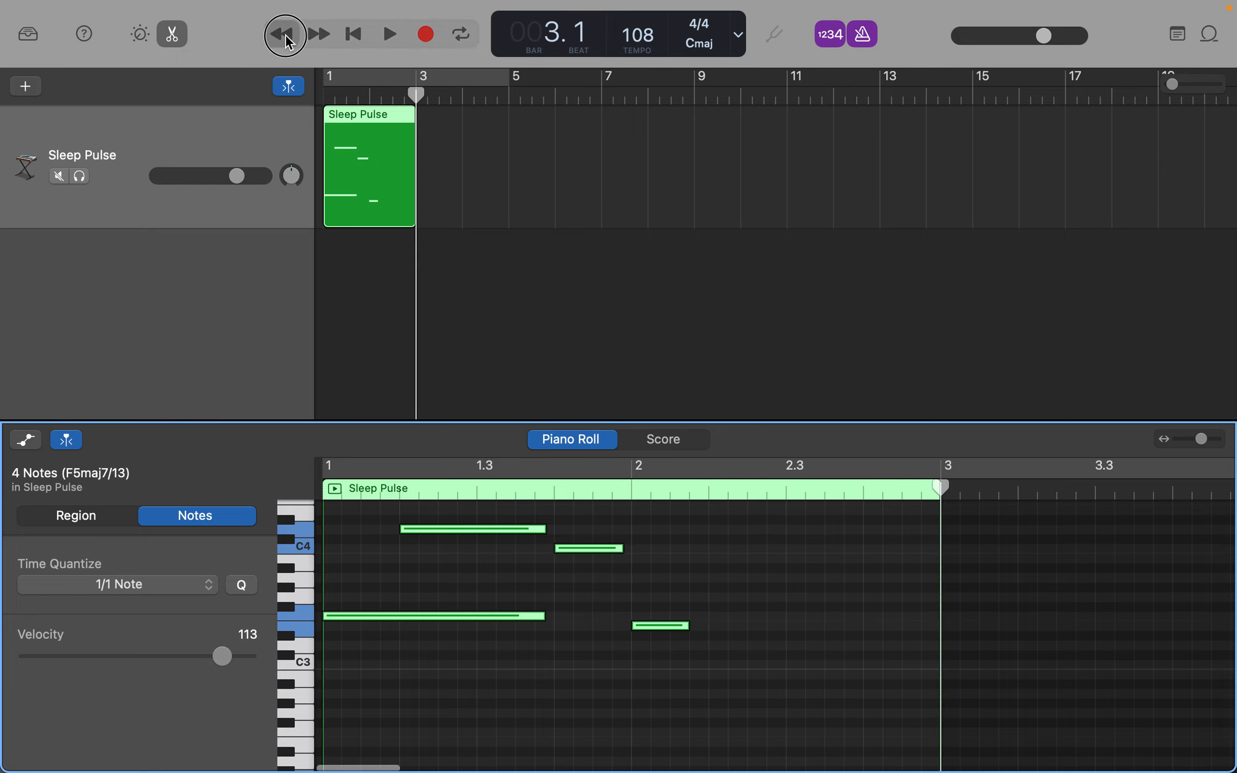
click(364, 39)
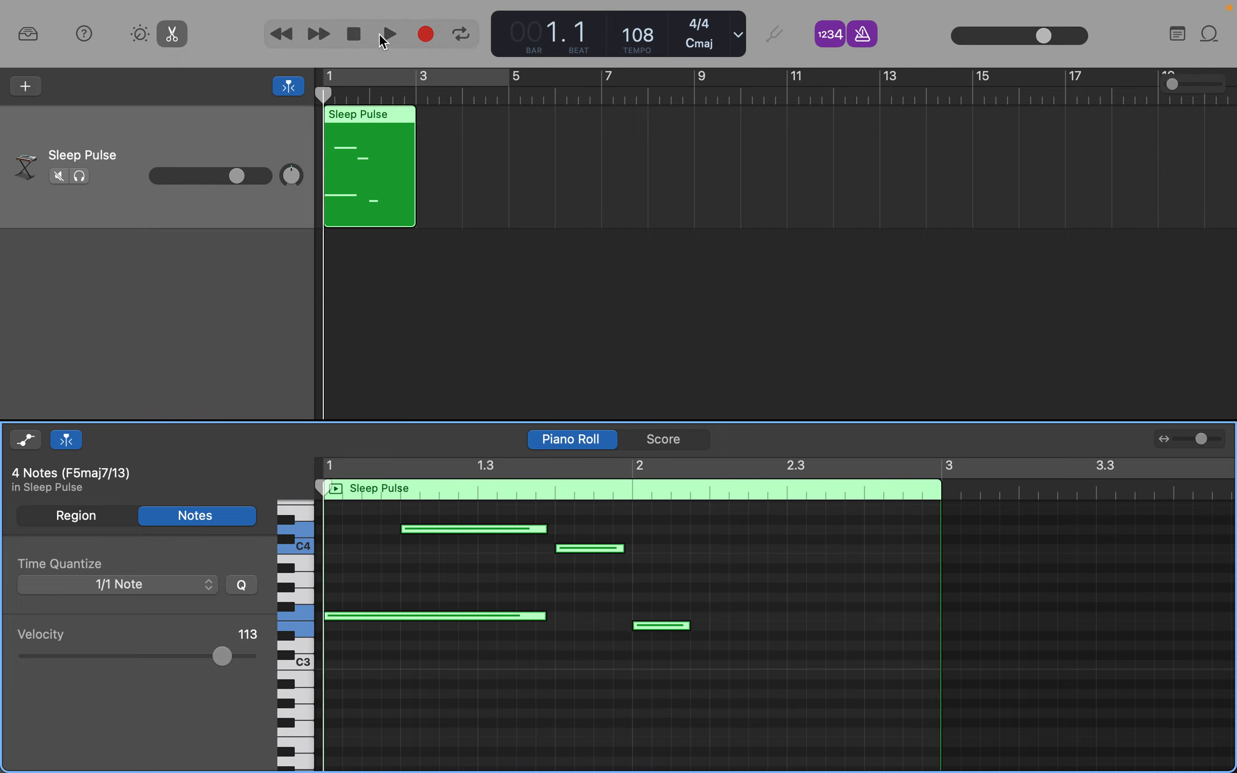
click(390, 38)
click(386, 34)
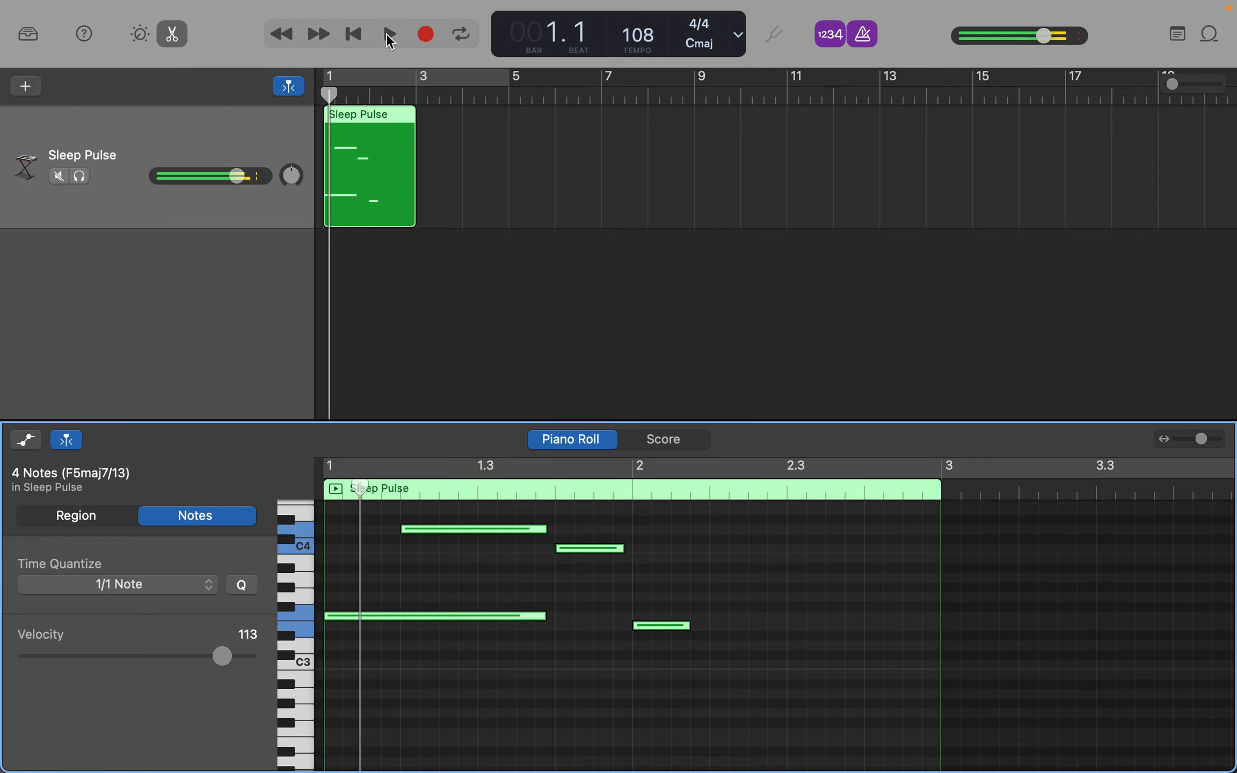
- Turn on cycle mode, extend the cycle area to bar 11, shift it to start at bar 1 beat 4, and play it briefly
click(461, 35)
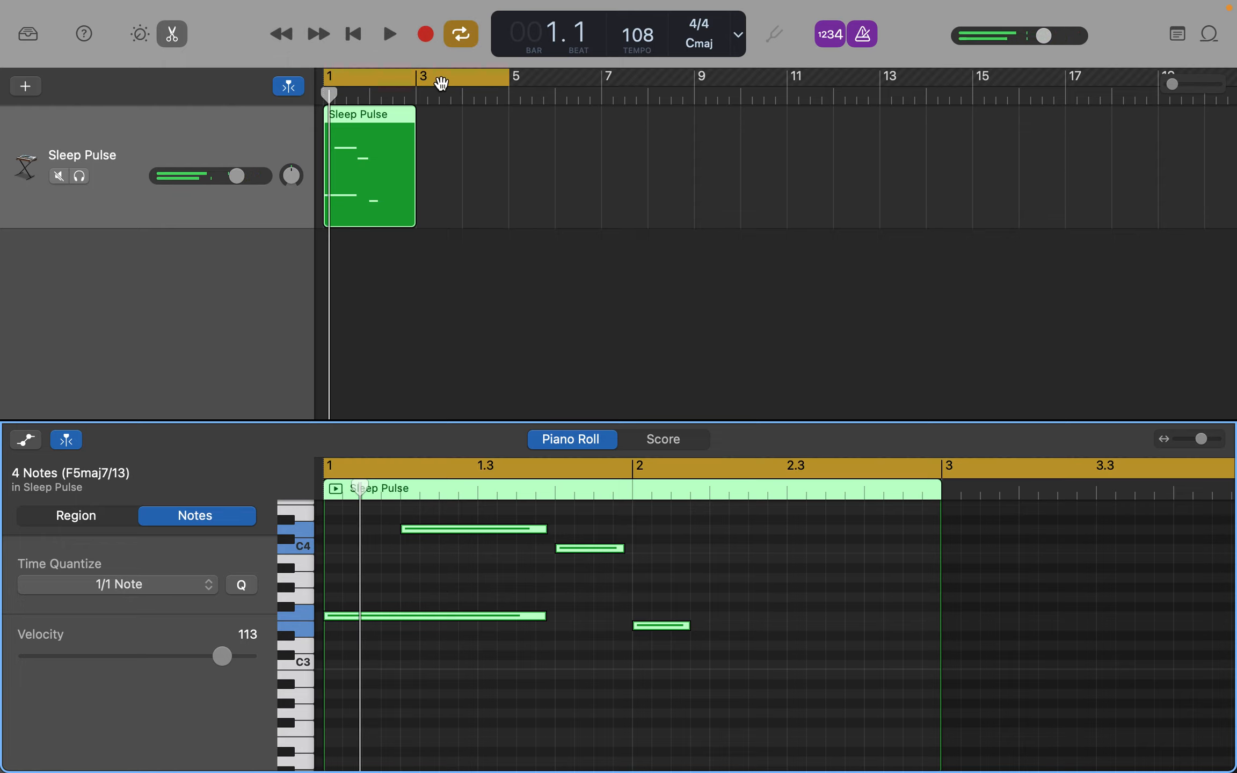
click(514, 78)
drag(514, 78, 788, 81)
drag(422, 77, 461, 79)
key(space)
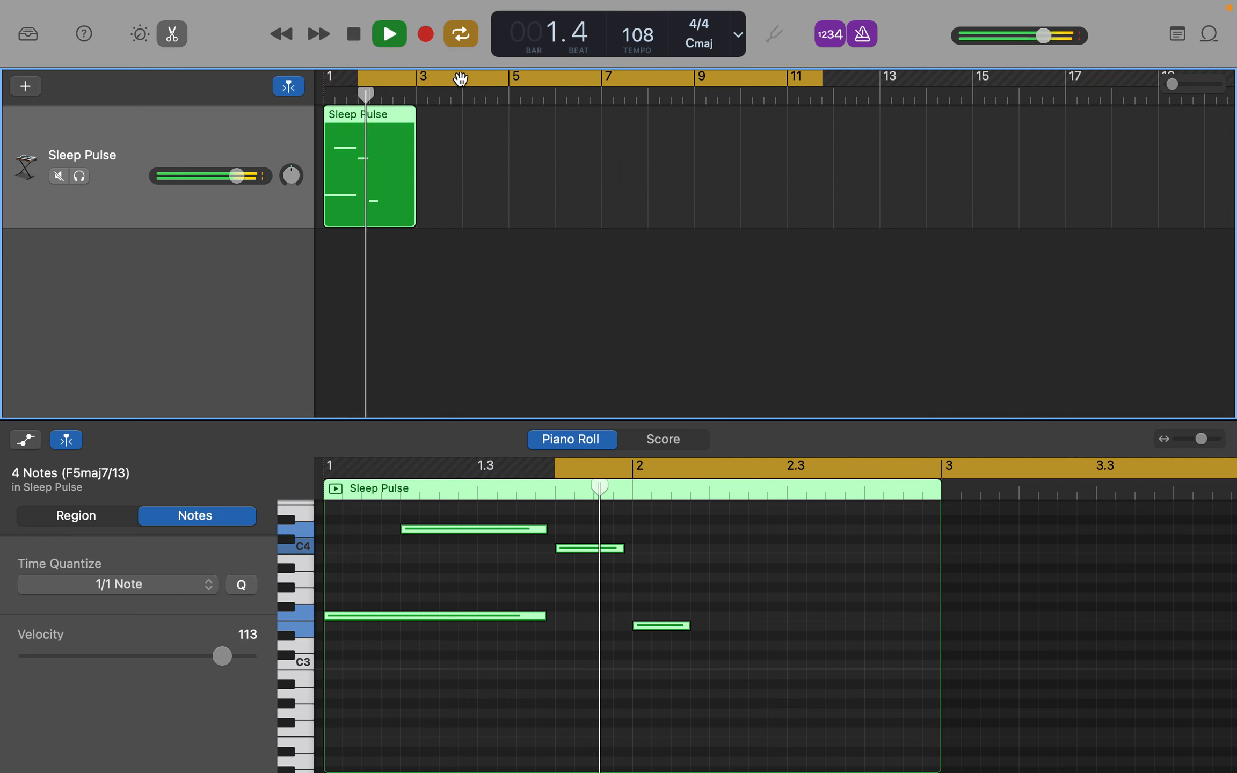
key(space)
- Shorten the cycle area to end at bar 3, and play the looped section
drag(821, 78, 417, 83)
key(space)
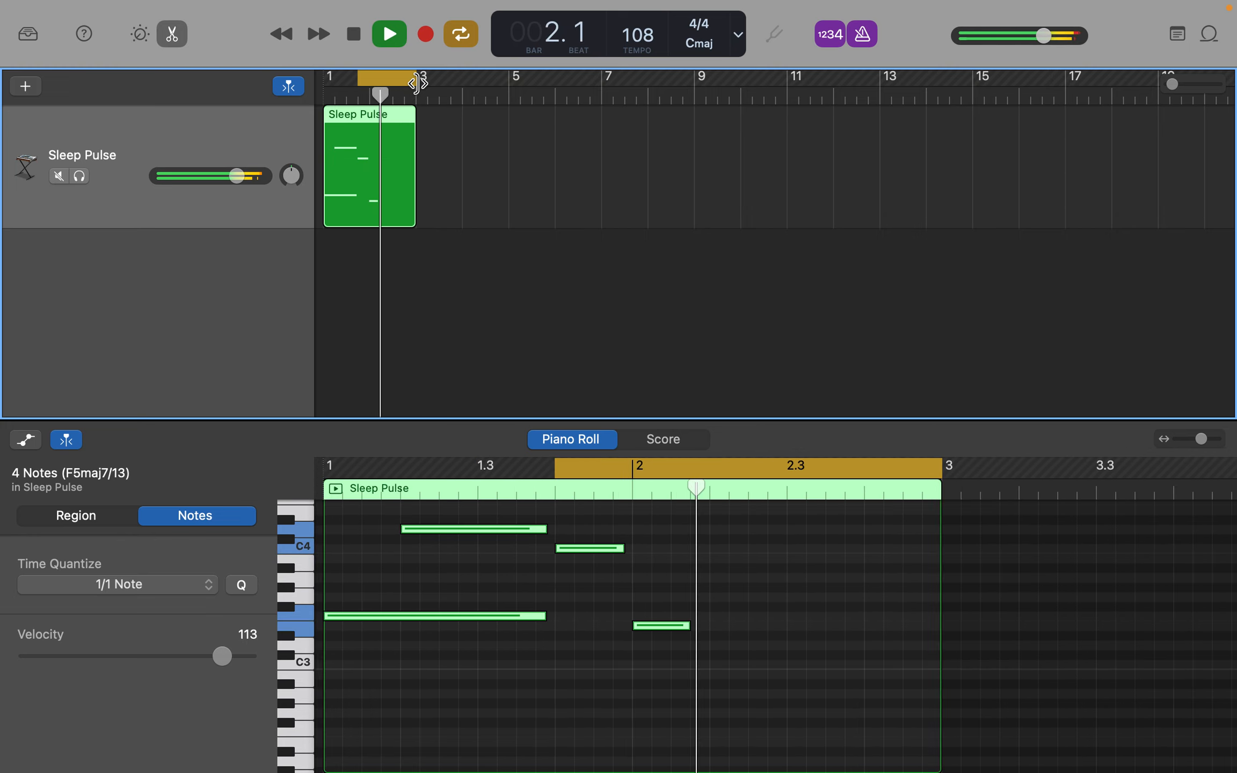
key(space)
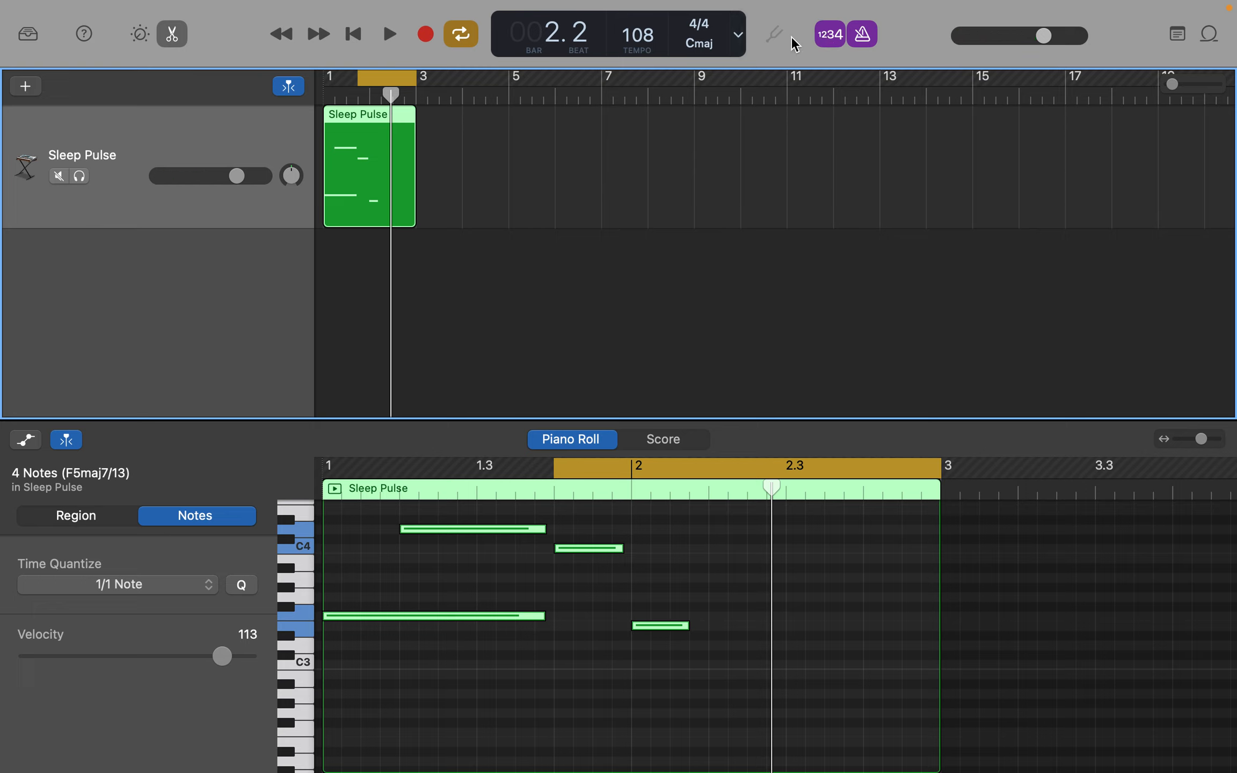
- Turn off cycle mode and return the playhead to the start of bar 1
click(353, 34)
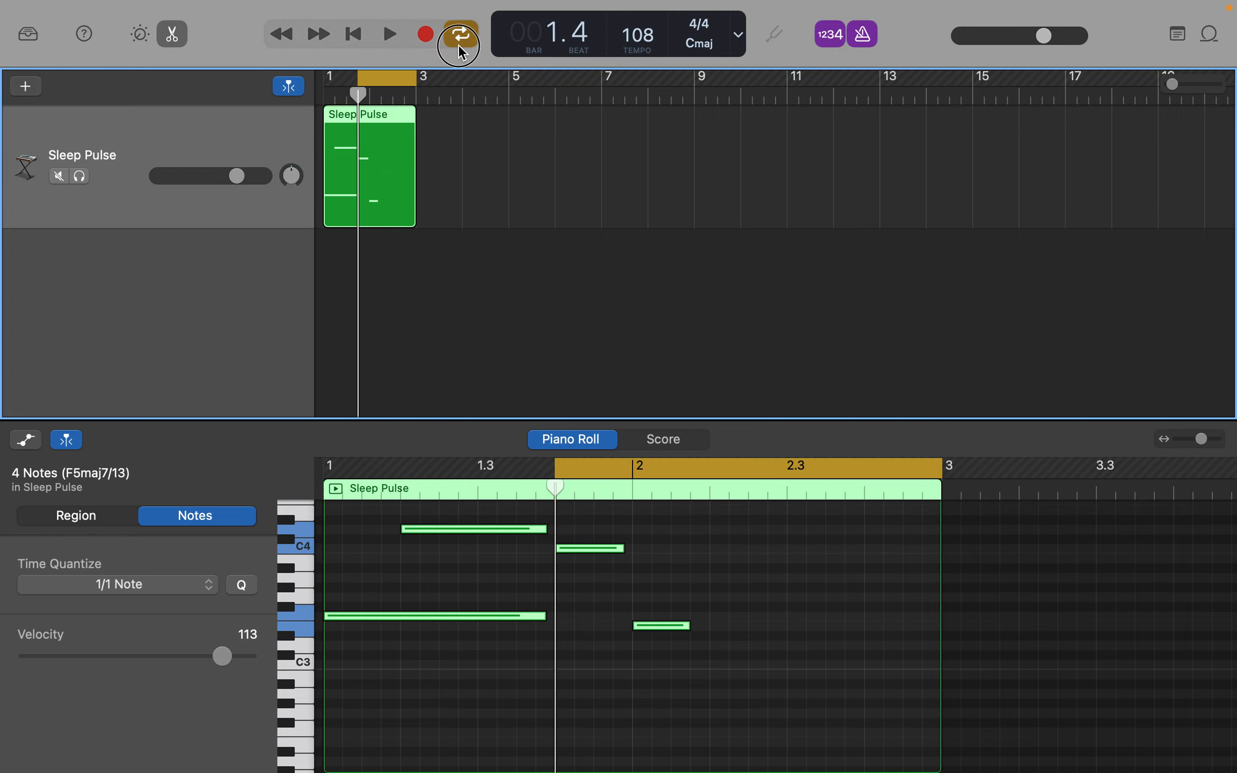
click(460, 37)
click(352, 33)
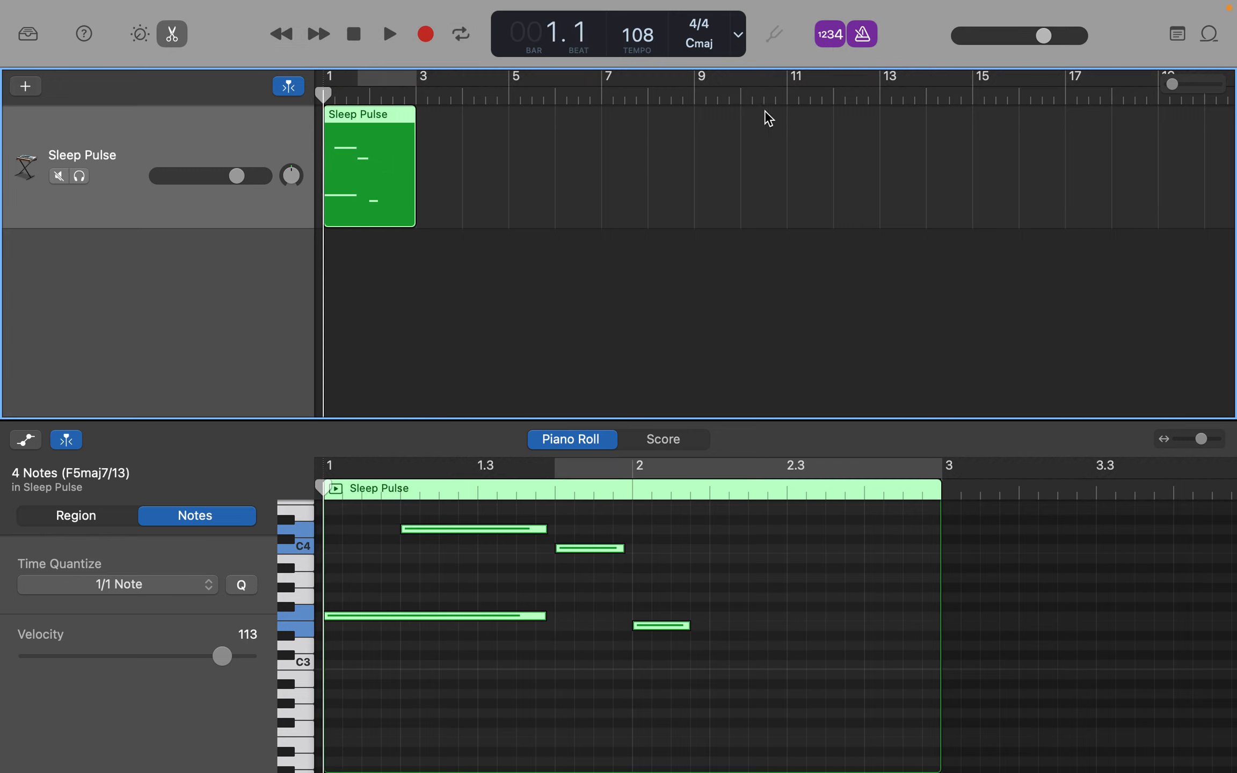
- Start a test recording with the count-in, stop it, and turn the count-in off
key(r)
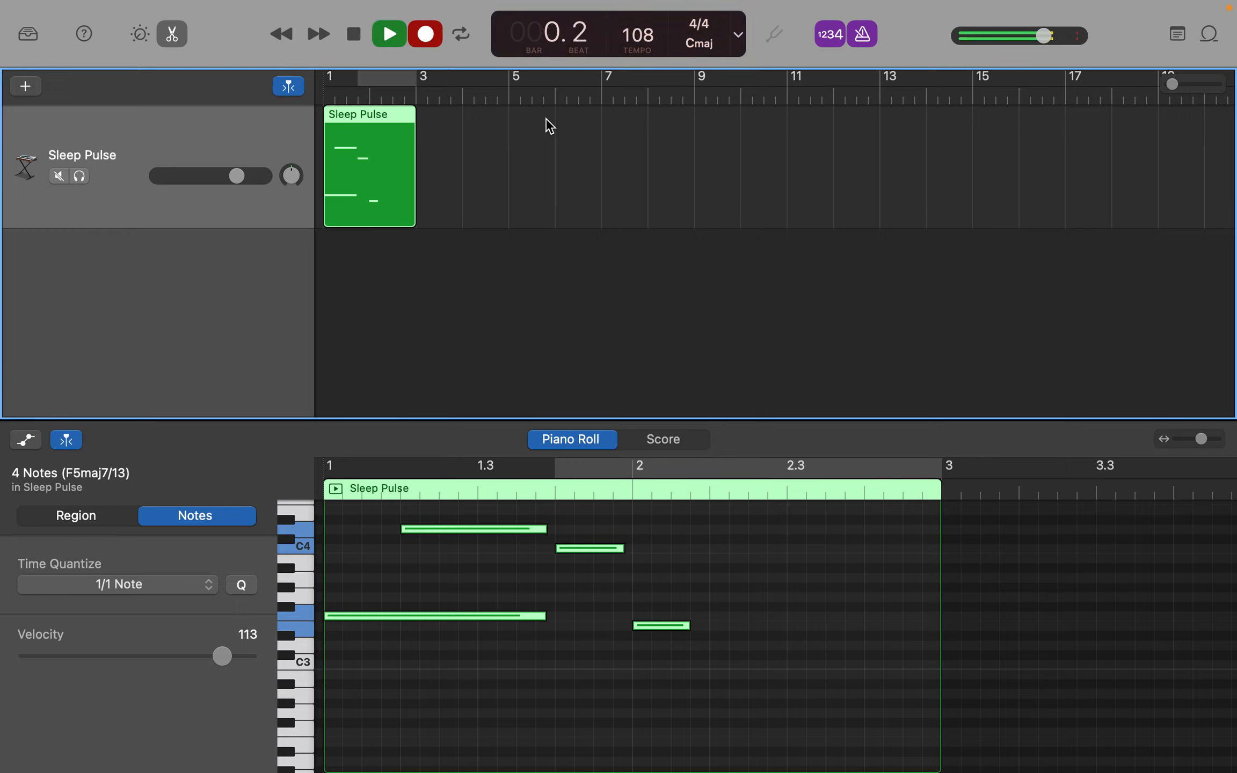
key(space)
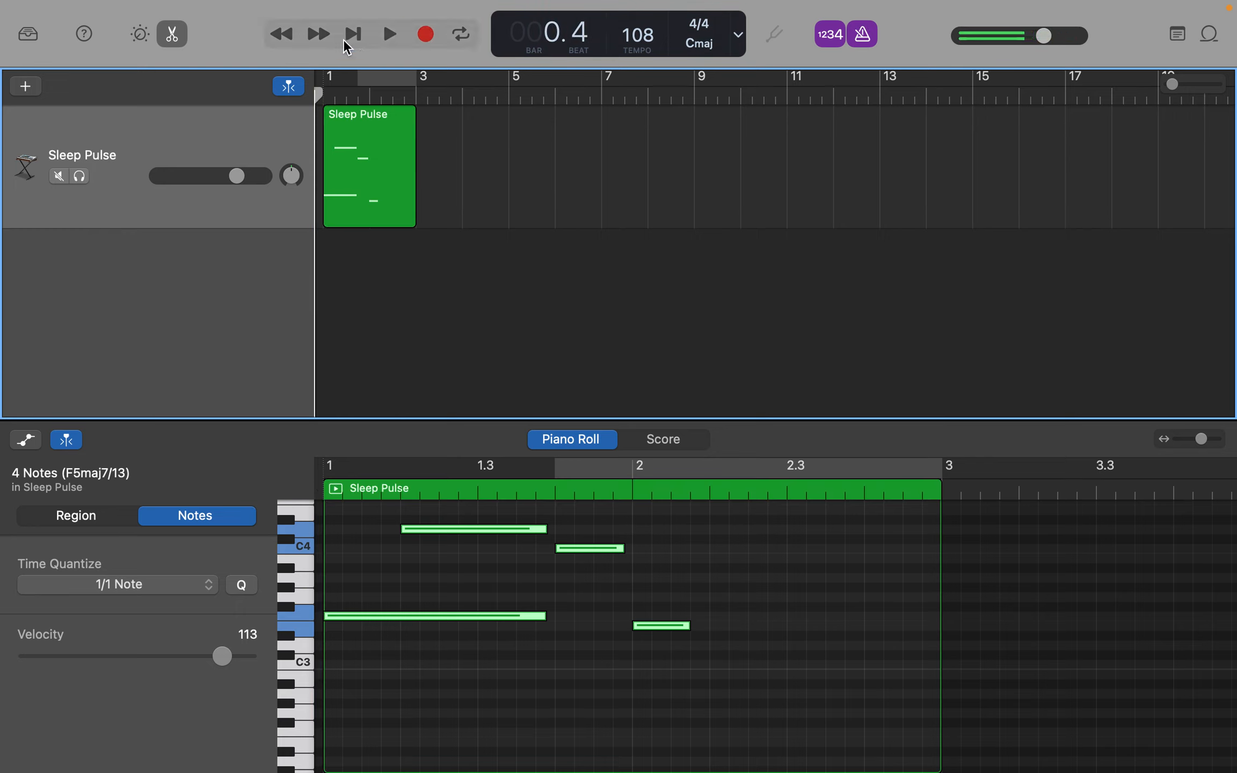
click(831, 34)
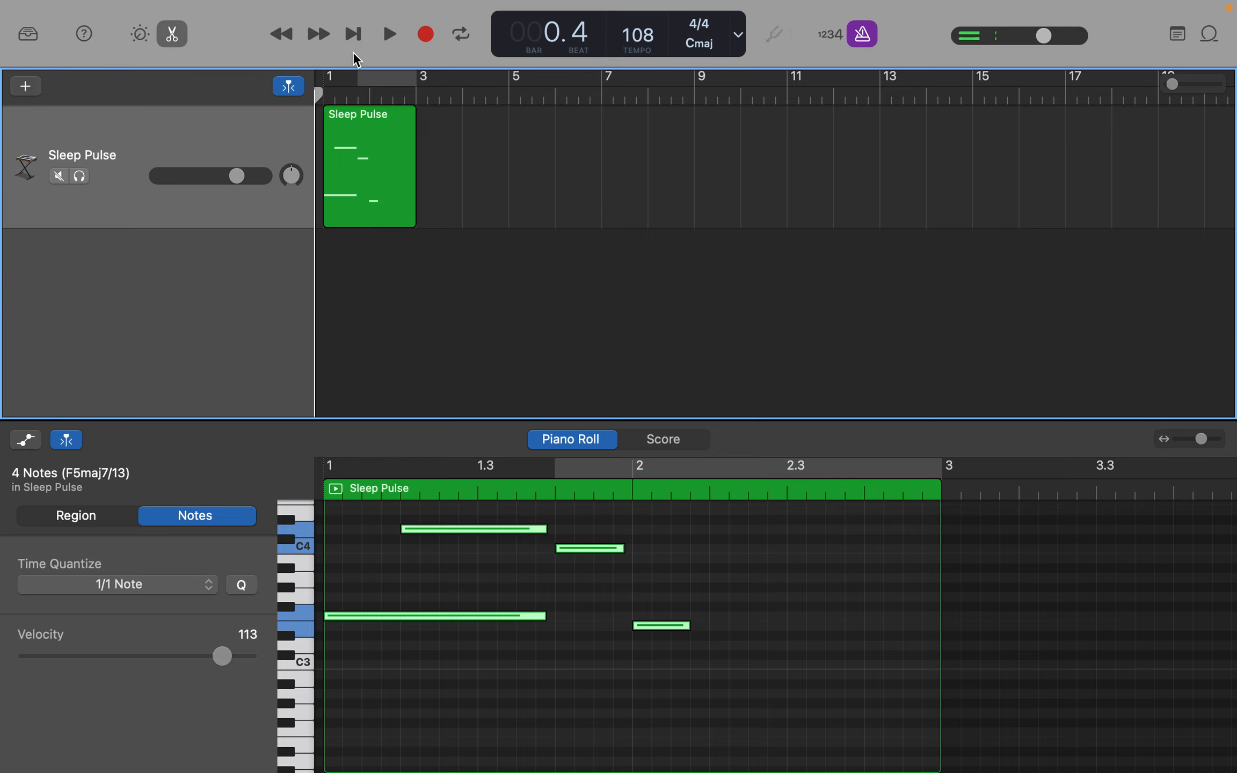
- Briefly test recording without the count-in, return to the project's start, and turn off the metronome click
key(r)
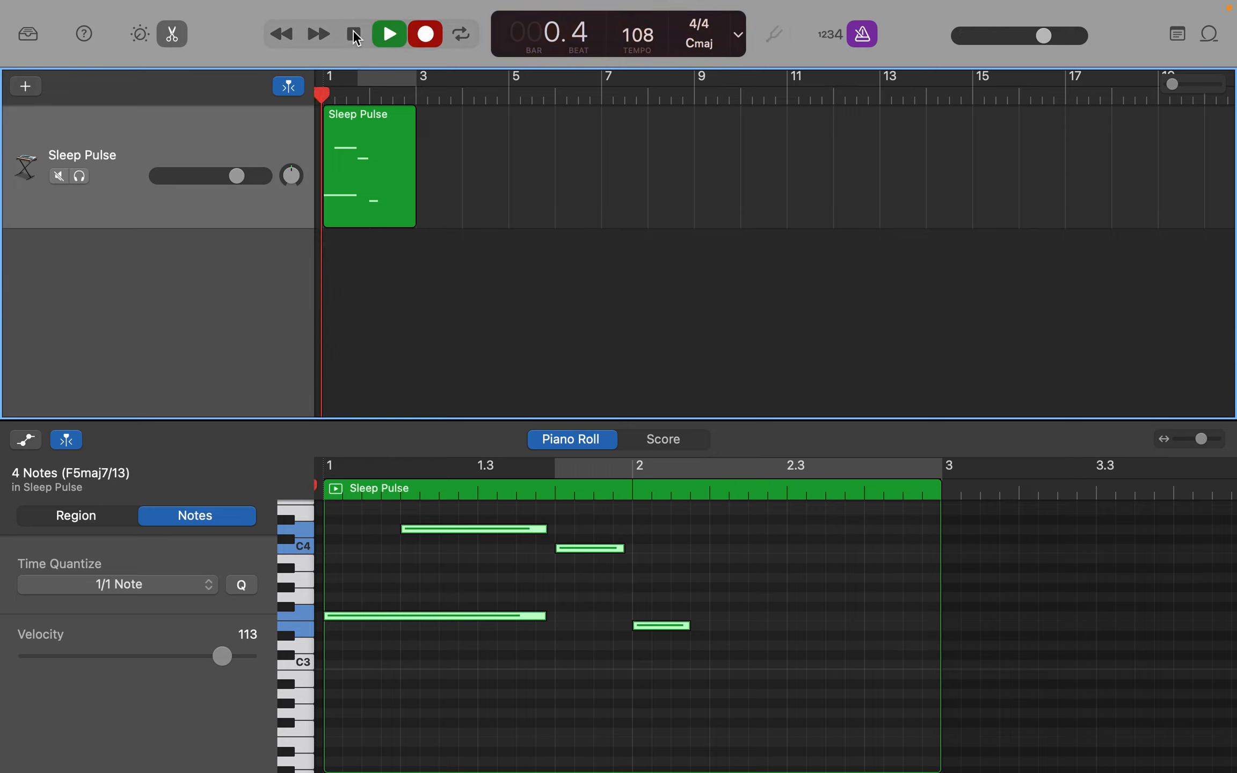
click(354, 35)
click(355, 35)
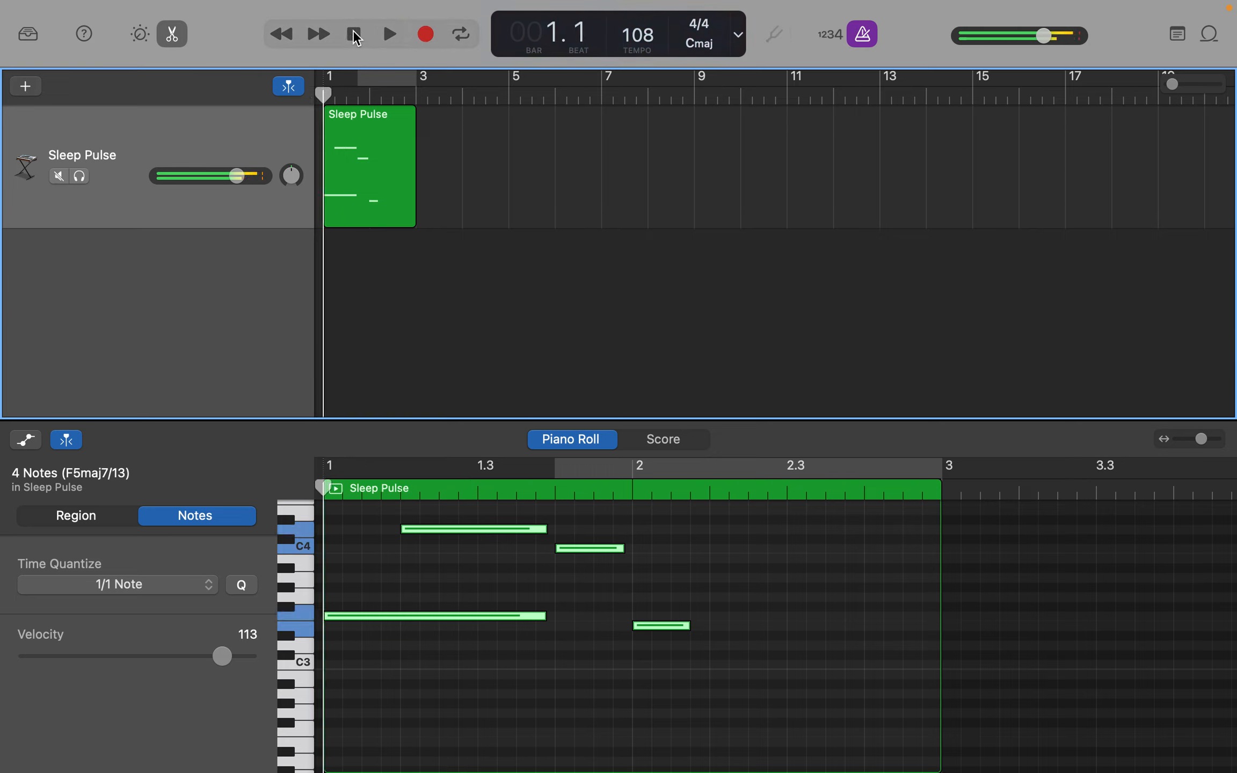
click(863, 35)
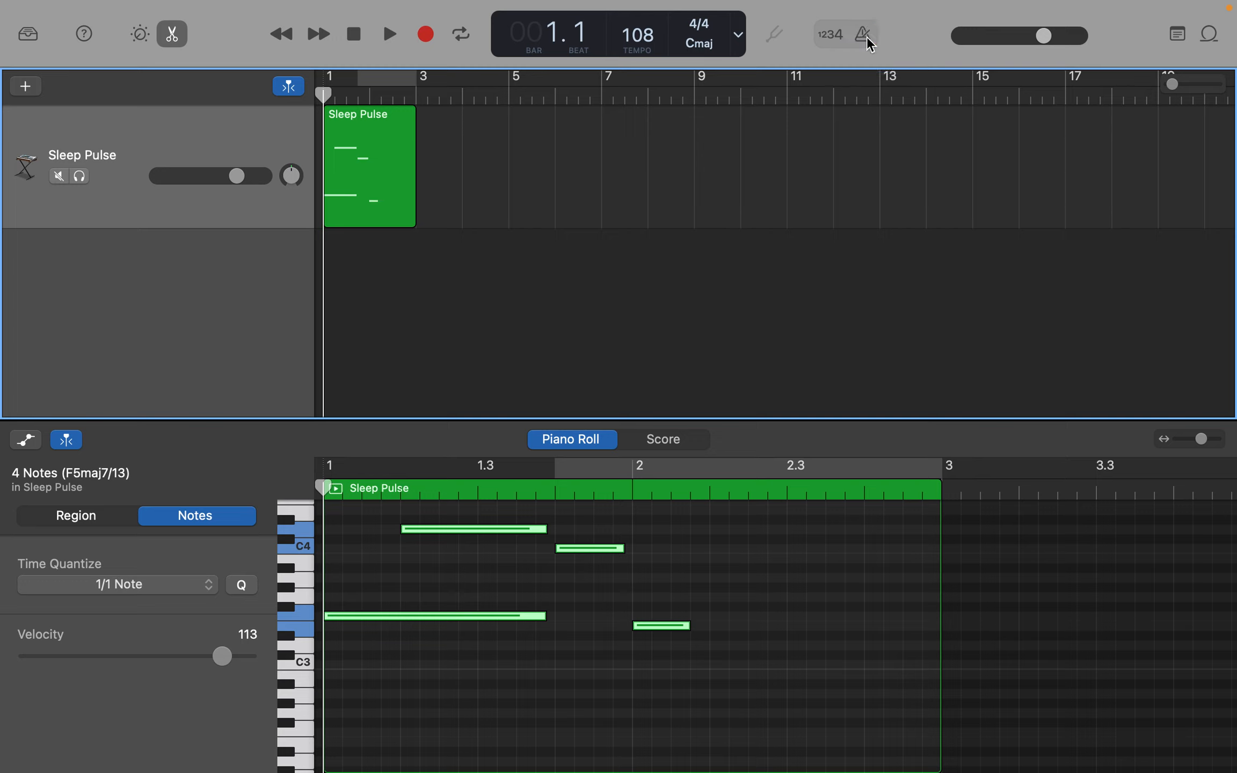
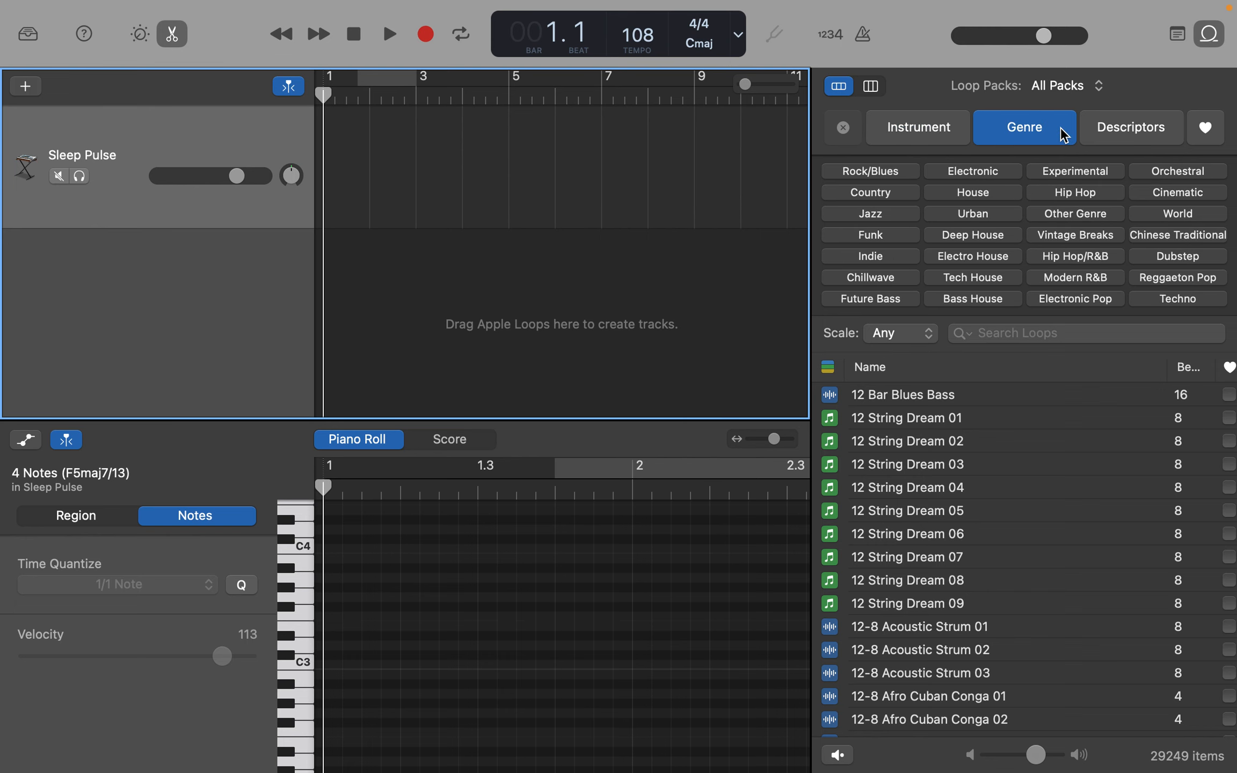
- Filter the Apple Loops by the Grooving descriptor and browse the results down to the African percussion loops
click(1124, 142)
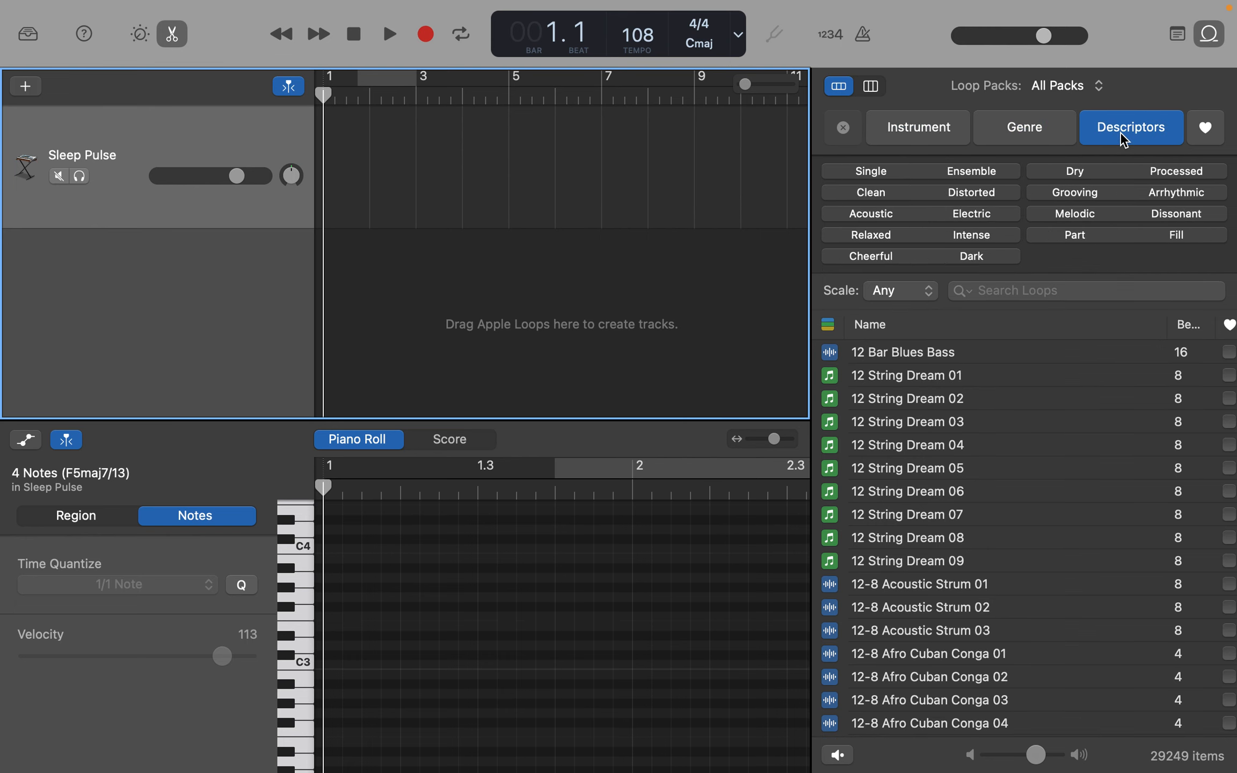
click(1093, 194)
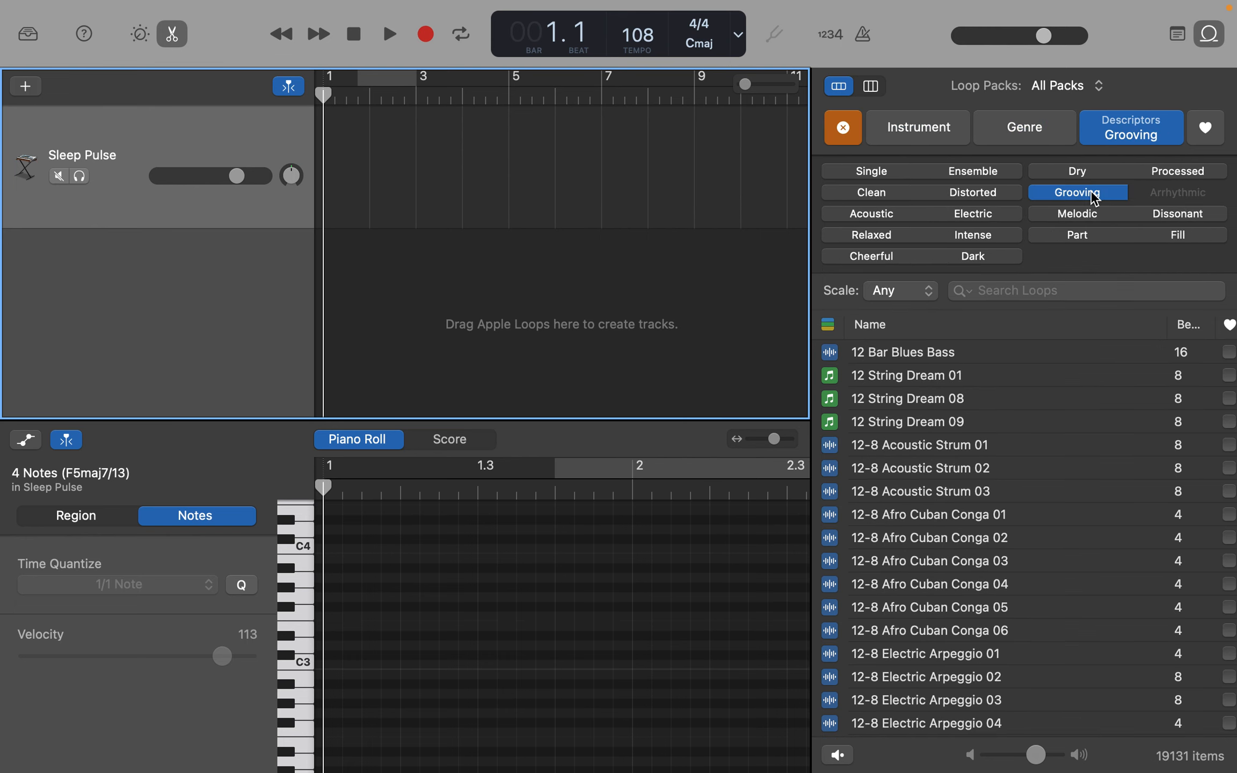
scroll(993, 524, down, 15)
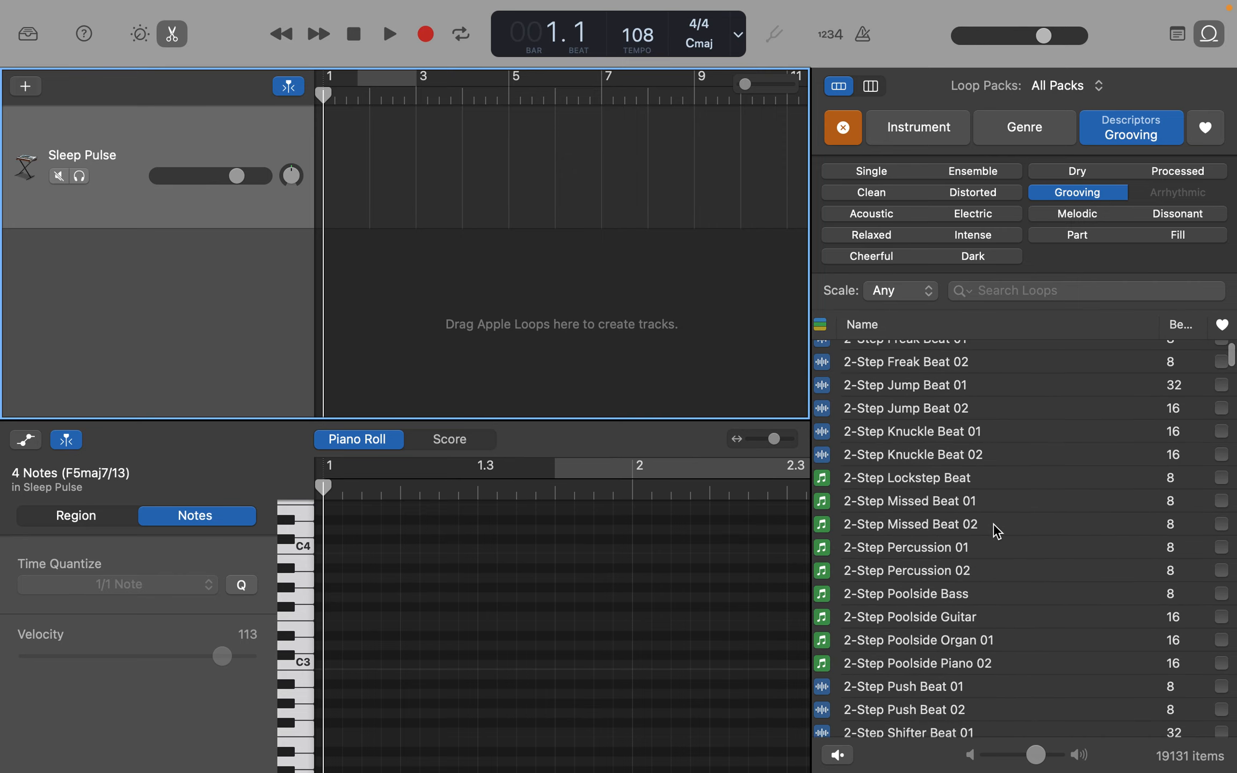
scroll(993, 524, down, 20)
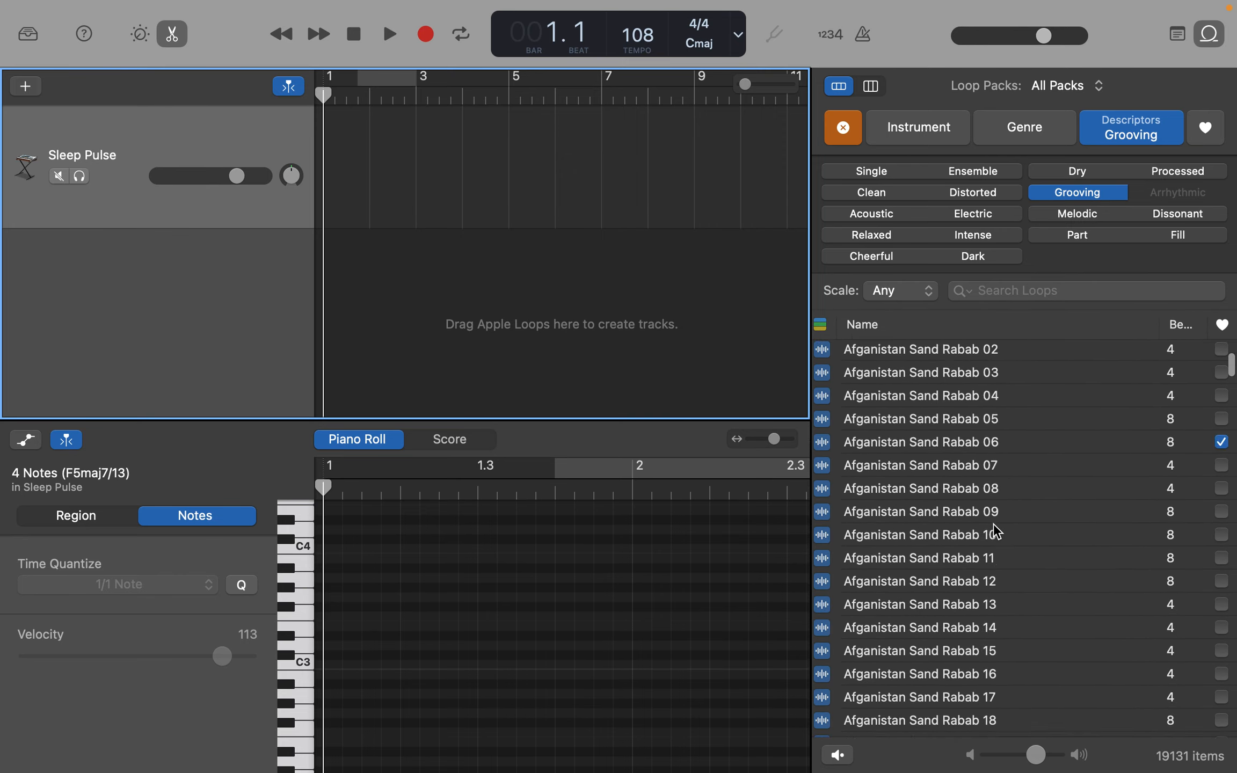
scroll(993, 524, down, 5)
- Preview the African Rain Caxixi 04 loop and add it as a new track starting at bar 1
click(951, 525)
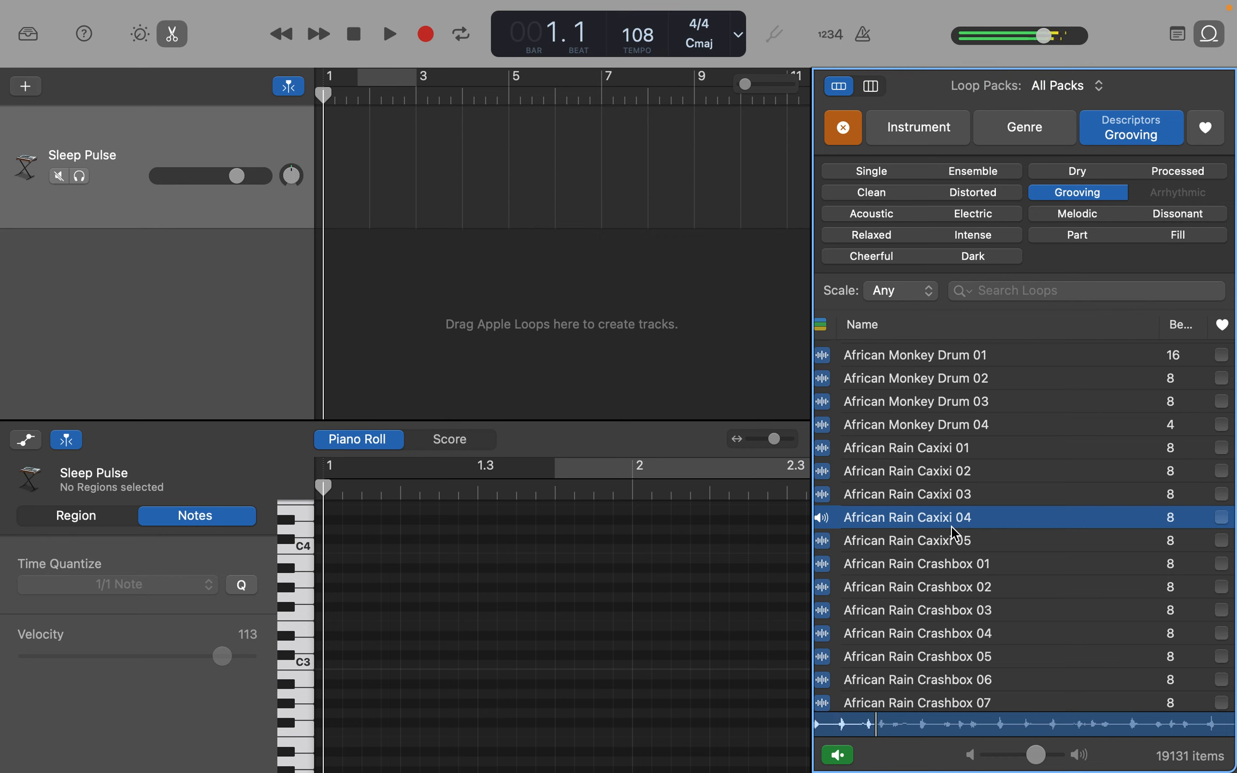
drag(943, 519, 325, 284)
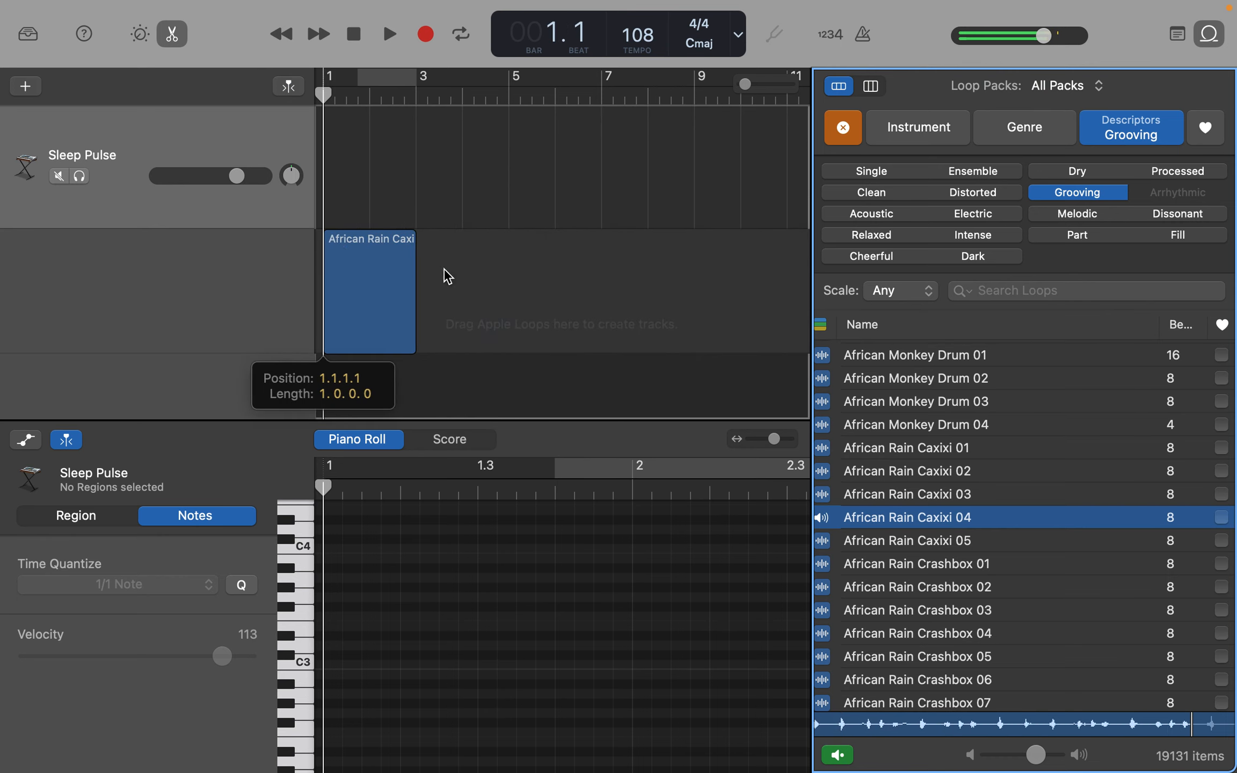
drag(446, 277, 446, 275)
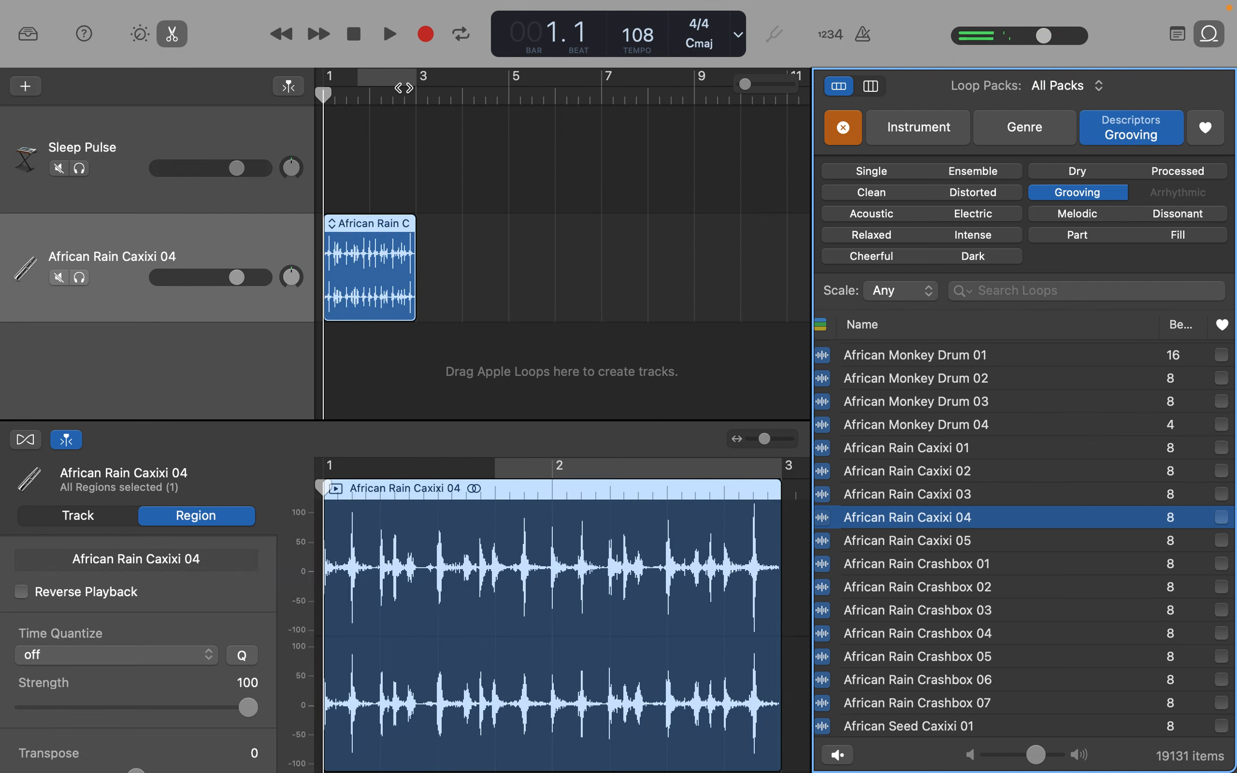
- Turn on cycle mode, set the cycle area to bars 1 to 3, and play the looped section
click(460, 34)
drag(363, 78, 310, 79)
key(space)
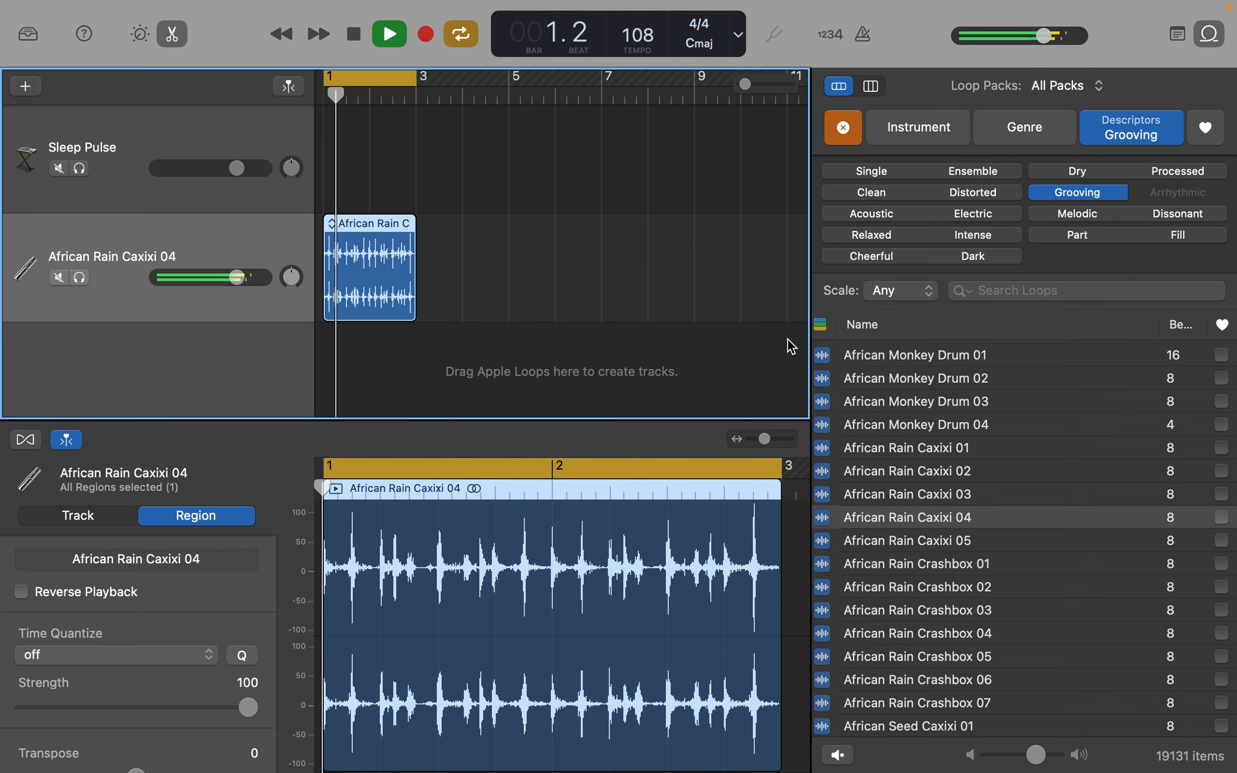
- Preview Bad Robot Beat 01 during playback, add it as a new track starting at bar 3, and stop playback
scroll(1092, 562, down, 10)
scroll(1092, 561, down, 20)
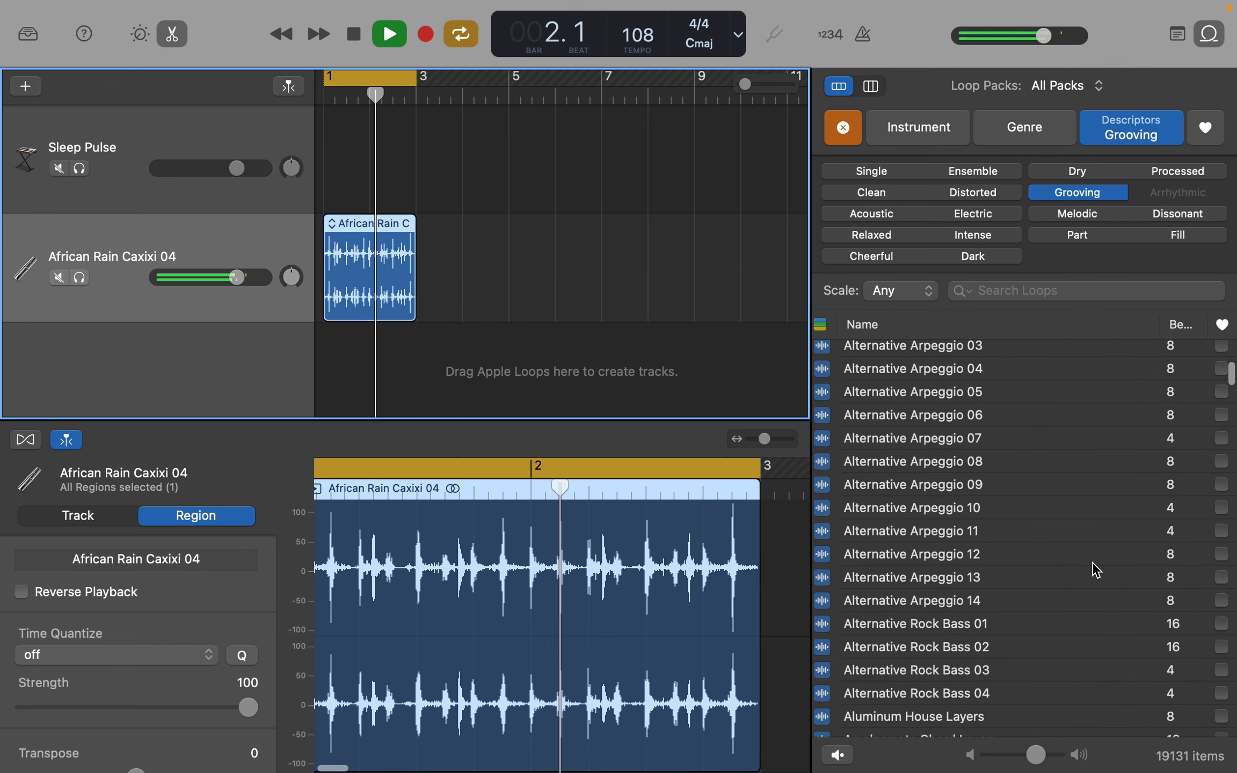
scroll(1092, 562, down, 15)
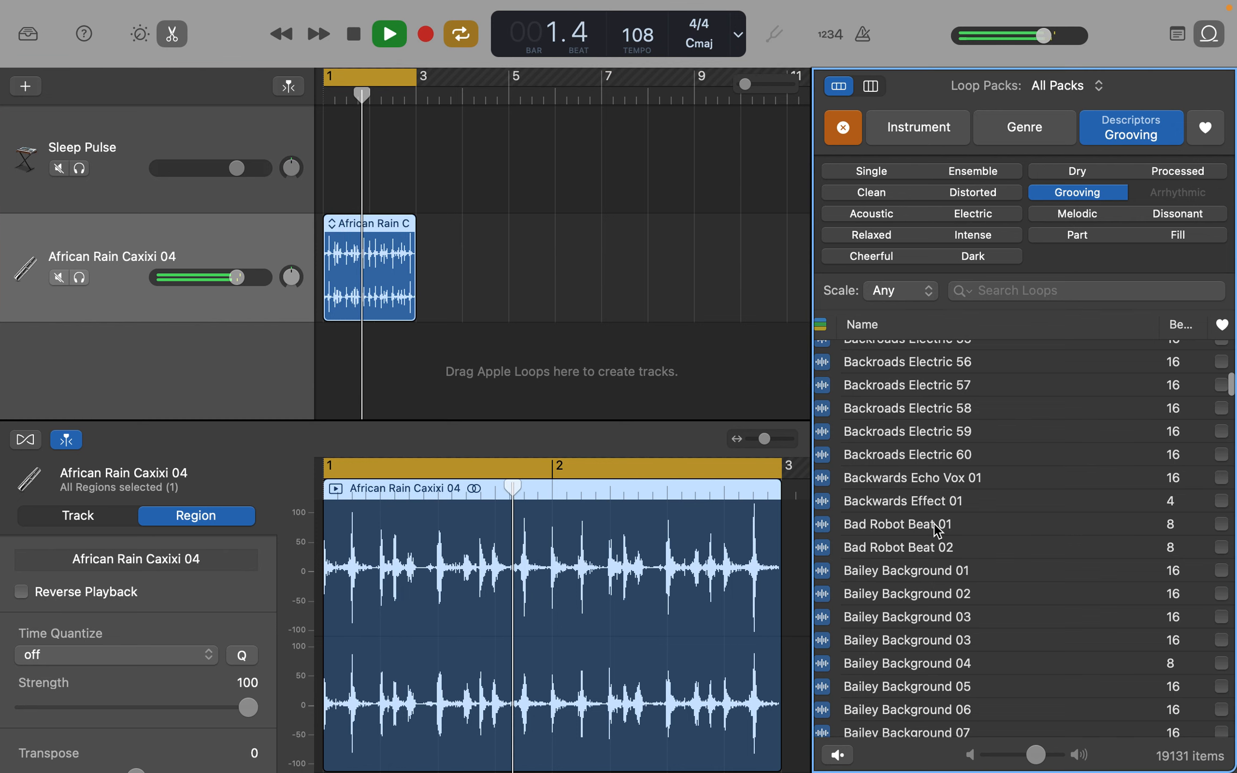
click(937, 529)
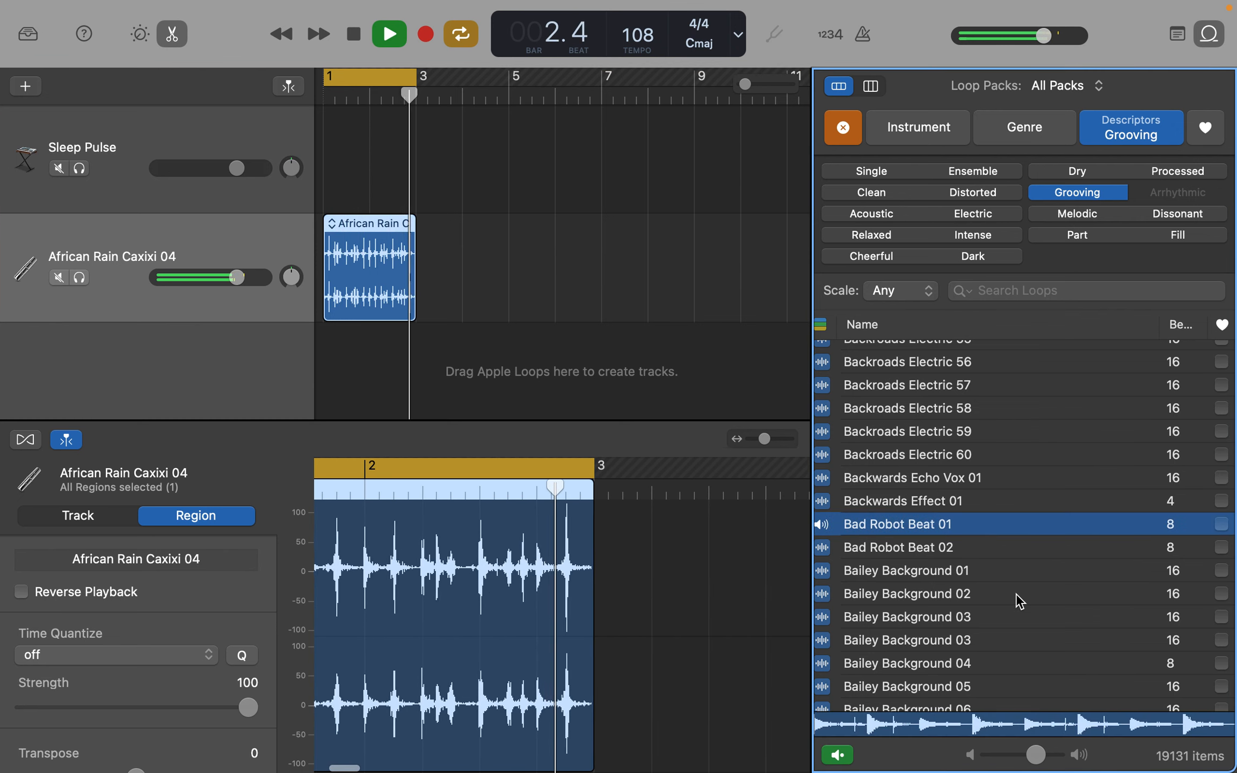
scroll(1018, 600, down, 1)
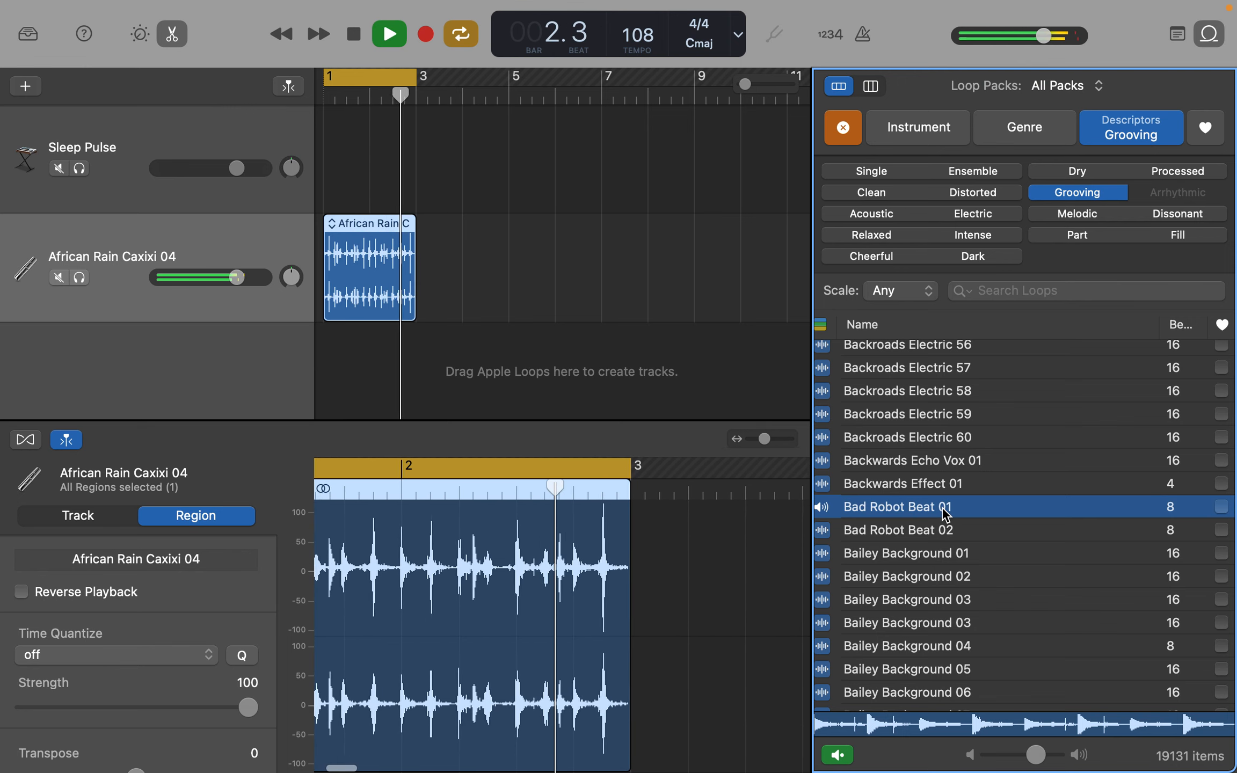
drag(897, 506, 421, 365)
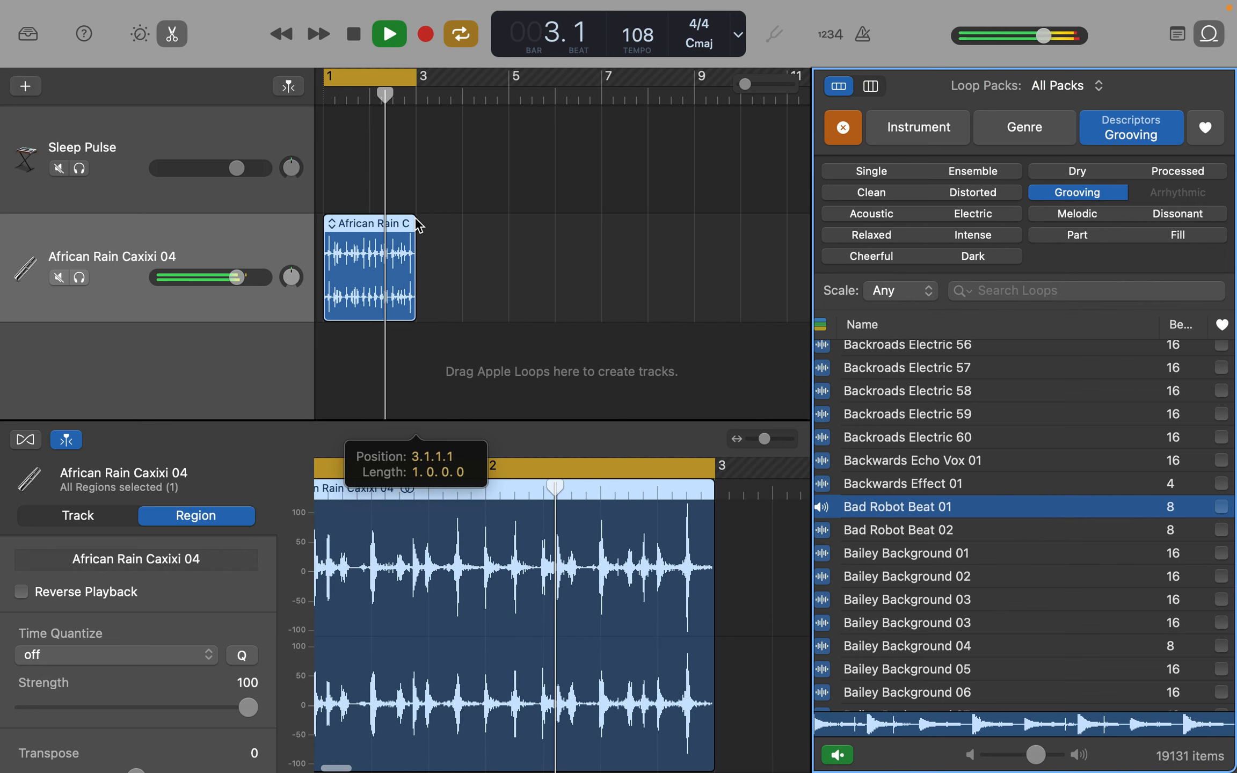
key(space)
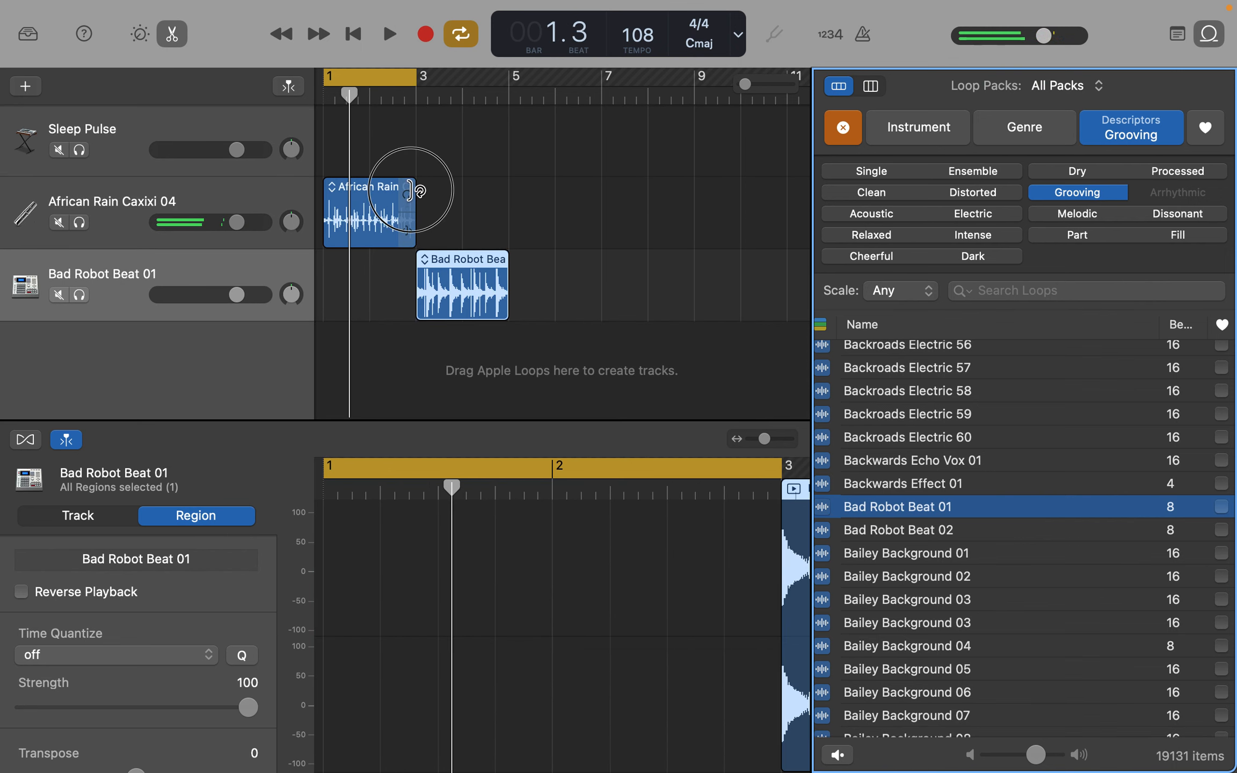
- Loop the African Rain Caxixi 04 region out to bar 5, and play with the cycle area moved to bars 3 to 5
drag(411, 189, 506, 184)
drag(380, 82, 473, 81)
key(space)
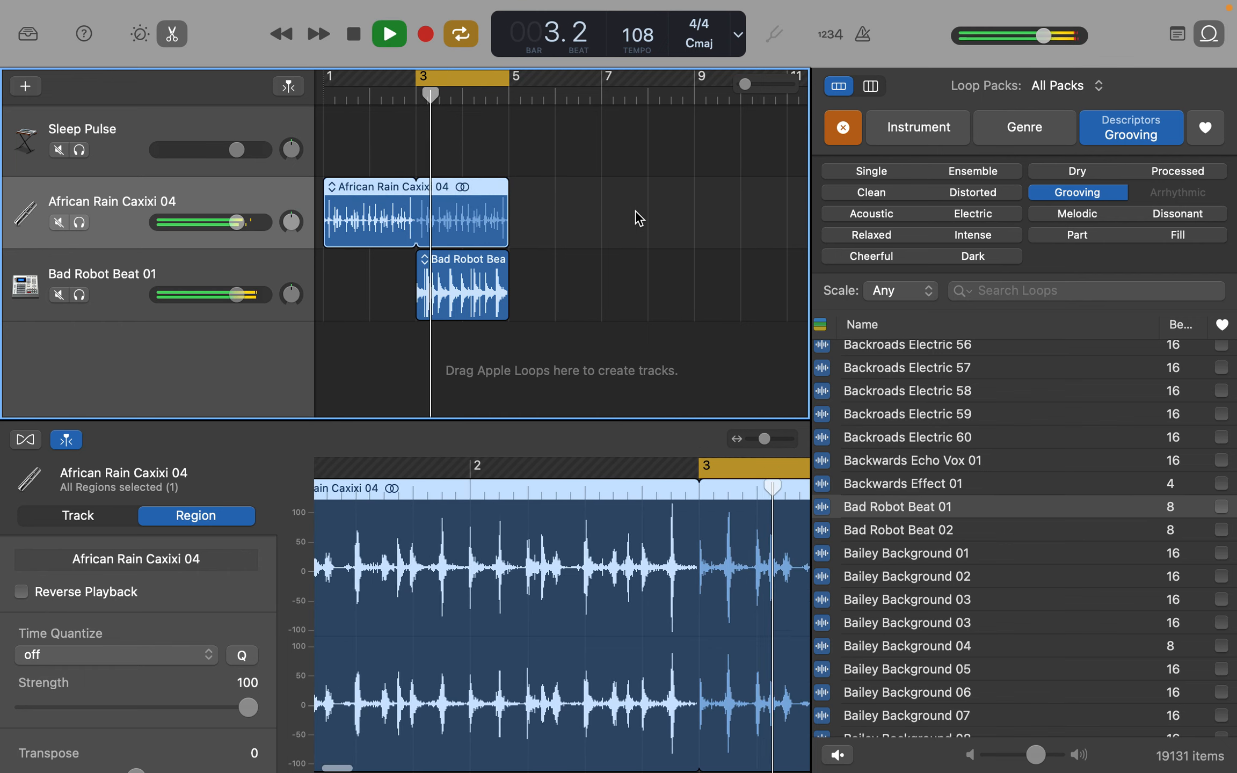
- Filter the grooving loops by the Bass and Synthetic Bass instruments
scroll(1080, 592, down, 5)
scroll(1080, 592, down, 5)
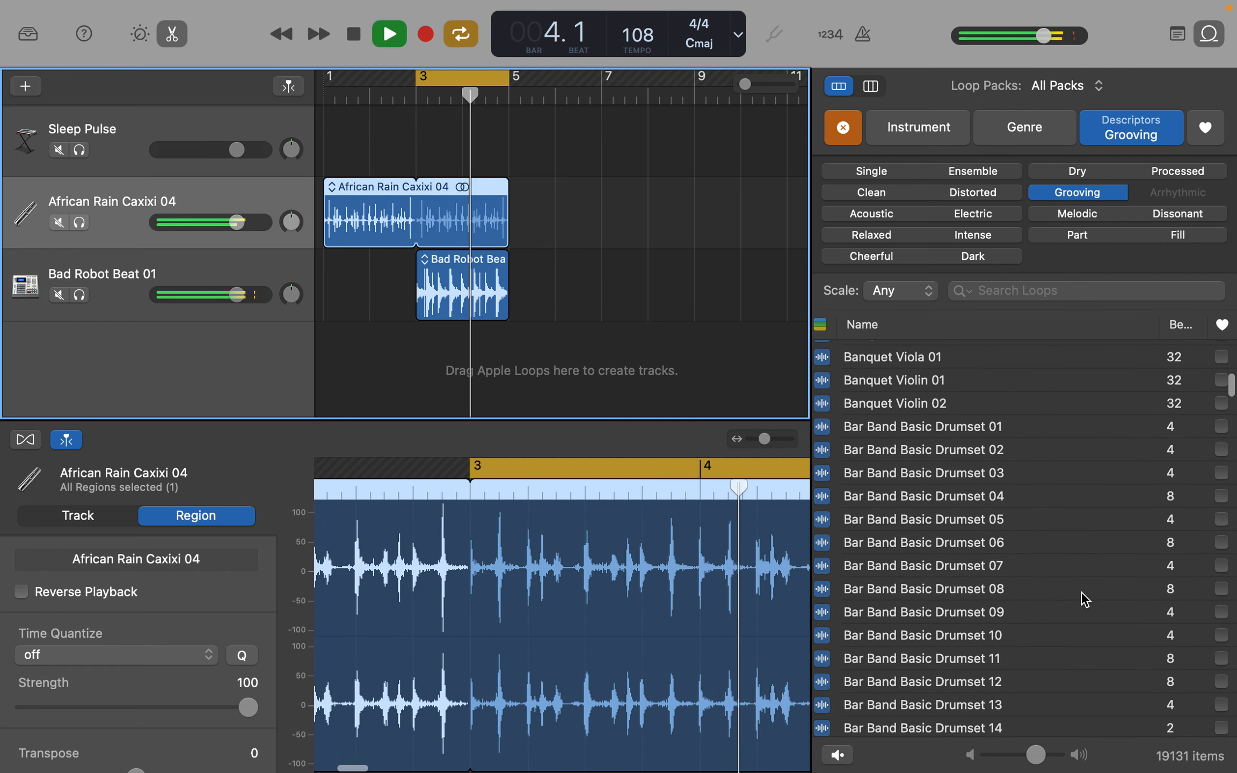
click(1039, 137)
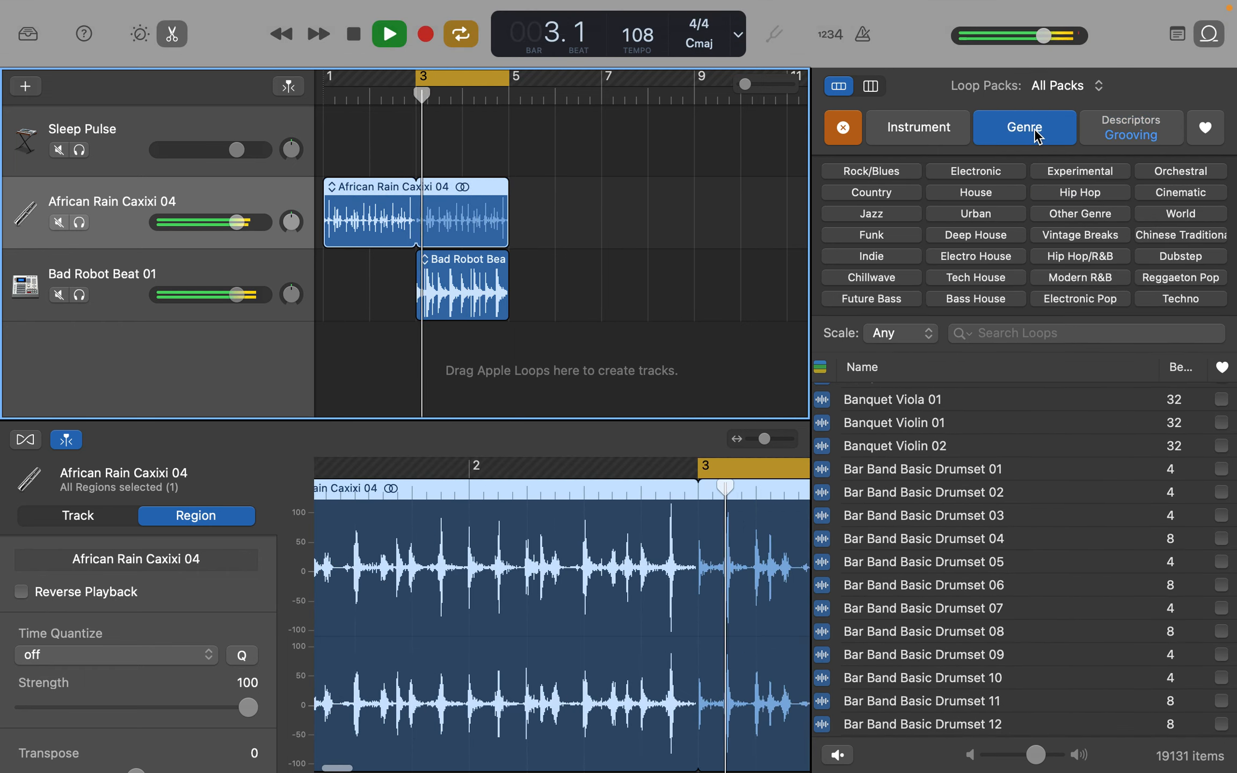
click(924, 127)
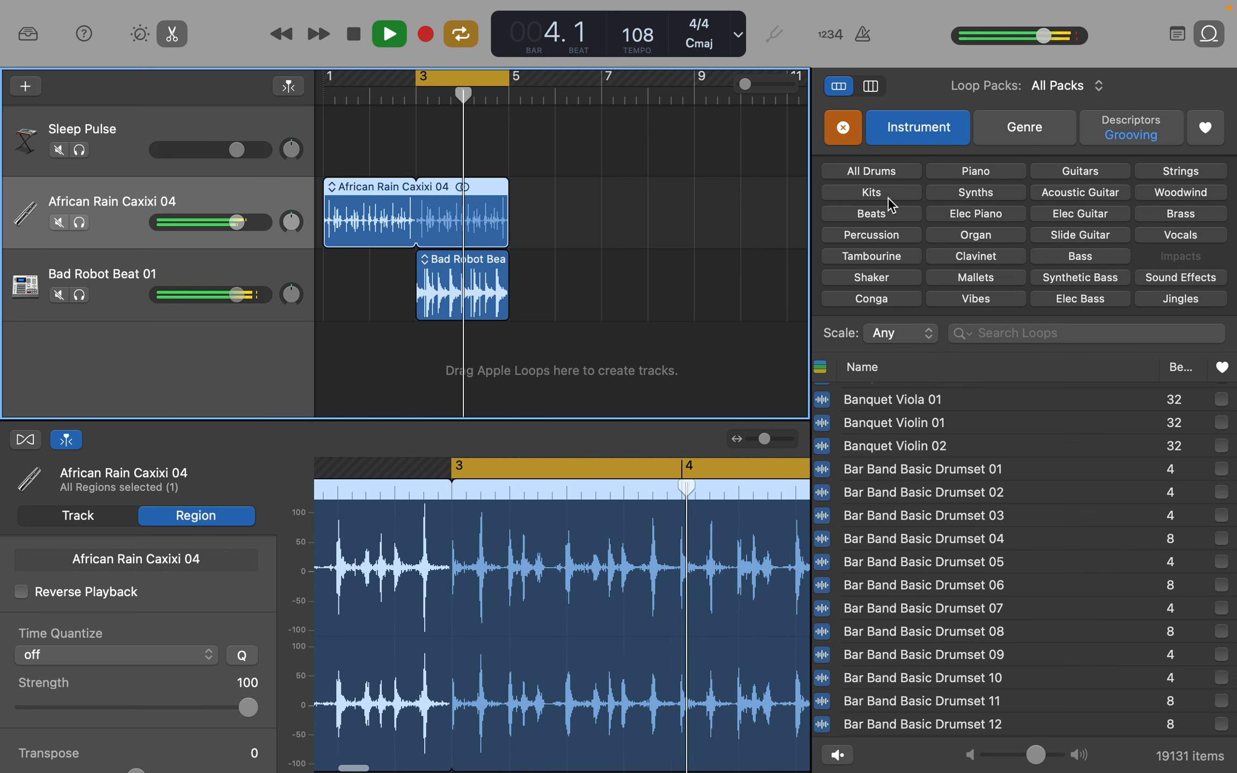
click(1080, 257)
click(1085, 277)
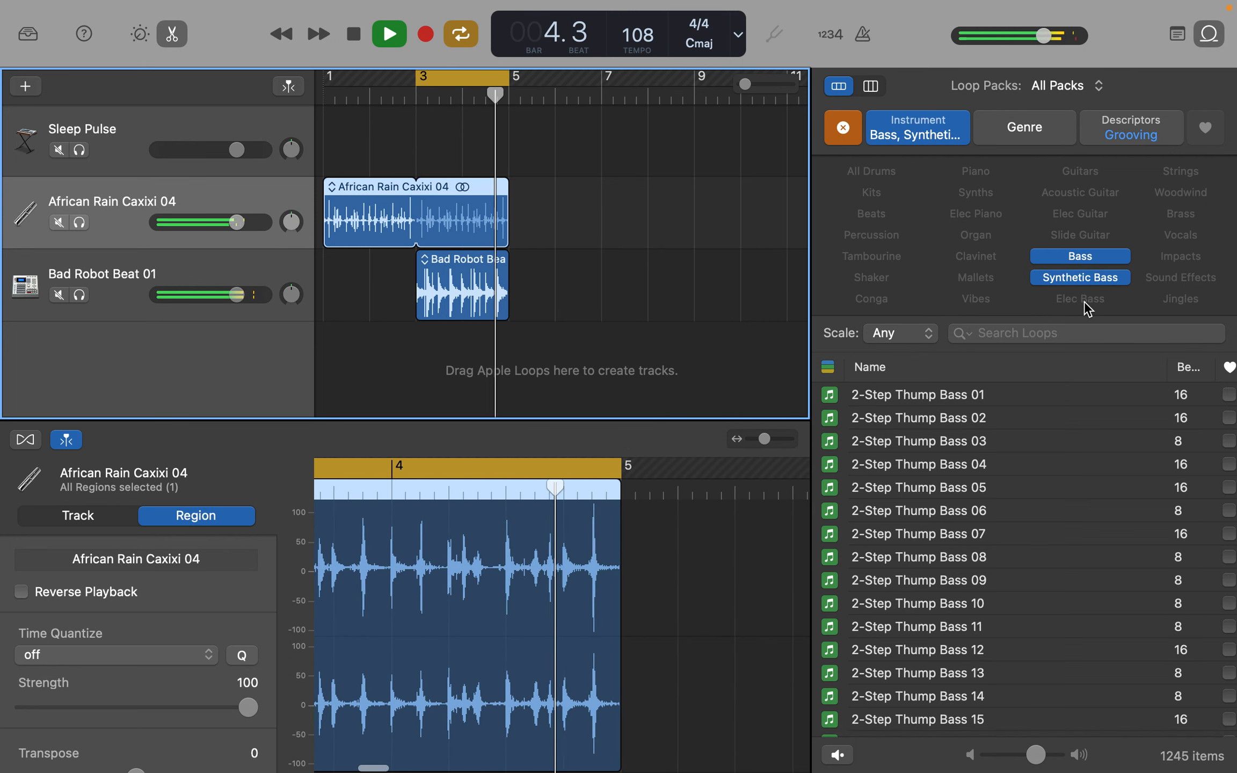
- Audition the Complex Loop Bass, Climbing Higher Bass and Climbing Groove Bass loops against the playing beat
scroll(1098, 623, down, 20)
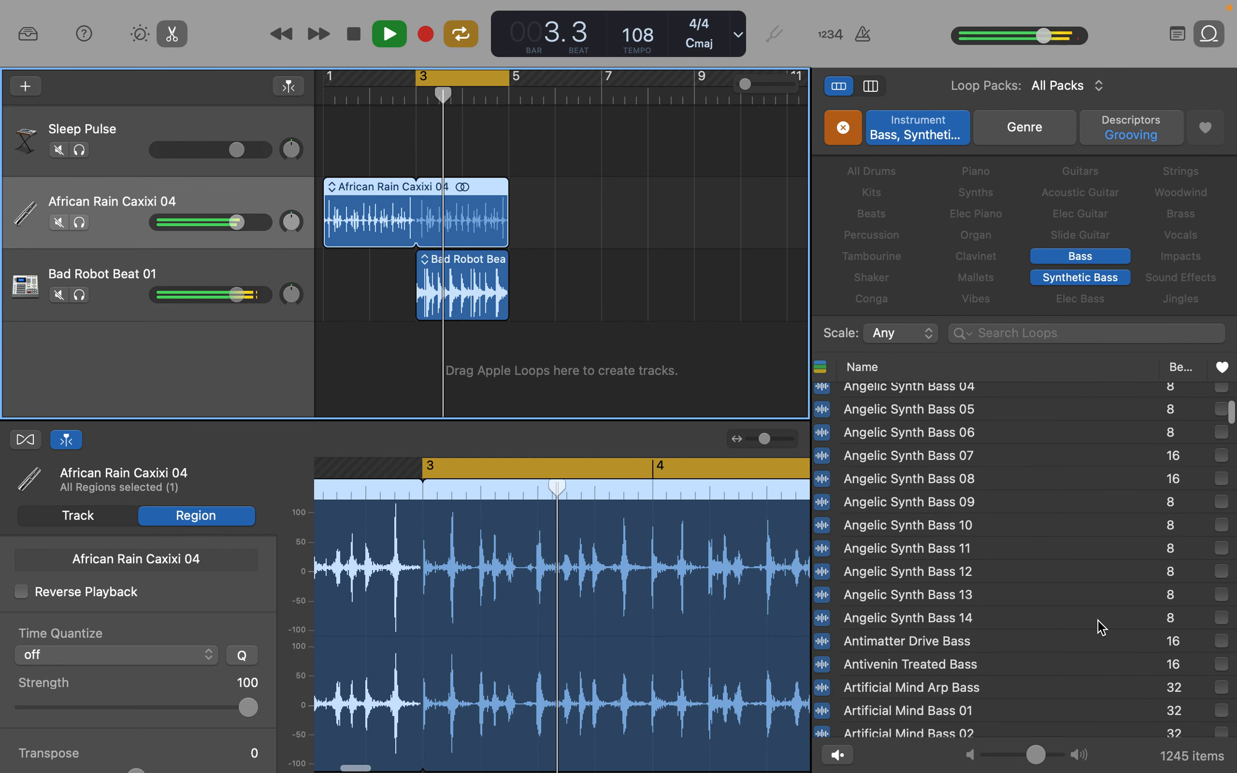
scroll(1098, 620, down, 15)
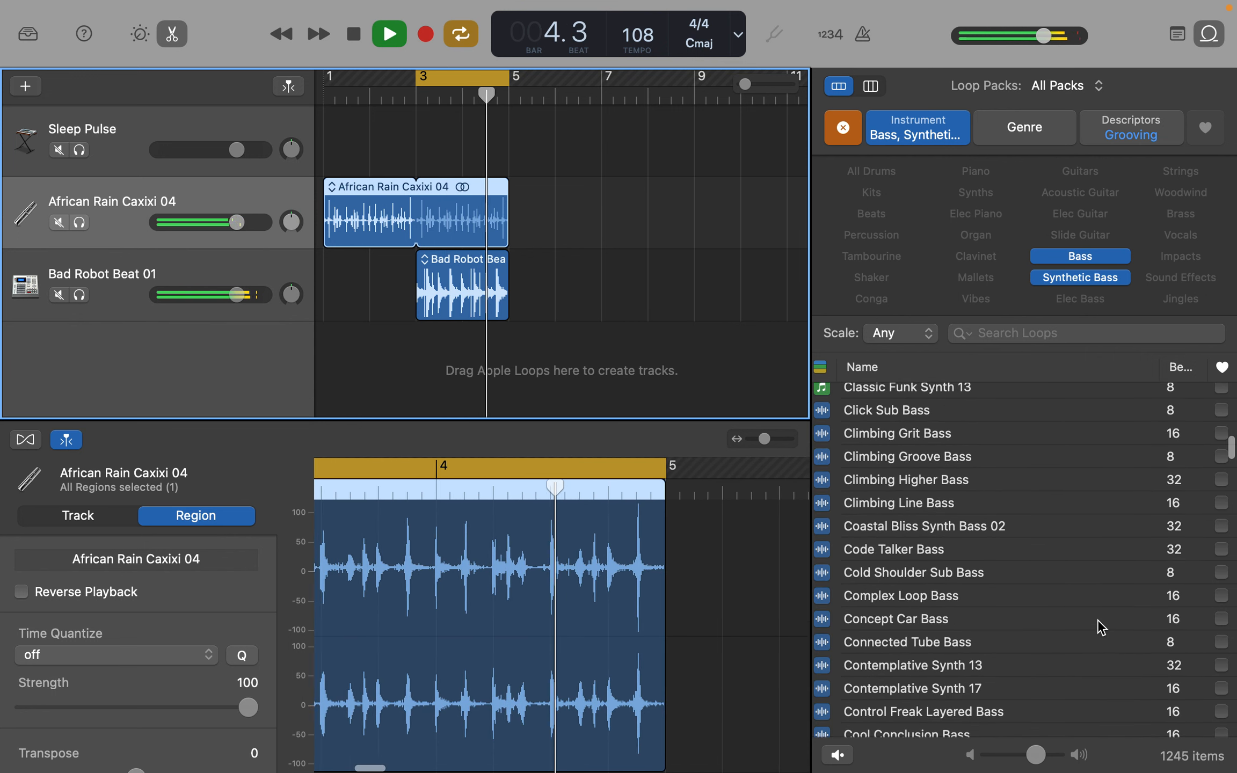
click(983, 599)
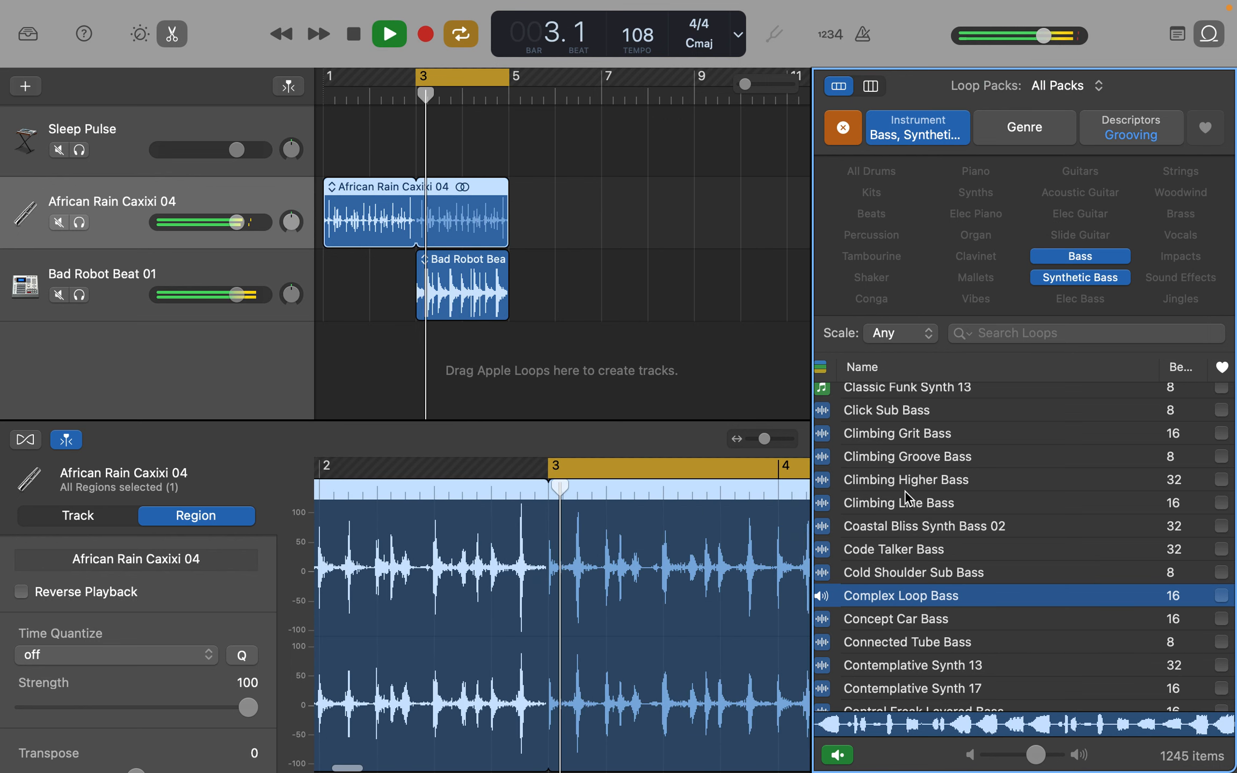
click(903, 485)
scroll(903, 485, down, 3)
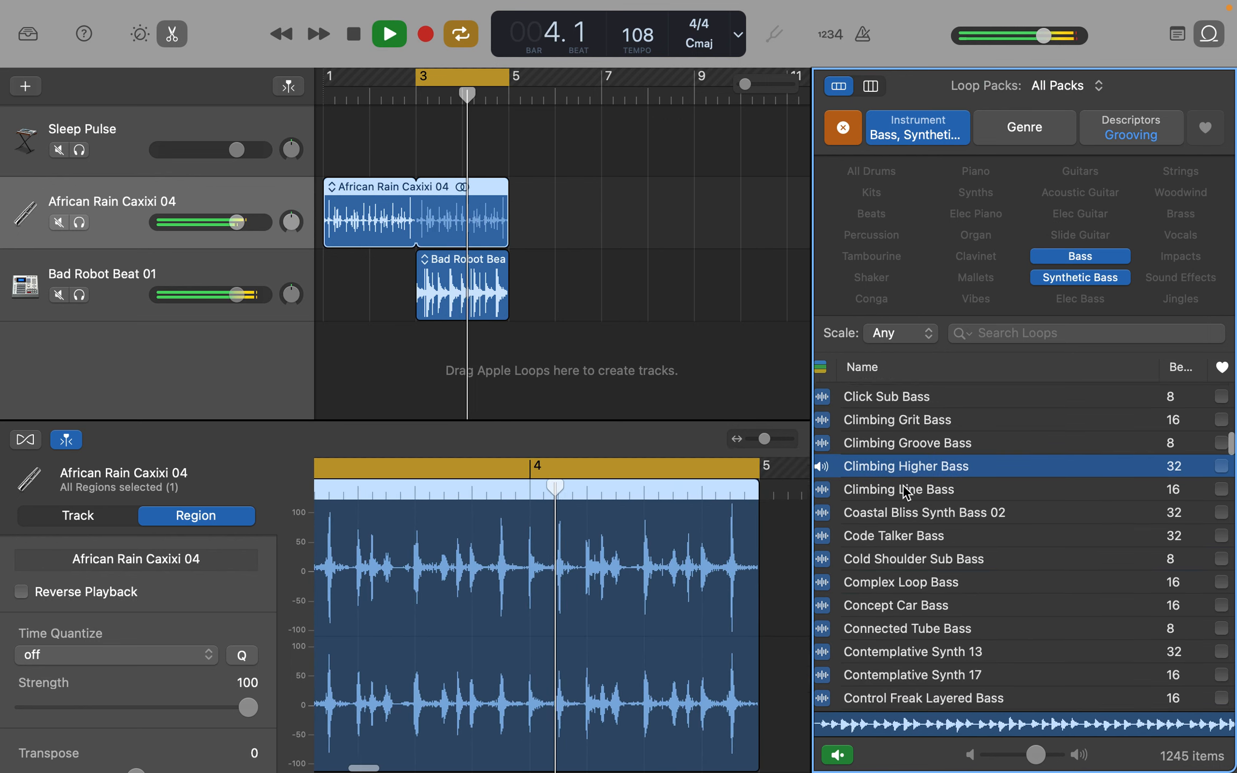
scroll(902, 484, down, 4)
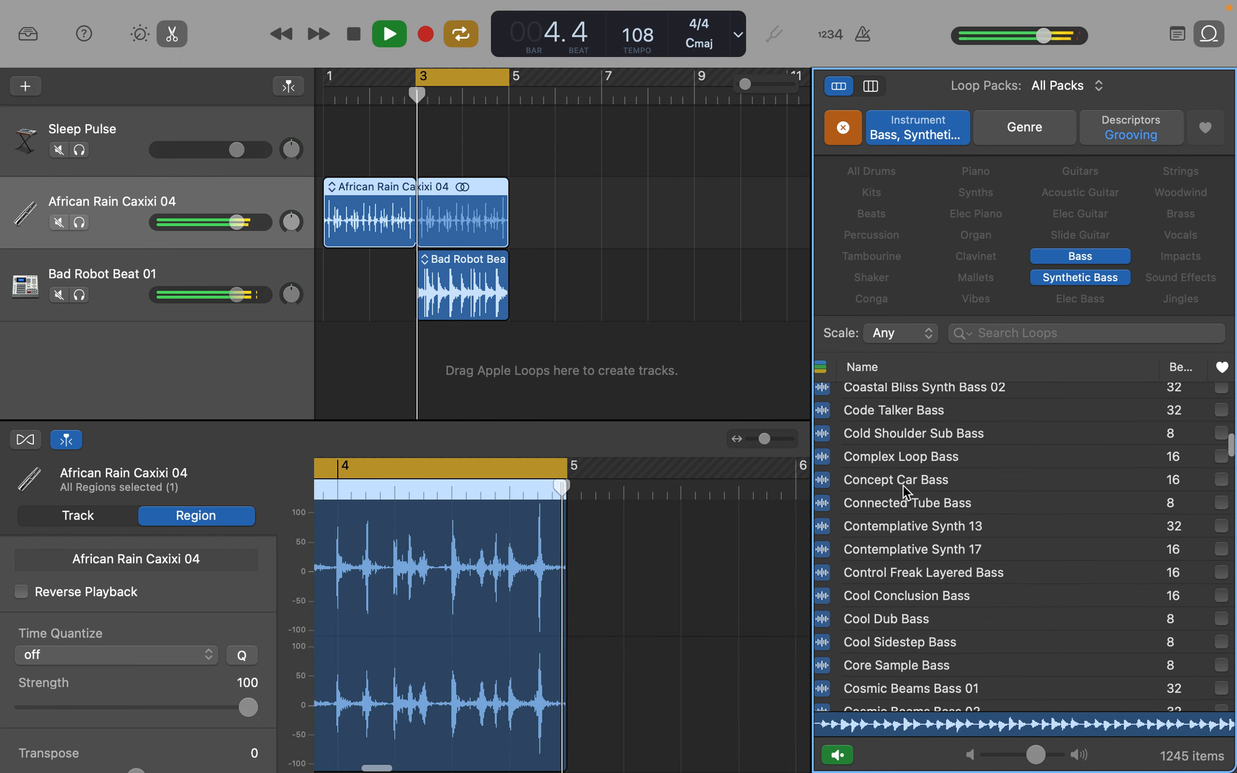
scroll(902, 484, up, 5)
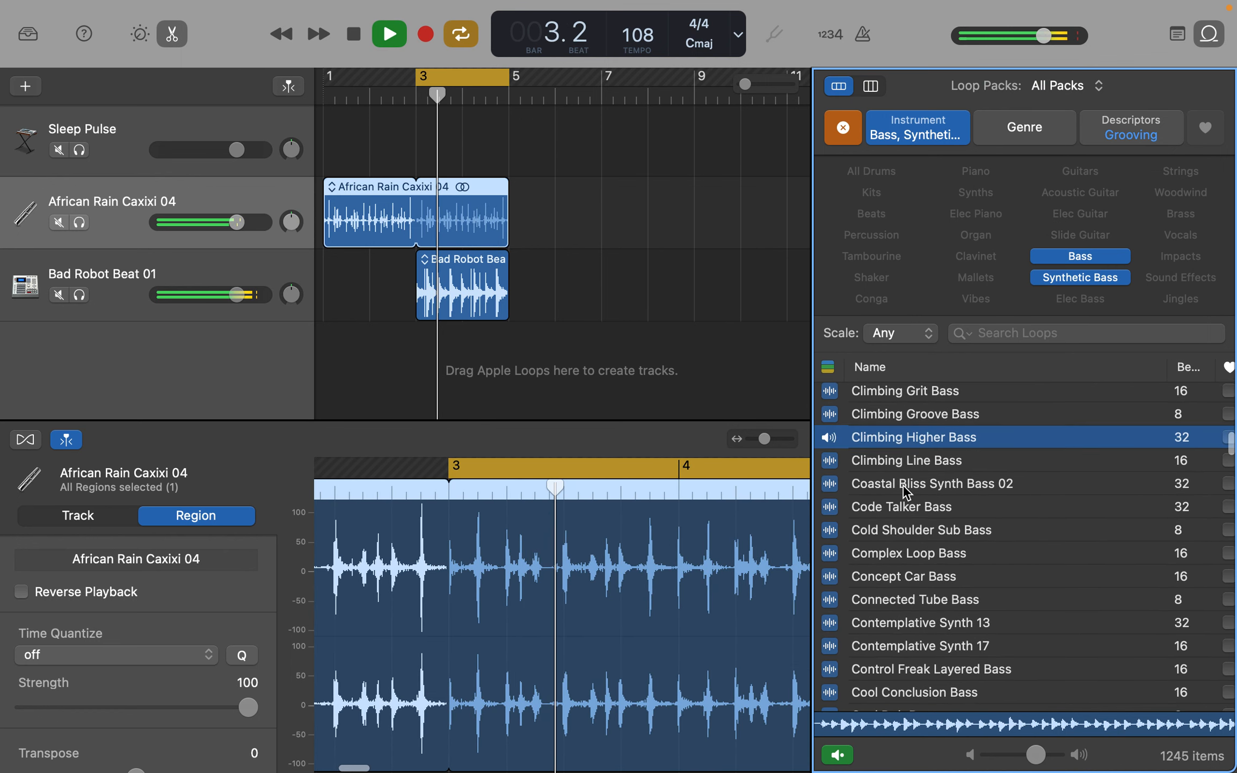
click(873, 412)
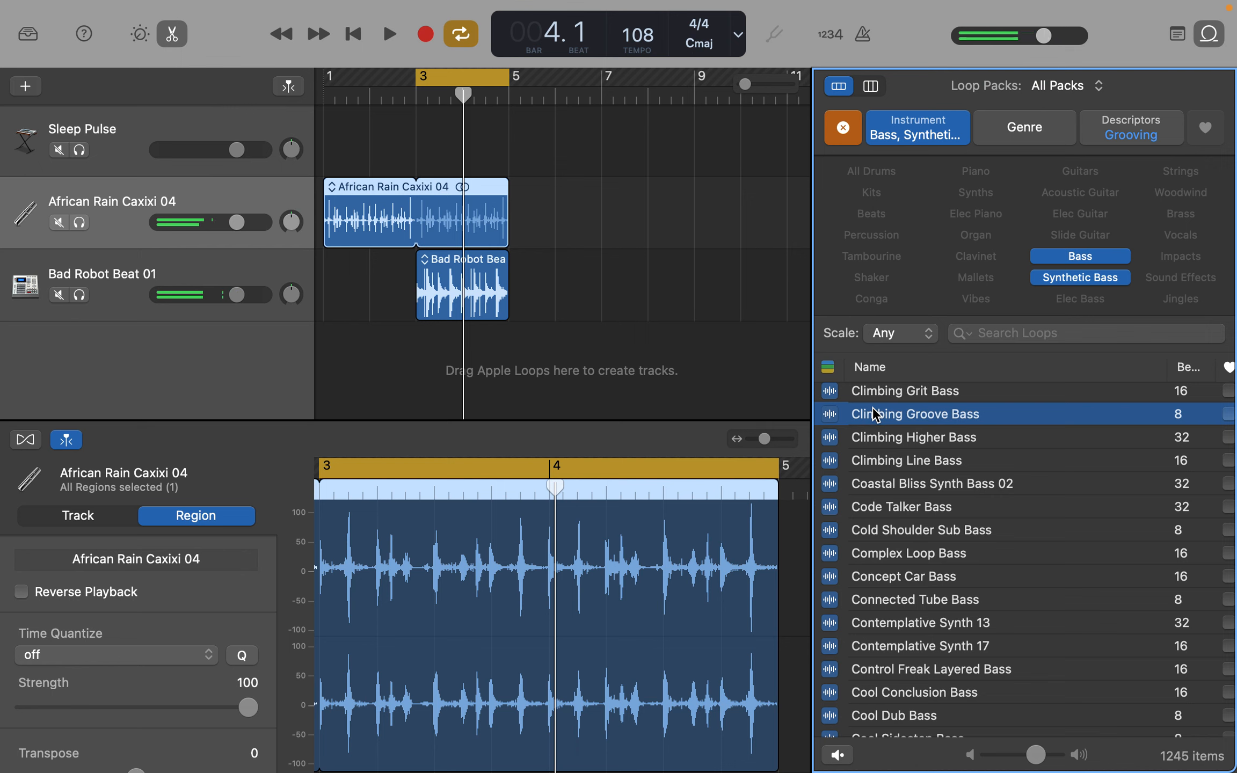
click(873, 414)
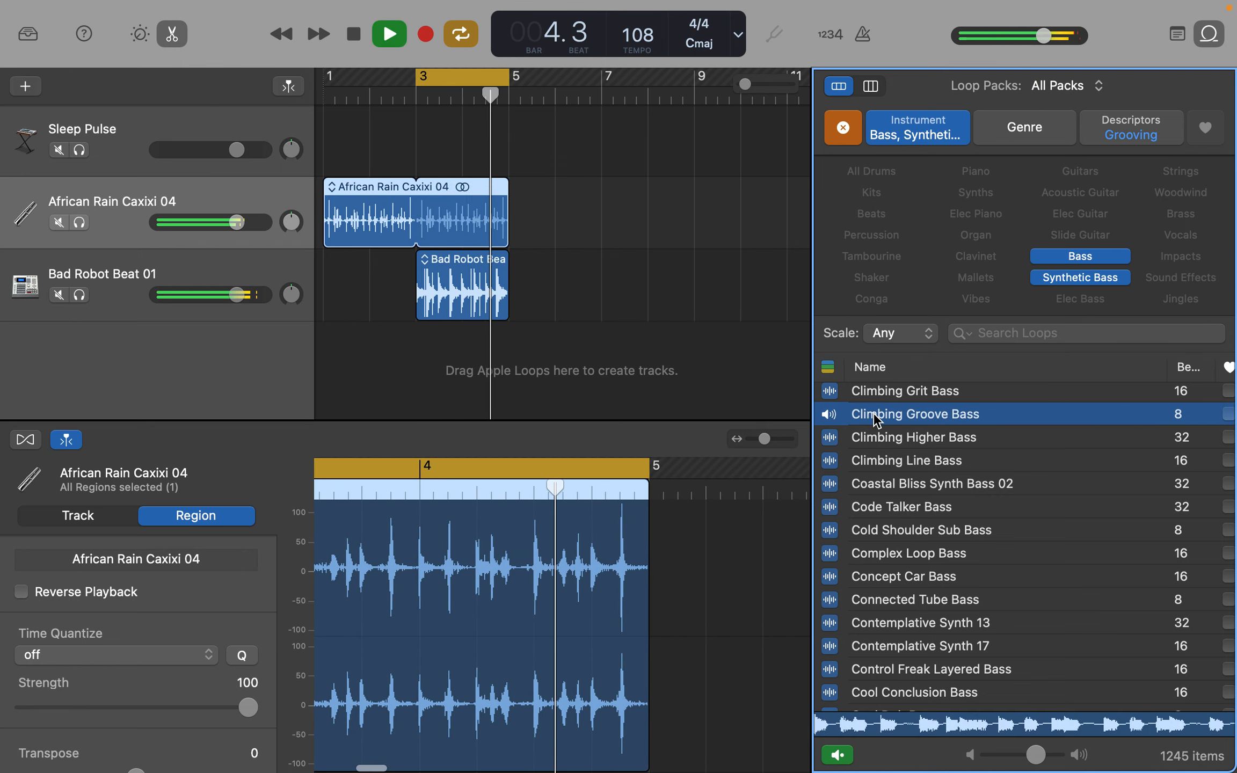
- Compare the Cool Conclusion Bass, Cool Sidestep Bass and Complex Loop Bass loops against the playing beat
scroll(1021, 591, down, 2)
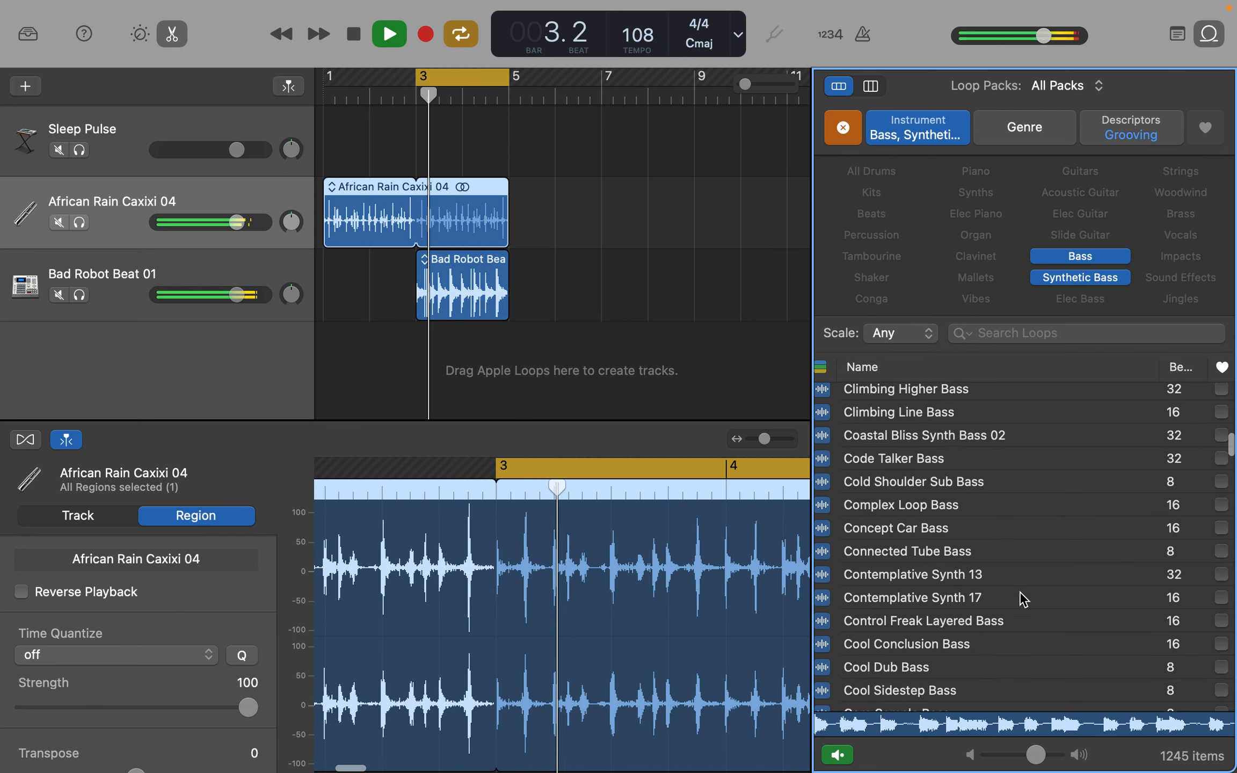
click(934, 650)
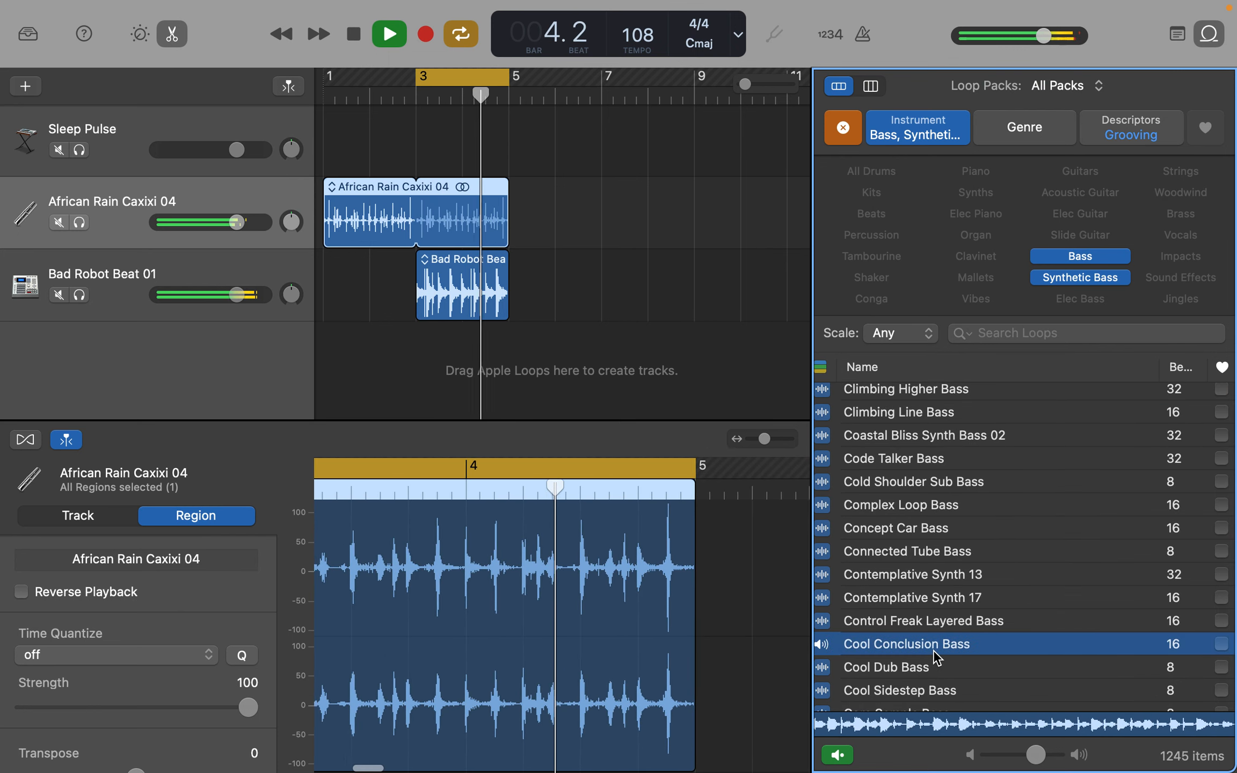
scroll(934, 656, down, 3)
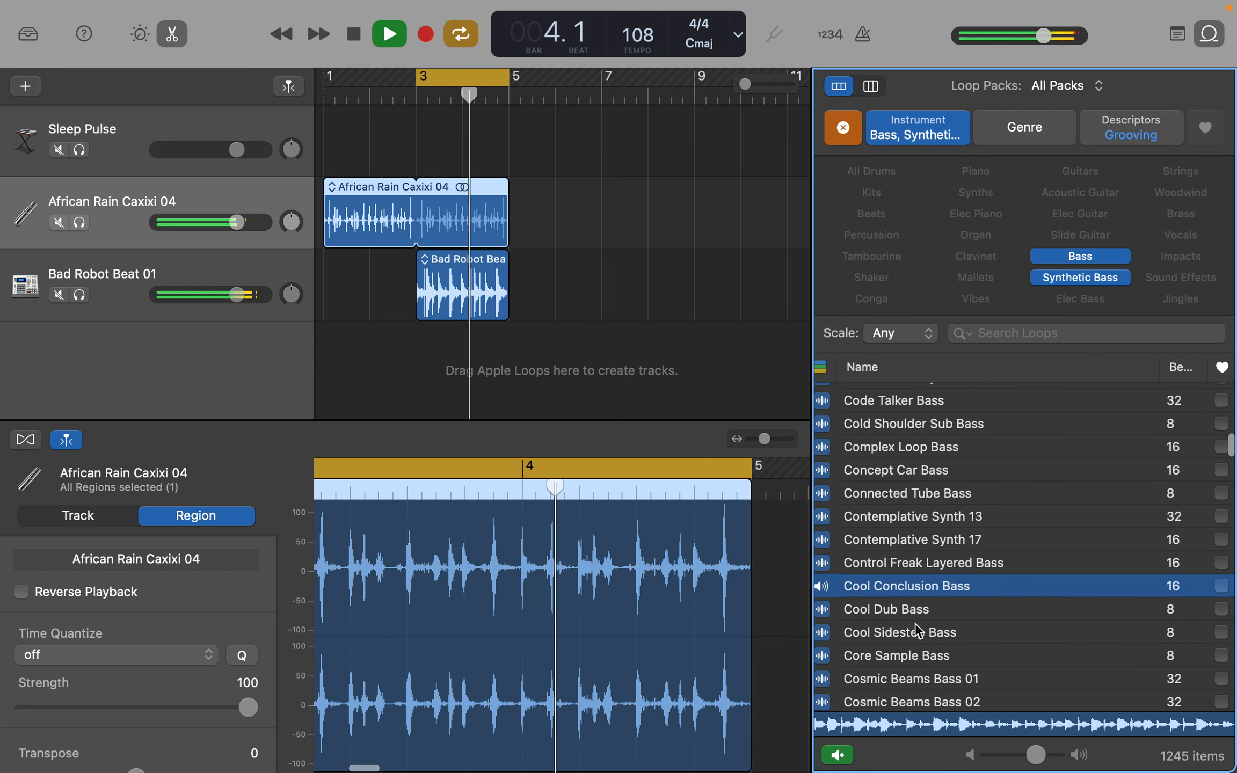
click(917, 632)
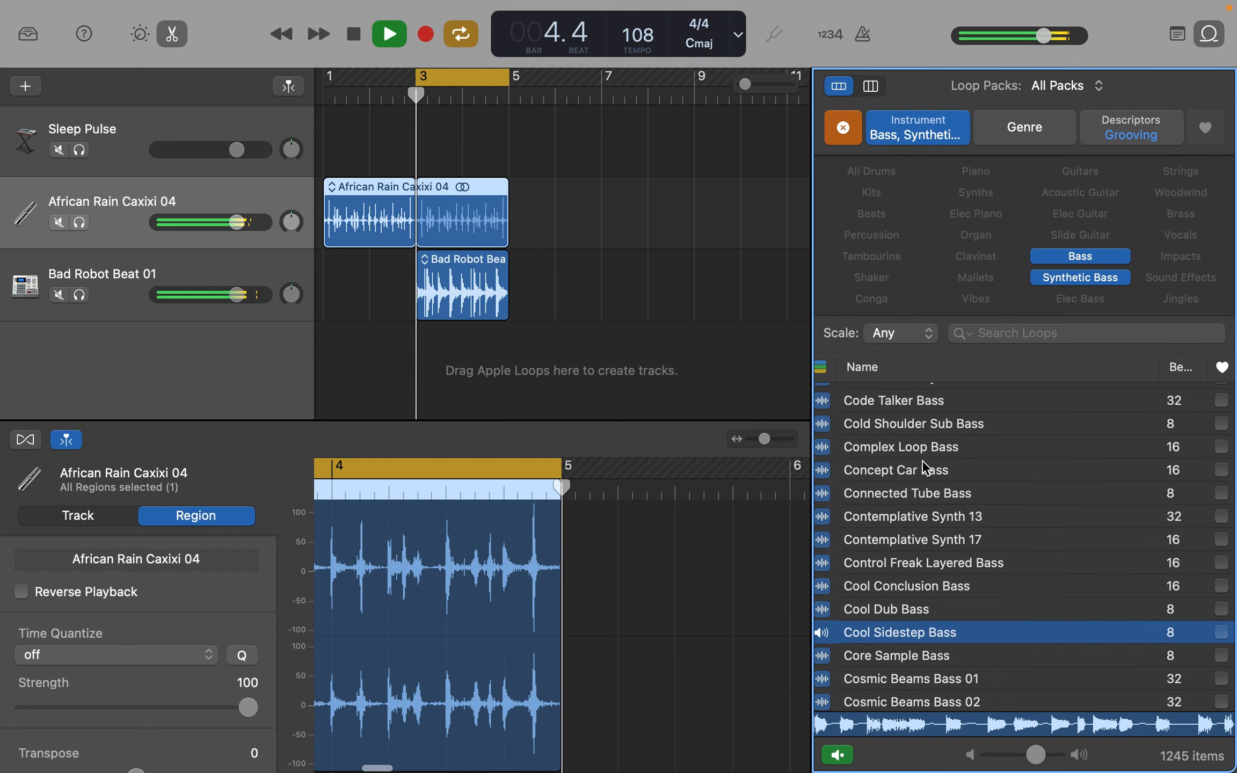
click(912, 443)
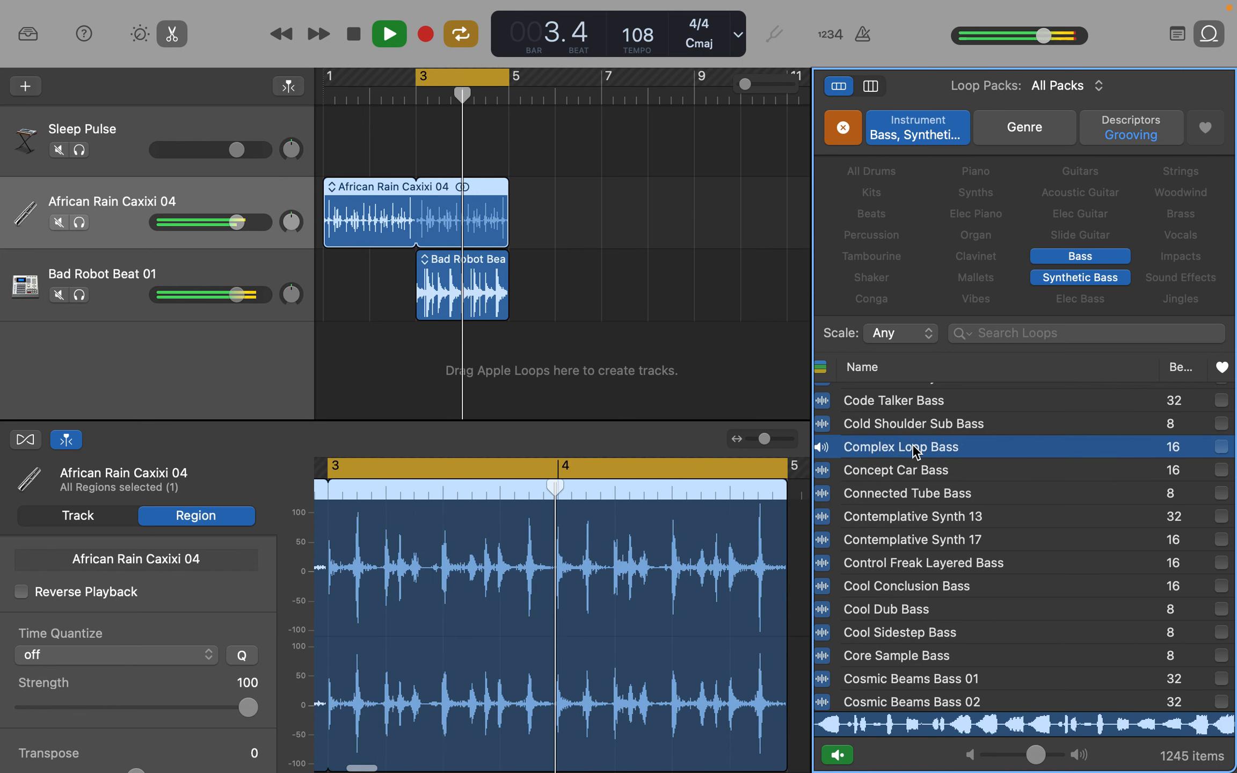
- Add the Cool Sidestep Bass loop as a new track starting at bar 3, and play the cycled section
click(916, 632)
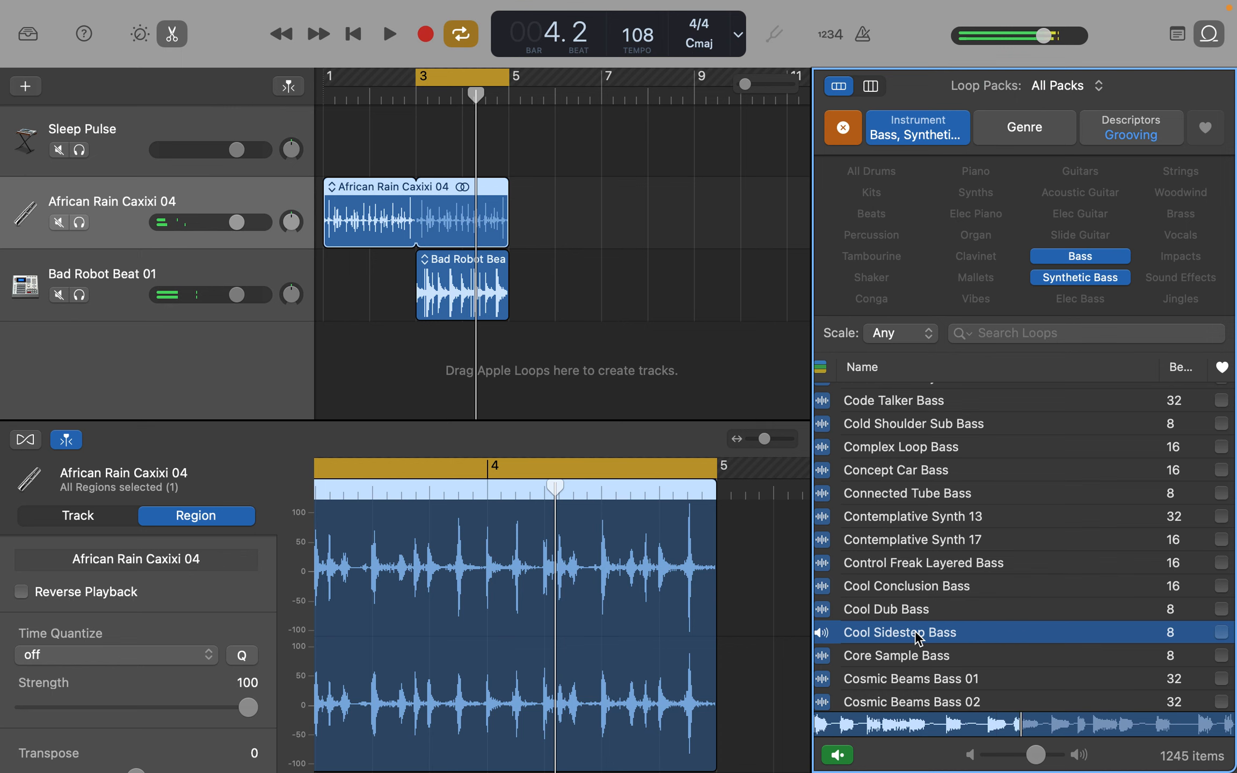
drag(916, 632, 616, 497)
drag(386, 373, 418, 360)
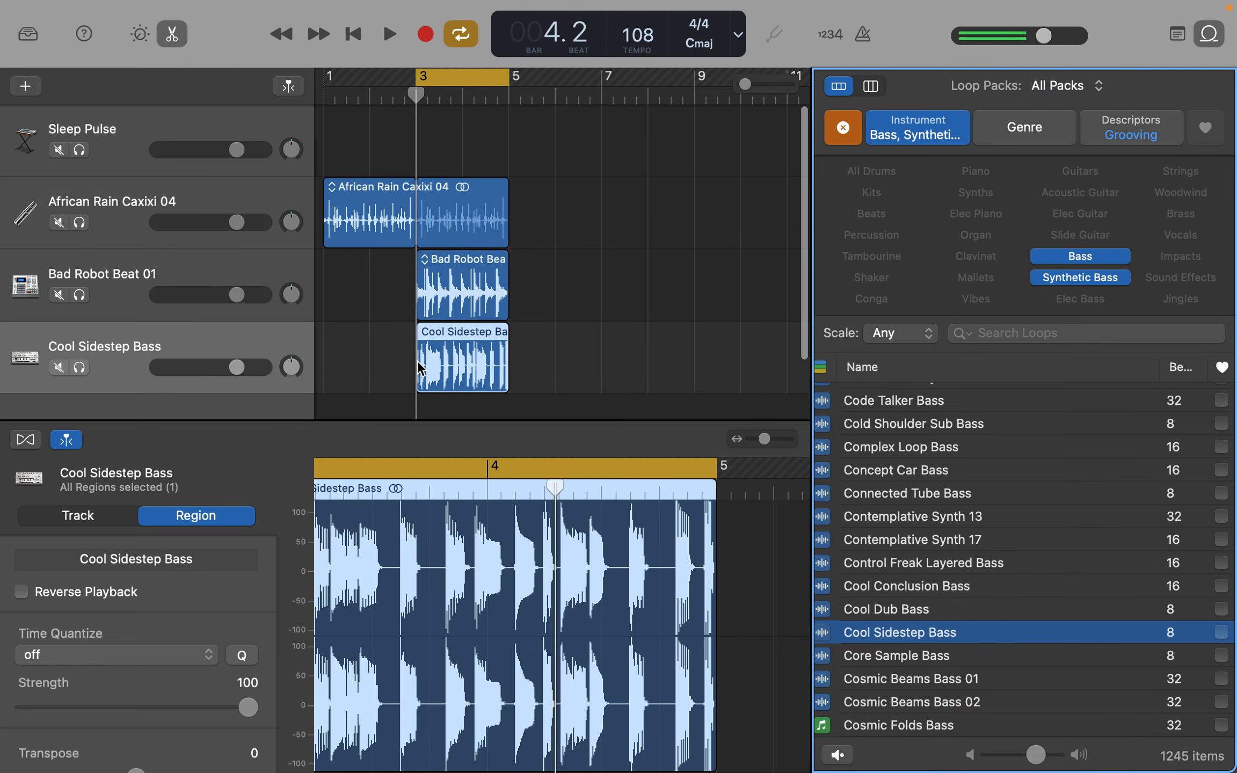
key(space)
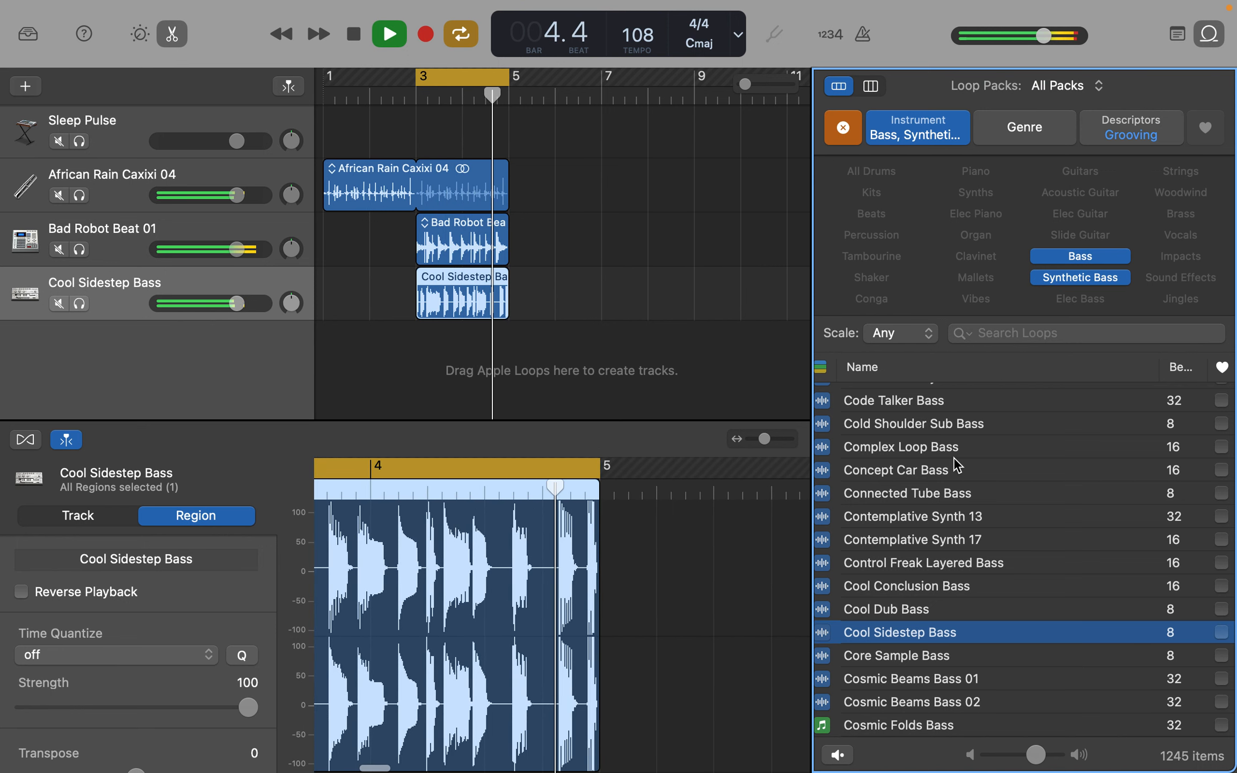
- Switch the grooving loops' instrument filter from Synthetic Bass to Vocals and audition the Bailey Improv 03 loop
click(1062, 278)
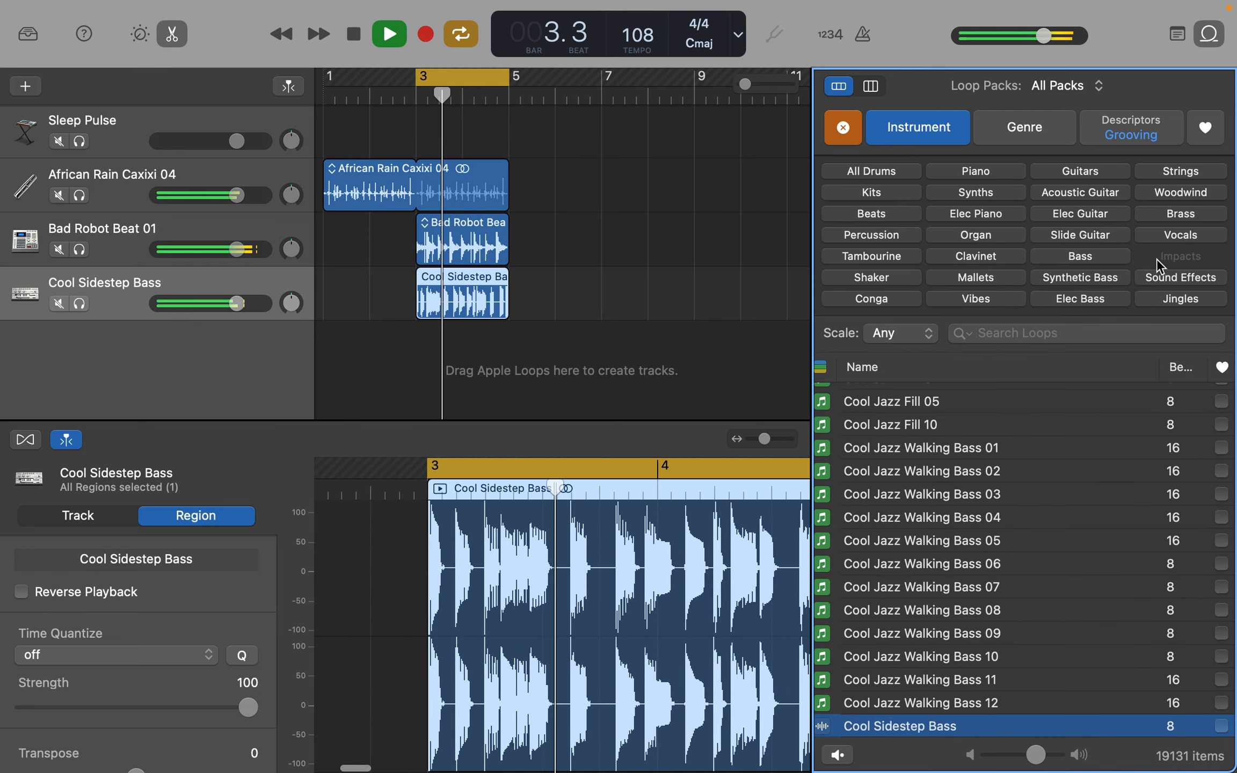
click(1181, 235)
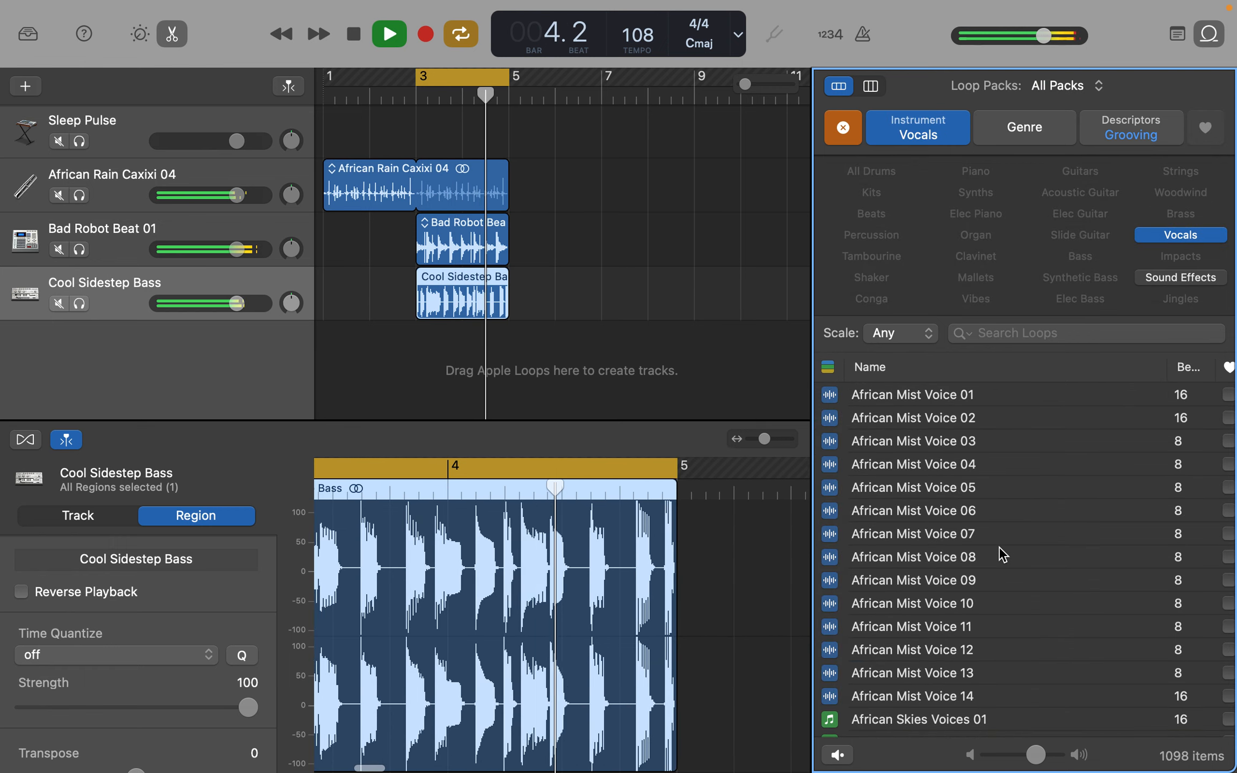
scroll(998, 546, down, 10)
scroll(998, 546, up, 1)
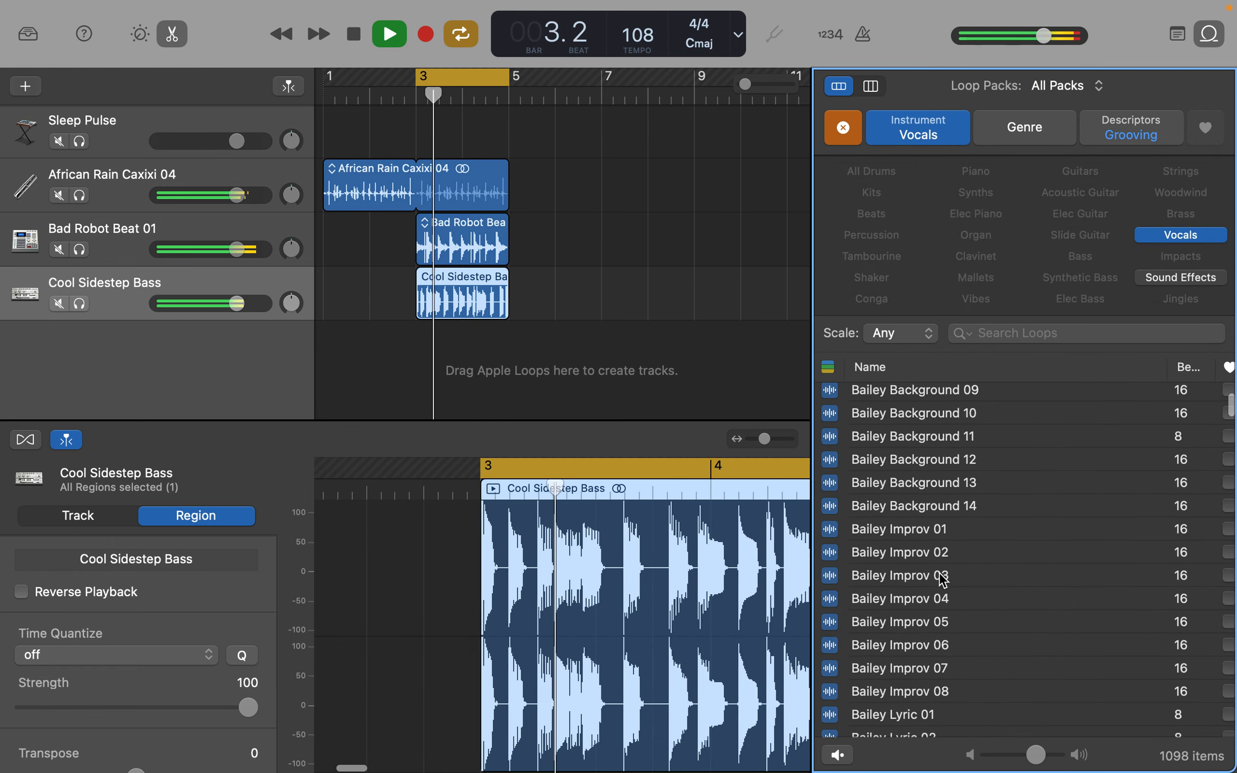
click(942, 576)
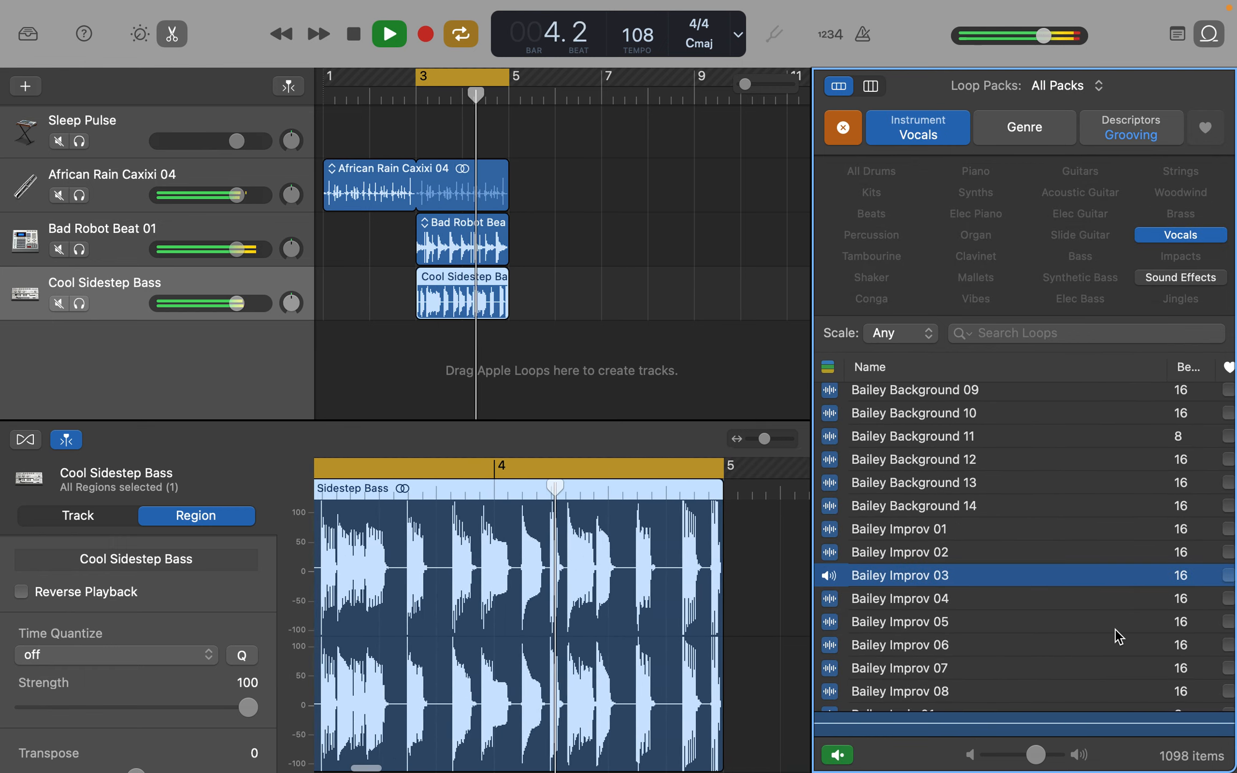
- Look through the grooving vocal loops between the Bailey and Candy series while Bailey Improv 03 plays over the beat
scroll(1114, 629, down, 10)
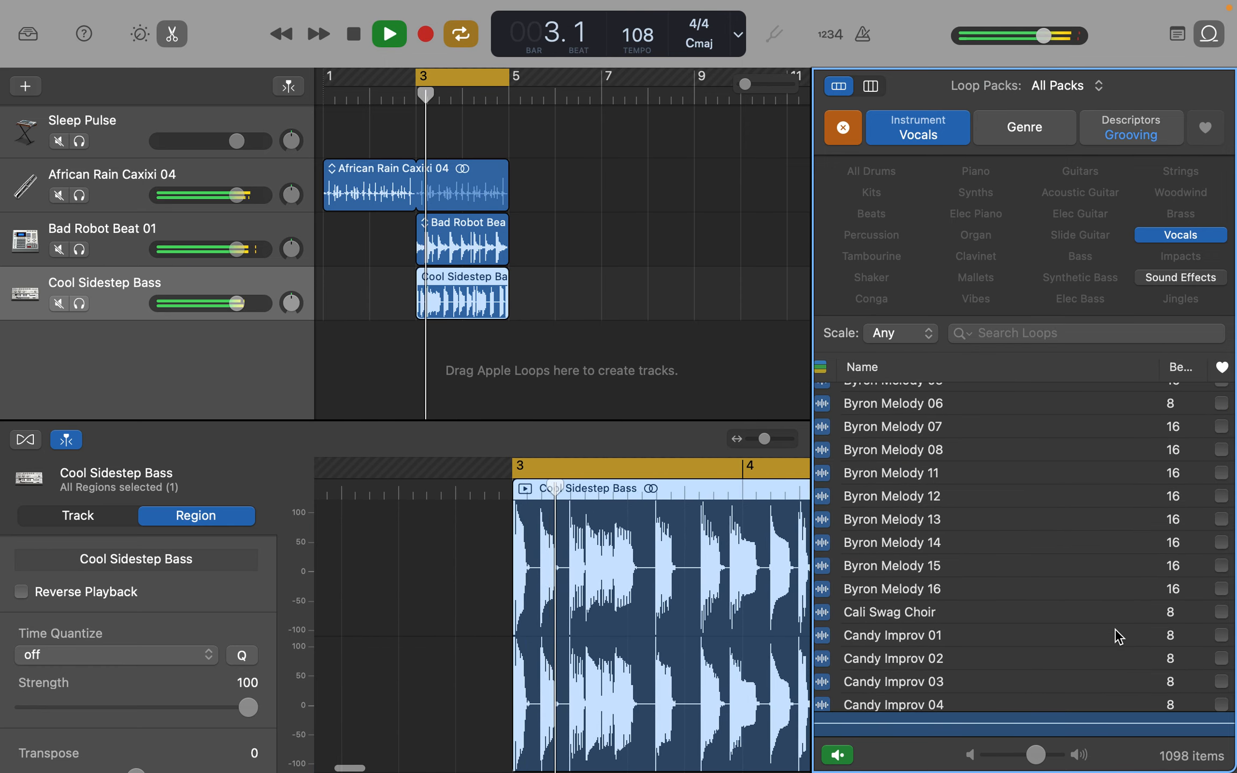
scroll(1114, 628, up, 3)
scroll(1114, 628, down, 3)
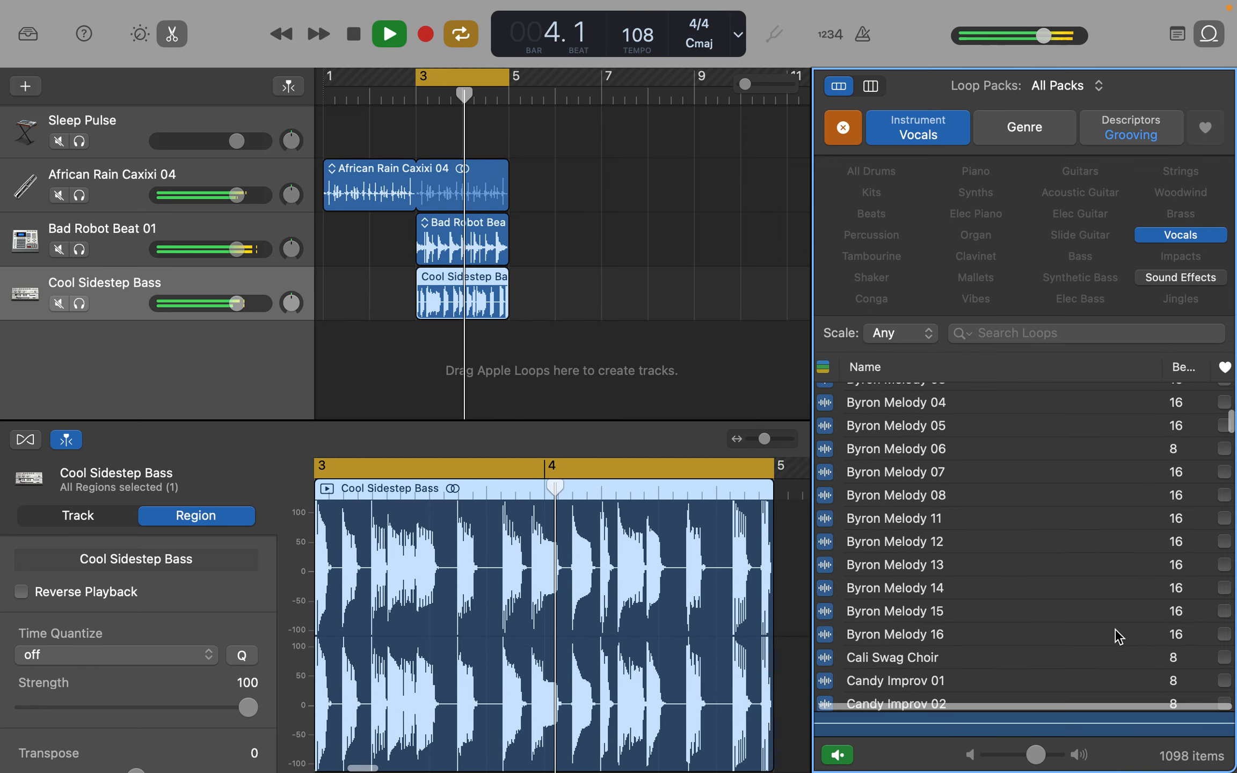
scroll(1114, 629, up, 8)
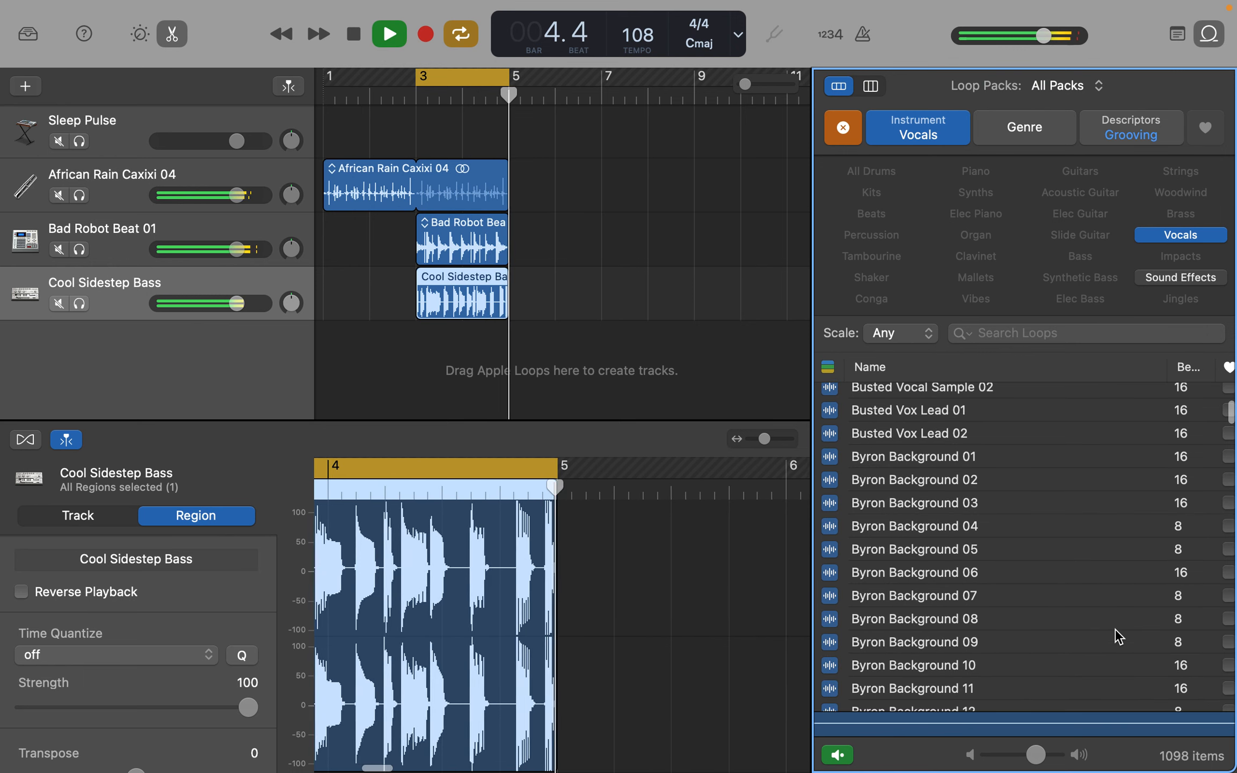
scroll(1114, 628, up, 6)
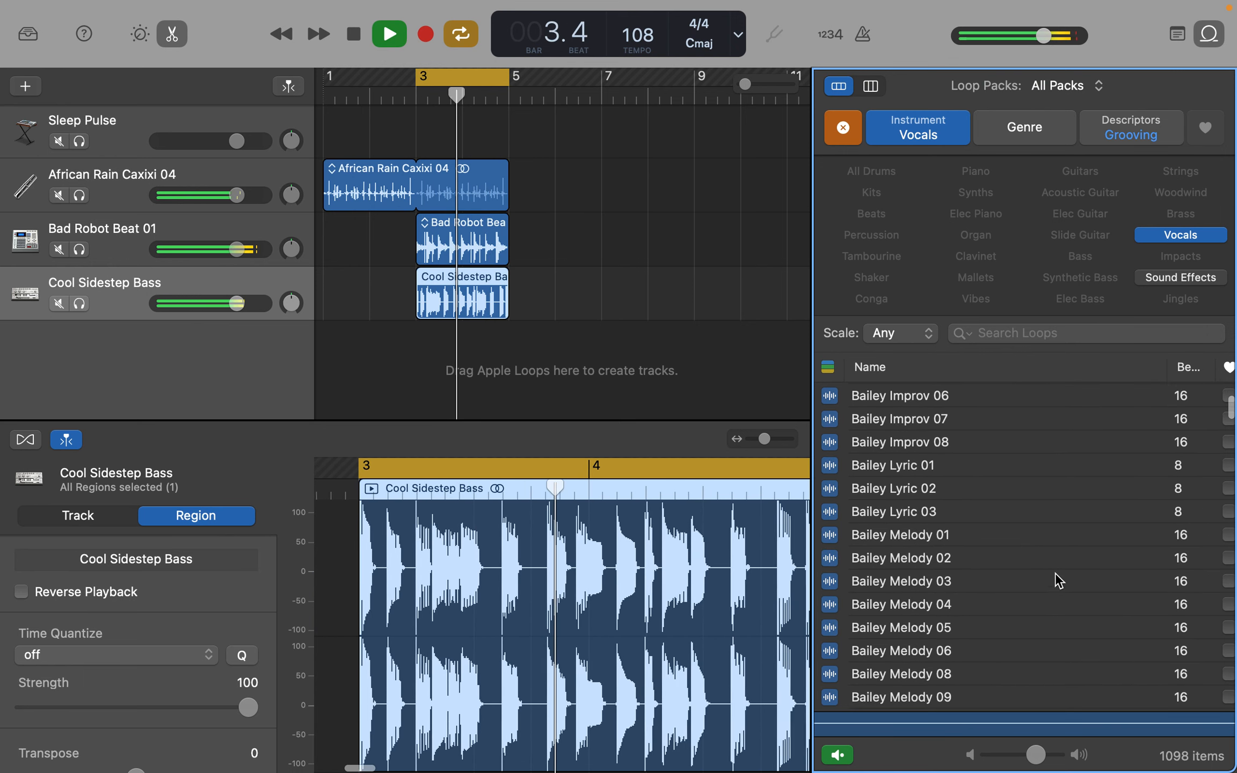
scroll(1055, 572, down, 2)
scroll(1052, 576, down, 2)
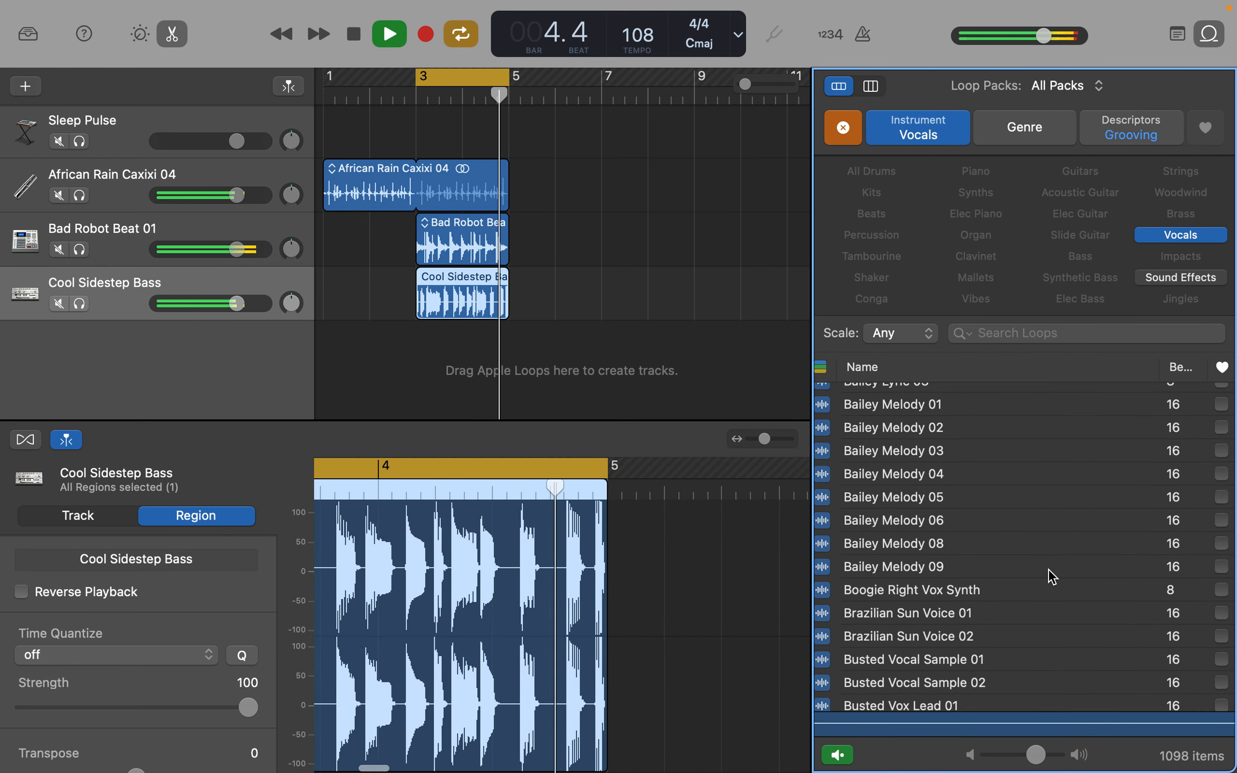
scroll(1052, 577, up, 3)
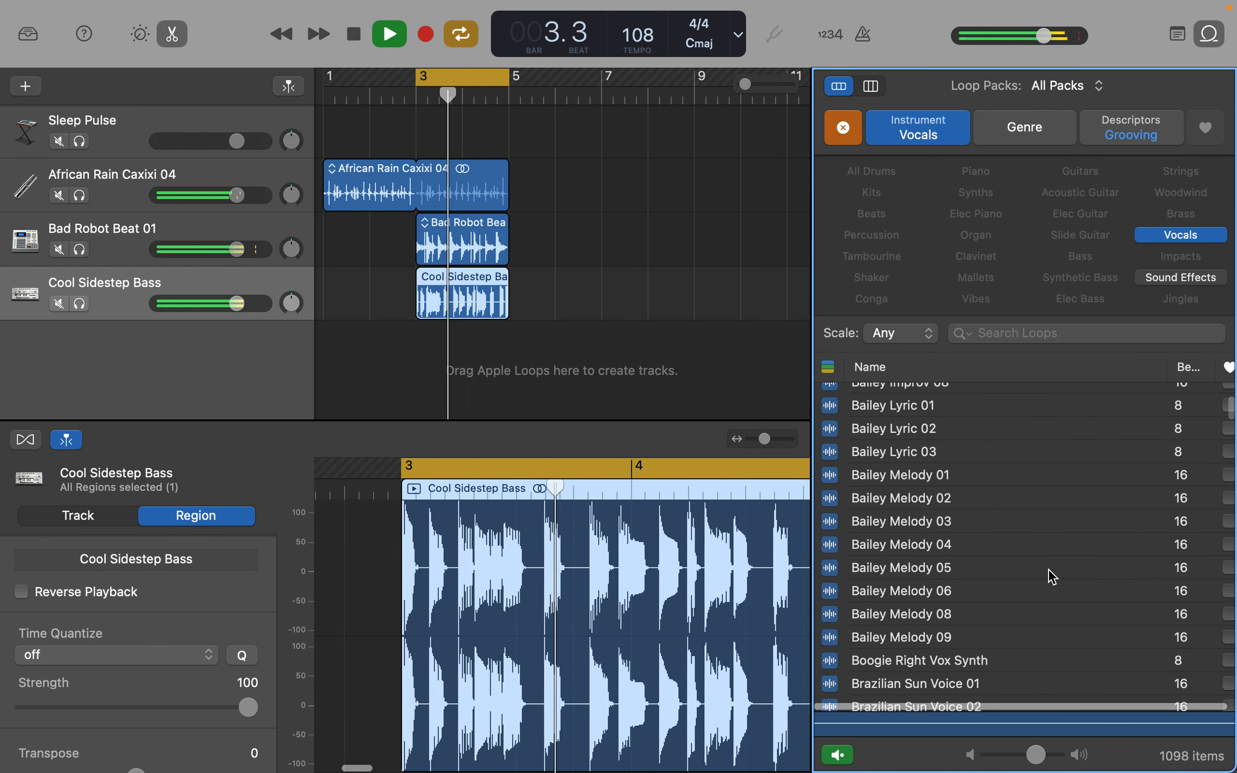
scroll(1051, 577, up, 5)
scroll(1036, 559, up, 1)
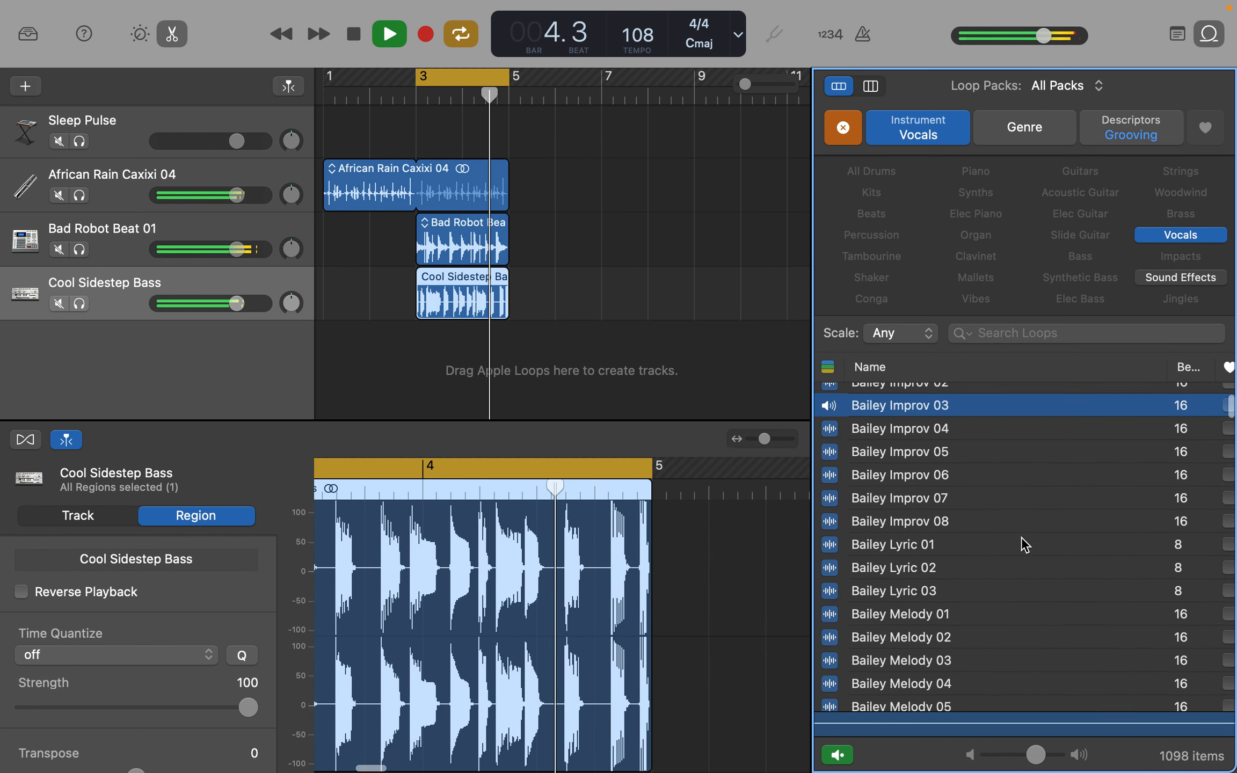
- Add the Bailey Improv 03 loop as a new track starting at bar 1, and play the project from the beginning without cycling
drag(937, 406, 419, 352)
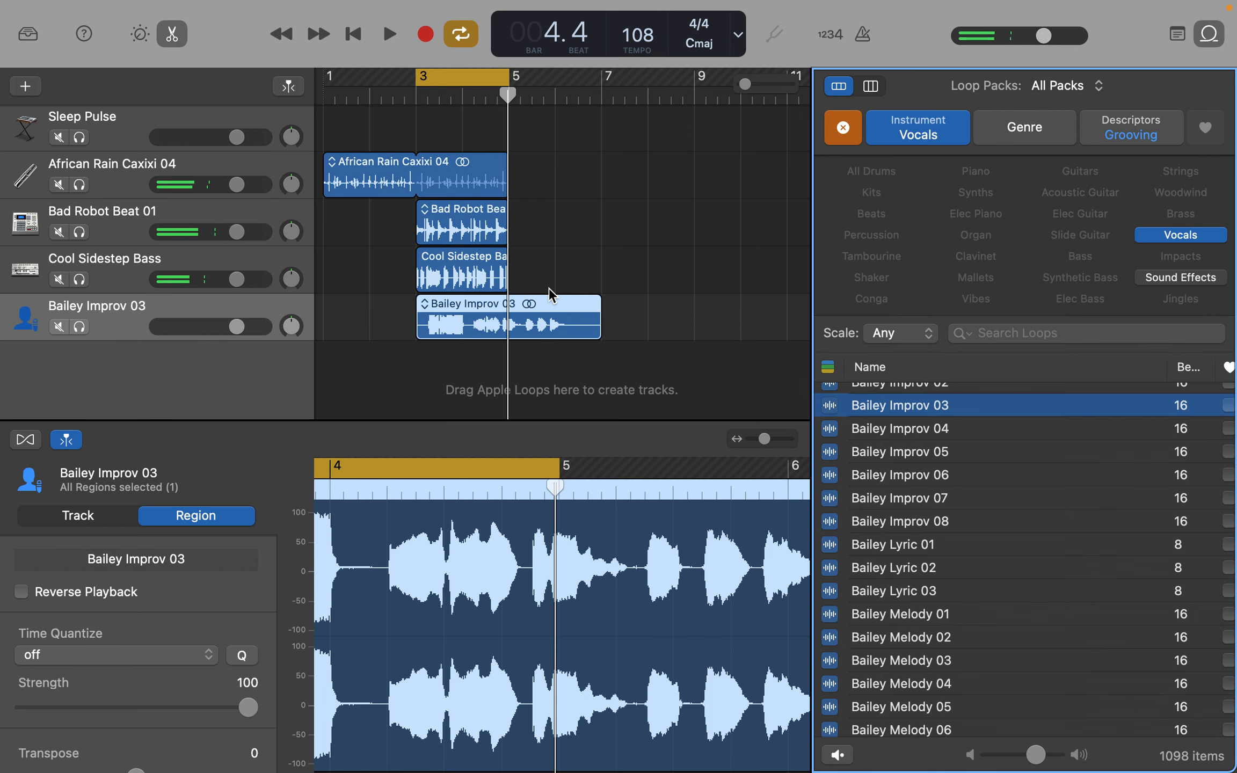
drag(553, 301, 460, 301)
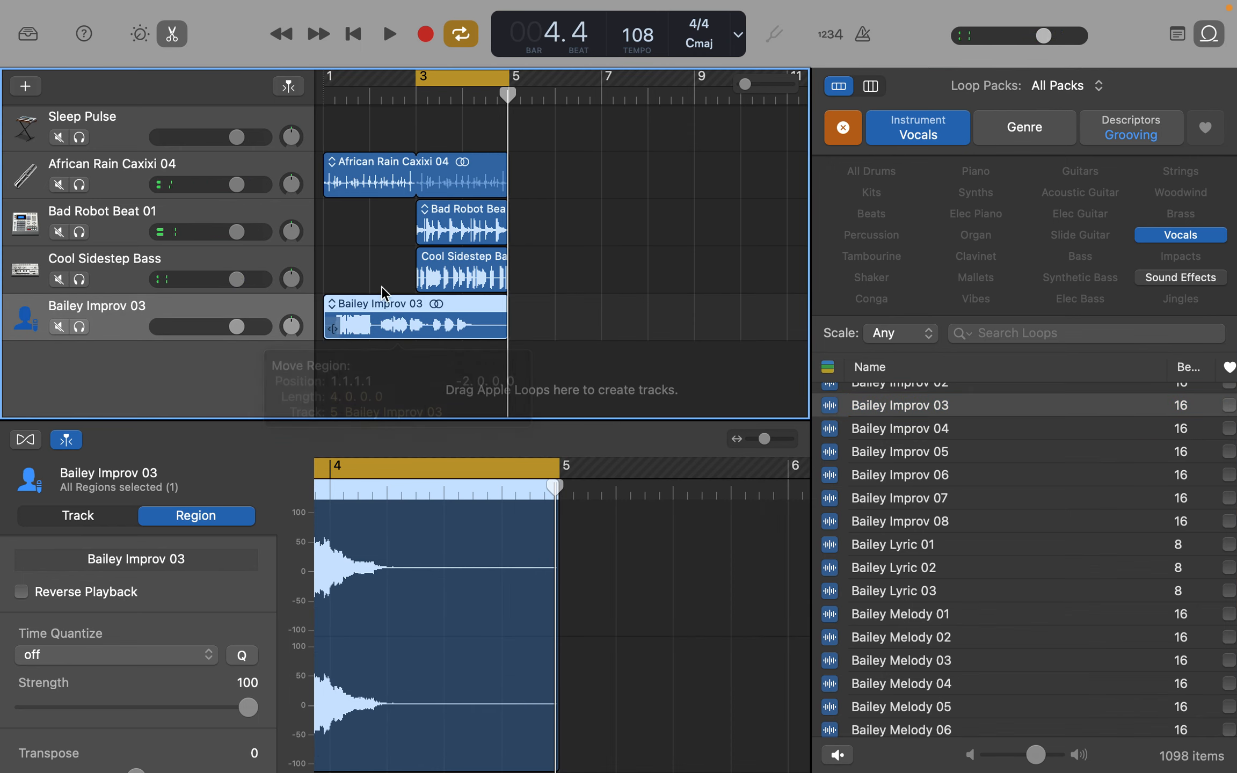
click(459, 35)
click(353, 34)
key(space)
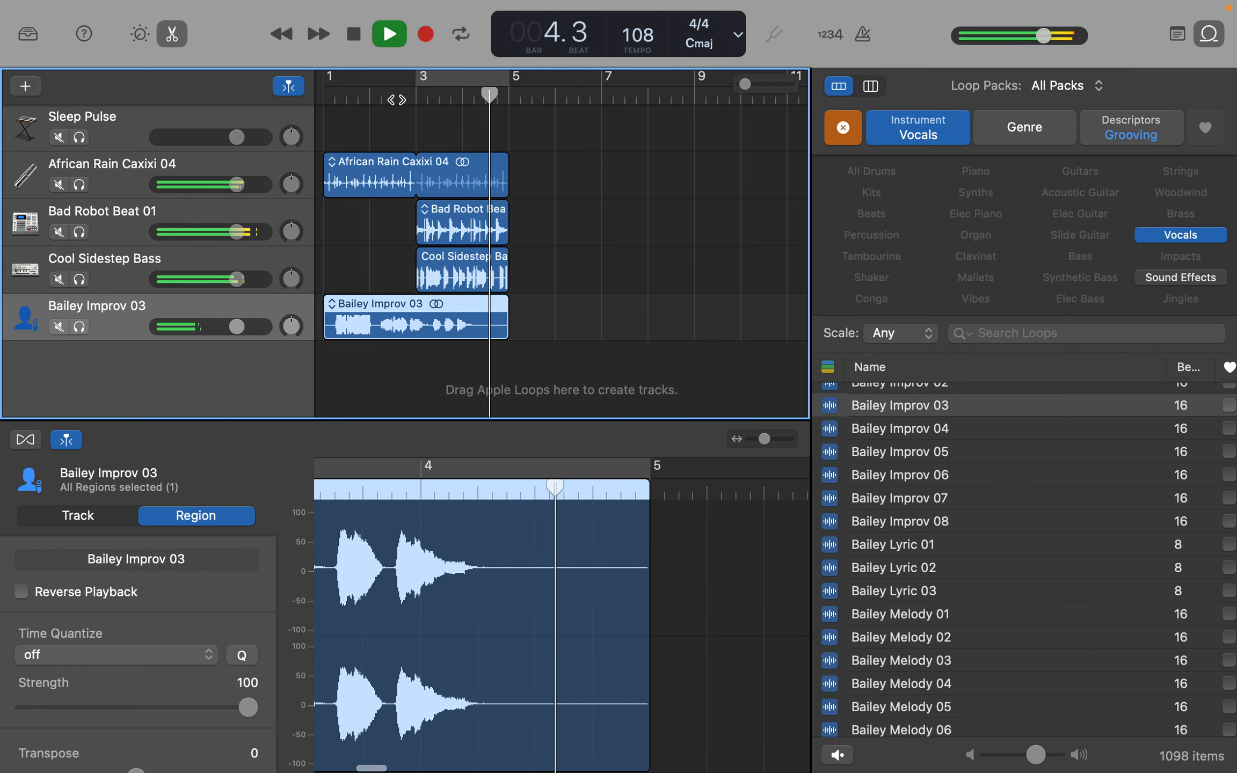
key(space)
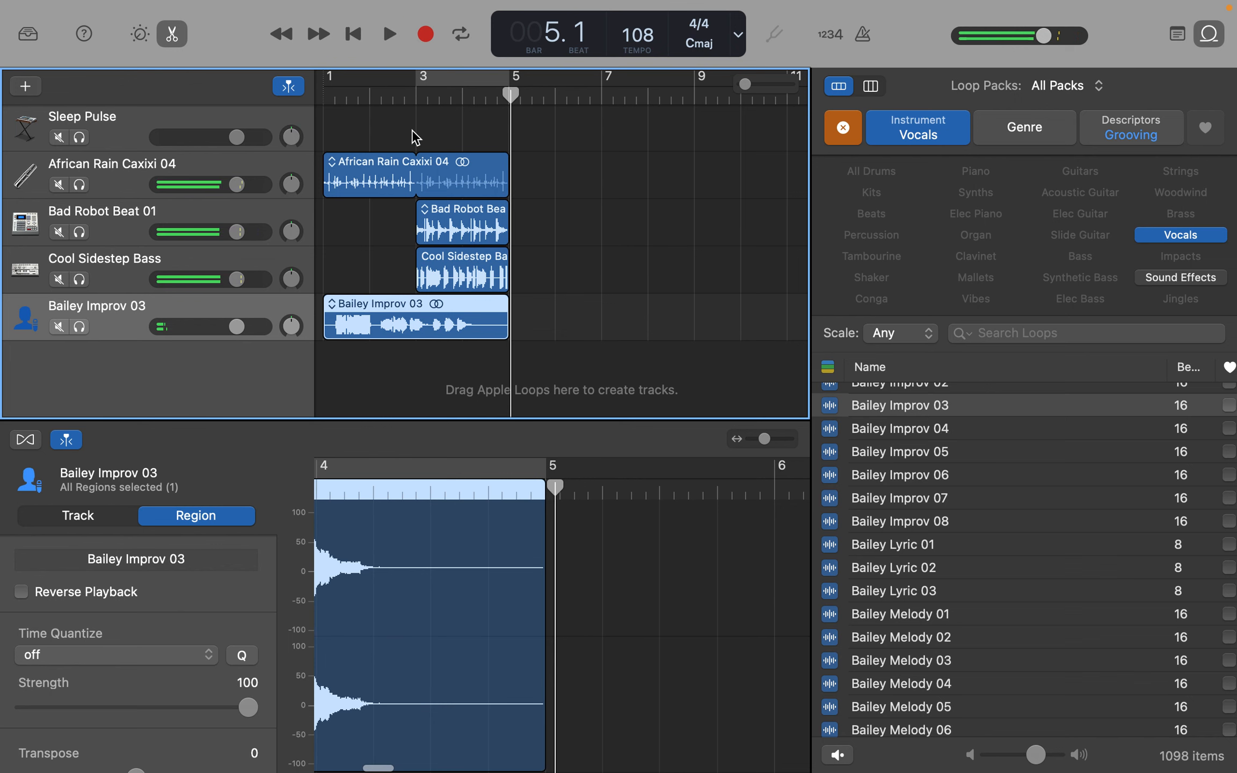
- Play the arrangement briefly from bar 3 with the timeline magnified, and return the playhead to bar 3
click(416, 102)
key(super+Right)
key(super+Right)
key(super+Right)
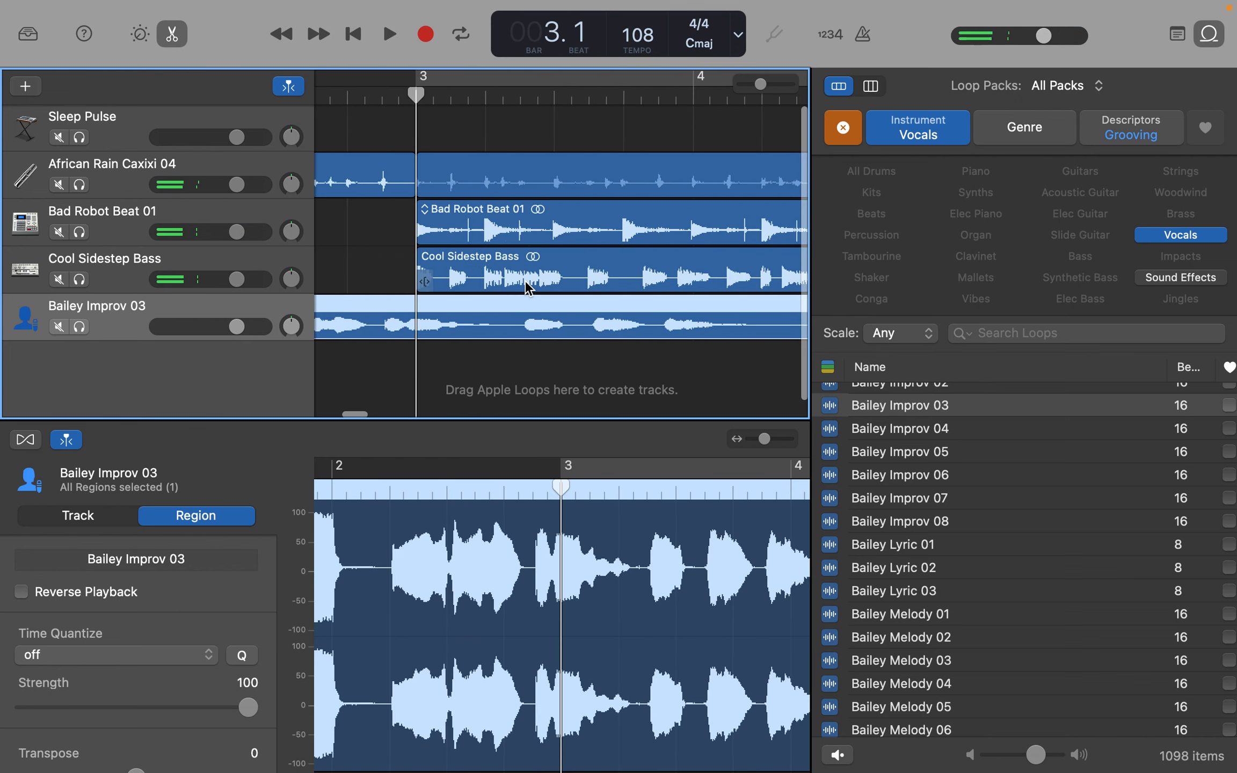
key(space)
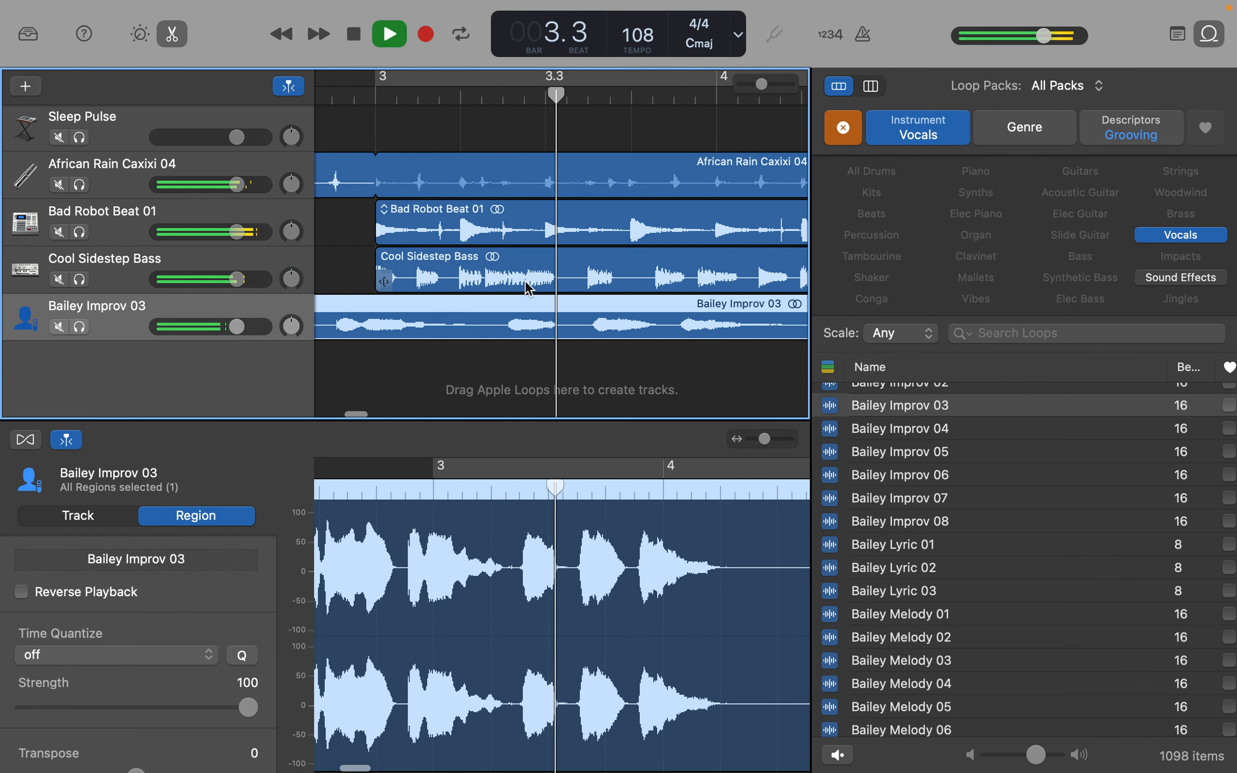
key(space)
click(361, 94)
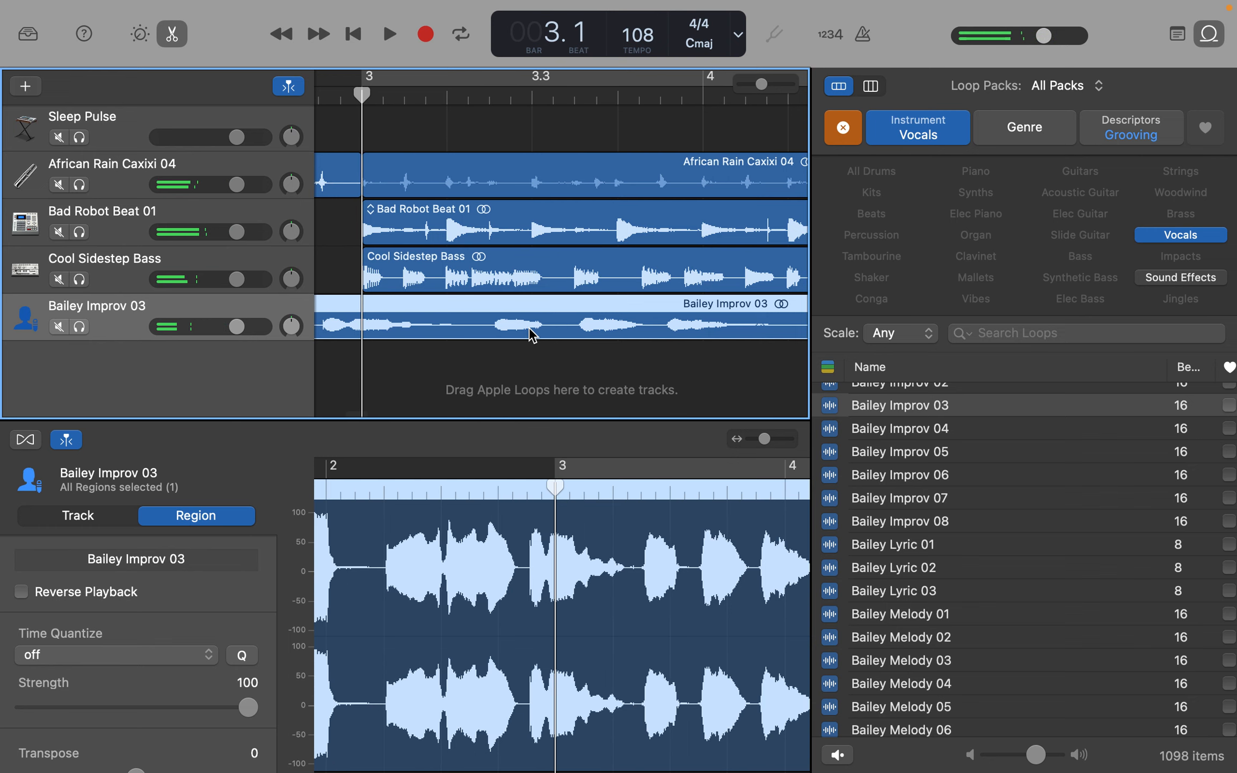
- Split the Bailey Improv 03 region at bar 3
key(super+Left)
key(super+Left)
key(super+Left)
key(super+Left)
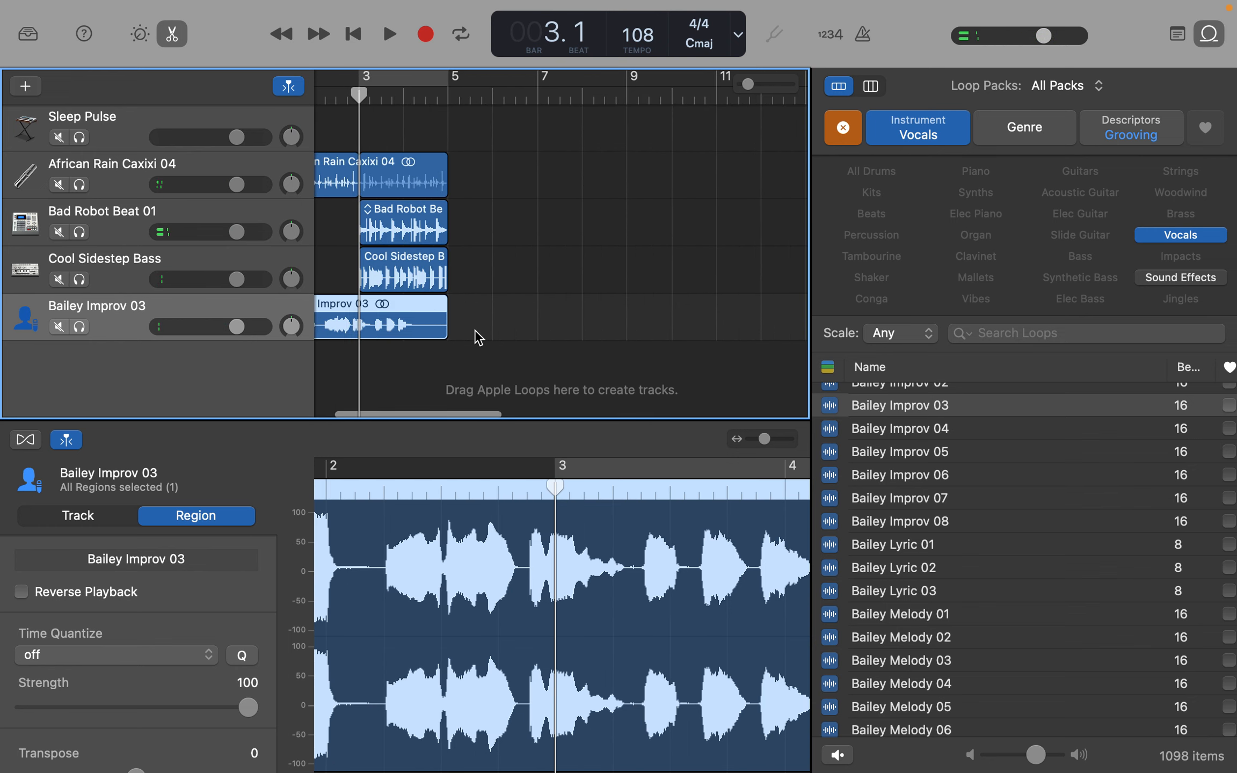
key(super+Right)
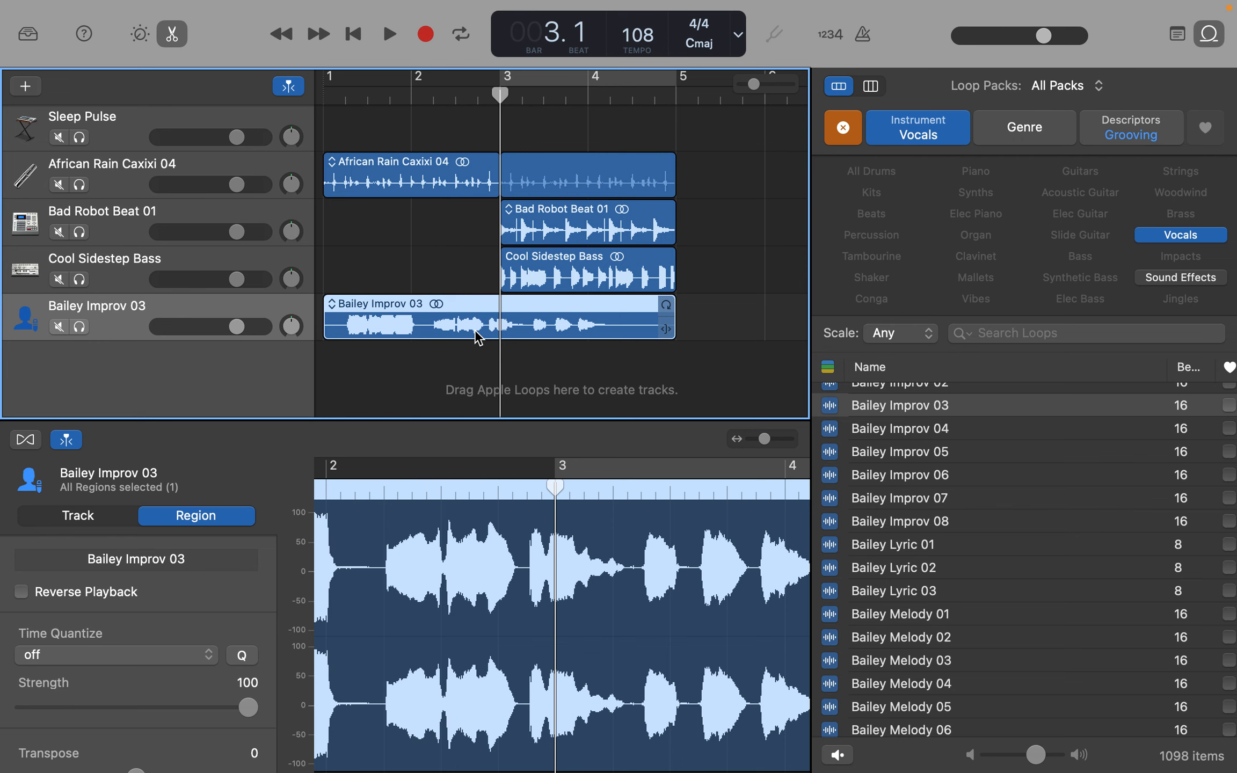
click(428, 100)
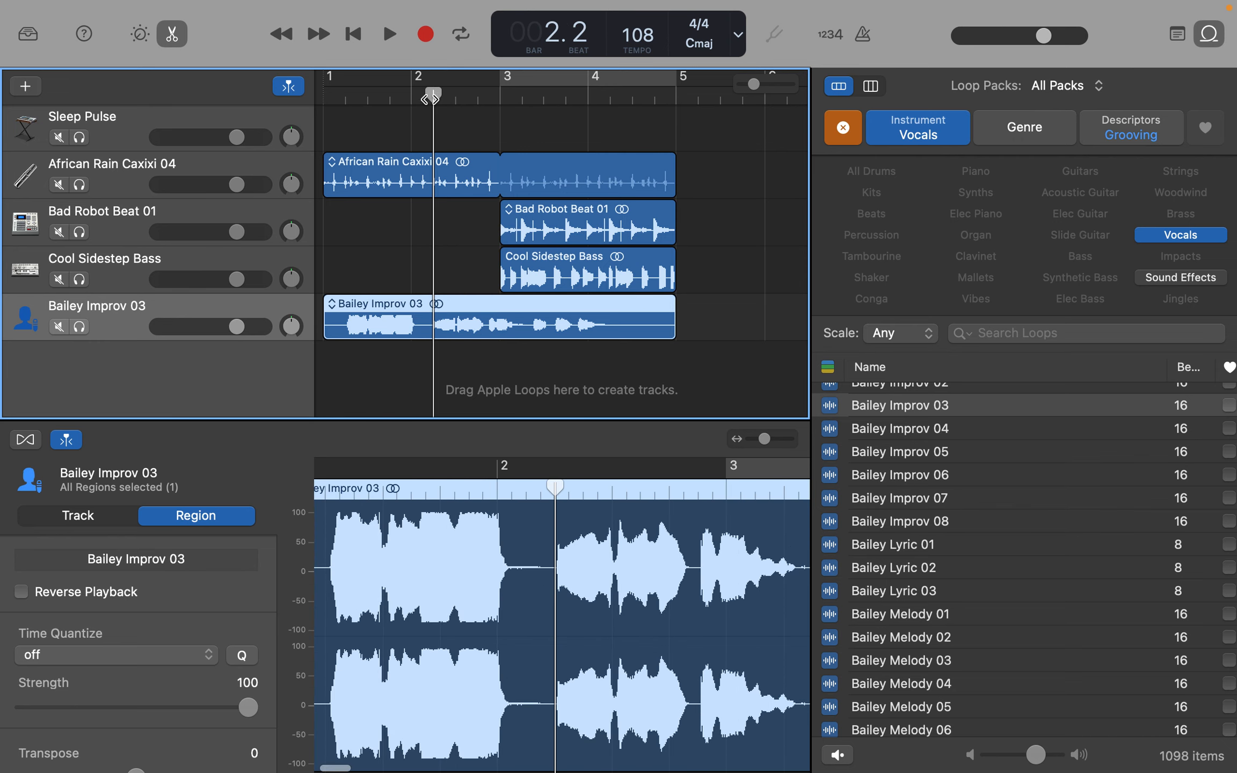
click(504, 99)
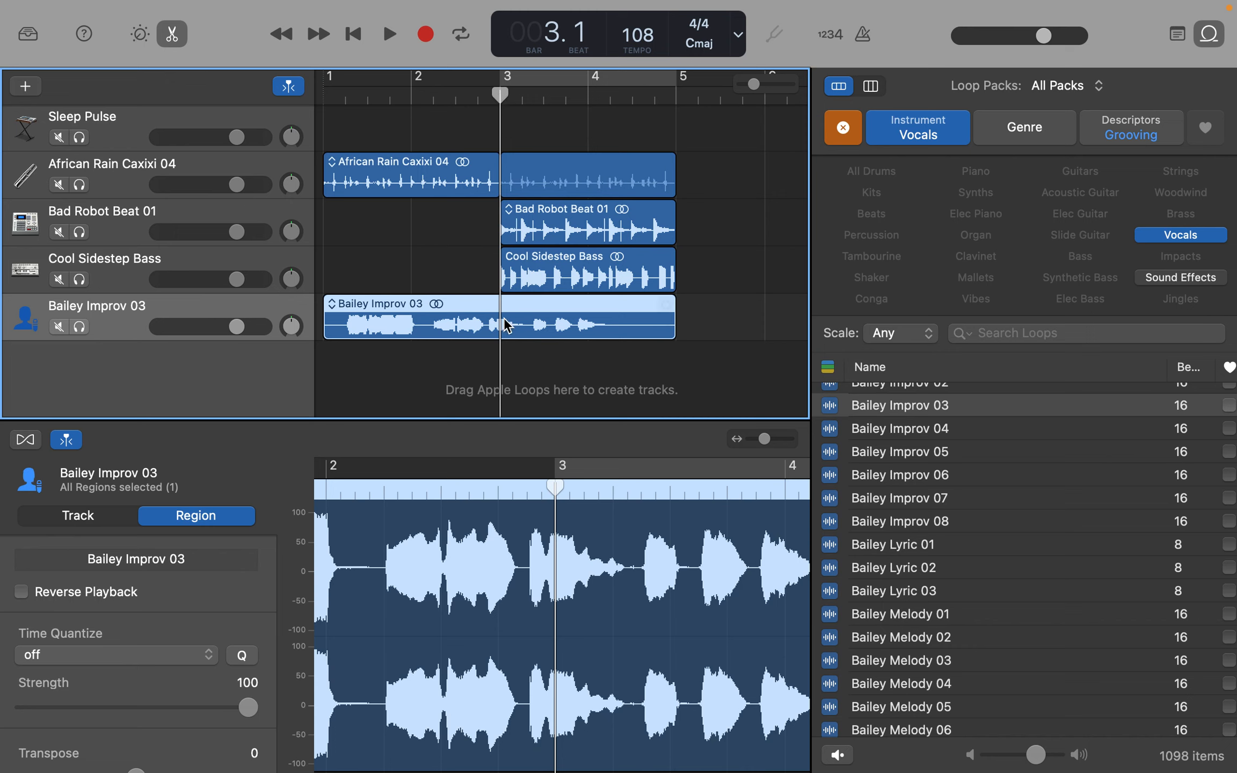
right_click(498, 301)
right_click(487, 306)
right_click(488, 305)
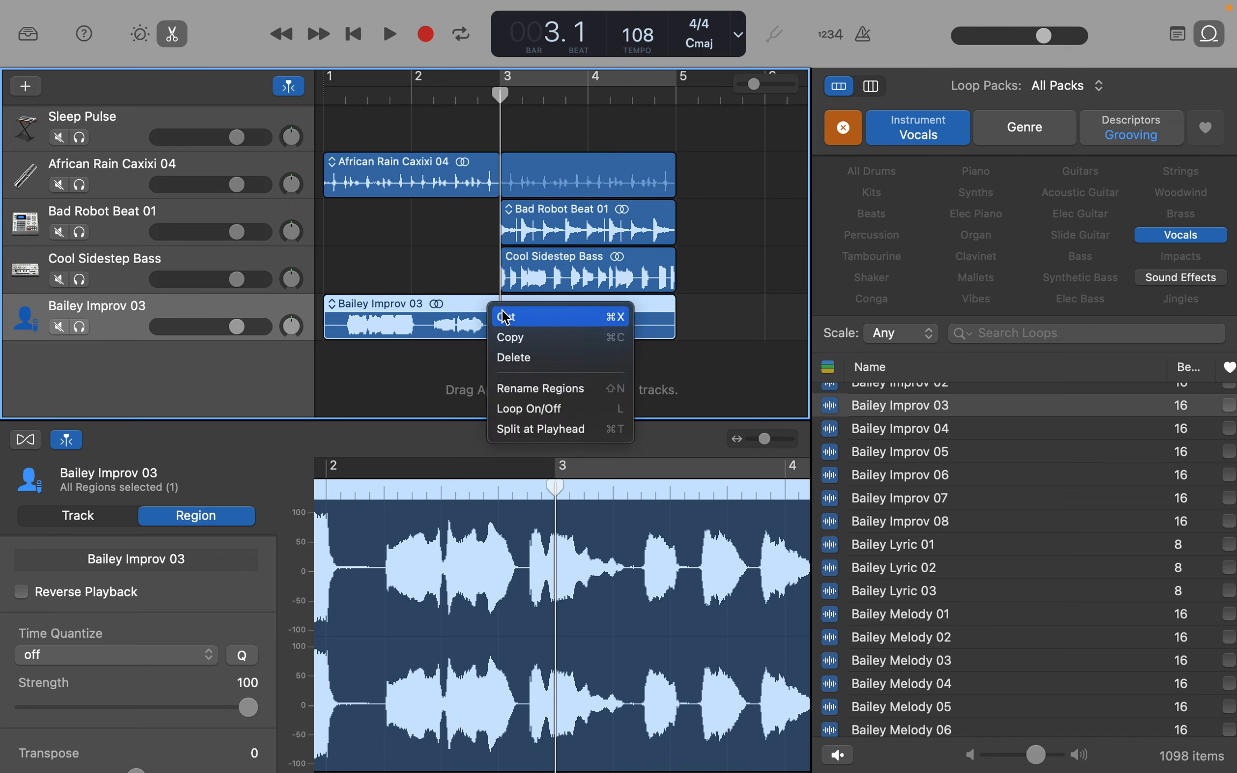
click(622, 435)
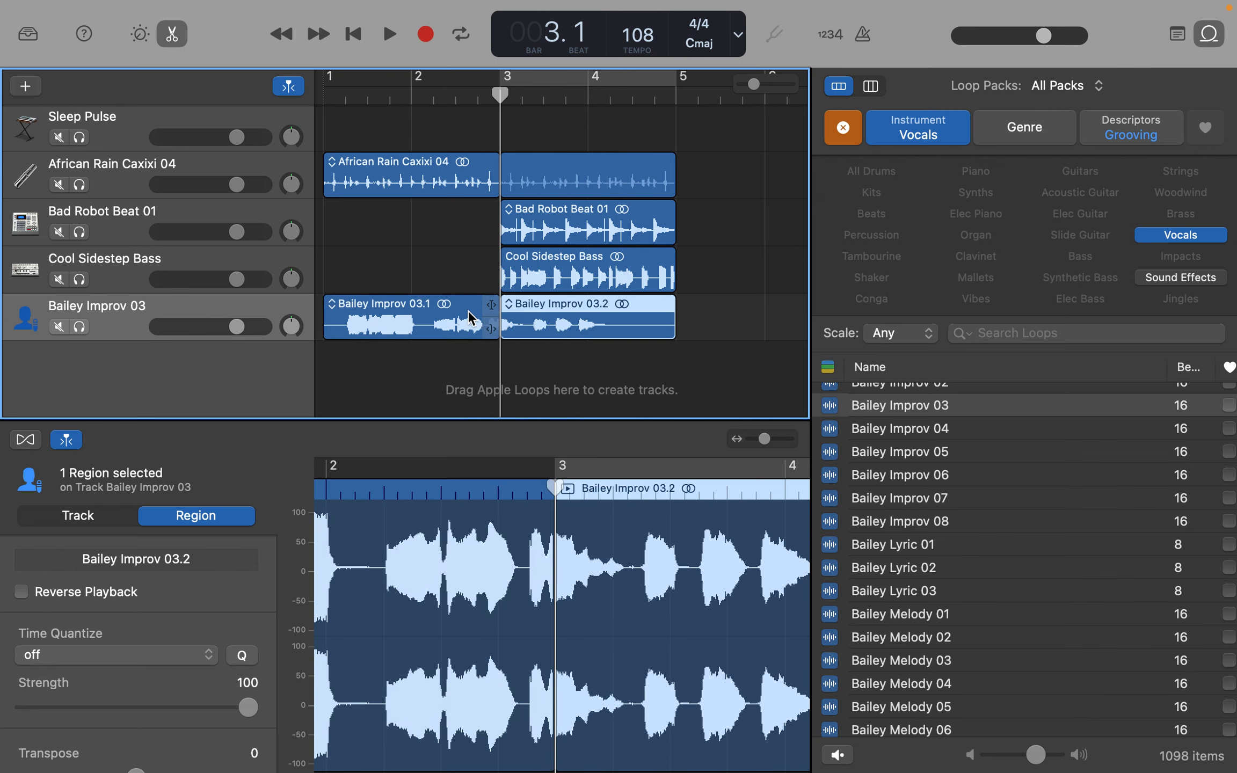
- Loop the regions of all four loop tracks from bar 3 through to bar 7 and play back the extended arrangement
drag(704, 315, 718, 161)
scroll(495, 198, left, 5)
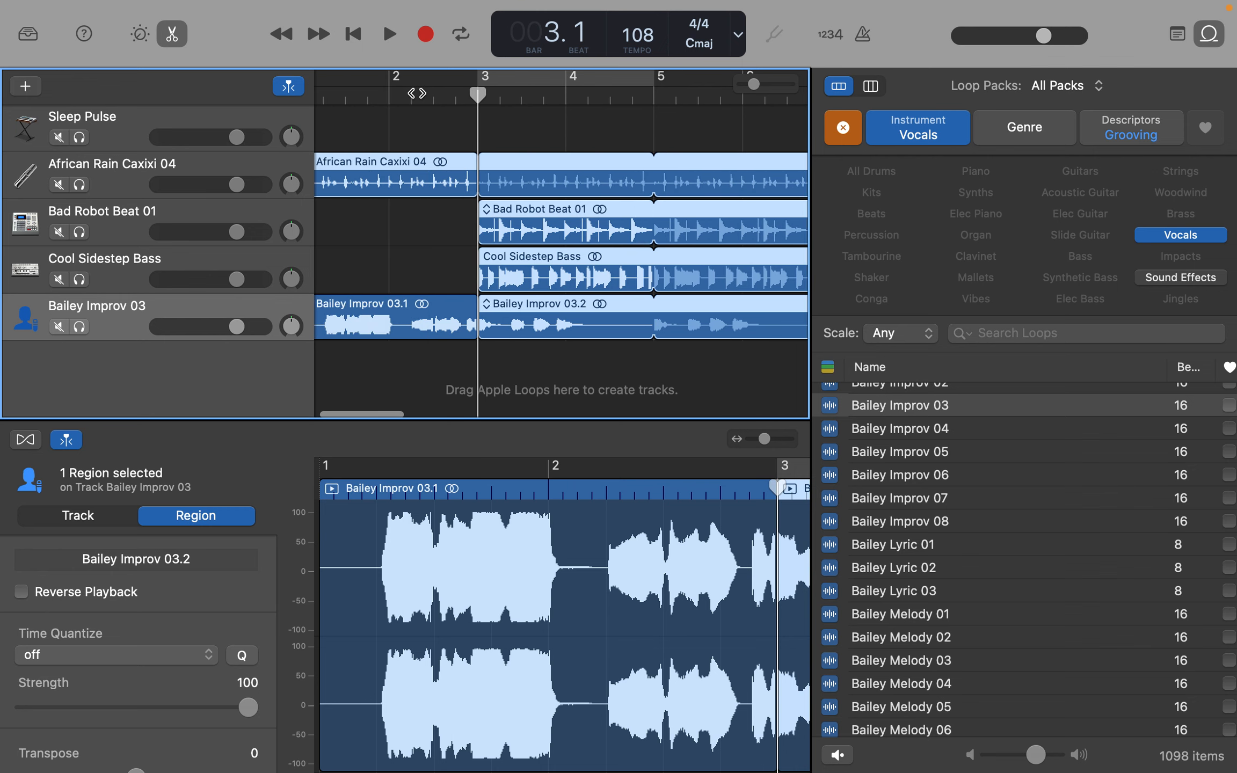
click(359, 99)
key(space)
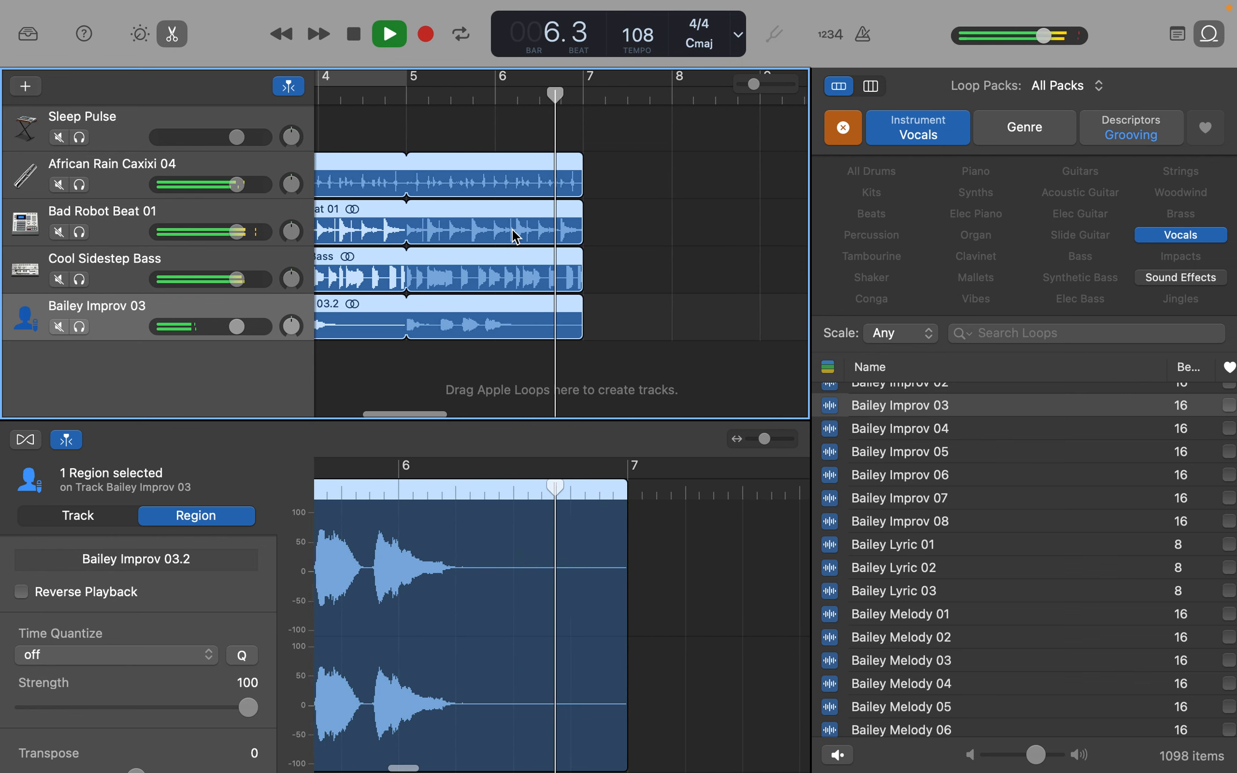
key(space)
- Audition the Carla Background 01 vocal loop on its own, and play the arrangement with bars 3 to 5 cycling
scroll(1056, 684, down, 10)
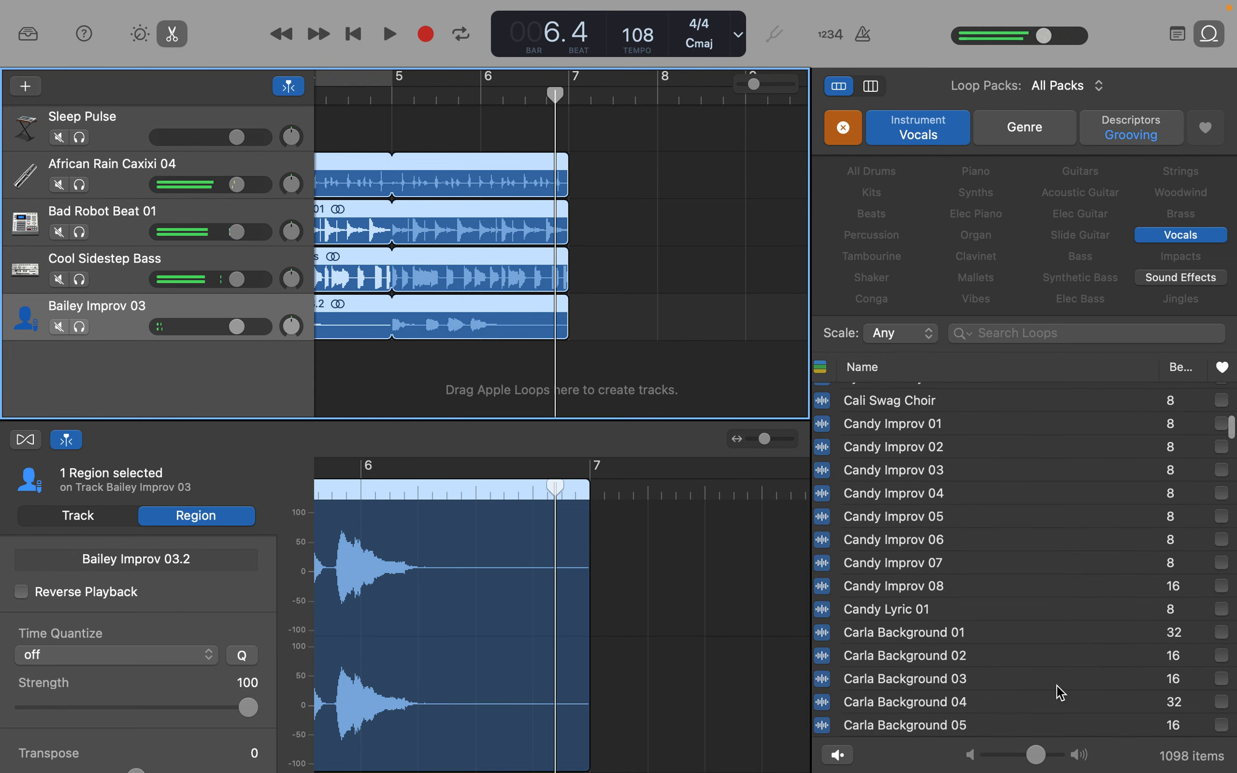
click(984, 627)
click(962, 632)
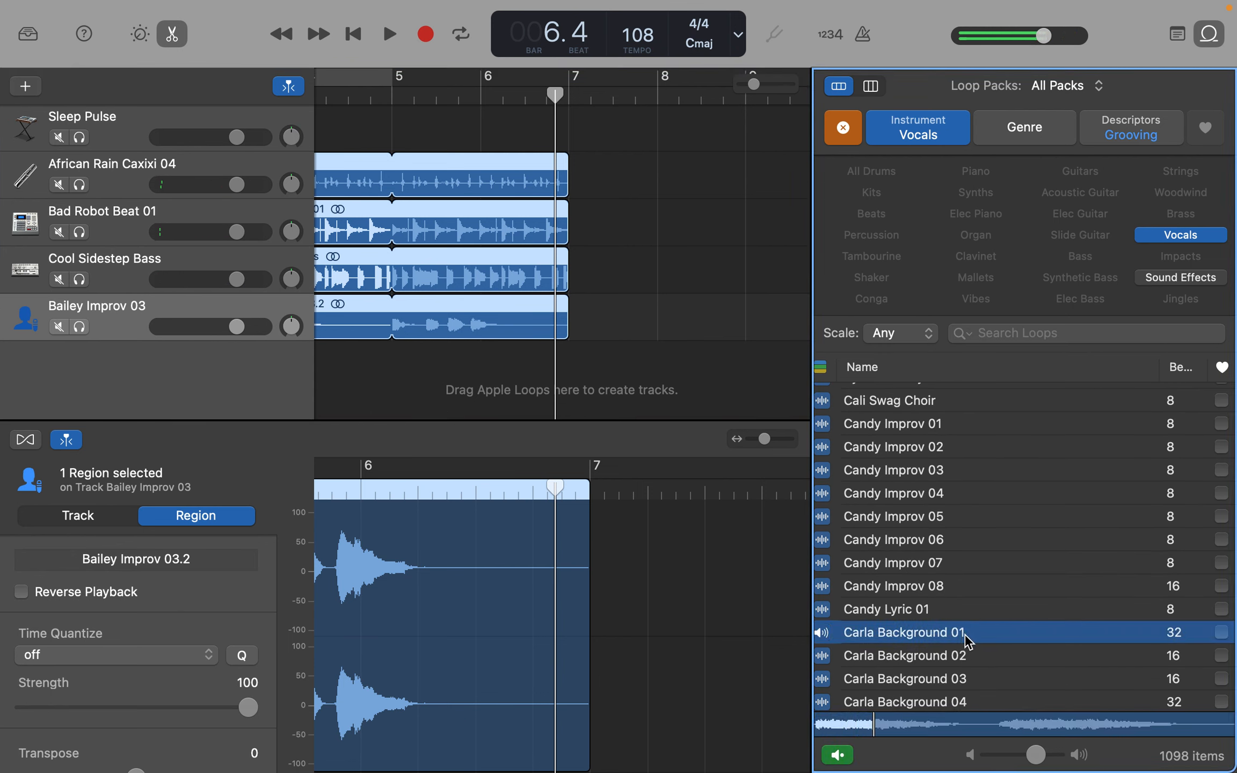
key(space)
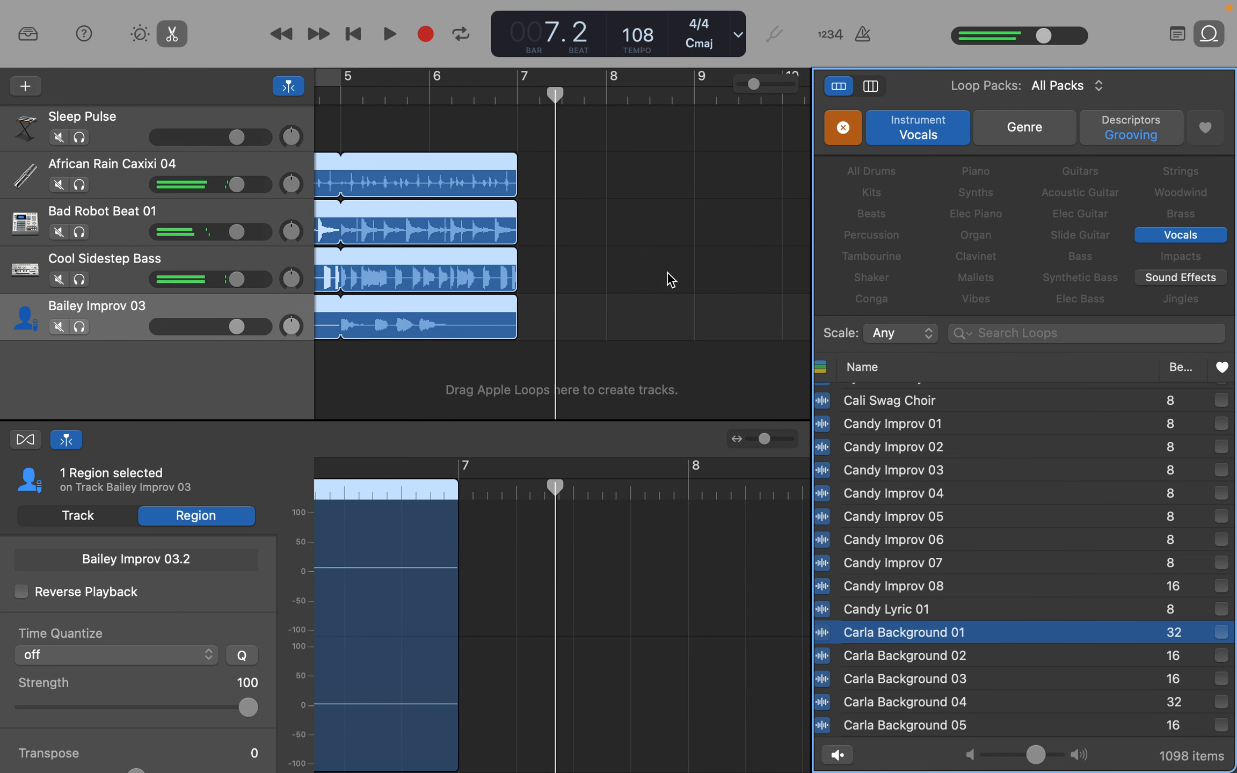
key(space)
key(space)
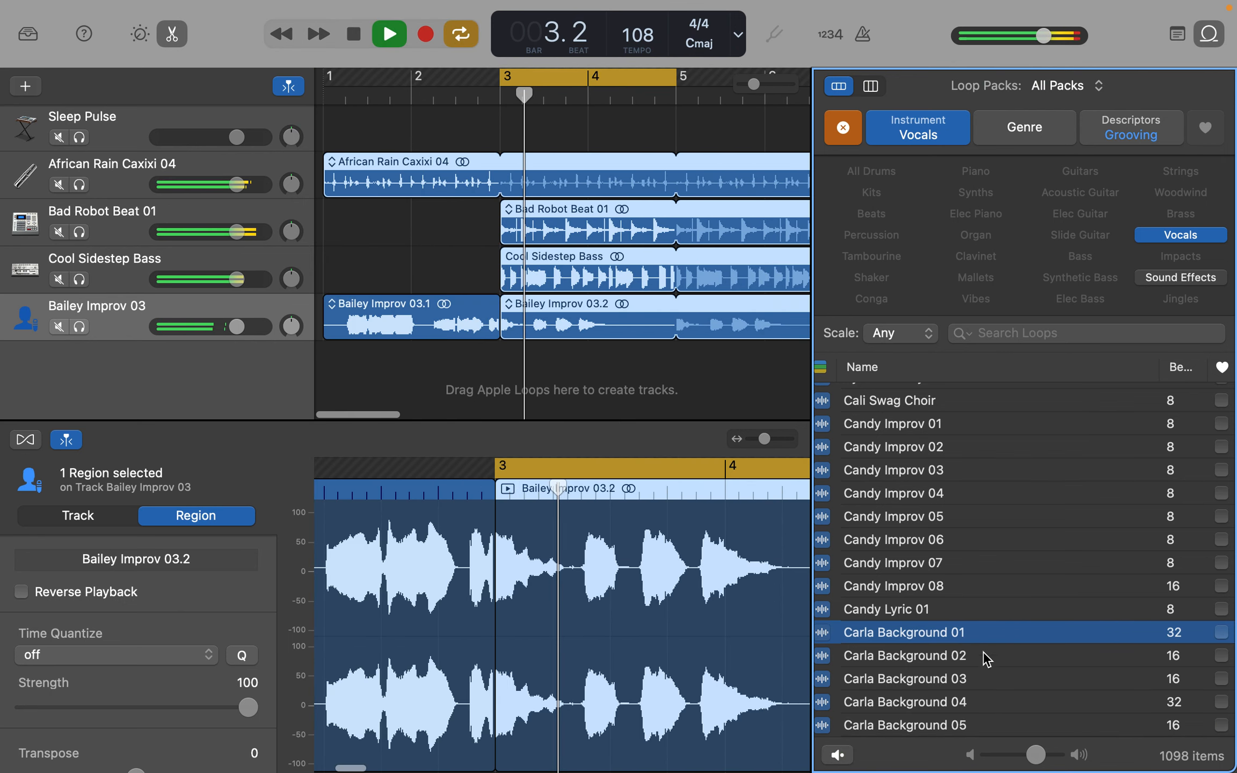
- Compare the Carla Background 01, 02 and 03 vocal loops against the playing cycled section
click(982, 638)
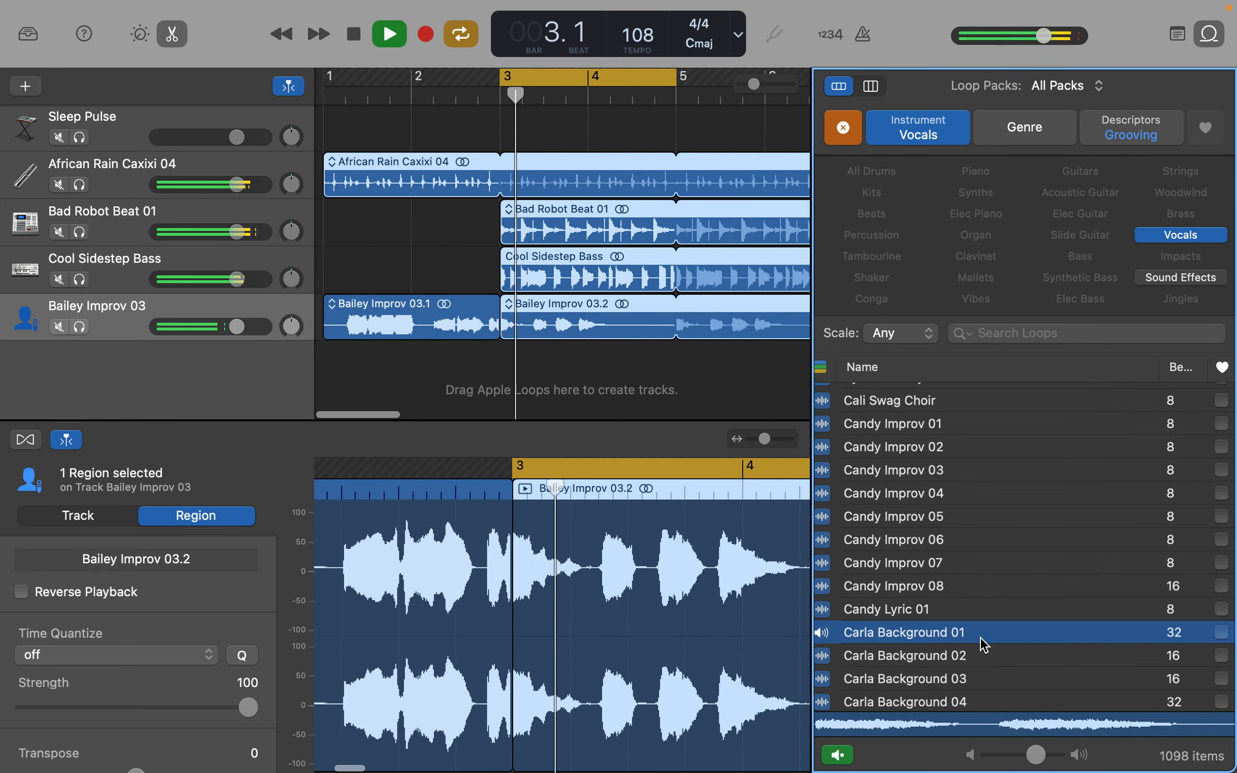
click(981, 656)
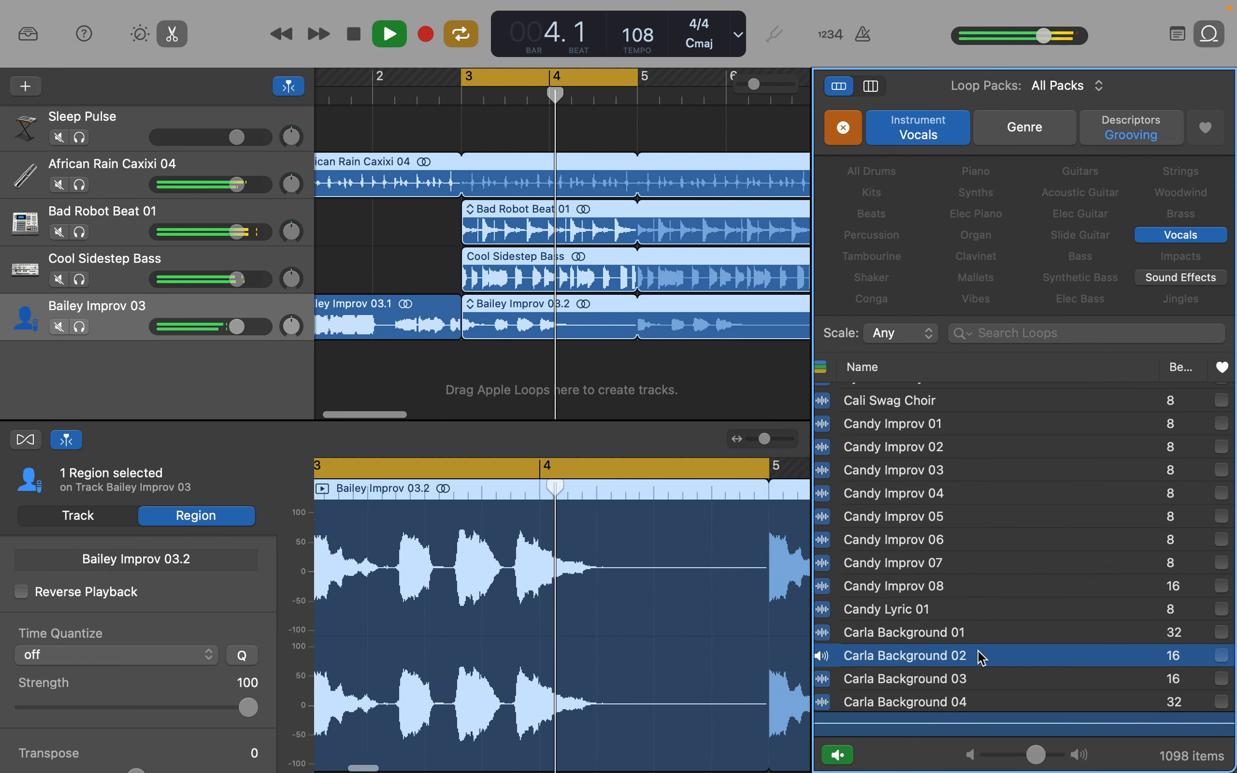
click(977, 680)
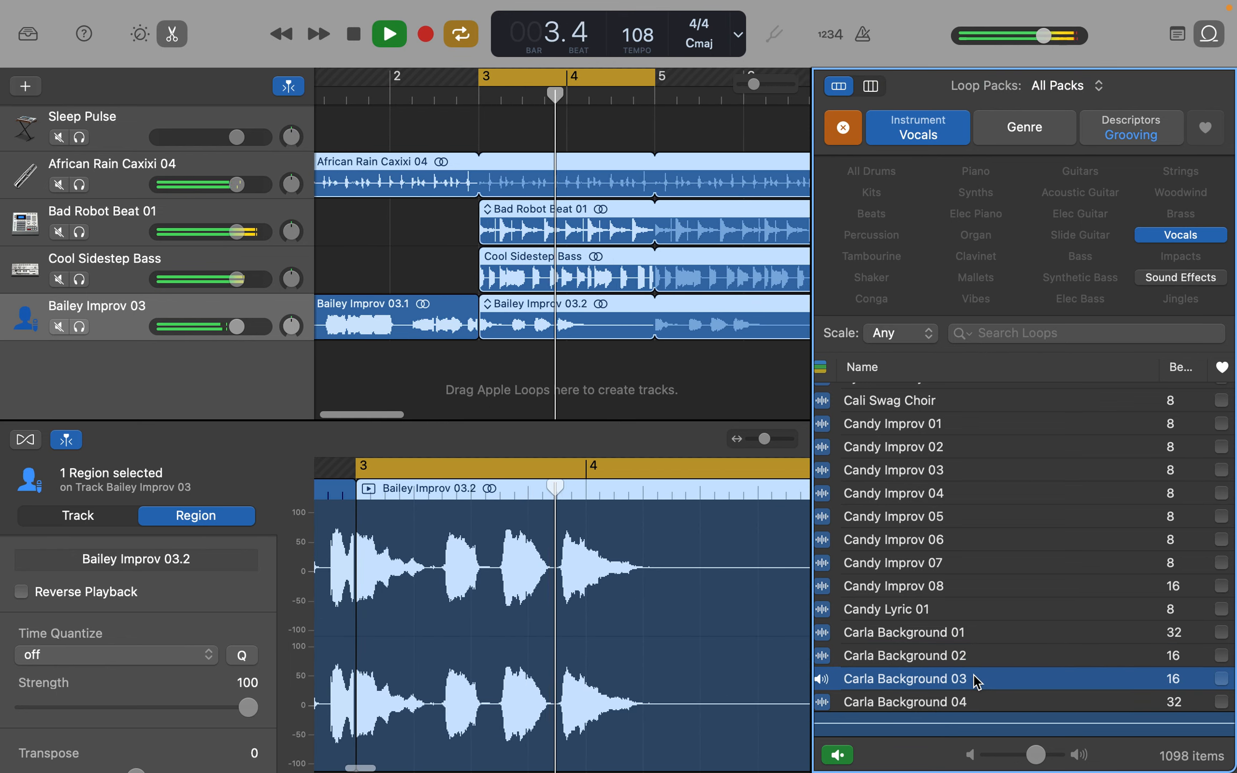
- Stop playback and add the Carla Background 01 loop as a new track starting at bar 3
key(space)
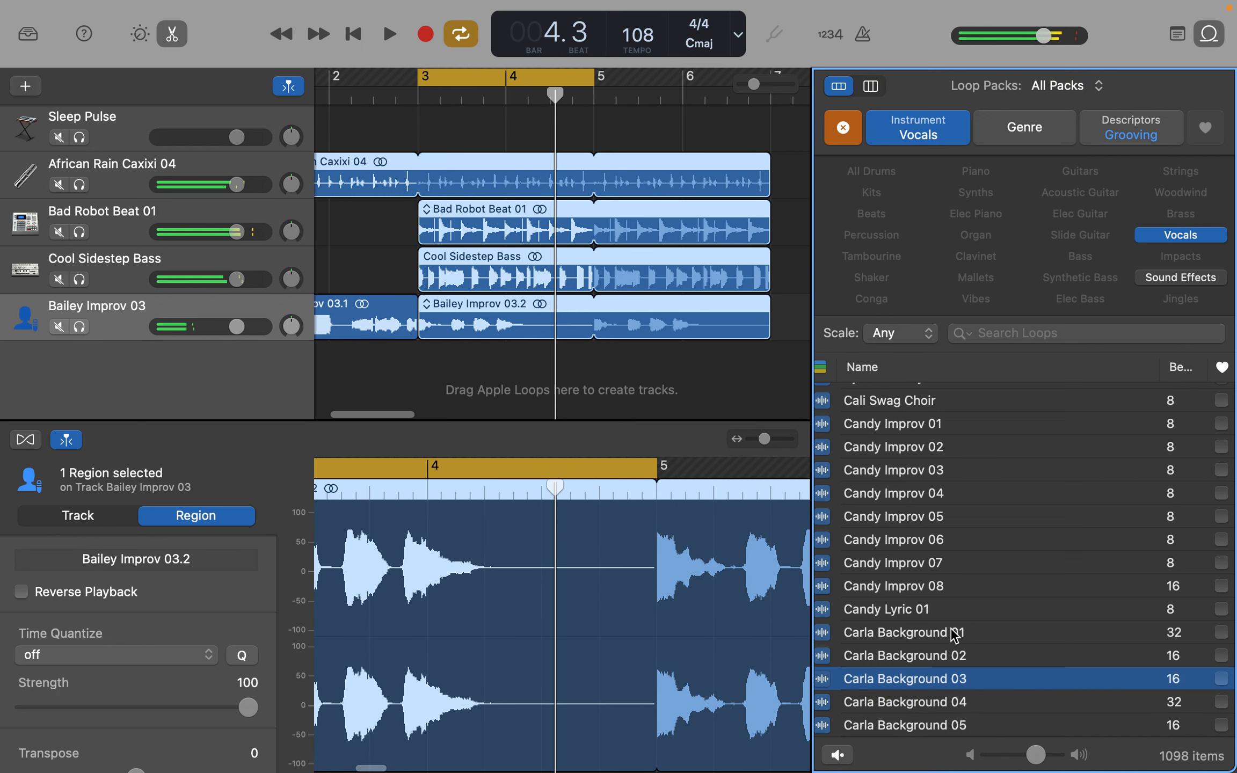
drag(955, 635, 419, 366)
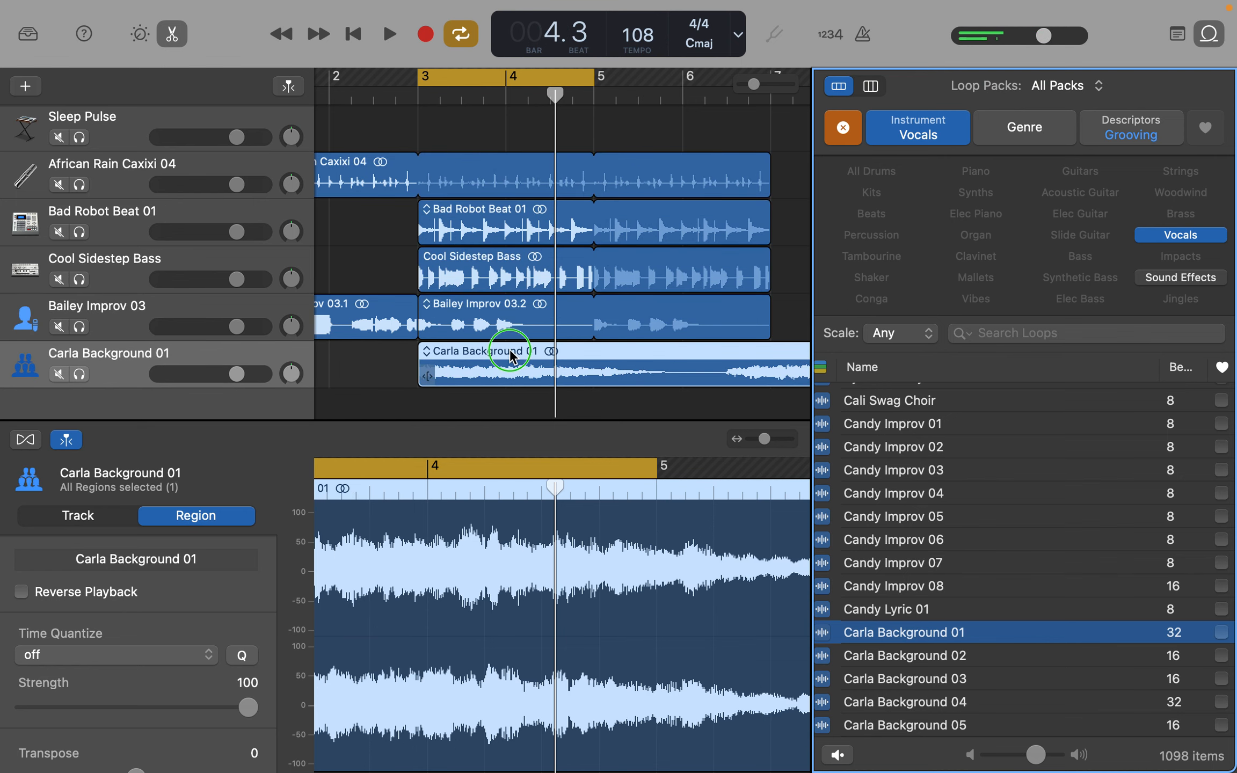
- Play the cycled section from bar 3 to hear the new Carla Background 01 region with the other tracks
right_click(510, 353)
click(490, 353)
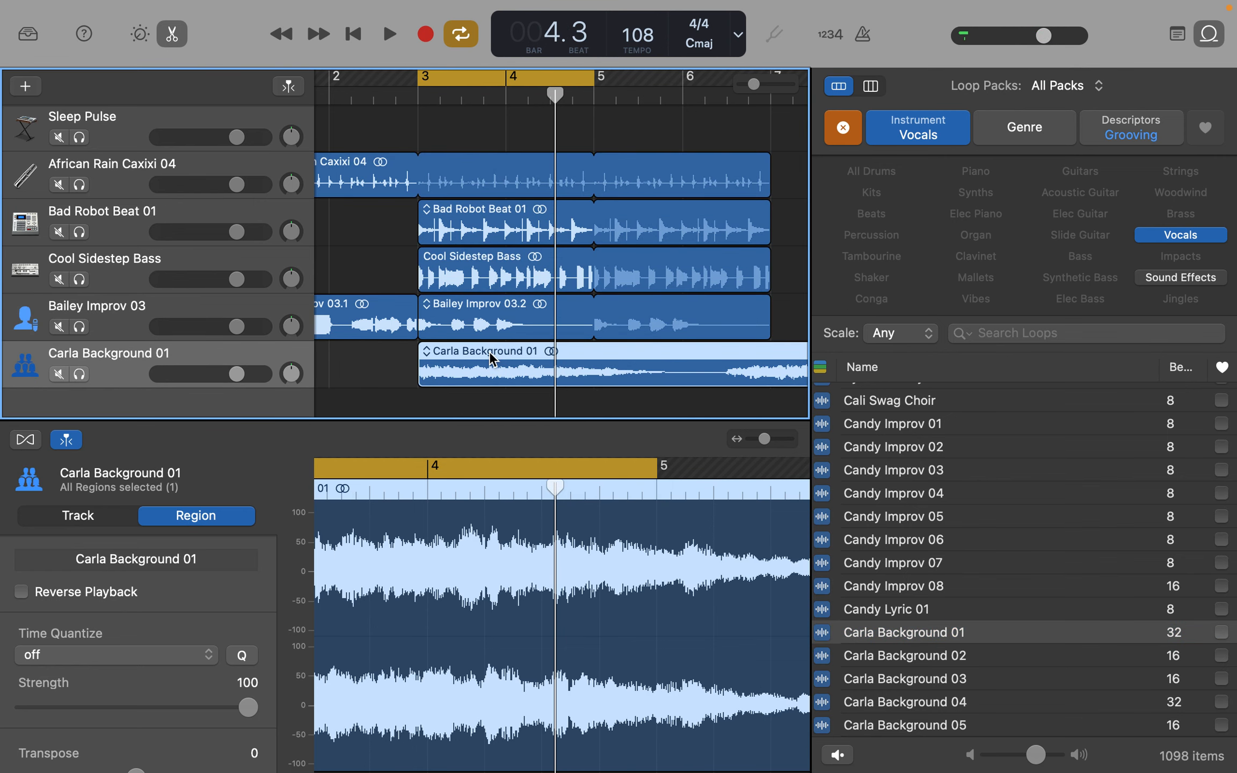
key(space)
key(space)
key(space)
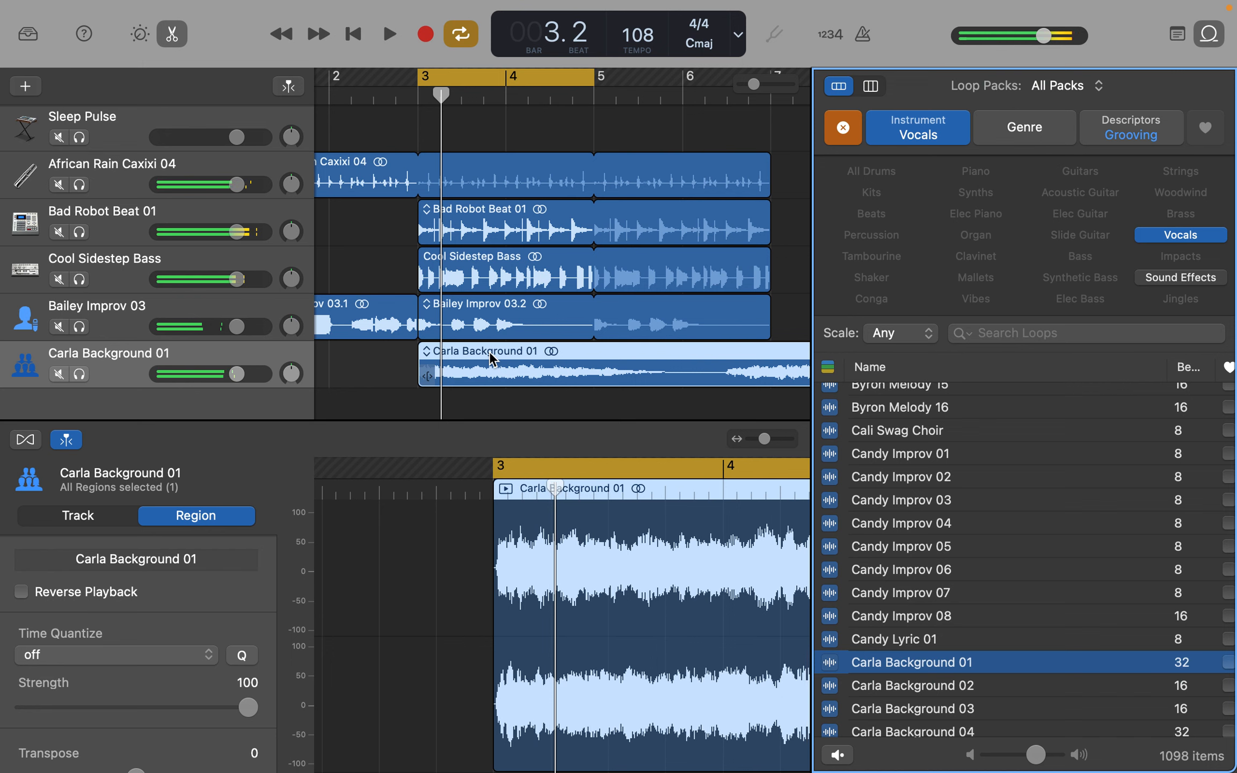
click(489, 353)
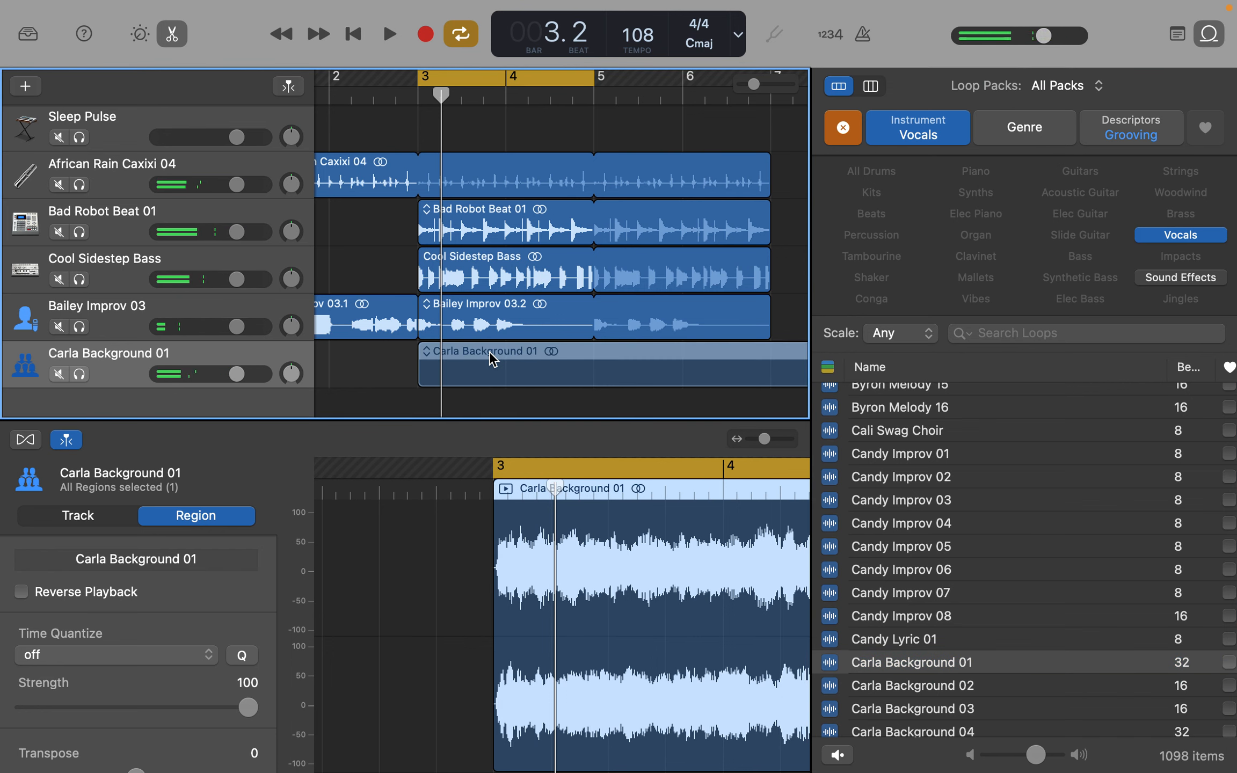
- Hide the loop browser and place the Carla Background 01 region on its own track at bar 3
drag(491, 359, 1212, 34)
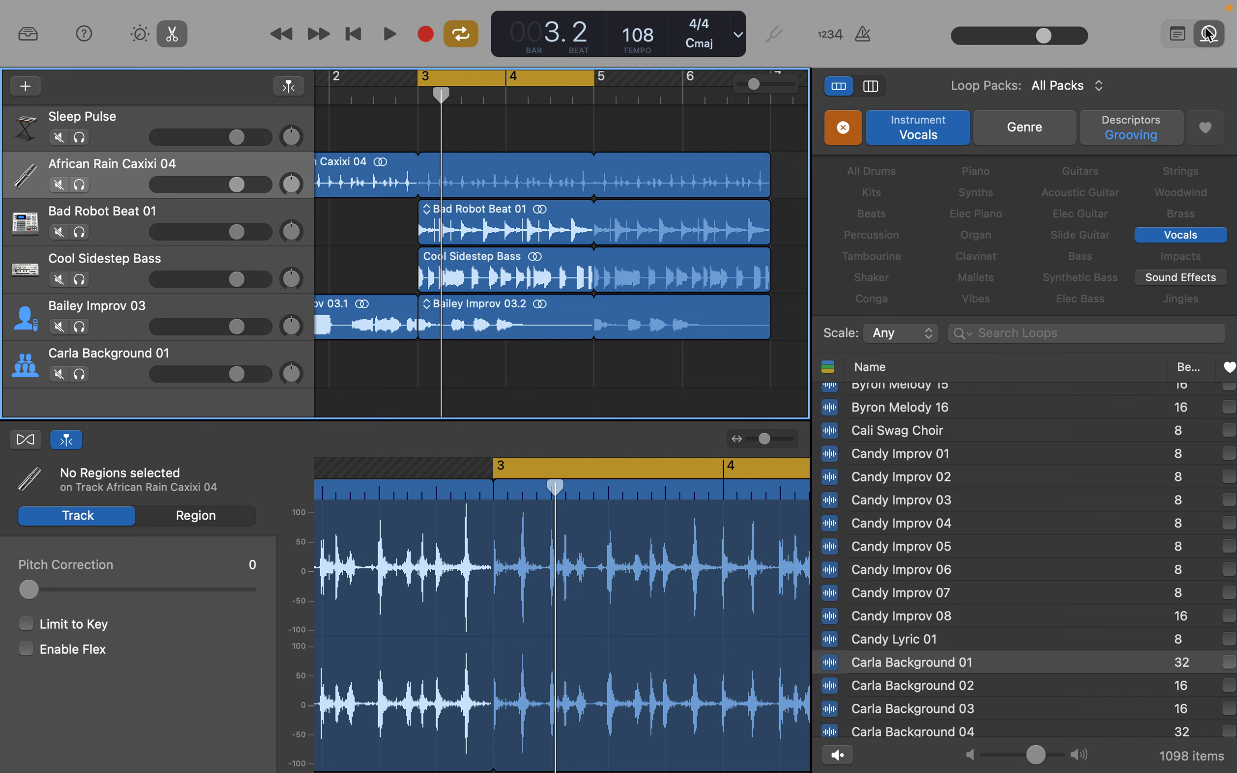
click(1207, 33)
scroll(625, 492, down, 10)
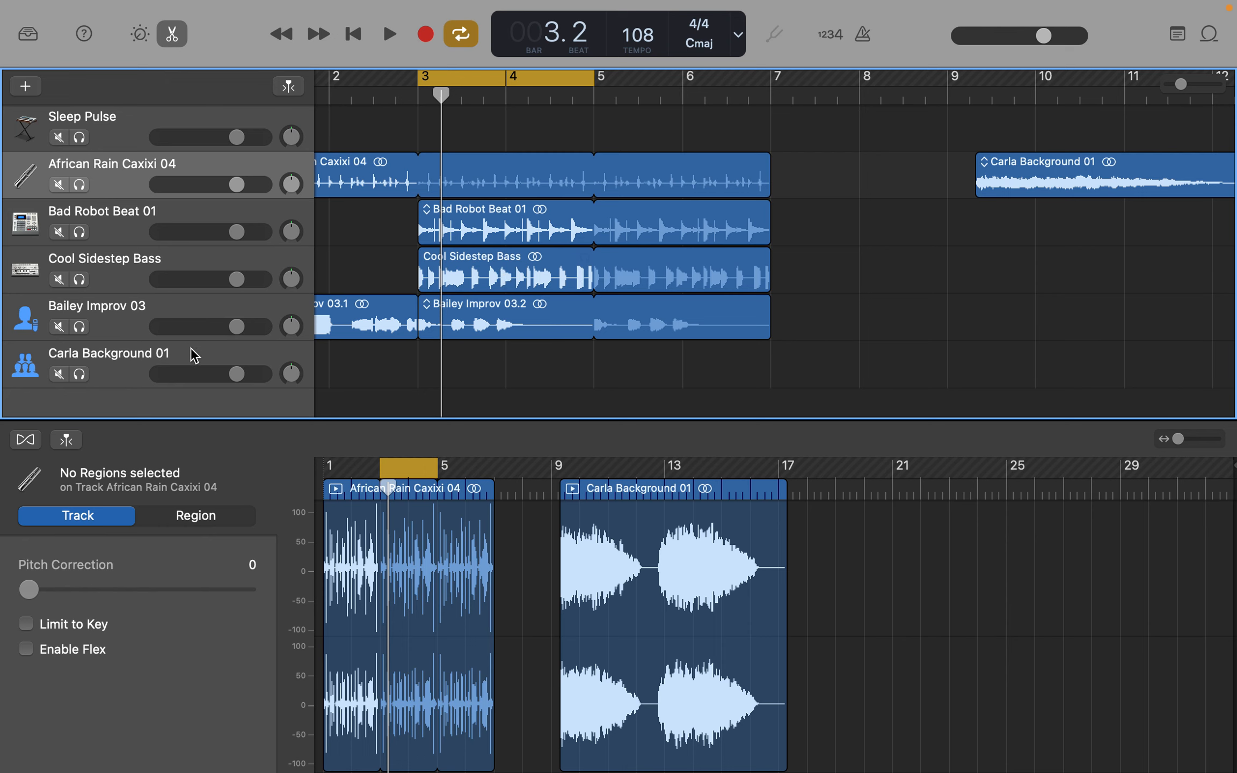
click(1052, 163)
drag(1105, 162, 550, 363)
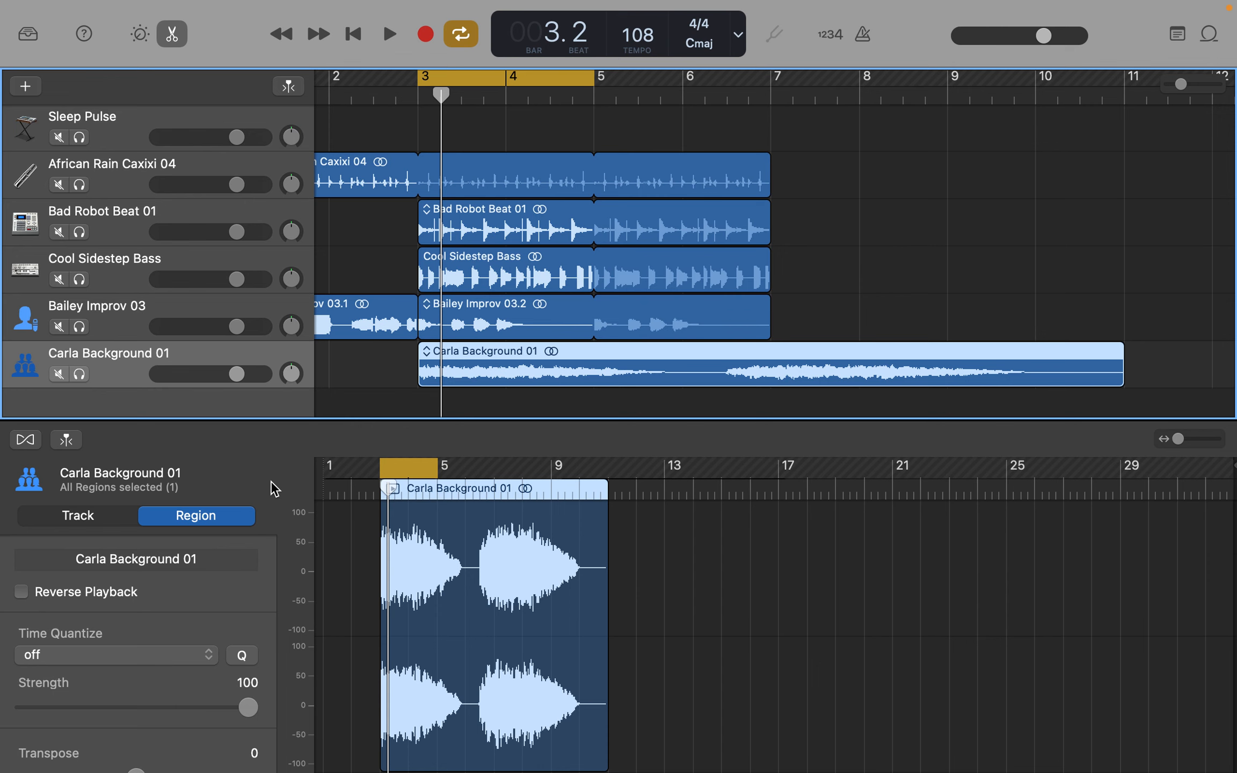
- Reverse the playback of the Carla Background 01 region and listen to it within the cycled section
click(22, 592)
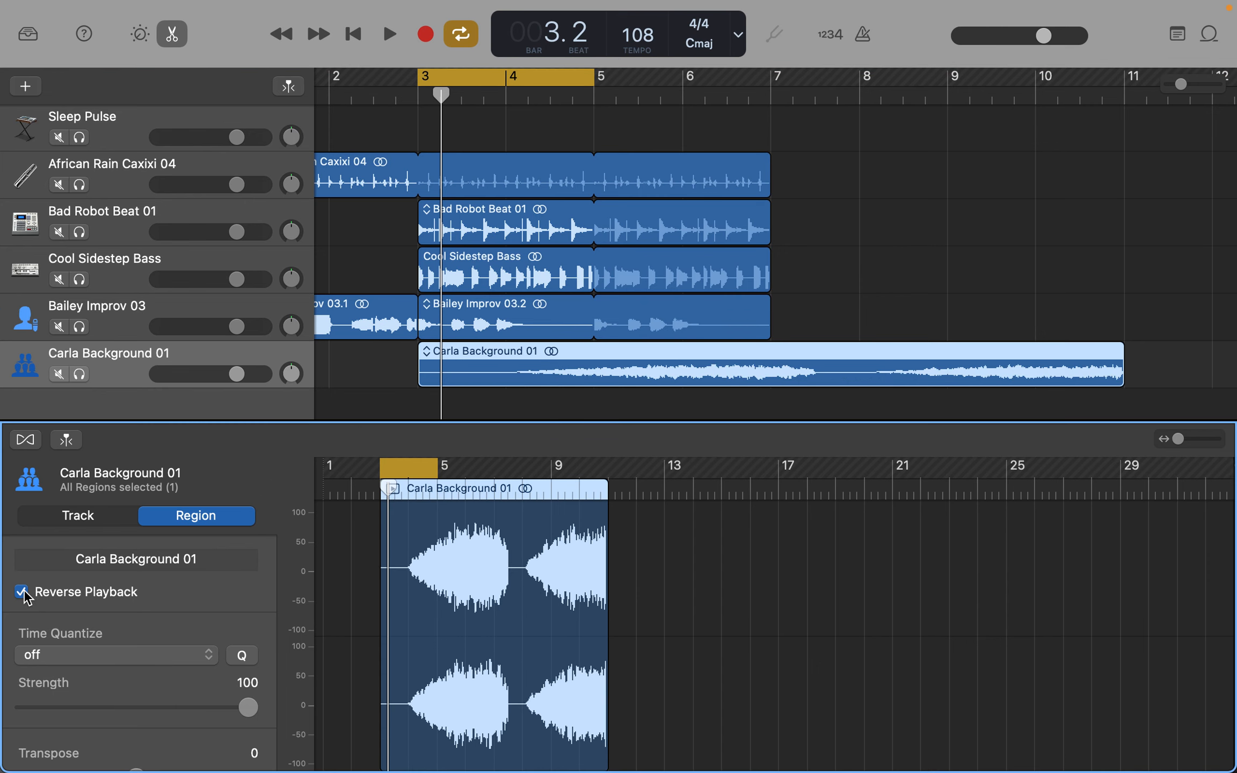
key(space)
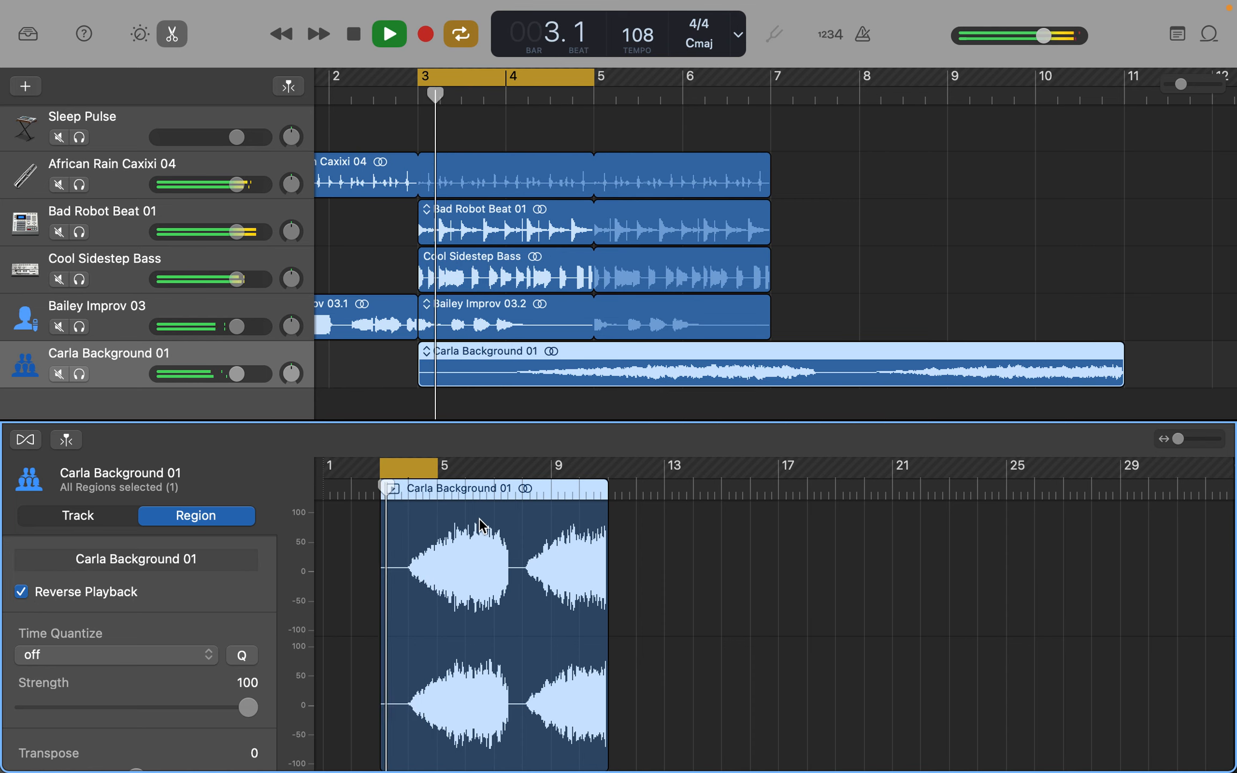
key(space)
- Move the reversed Carla Background 01 region to bar 1 and play the arrangement from the beginning with cycling off
scroll(752, 403, left, 3)
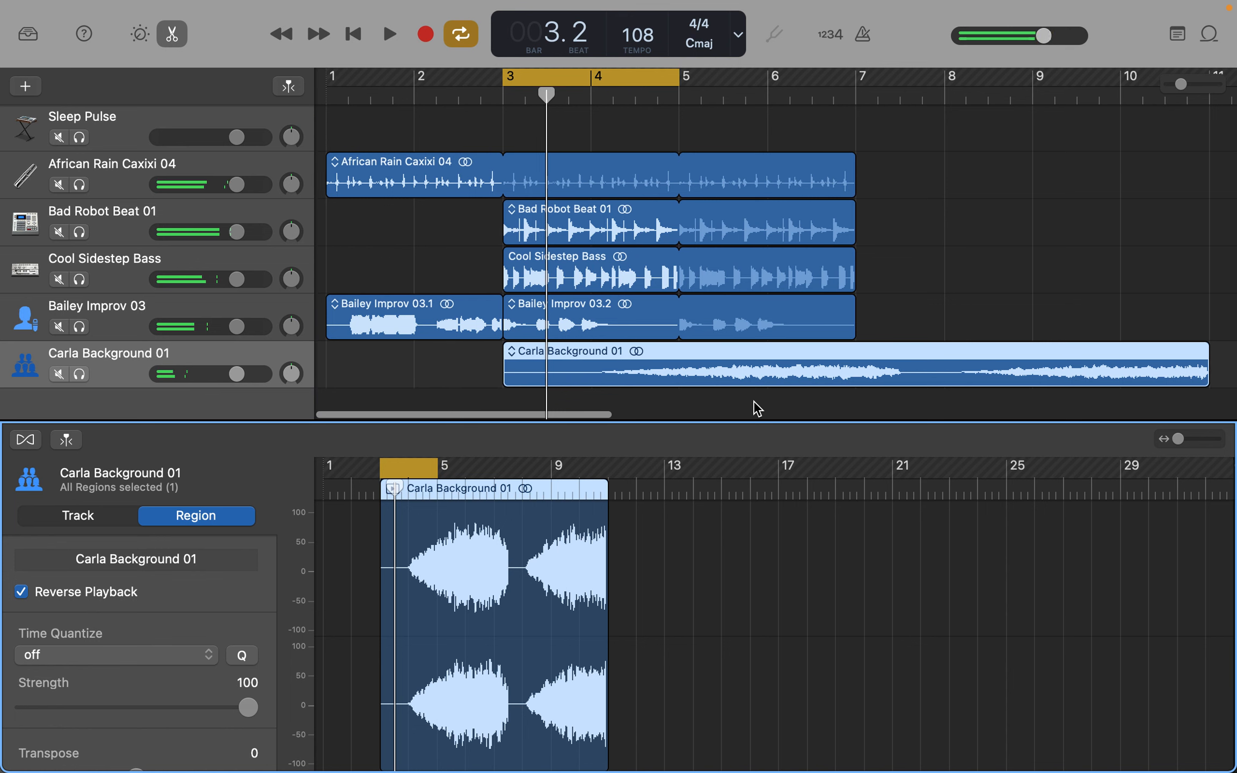
click(707, 360)
drag(706, 360, 613, 365)
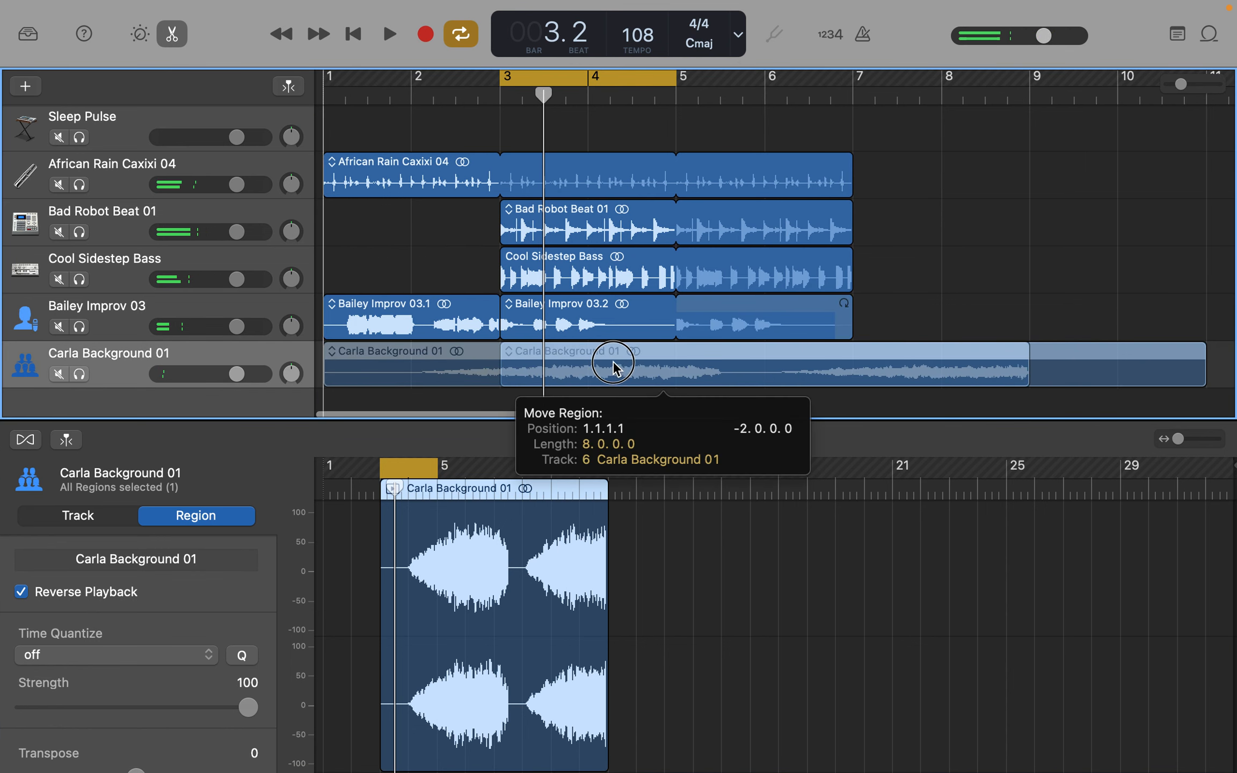
drag(509, 359, 510, 359)
click(464, 36)
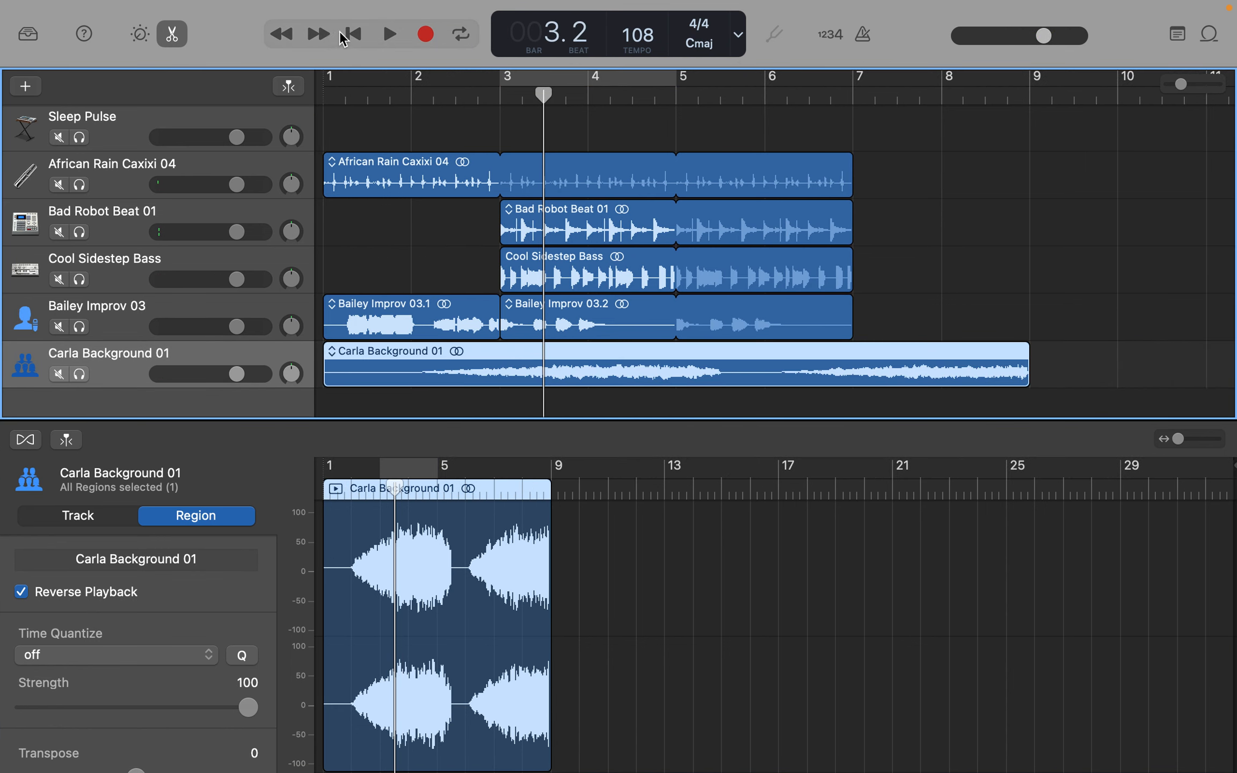
click(356, 36)
key(space)
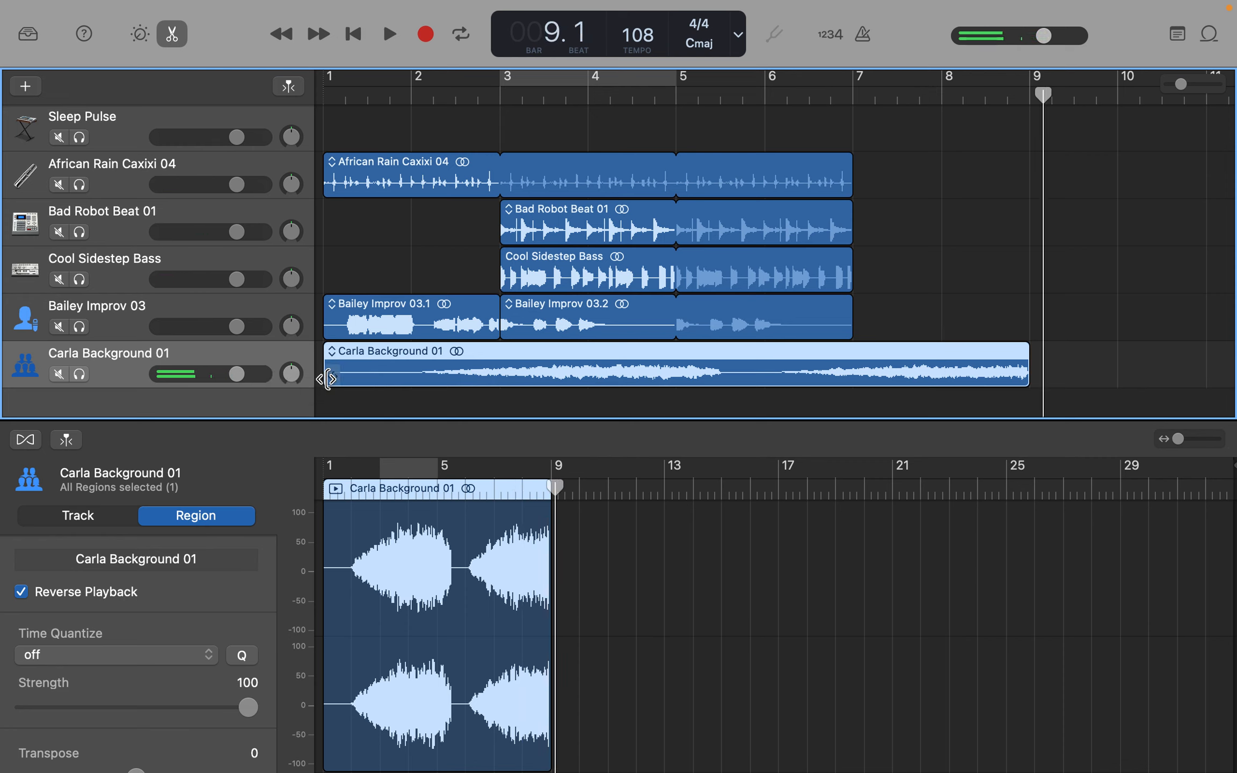
- Trim the first bar off the reversed Carla Background 01 region, shifting it back to bar 1, and play the arrangement from the start
drag(328, 379, 415, 386)
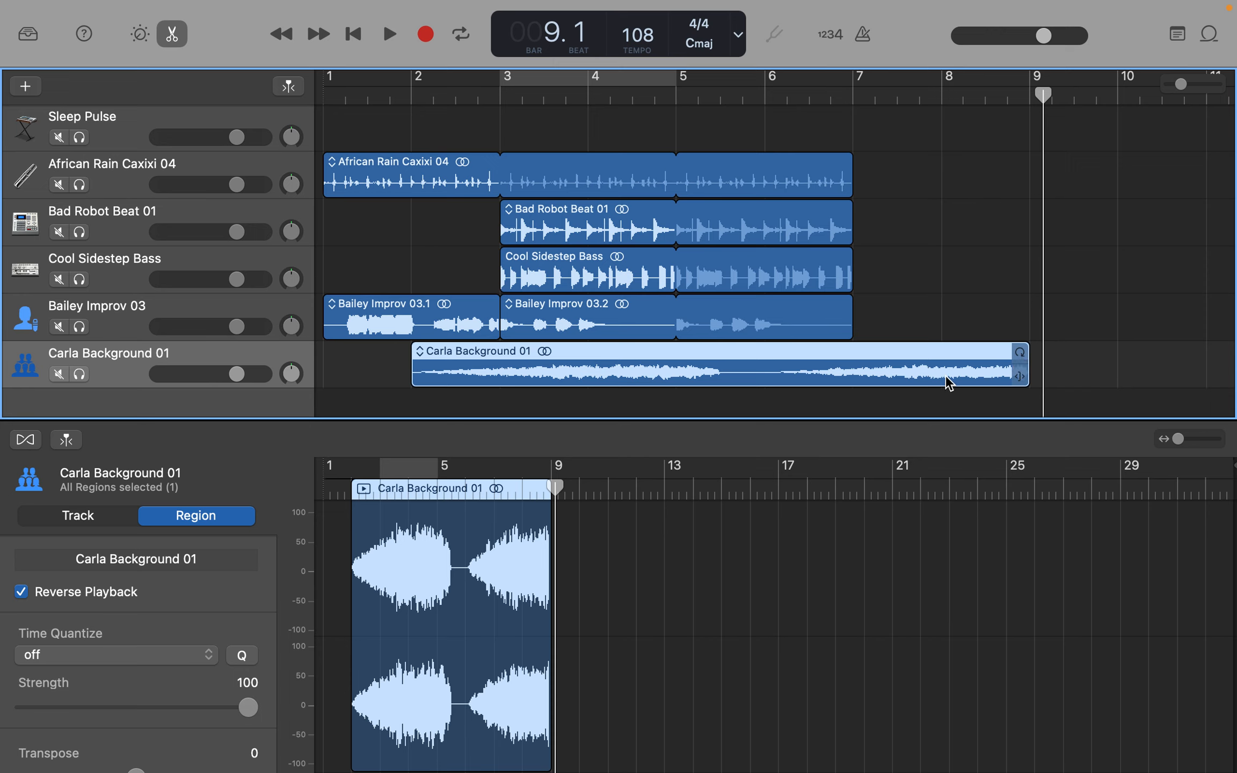
drag(568, 356, 474, 364)
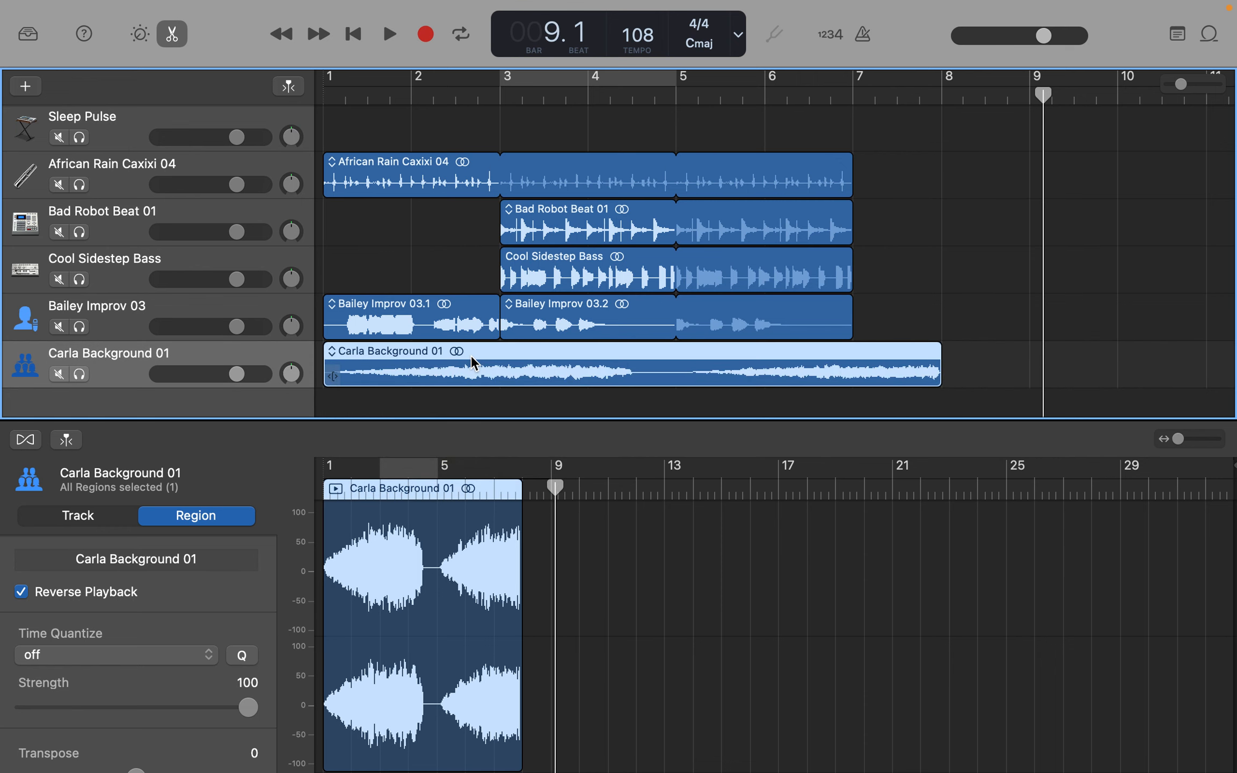
click(354, 35)
key(space)
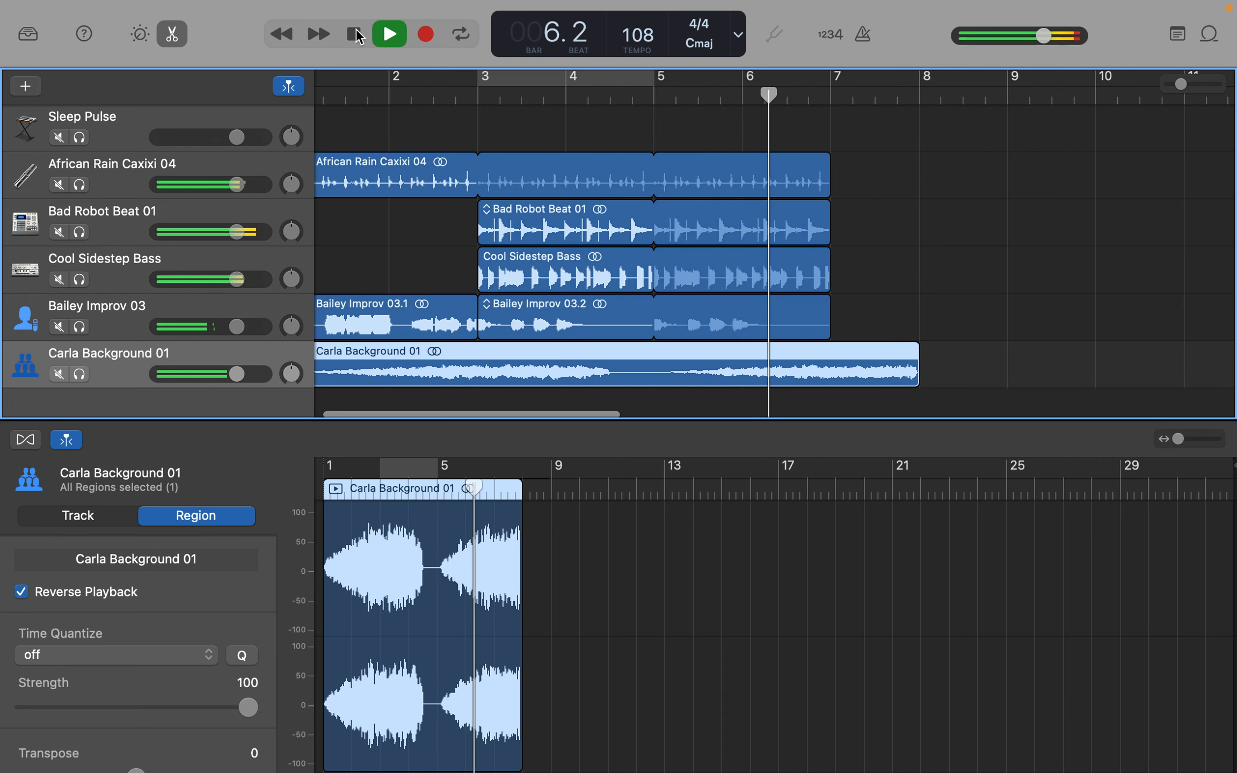
click(355, 30)
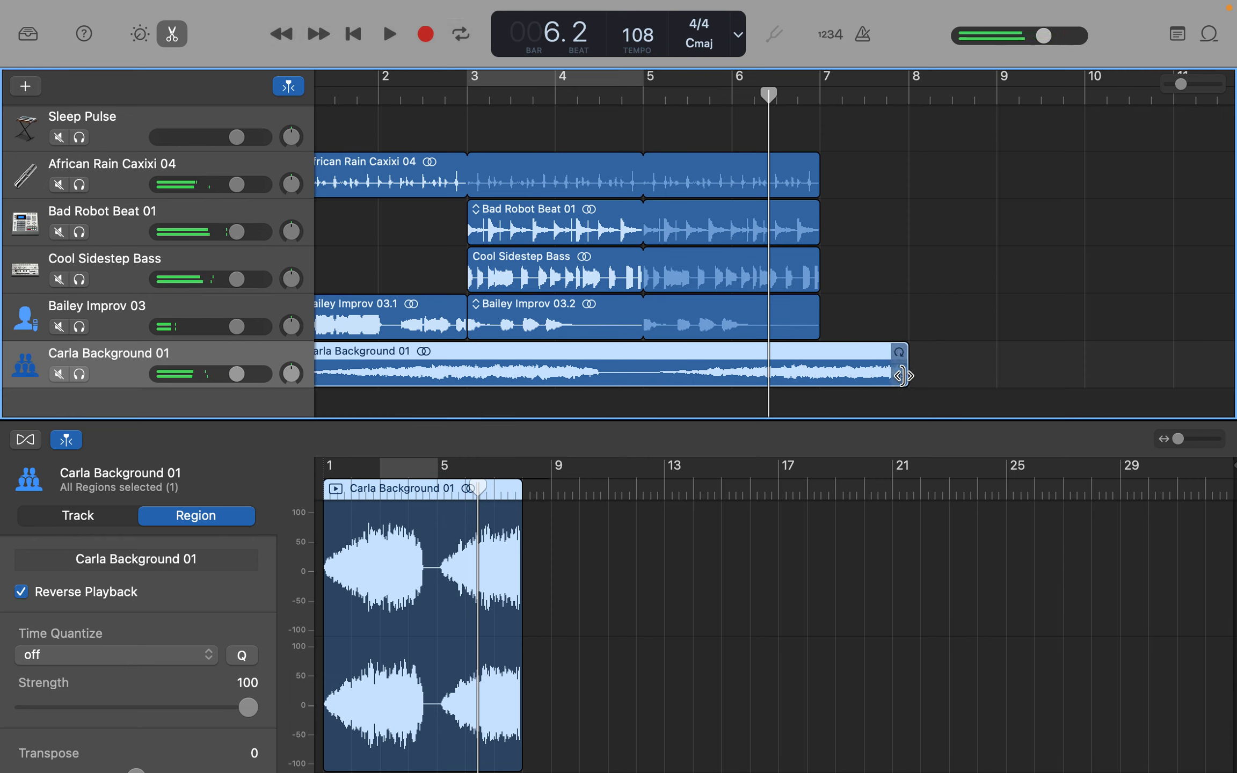
- Shorten the Carla Background 01 region to end about halfway through bar 4, loop it through to bar 7 and play it back
drag(702, 384, 816, 360)
key(space)
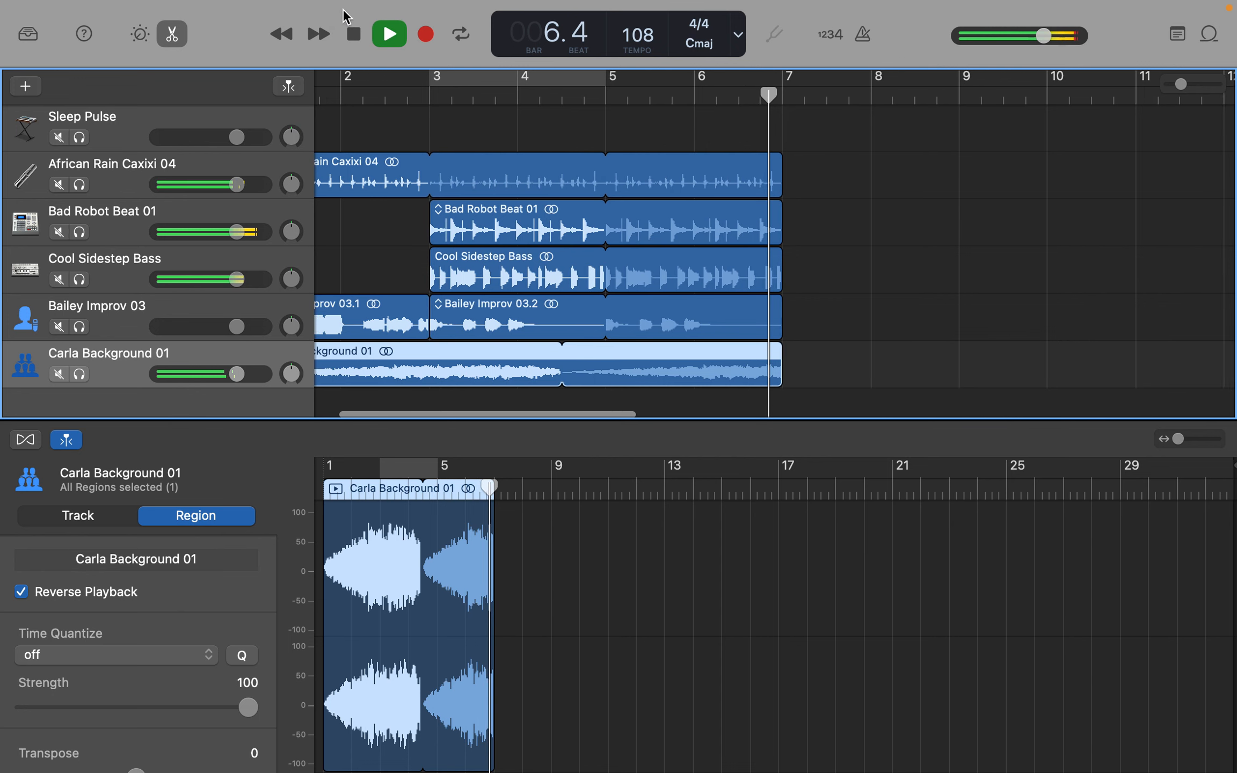
key(Return)
- Lower the Carla Background 01 track's volume slightly while the arrangement plays, and stop playback at bar 7
drag(236, 375, 213, 377)
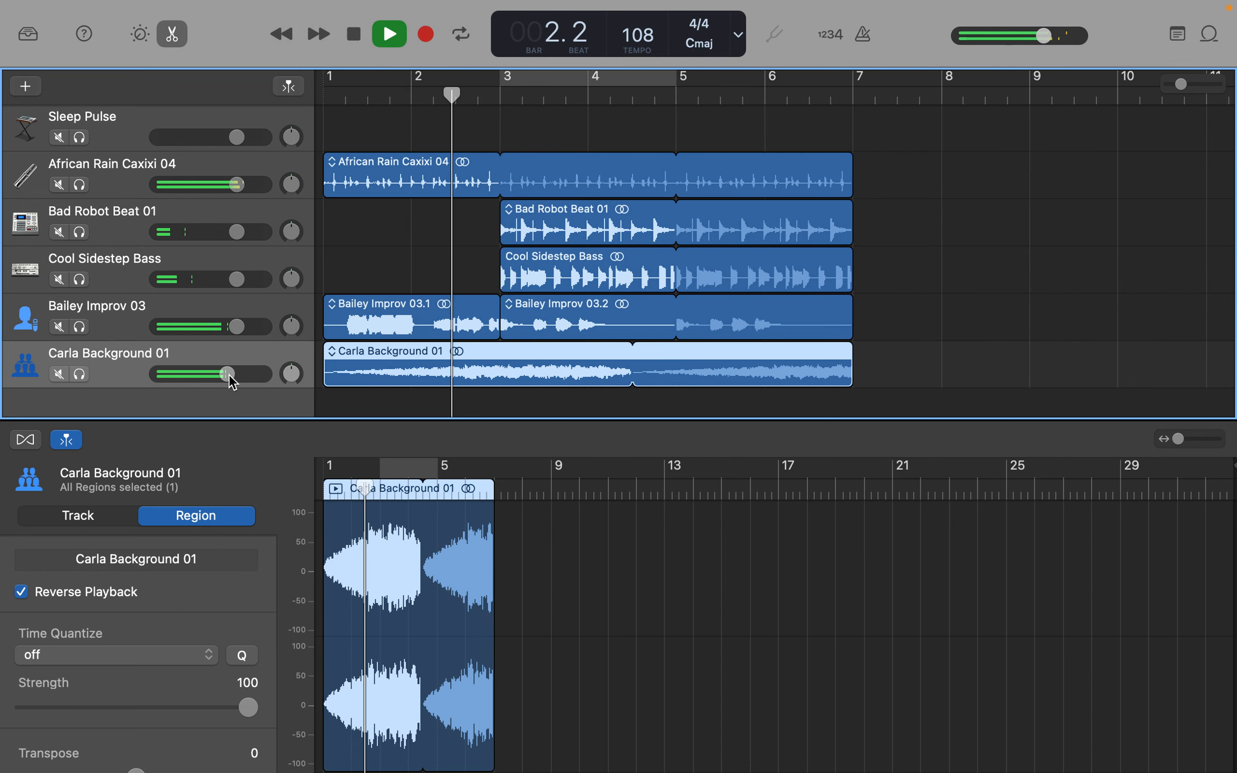
click(229, 374)
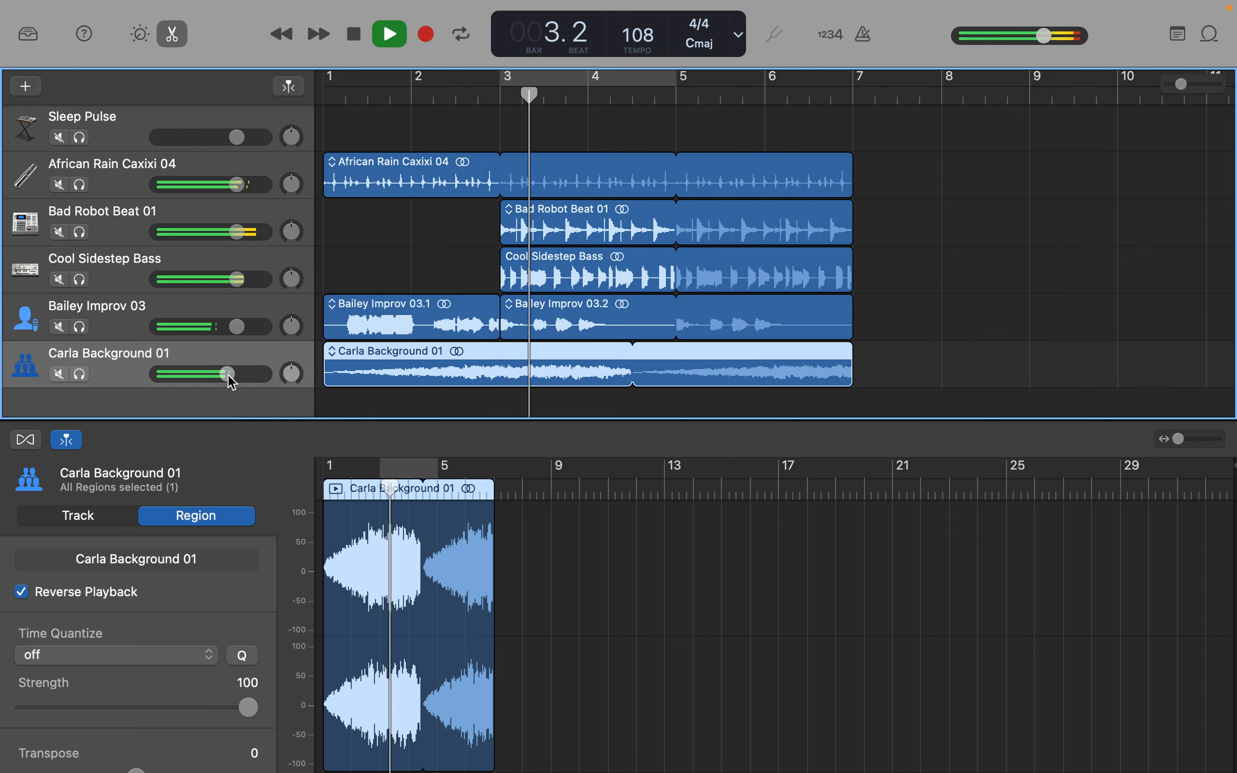
drag(229, 374, 225, 377)
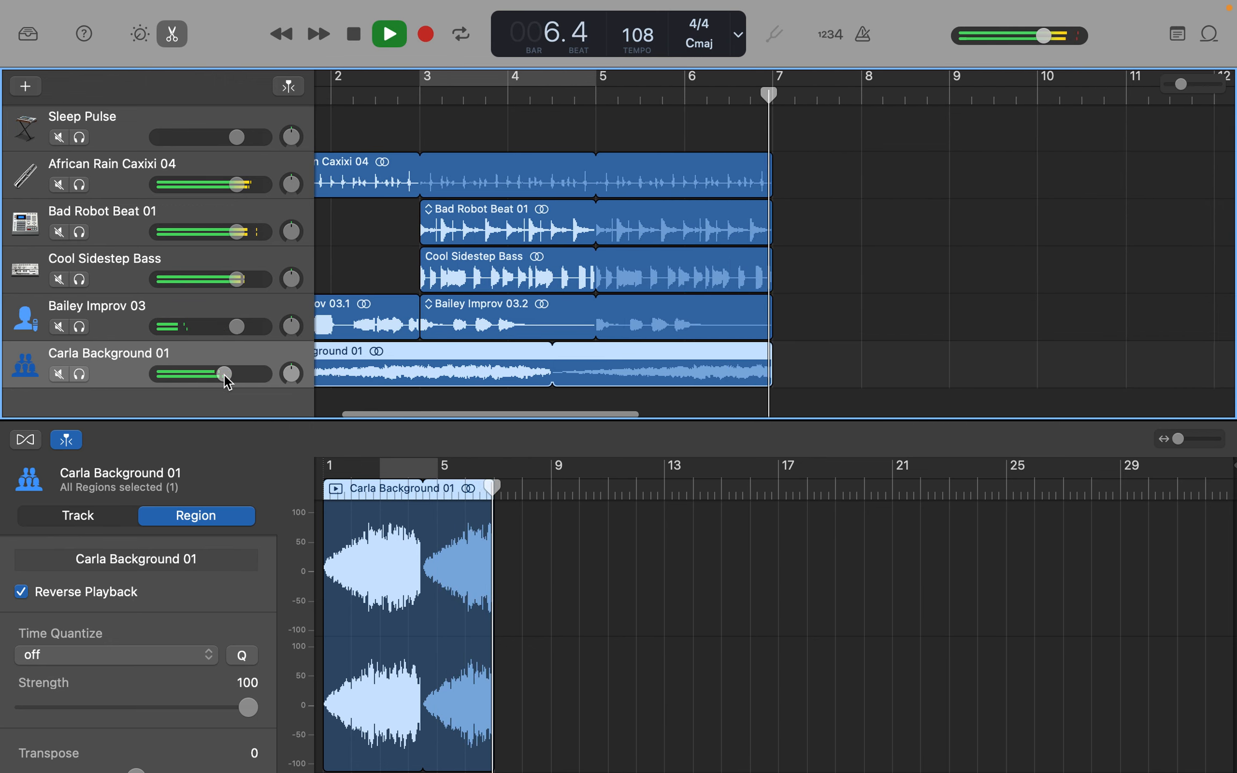
key(space)
- Turn cycling of bars 3 to 5 back on and filter the Apple Loops by Elec Guitar instead of Vocals
scroll(909, 318, down, 3)
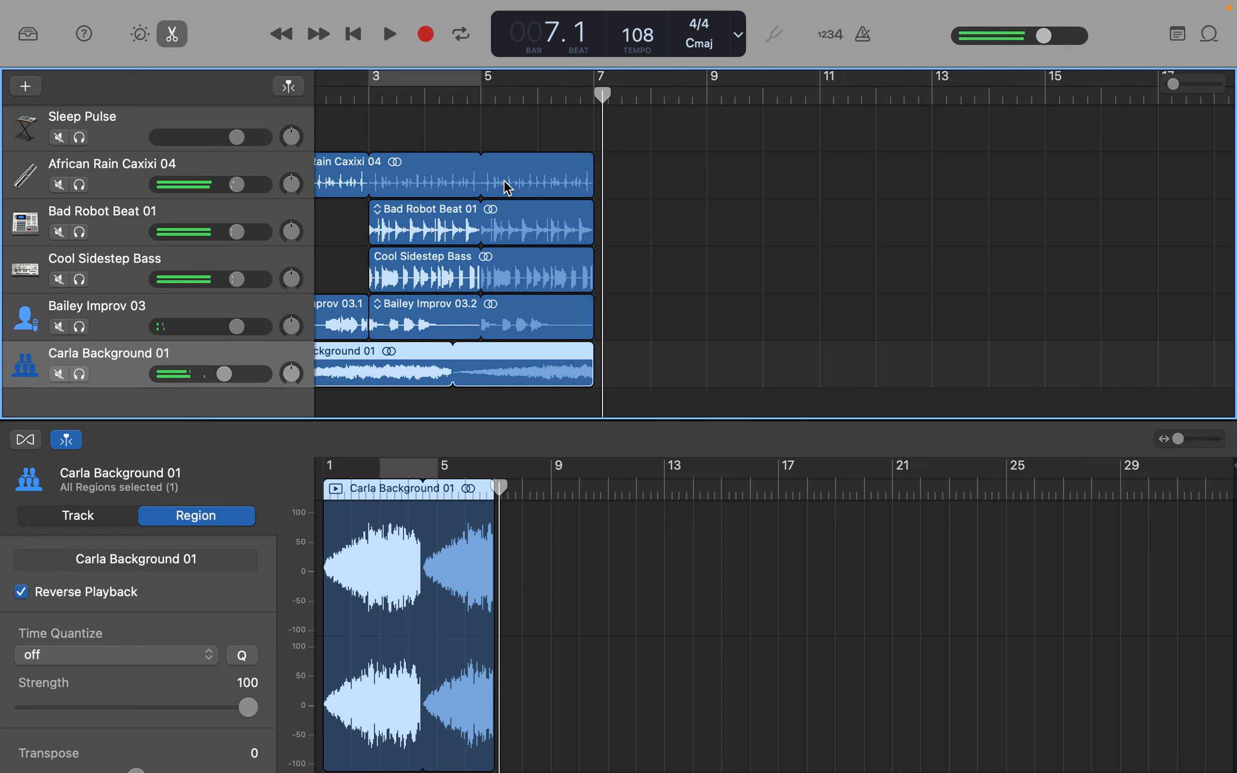
click(458, 41)
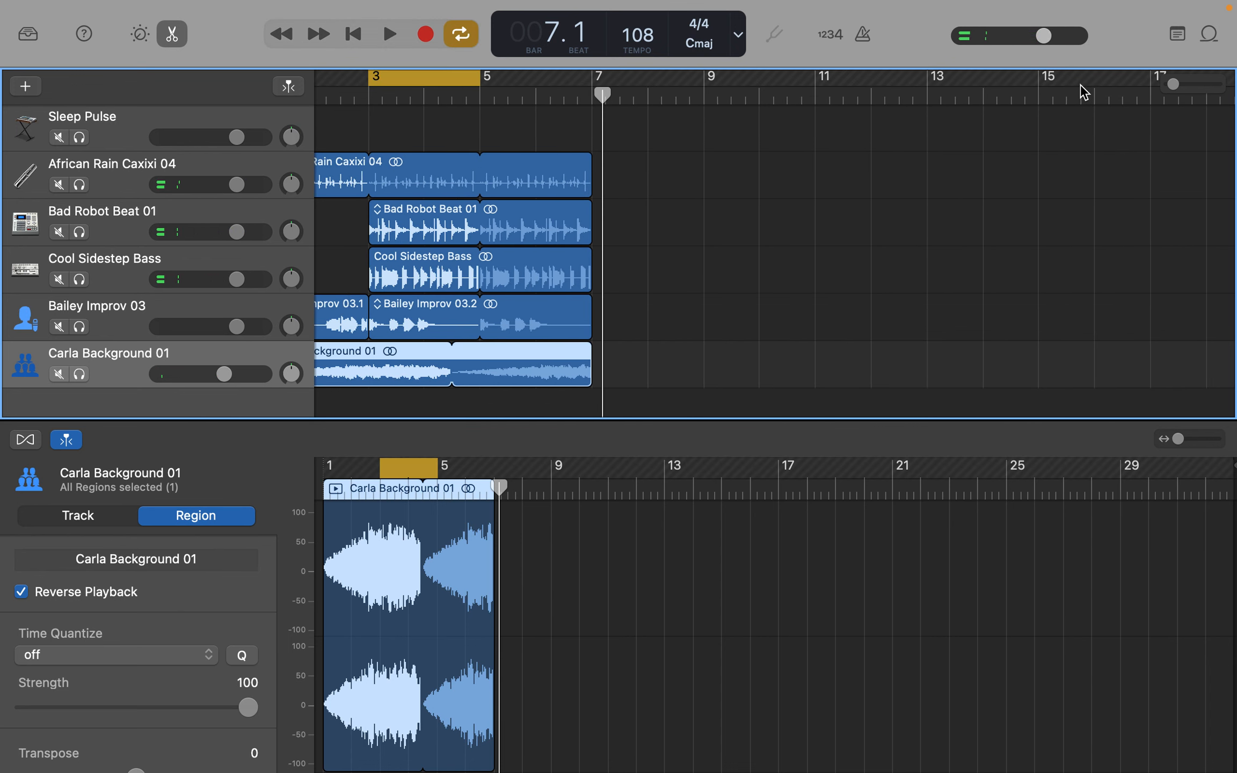
click(1210, 34)
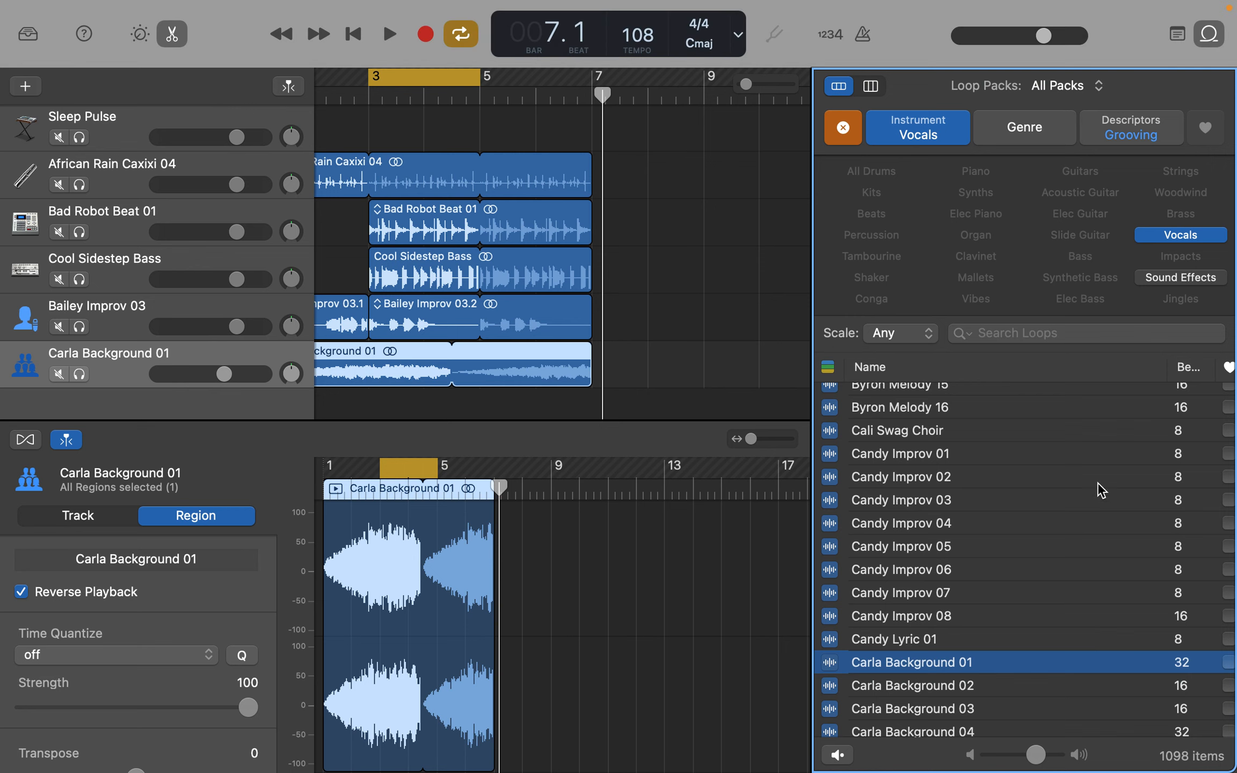
click(1181, 237)
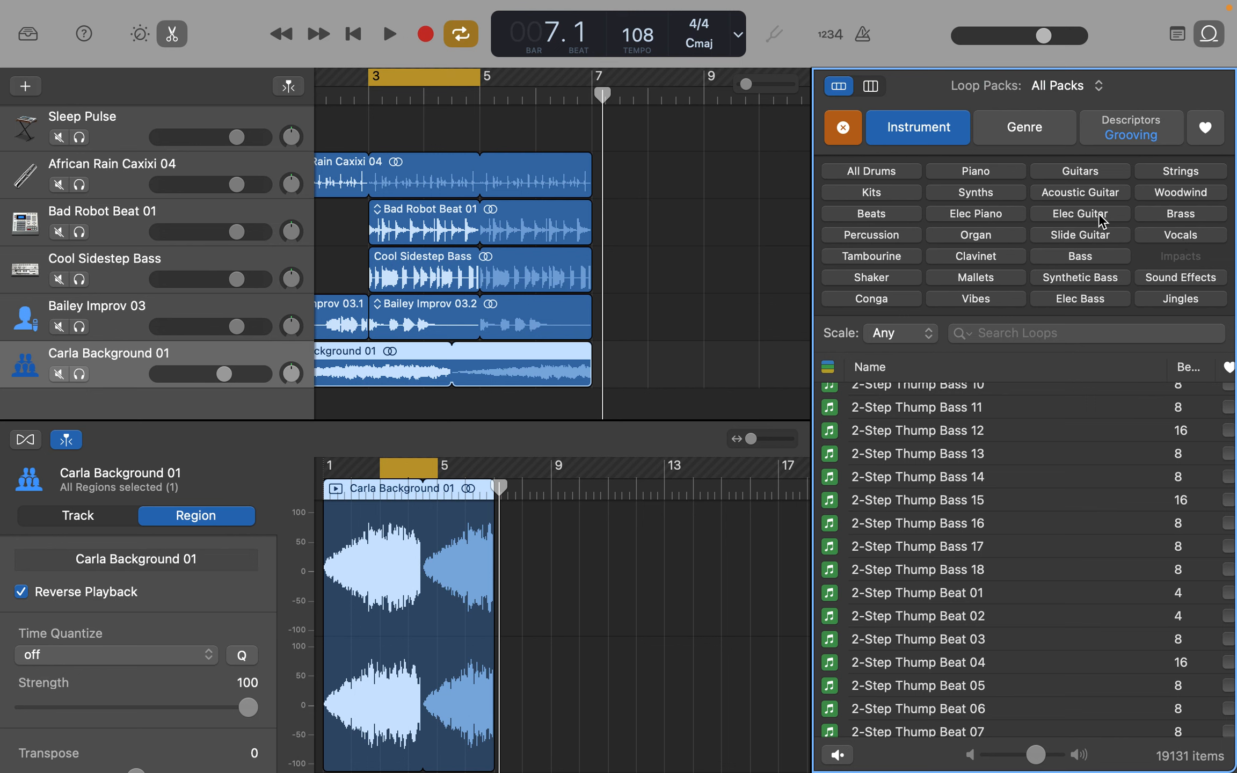
click(1081, 214)
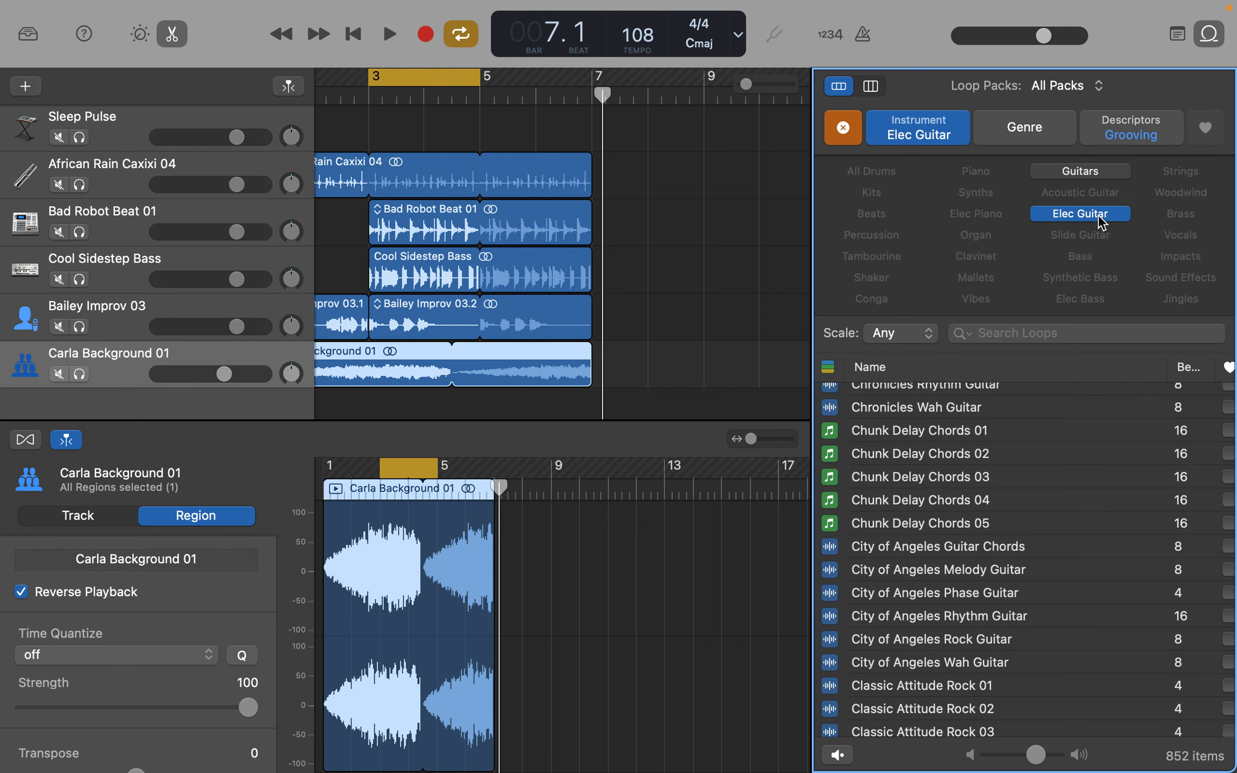
- Audition Chunk Delay Chords 05 alone and over the cycled section, and preview Chunk Delay Chords 04
click(964, 531)
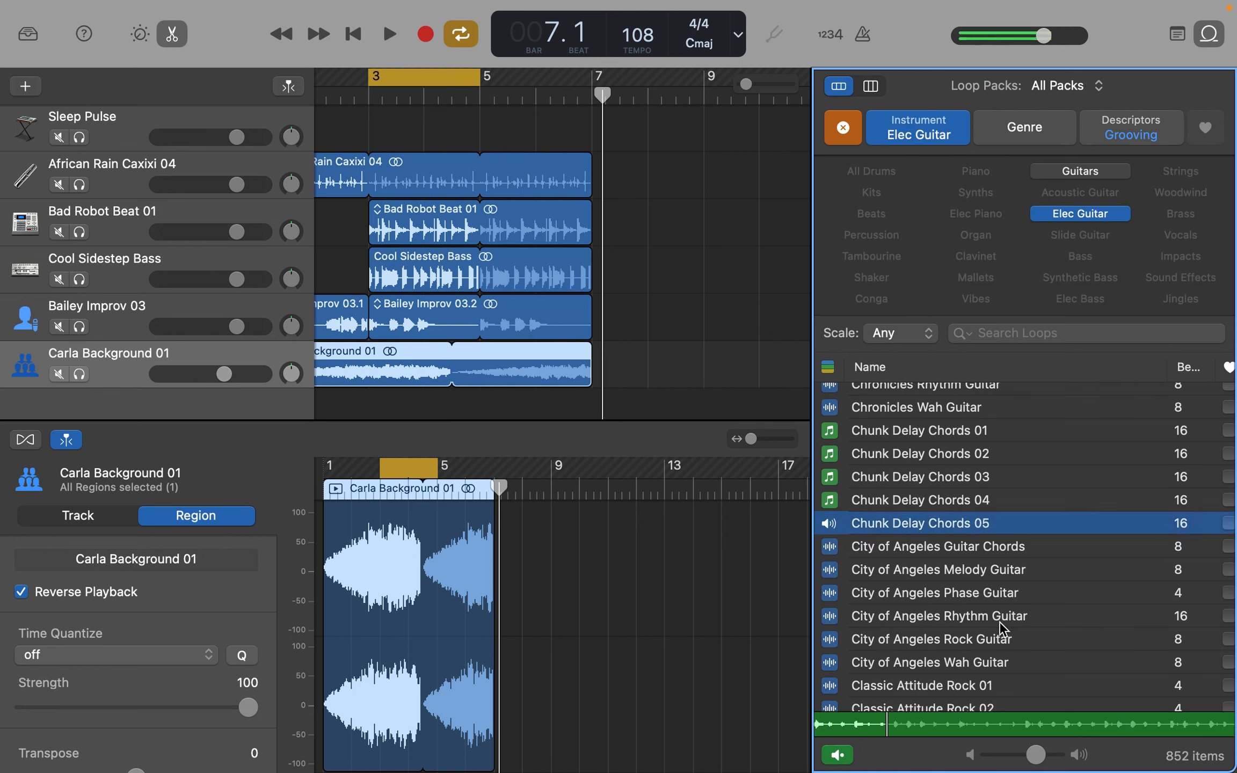
key(space)
click(933, 529)
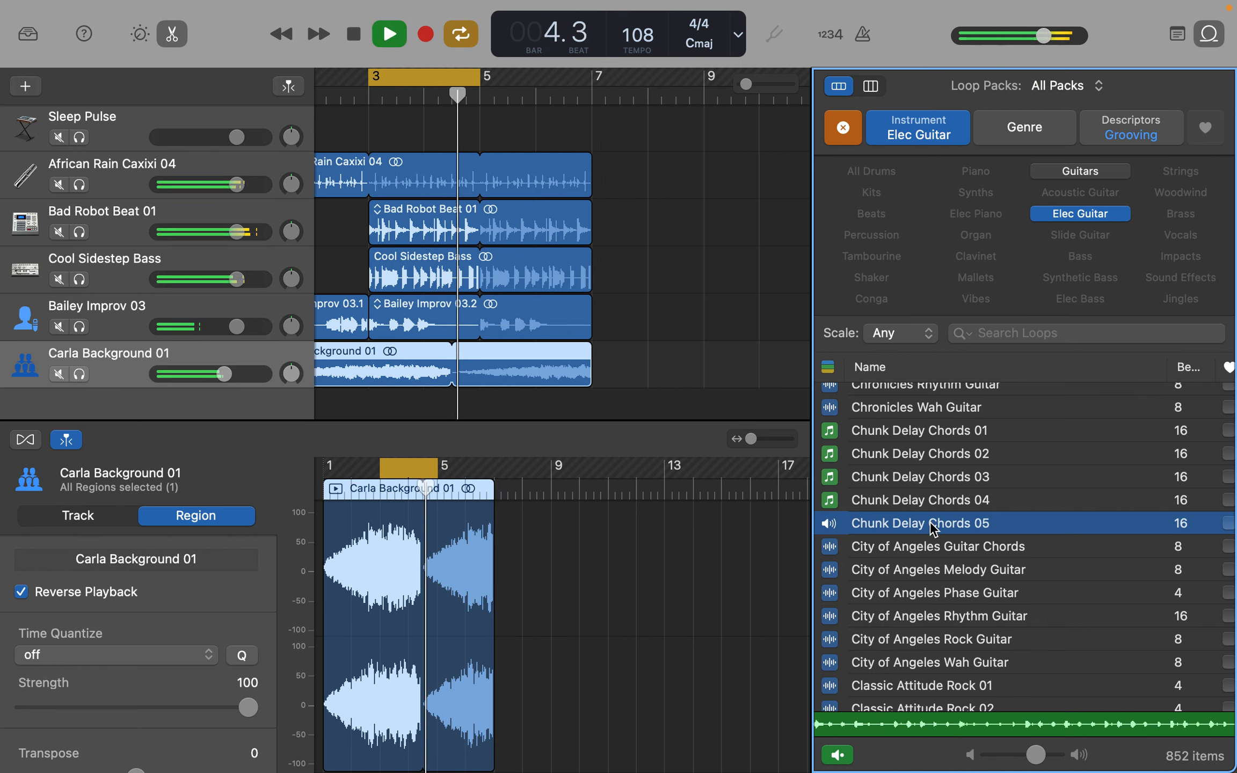
key(space)
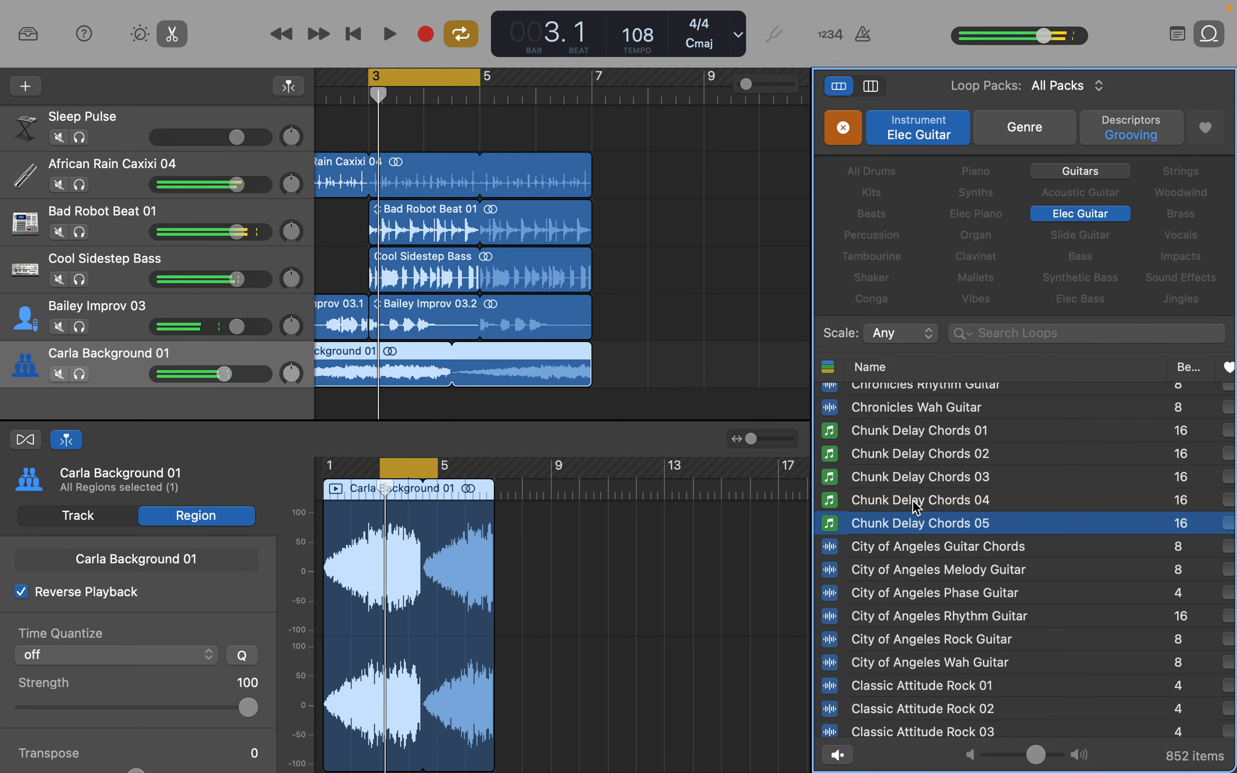
click(917, 504)
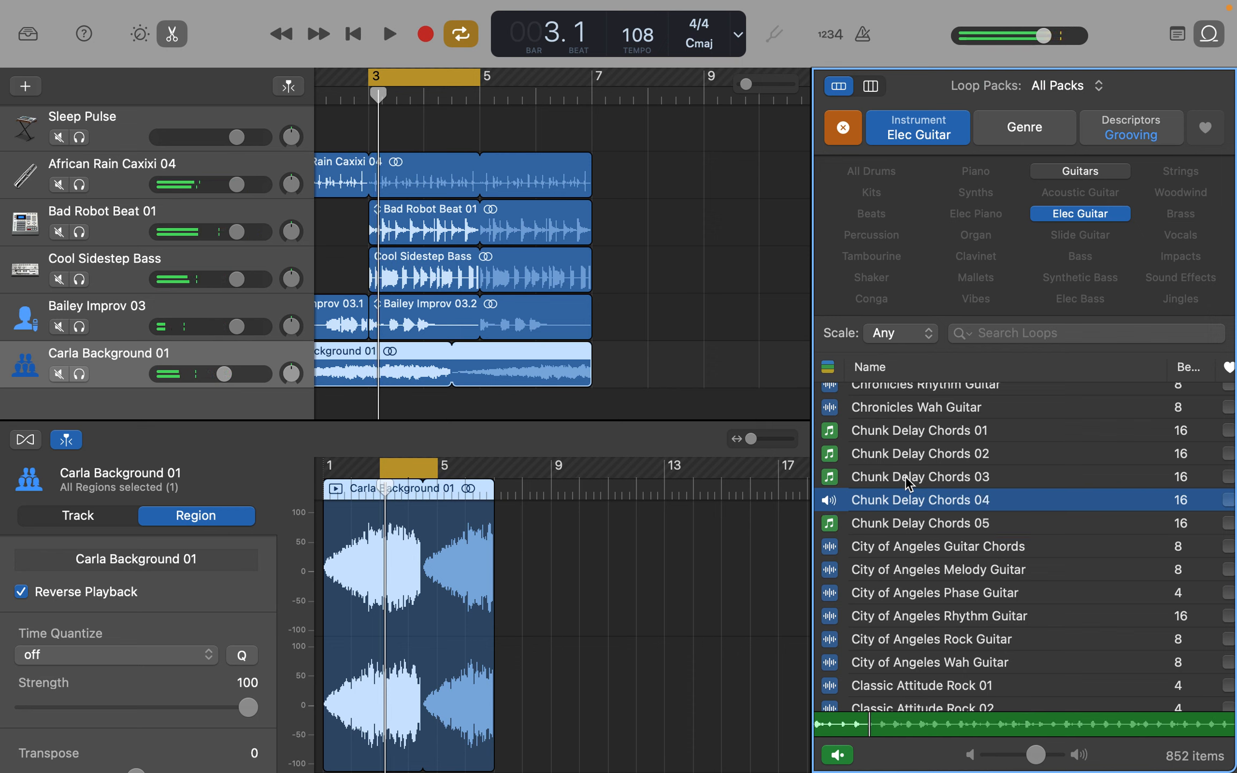
- Audition the City of Angeles Phase Guitar loop on its own and against the playing cycled section
click(911, 597)
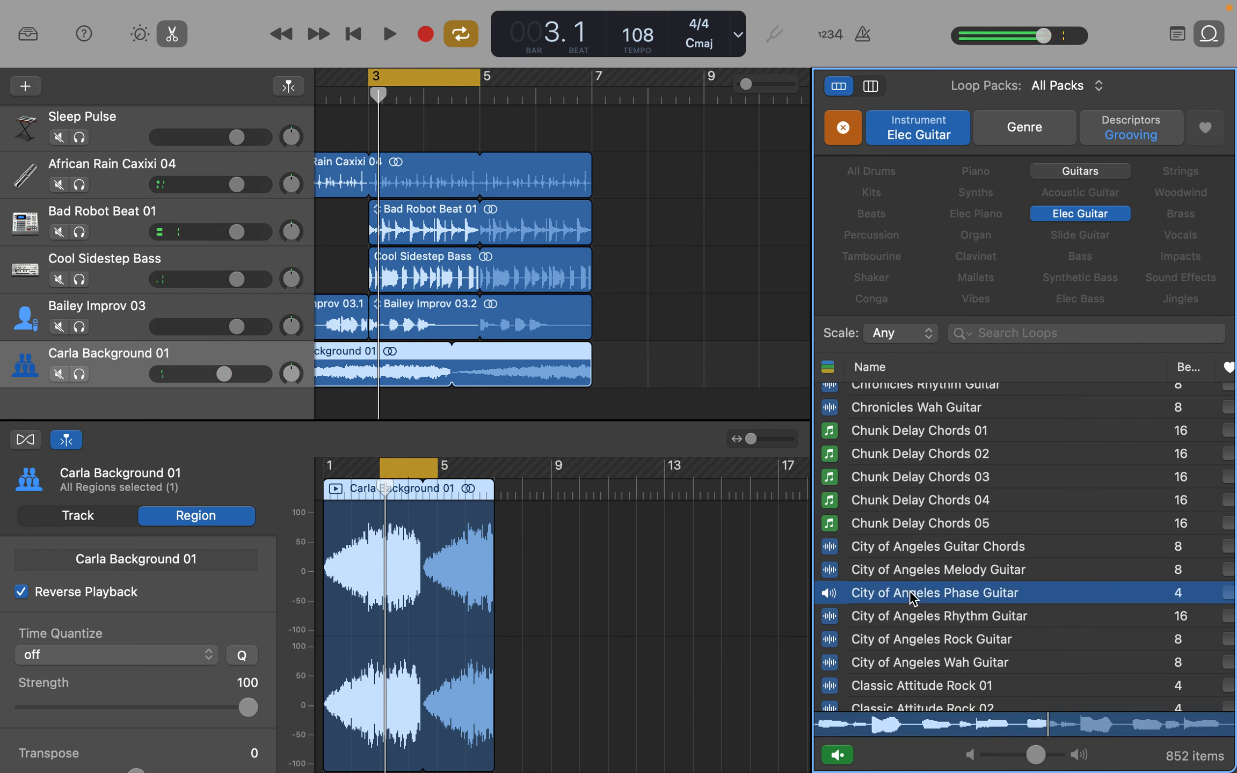
key(space)
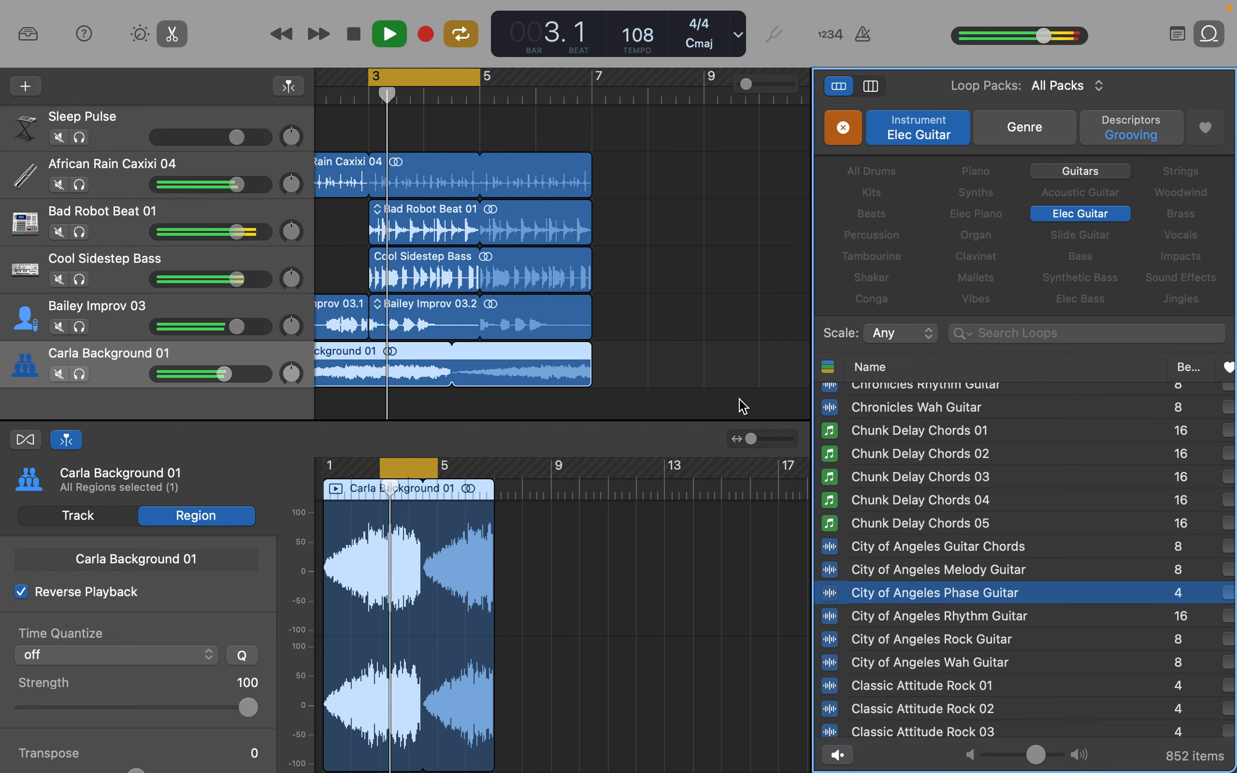
click(917, 597)
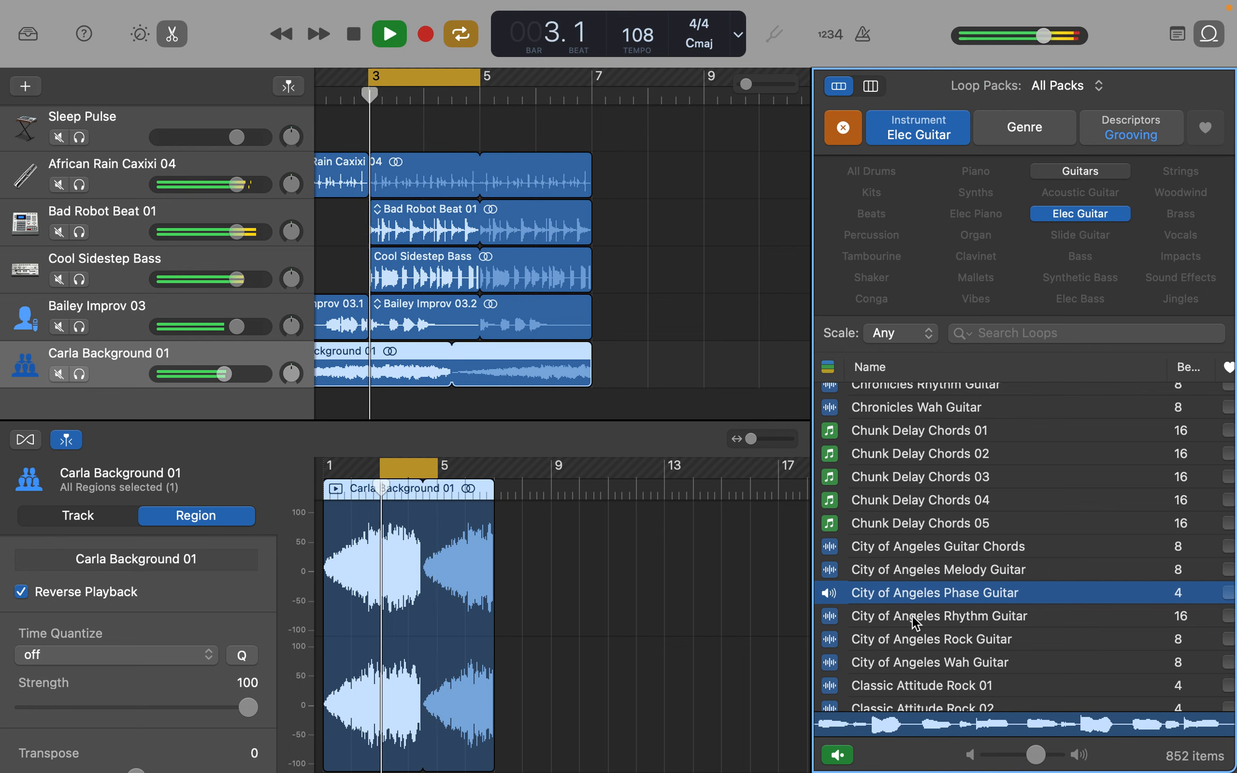
- Add the City of Angeles Rhythm Guitar loop as a new track starting at bar 3 and clear all loop filters
click(914, 621)
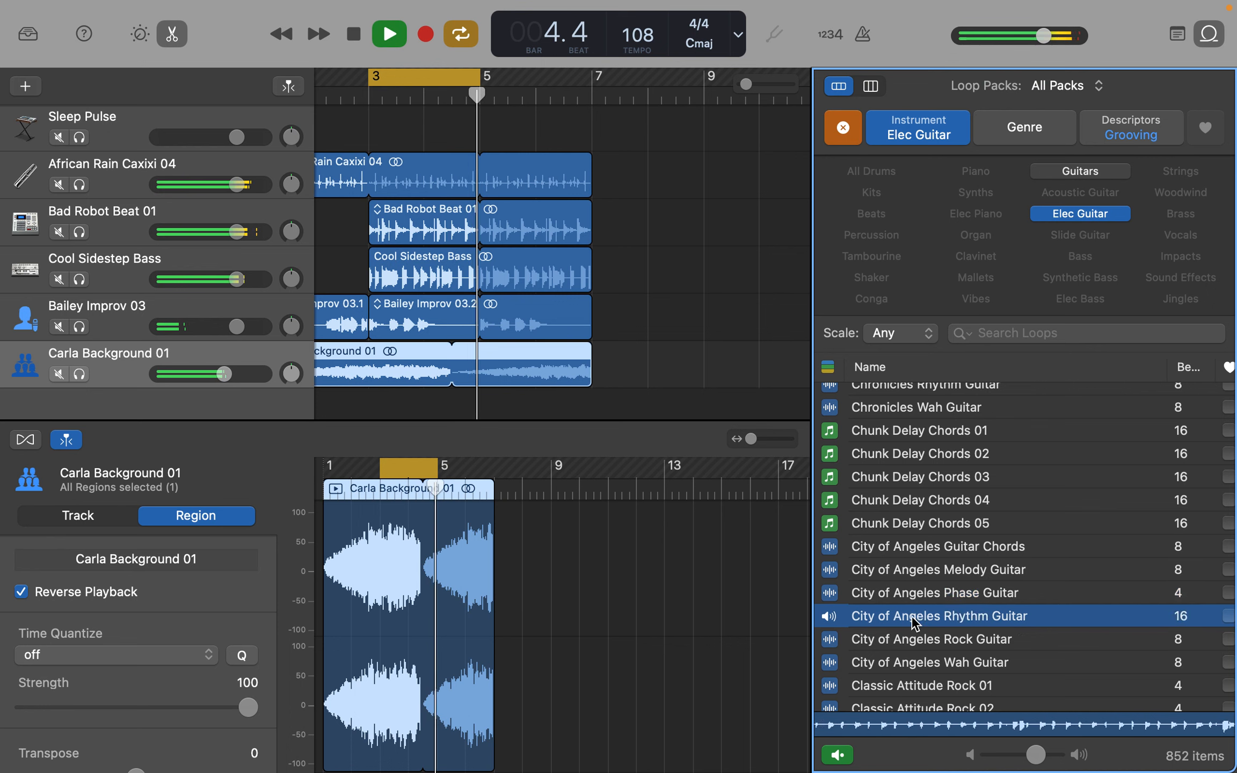
drag(915, 625, 425, 370)
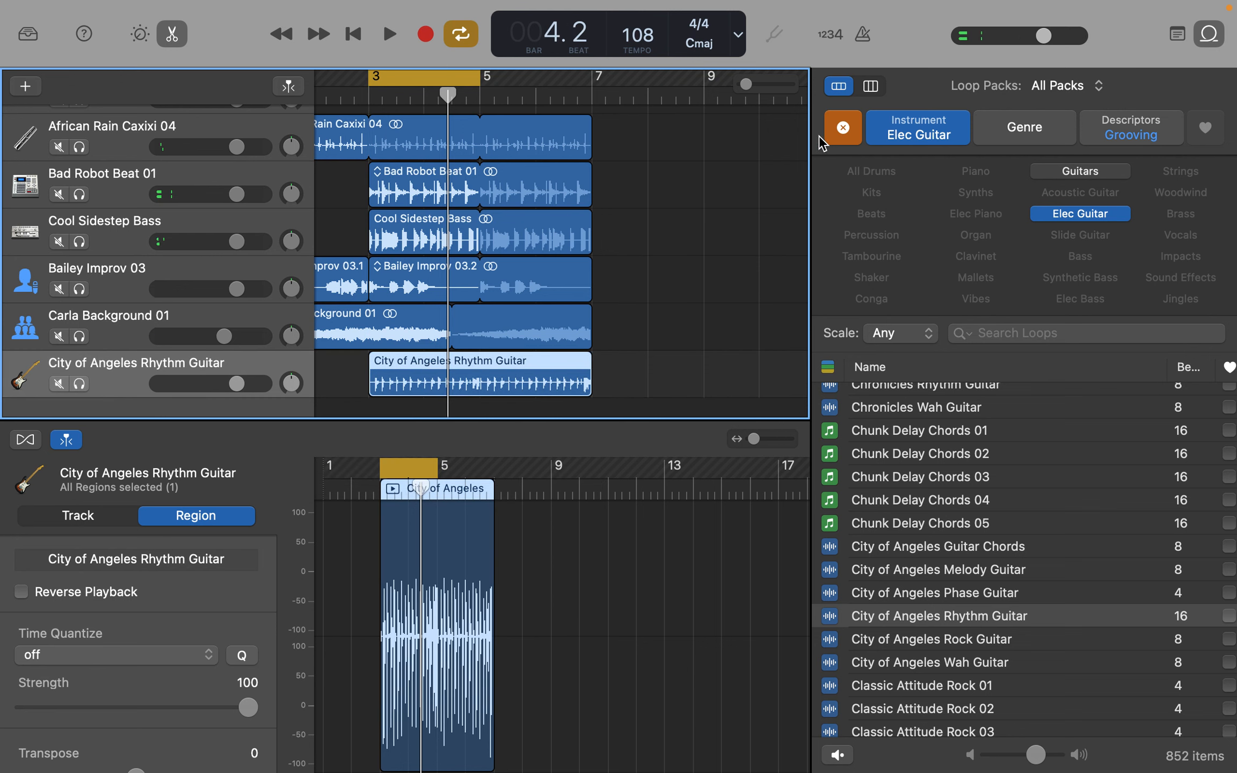
click(843, 127)
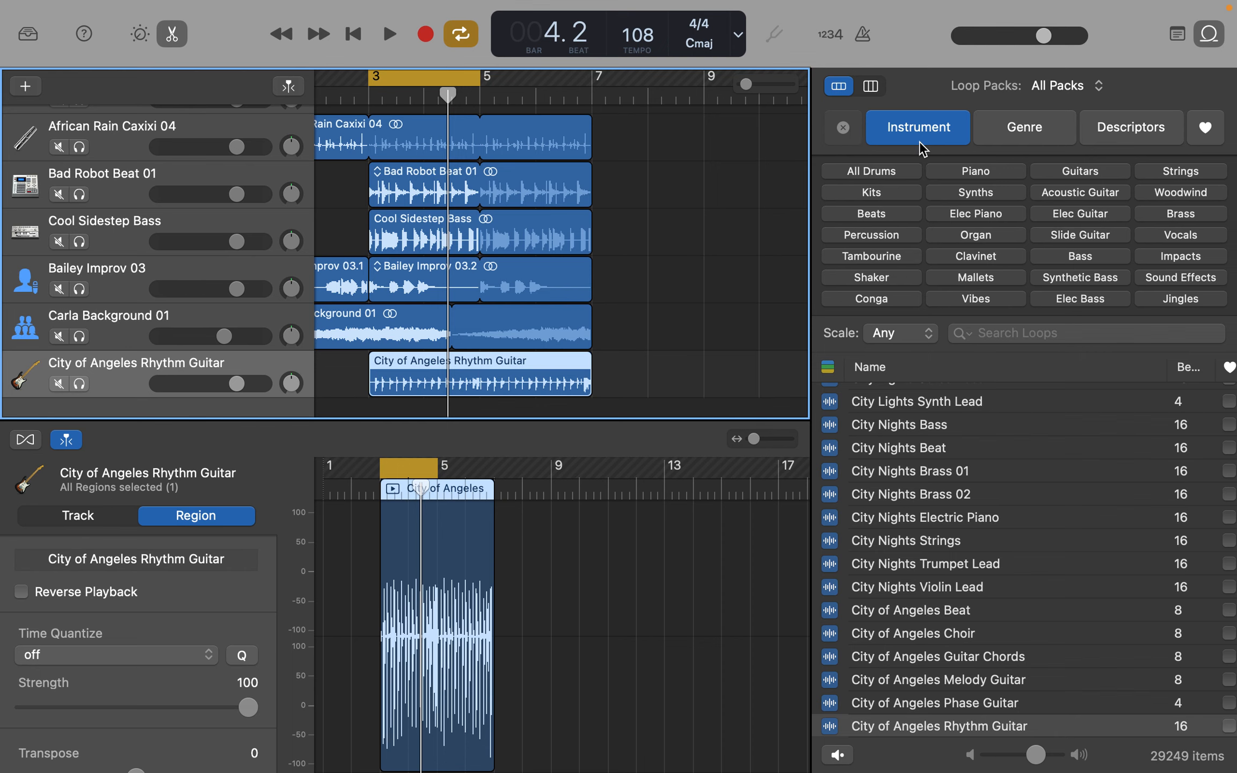
- Filter the Apple Loops by Major scale, and reset the scale filter to Any
click(911, 336)
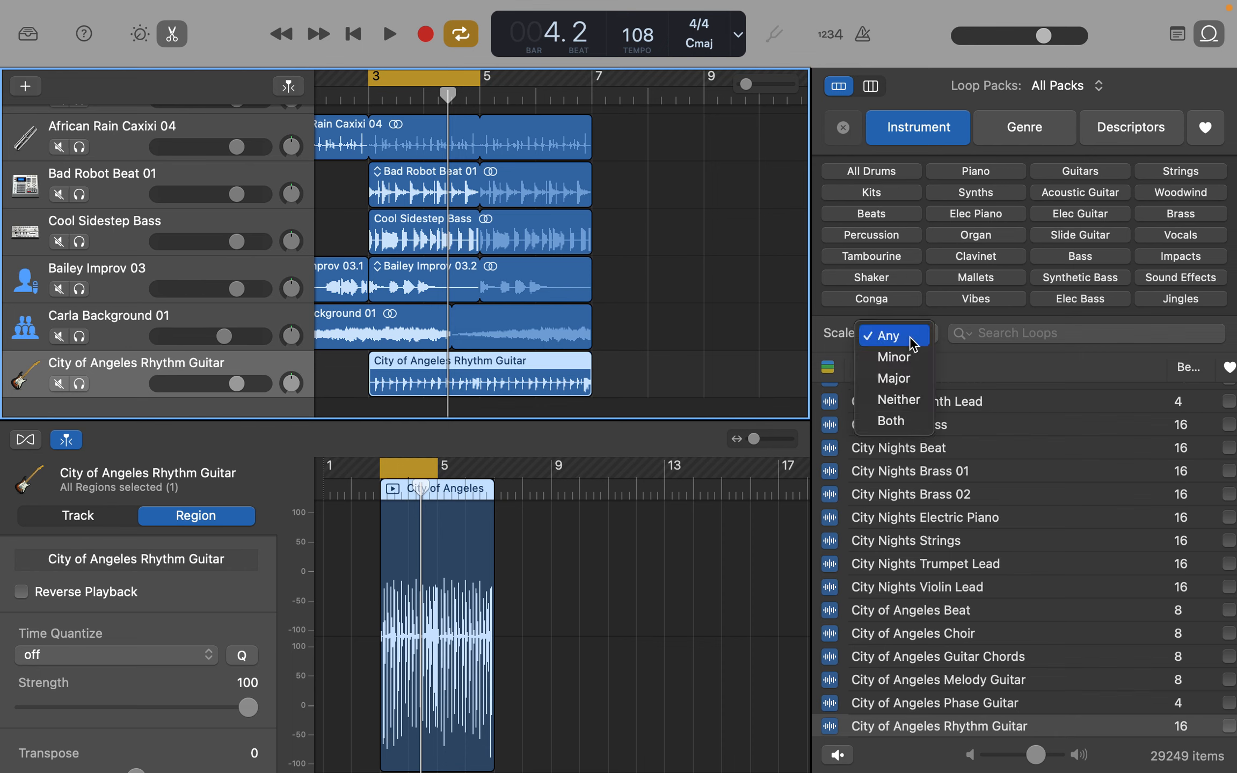
click(915, 386)
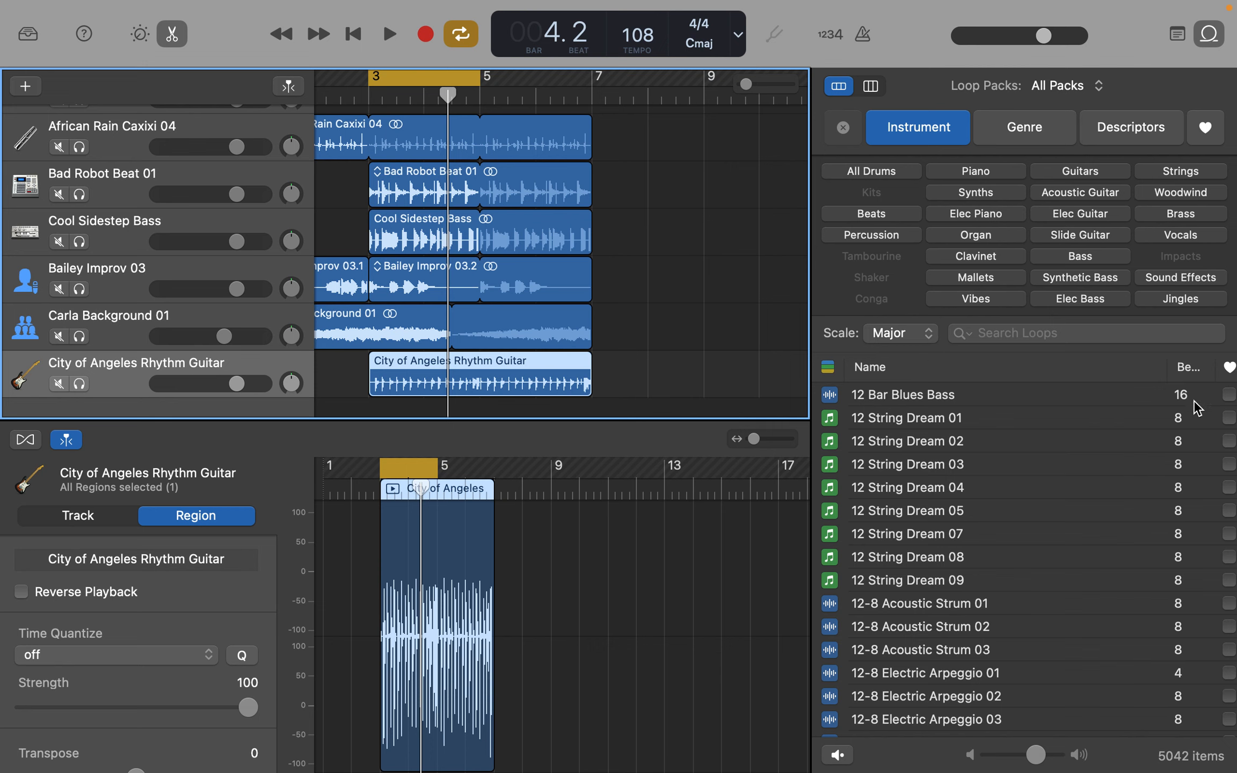
scroll(1091, 459, right, 1)
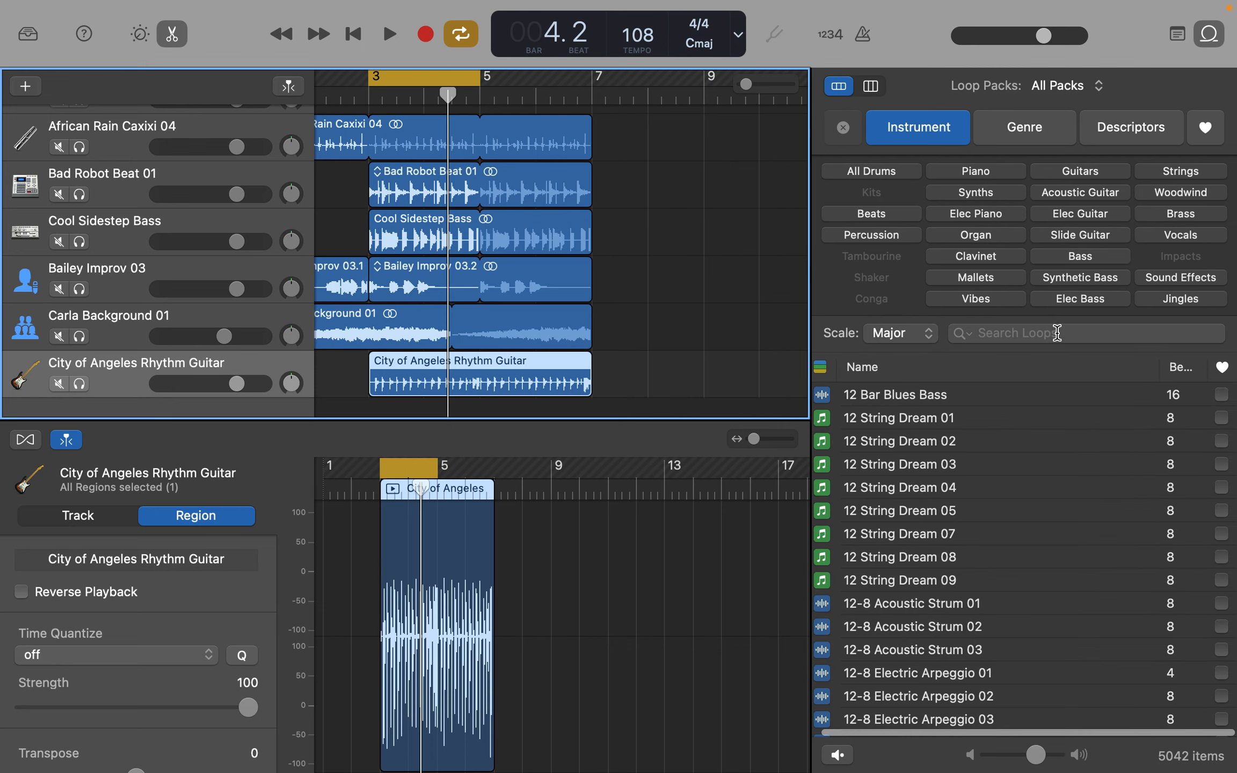
click(916, 344)
click(900, 300)
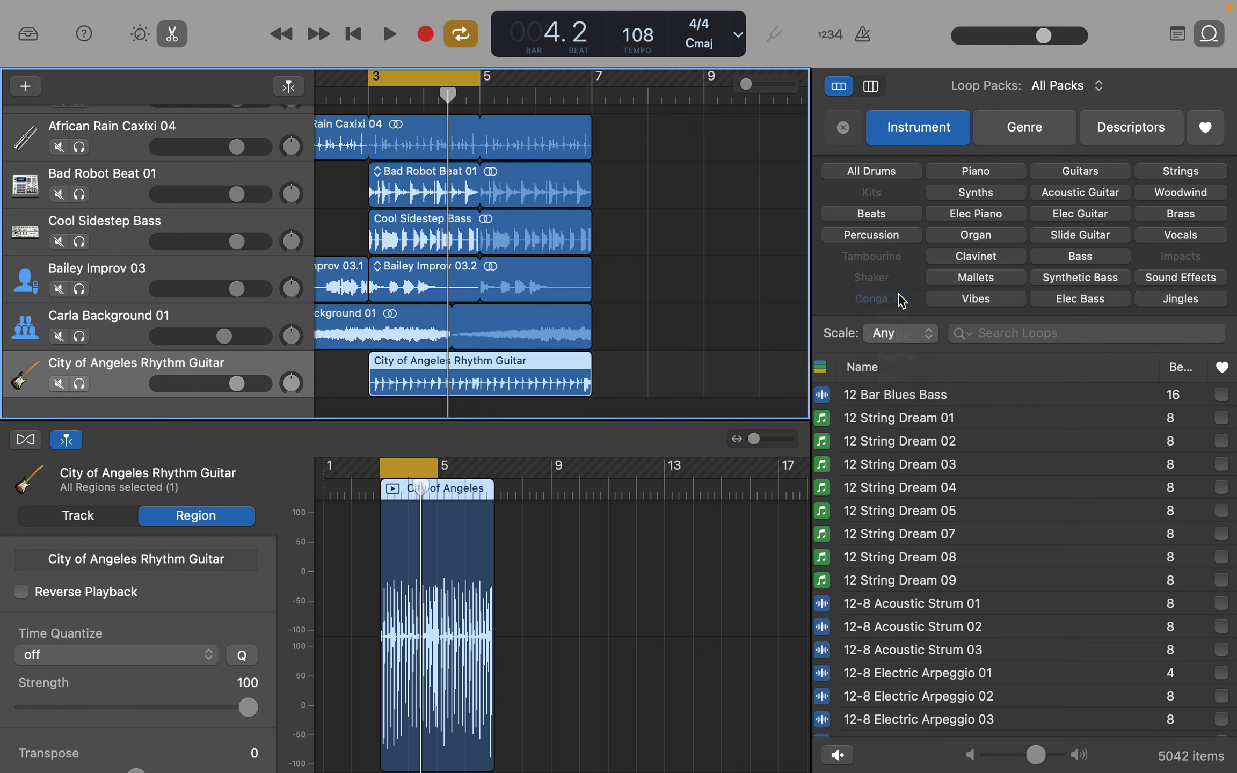
- Look at the loop browser's column view, return to the keyword button view and view the available loop packs
click(871, 87)
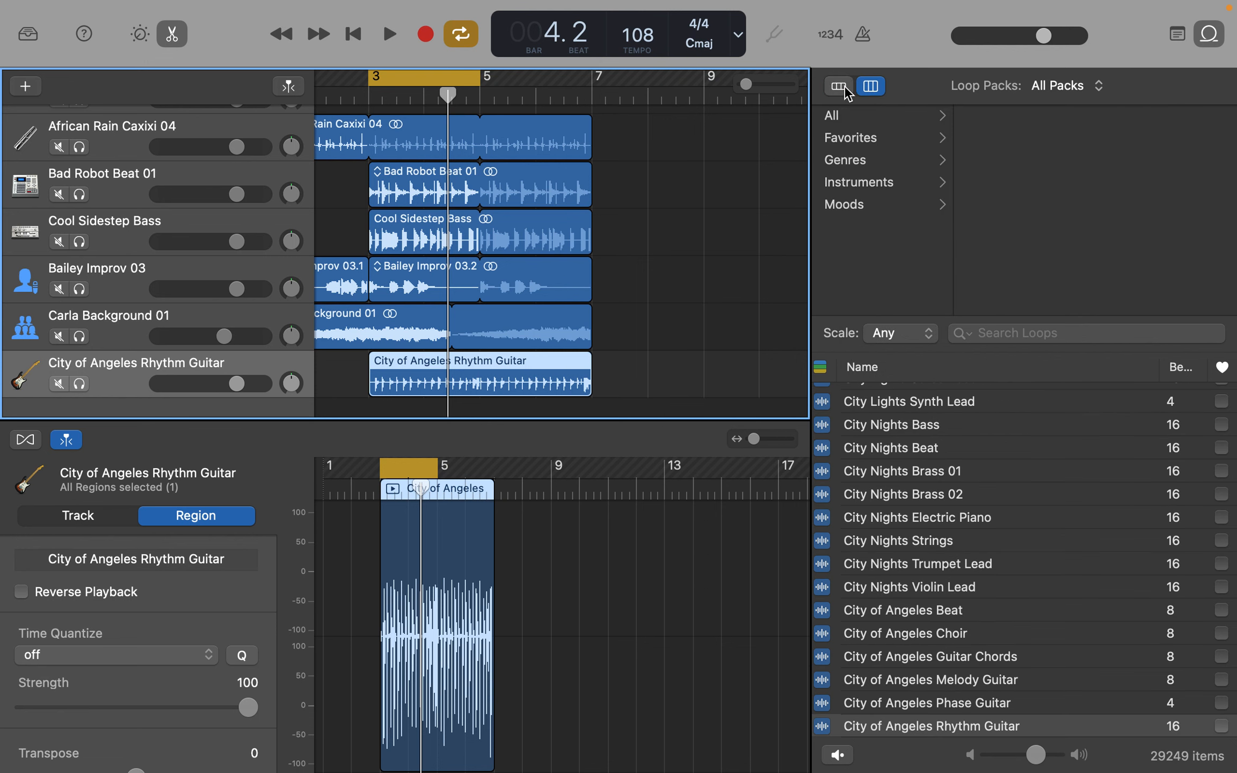
click(839, 87)
click(1099, 87)
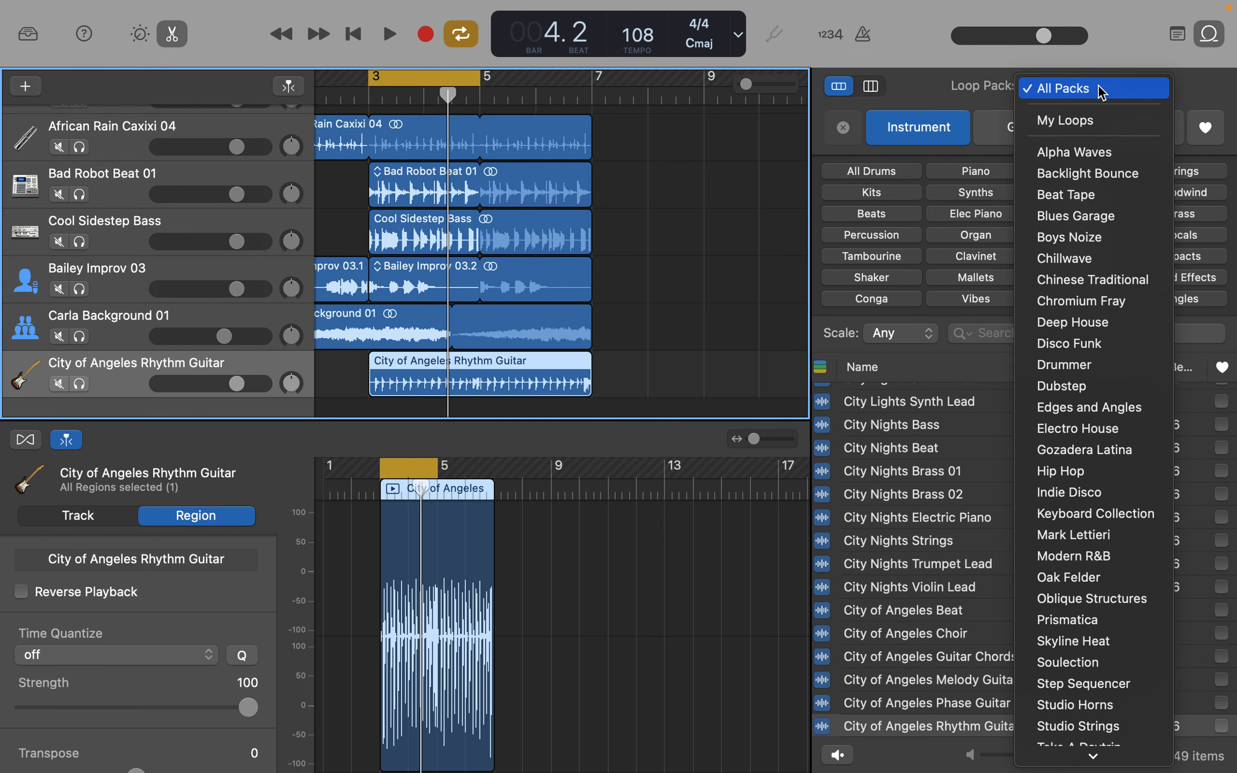
click(1226, 89)
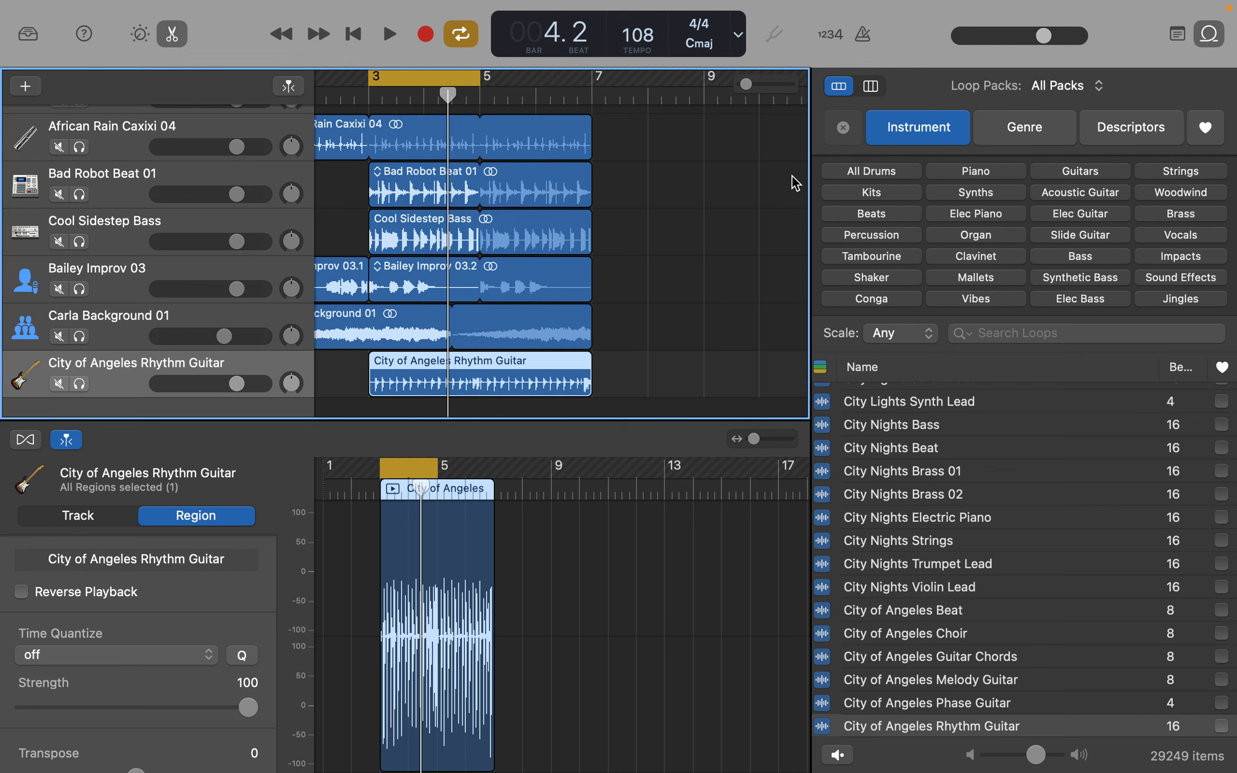
- Extend the cycle area to bars 3 to 7 and lower City of Angeles Rhythm Guitar's volume to -12.8 dB during playback
drag(475, 77, 592, 80)
key(space)
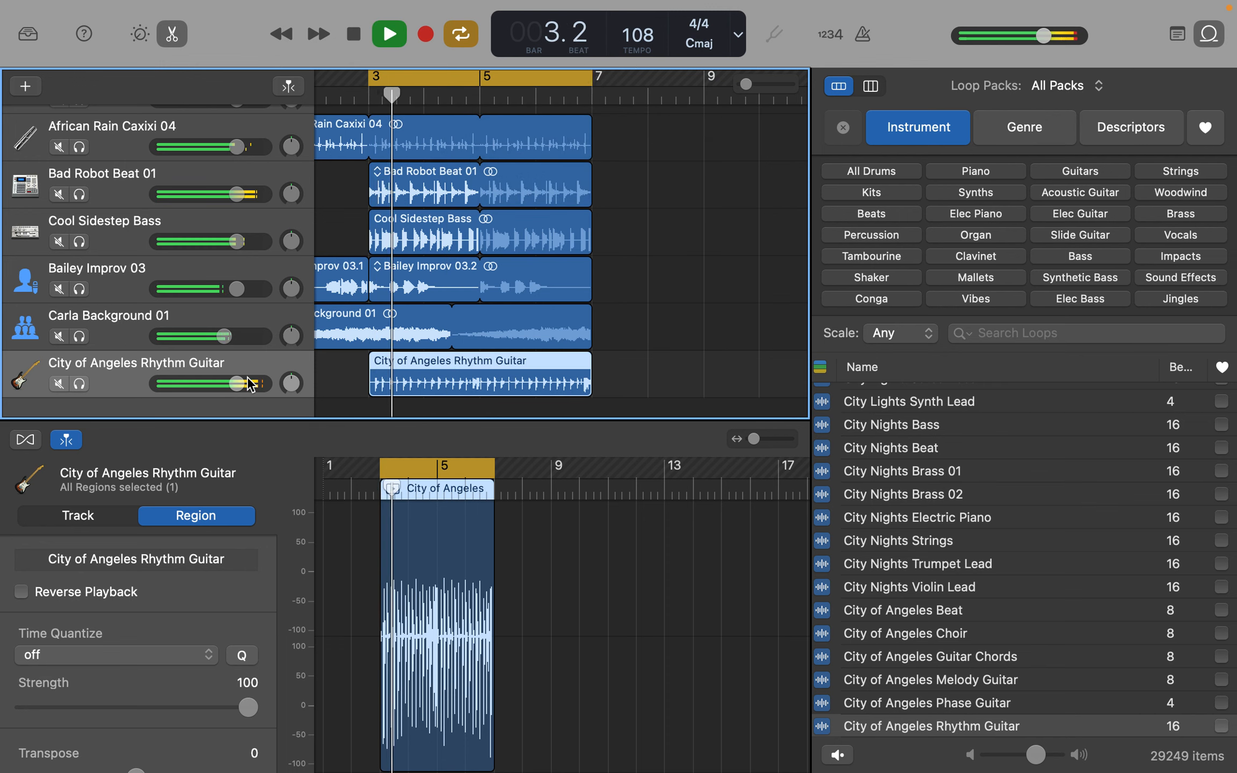
mouse_move(236, 383)
mouse_down()
mouse_move(178, 383)
mouse_move(218, 379)
mouse_up()
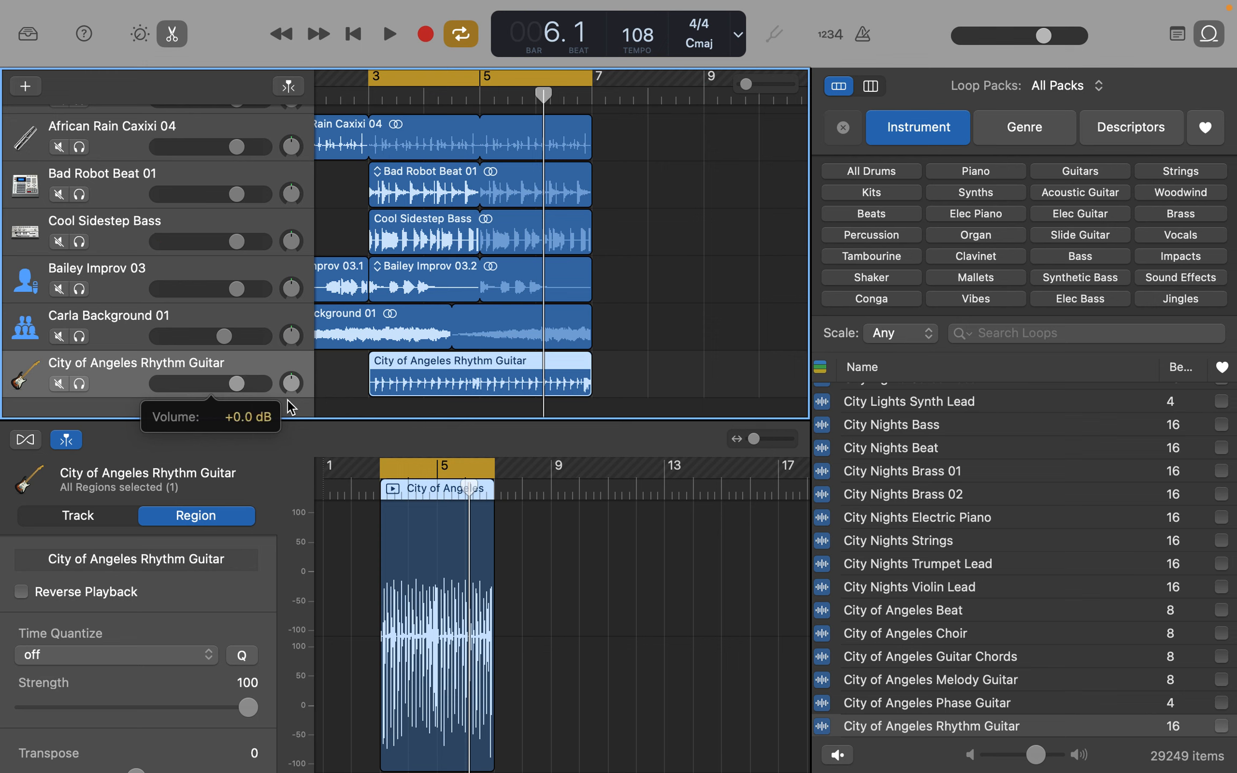
key(space)
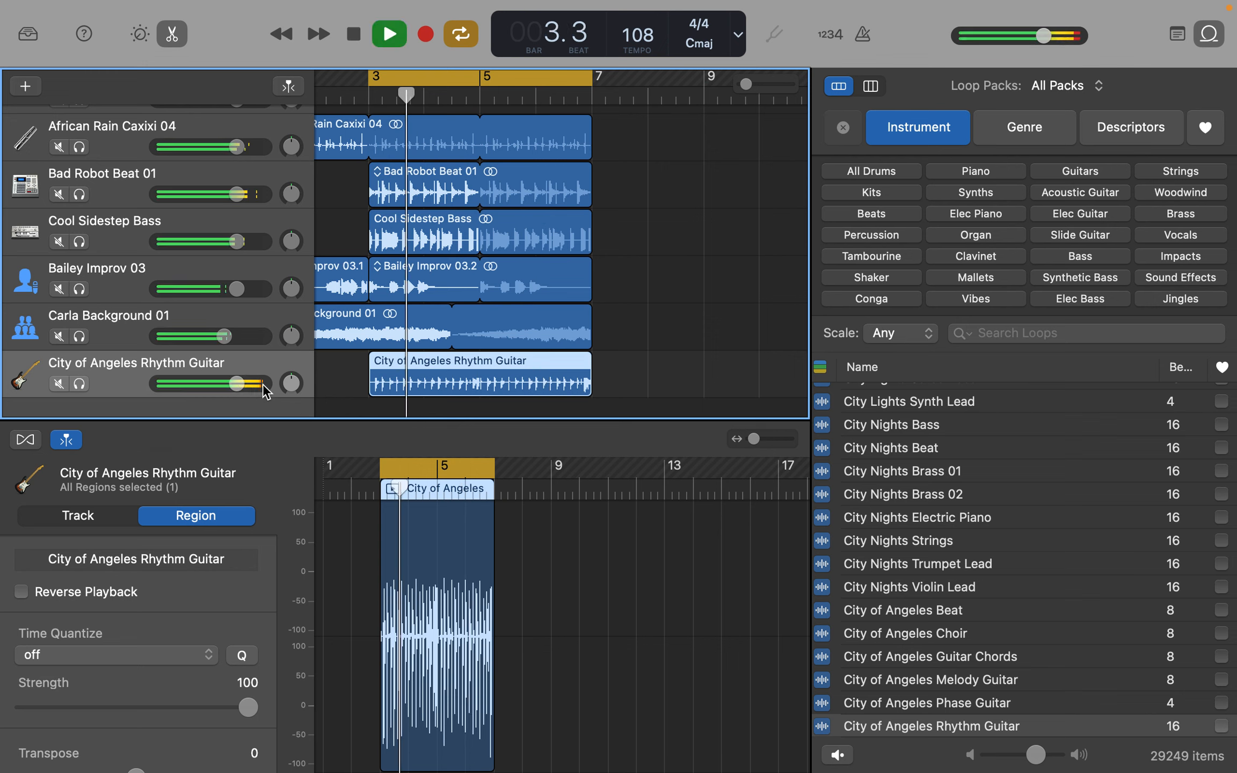
drag(238, 383, 192, 387)
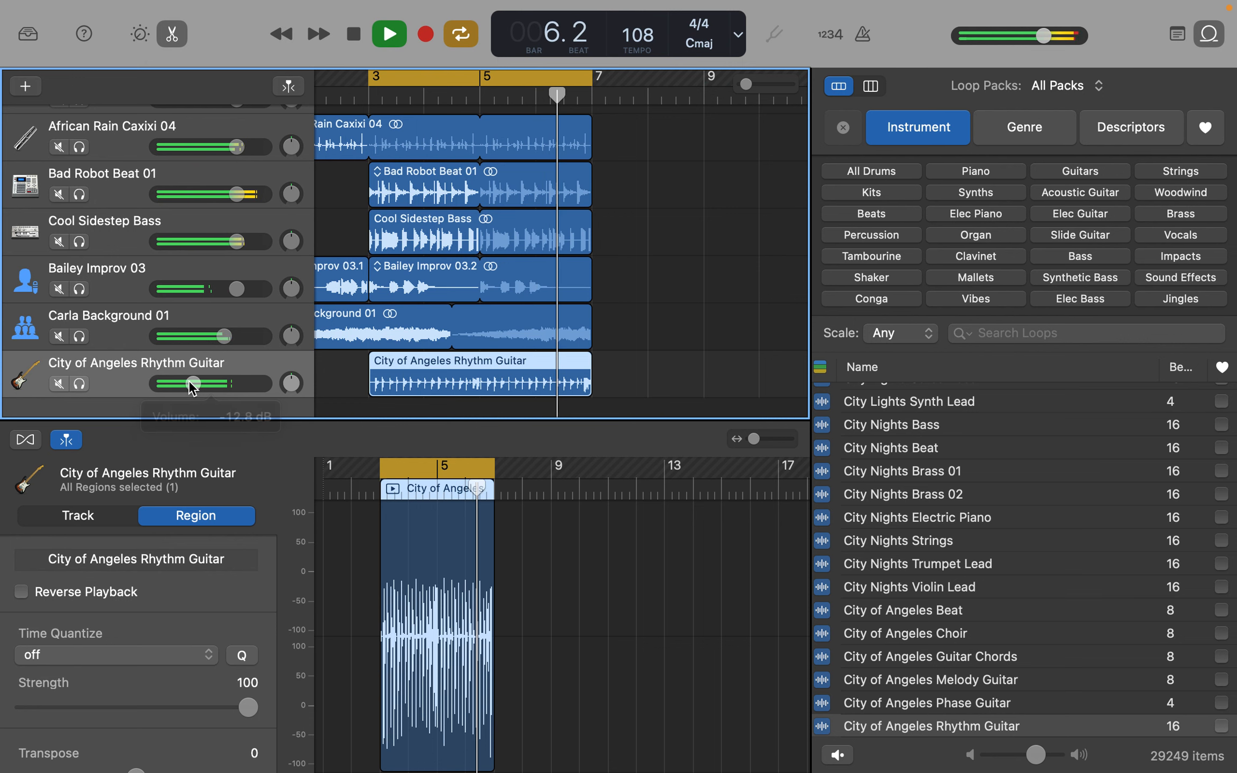
- Set Bad Robot Beat 01's volume to -0.3 dB, stop playback and select that track
scroll(247, 338, up, 2)
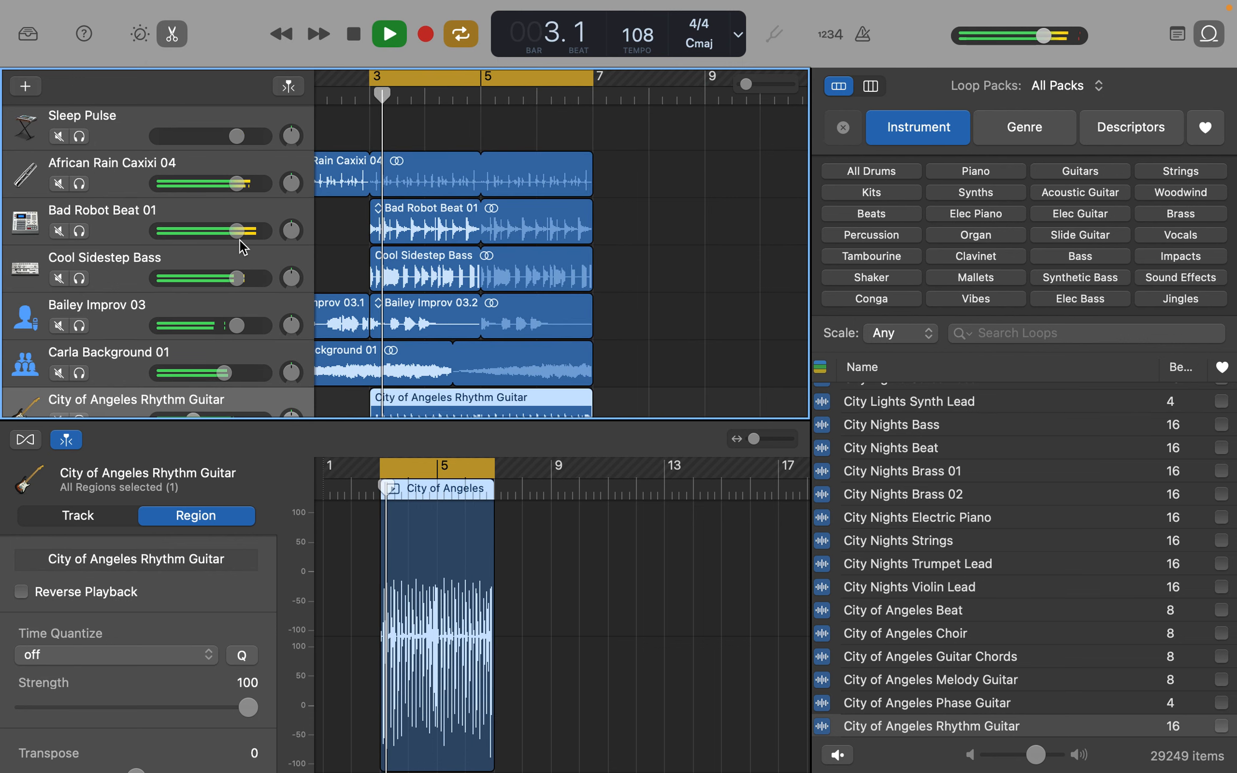
drag(237, 230, 235, 232)
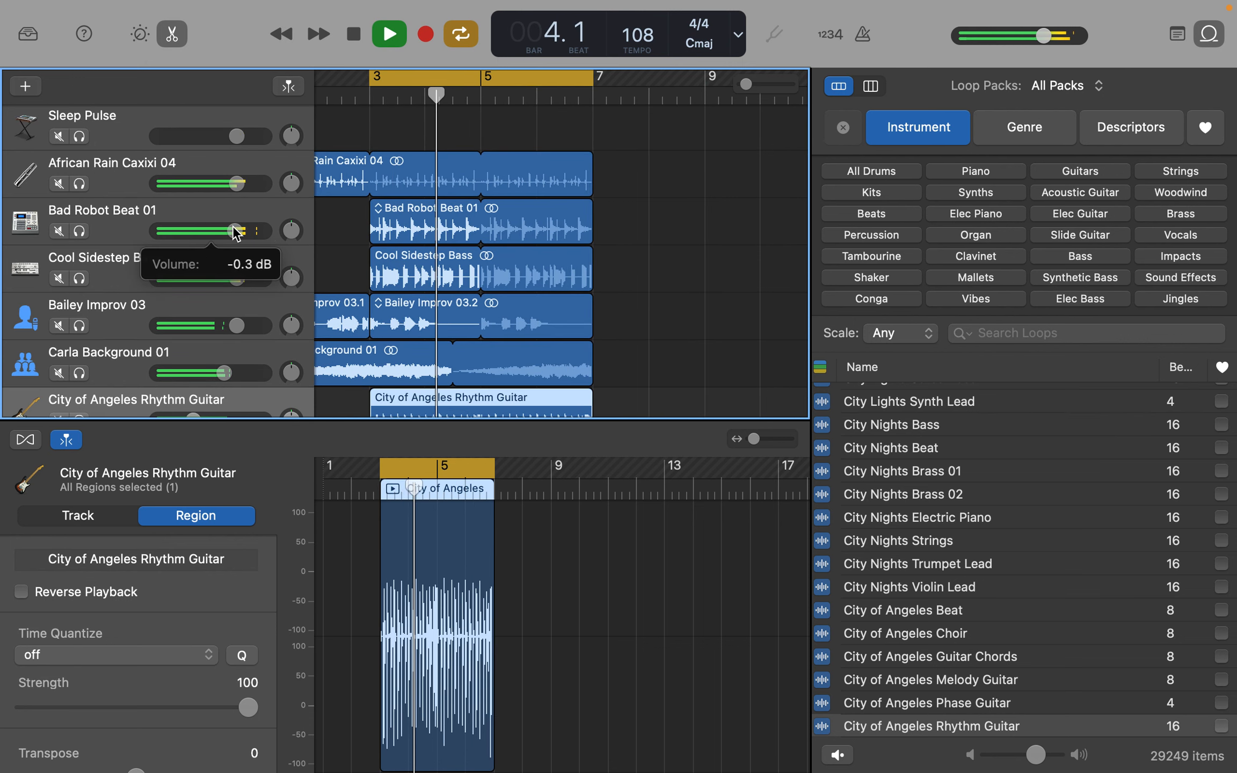
scroll(279, 269, down, 2)
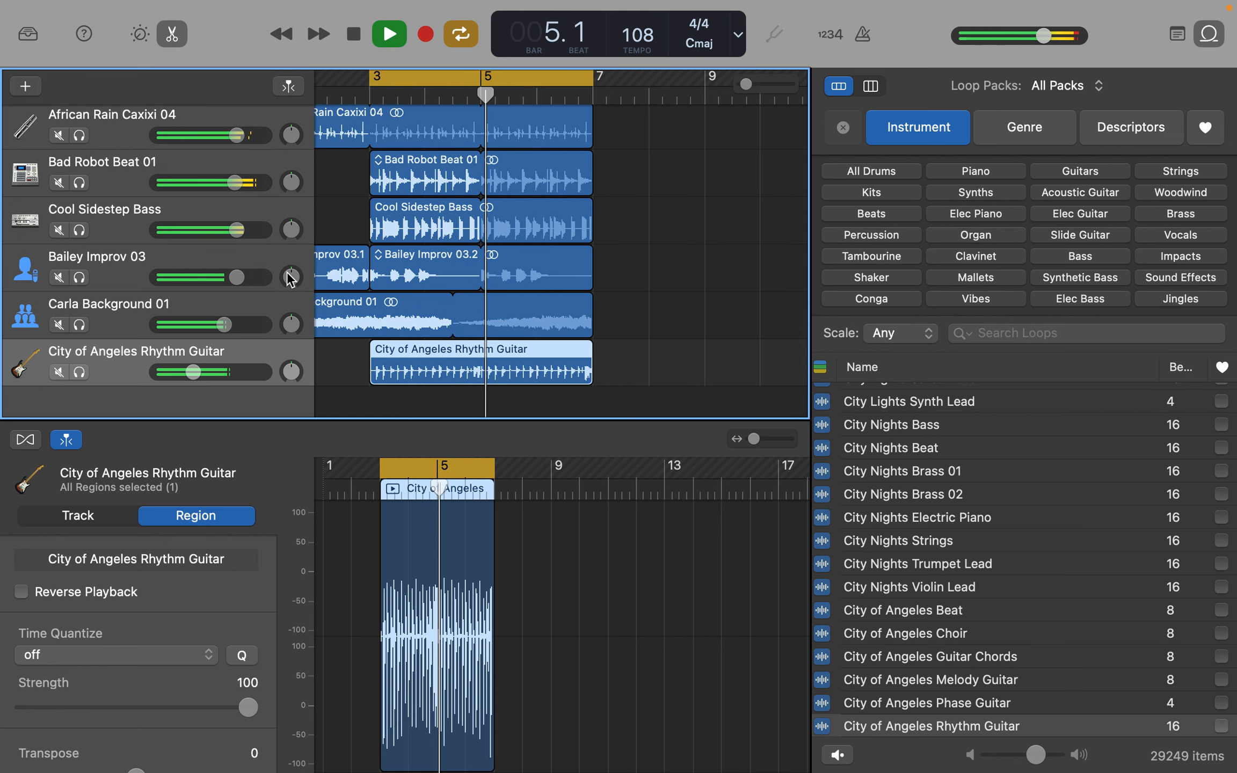
key(space)
scroll(291, 267, up, 2)
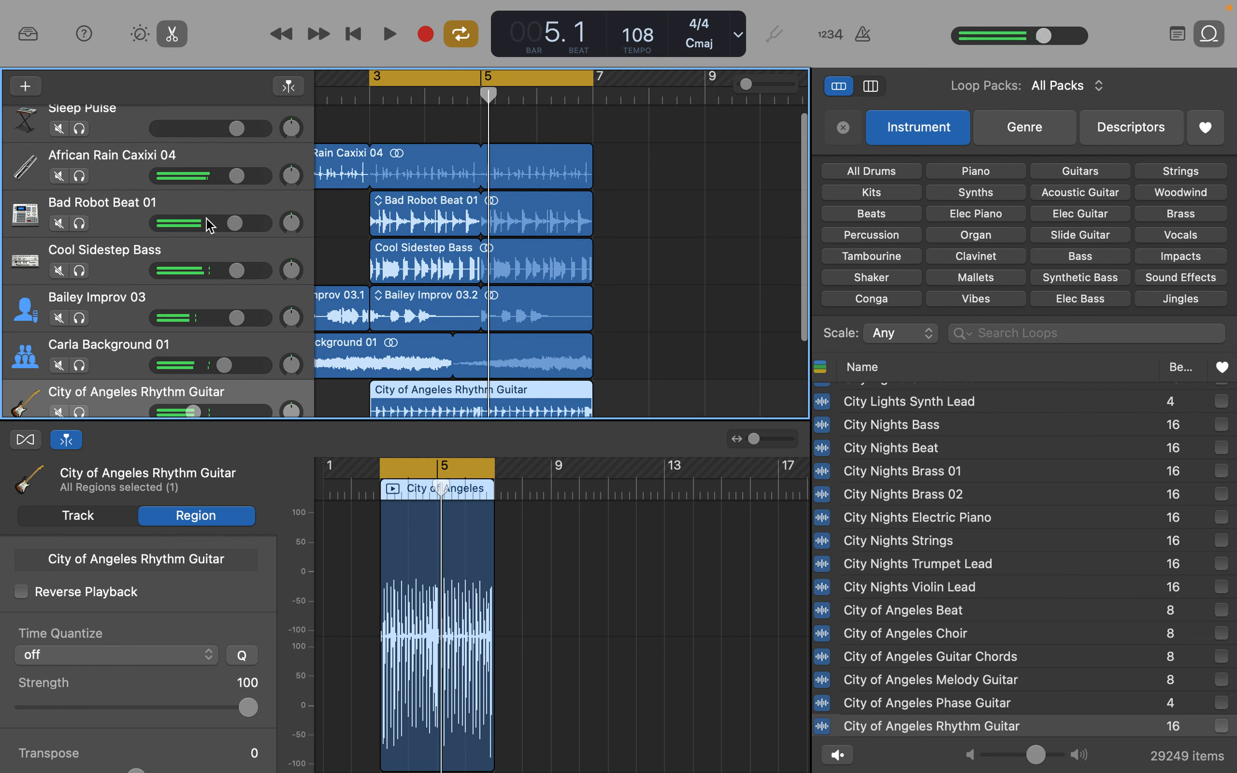
click(165, 202)
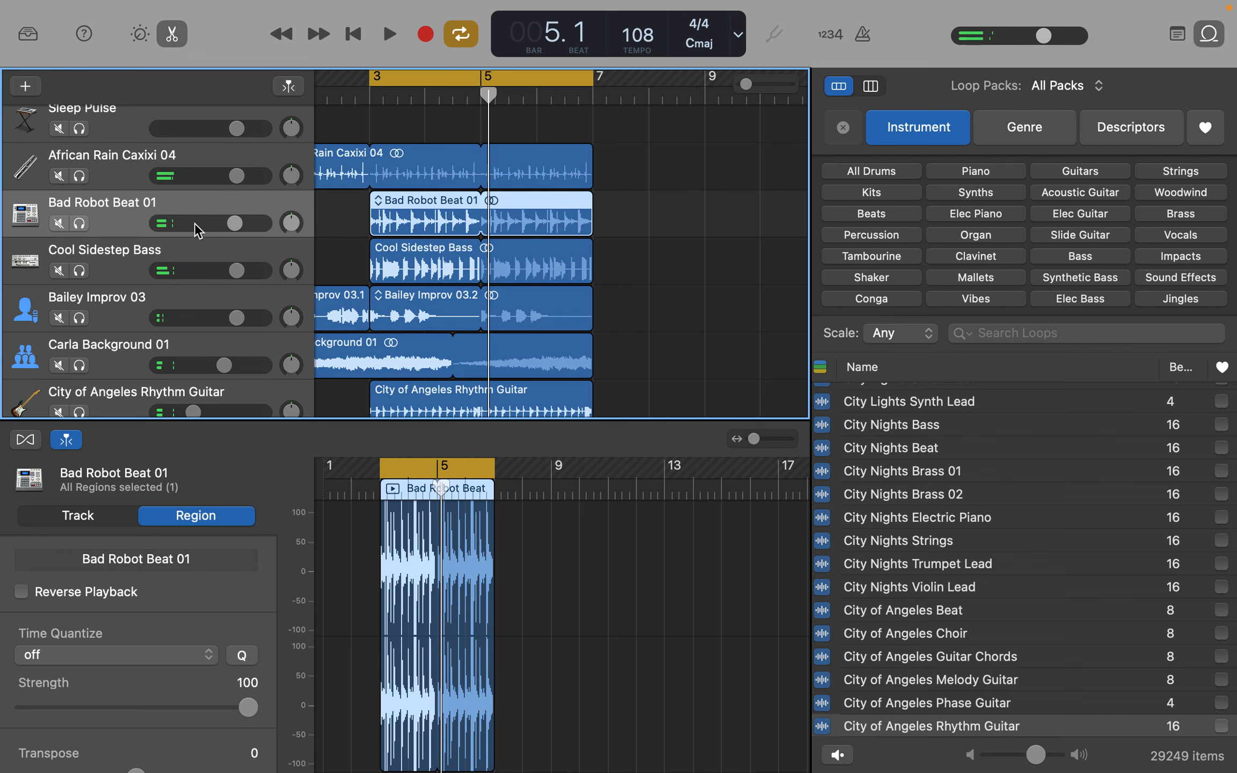
scroll(321, 349, down, 2)
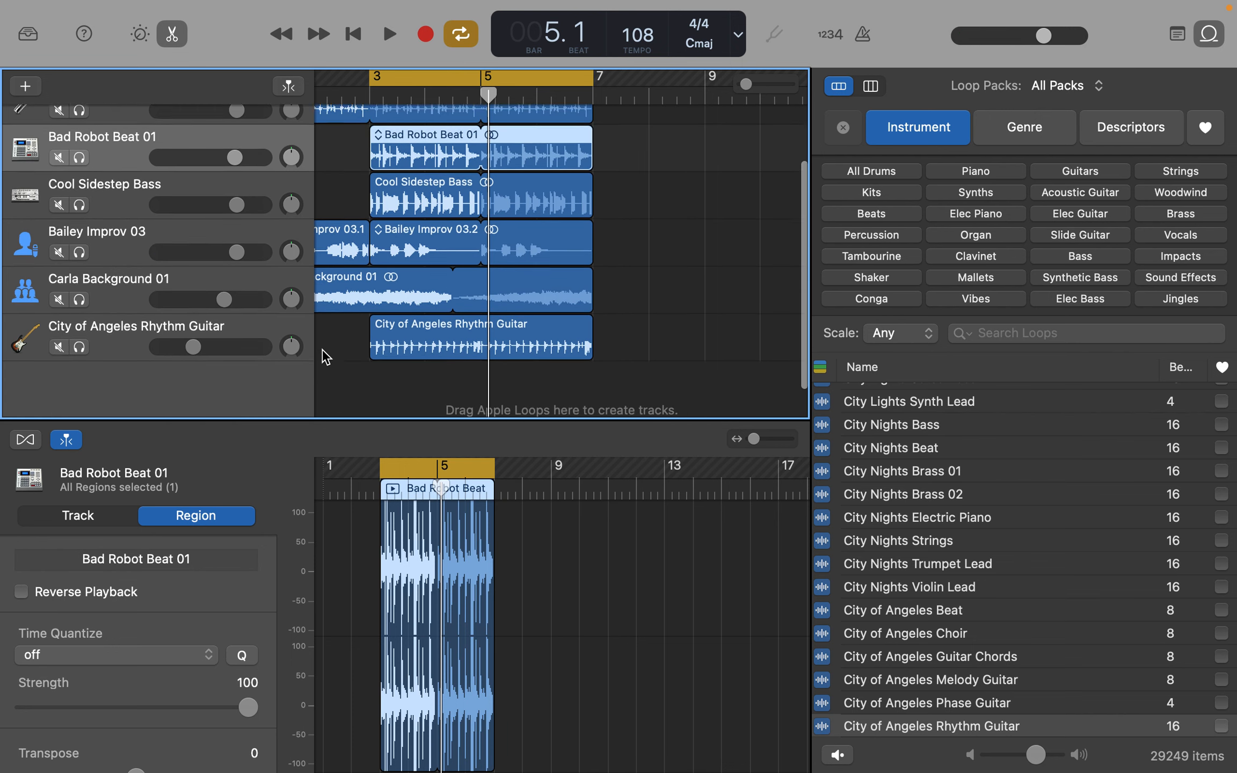
- Mute Bailey Improv 03 and Carla Background 01 while the cycled section plays, and unmute both before stopping playback
key(space)
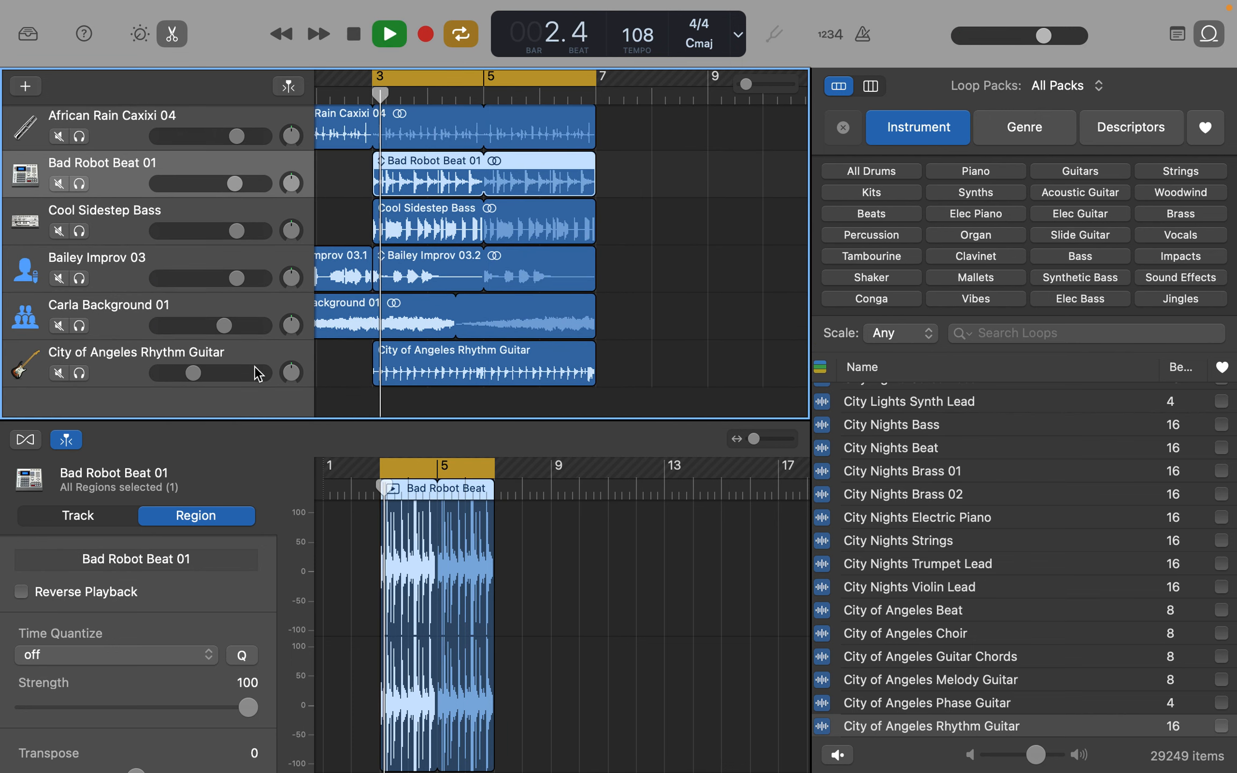
click(58, 279)
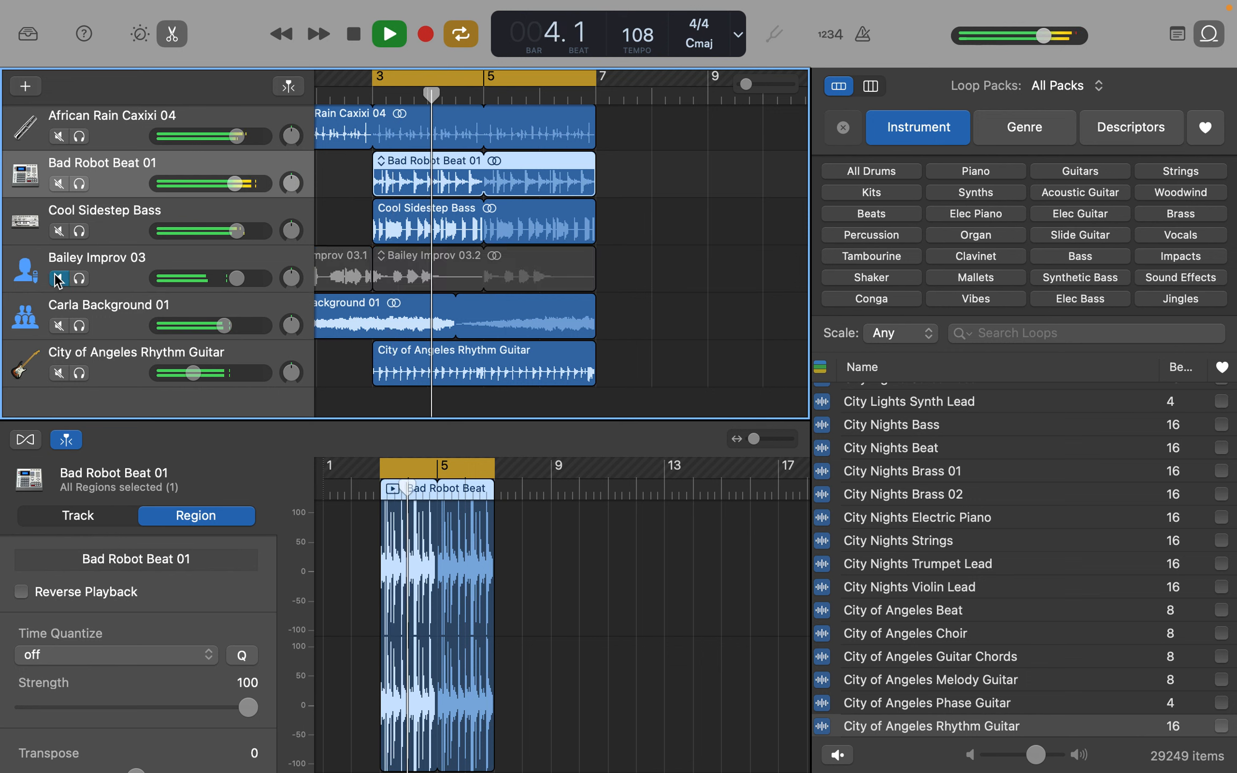
click(64, 326)
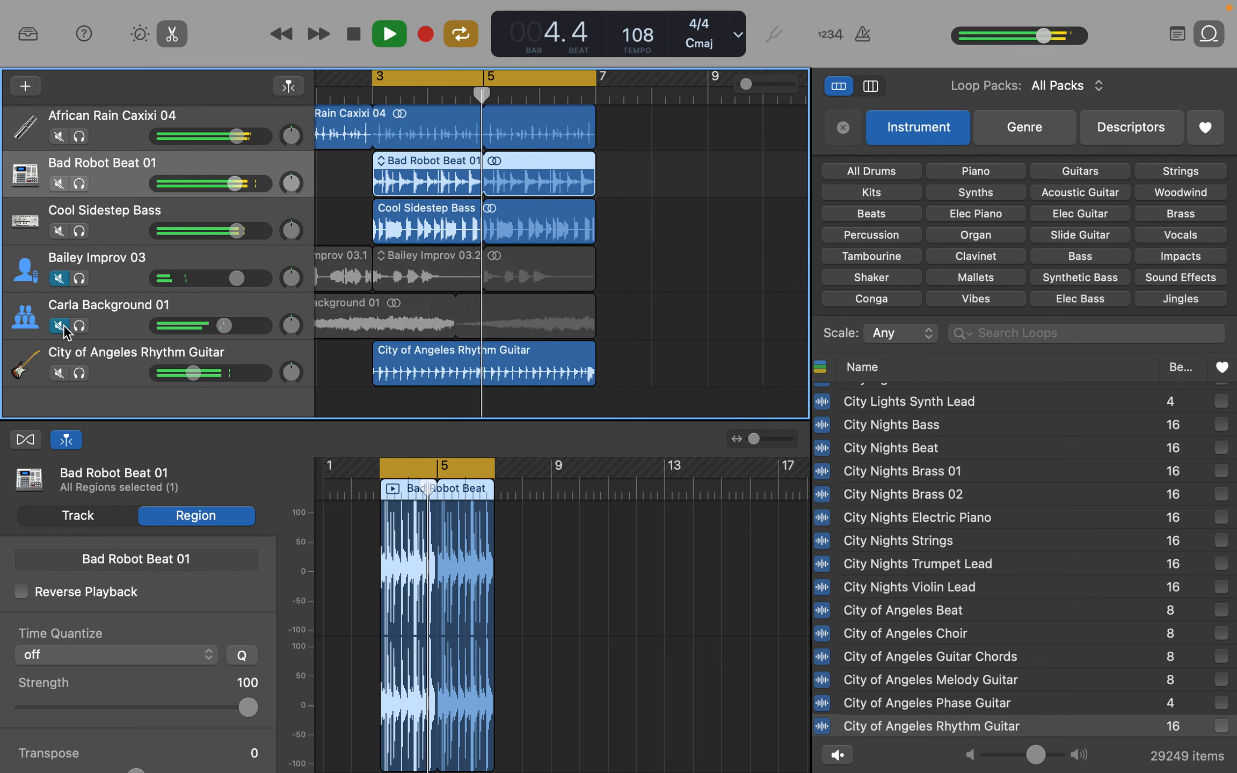
click(63, 326)
click(58, 279)
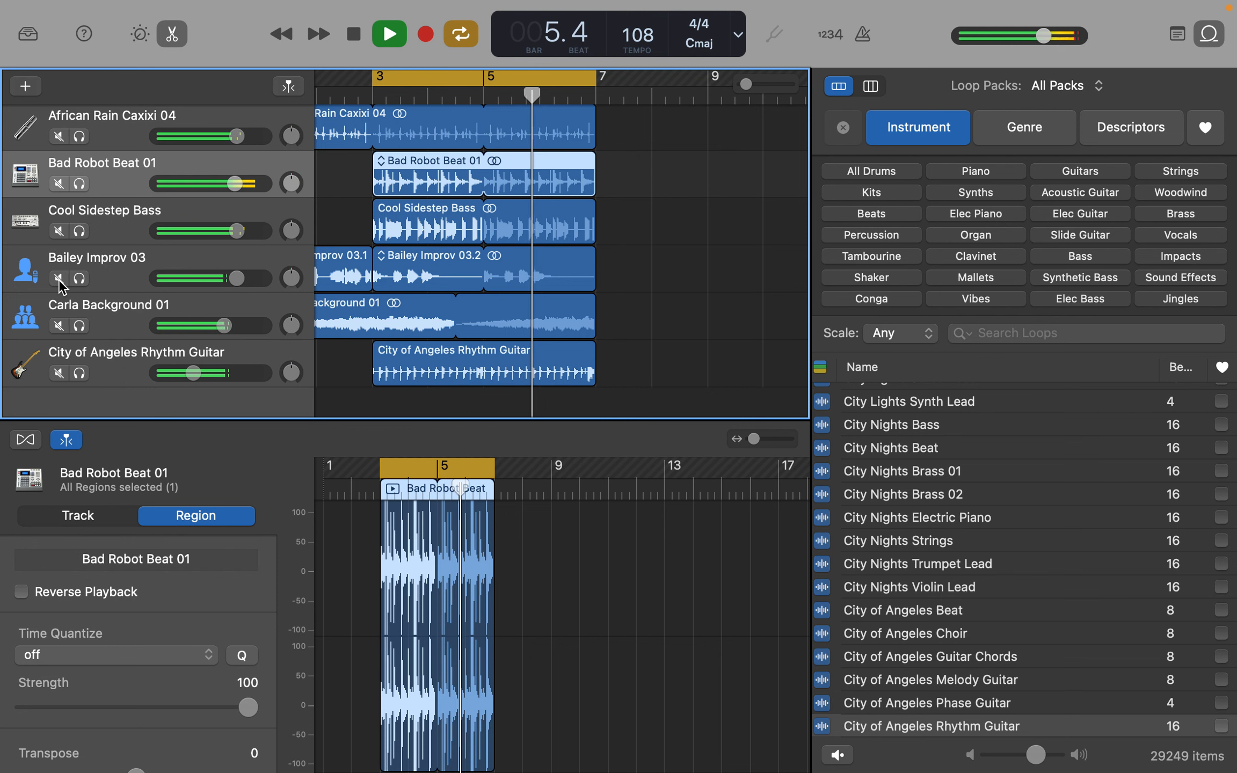
key(space)
- Mute African Rain Caxixi 04, play the cycled section without it, and unmute the track
scroll(75, 219, up, 2)
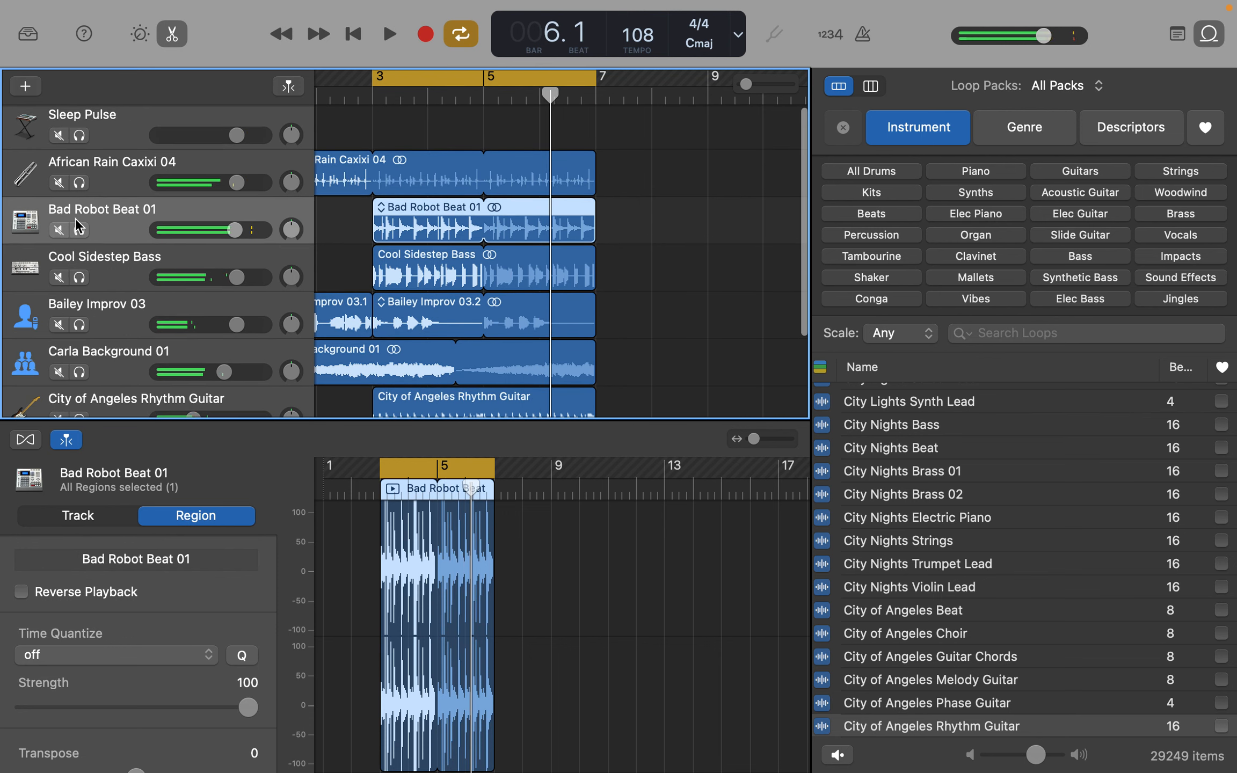
click(59, 183)
key(space)
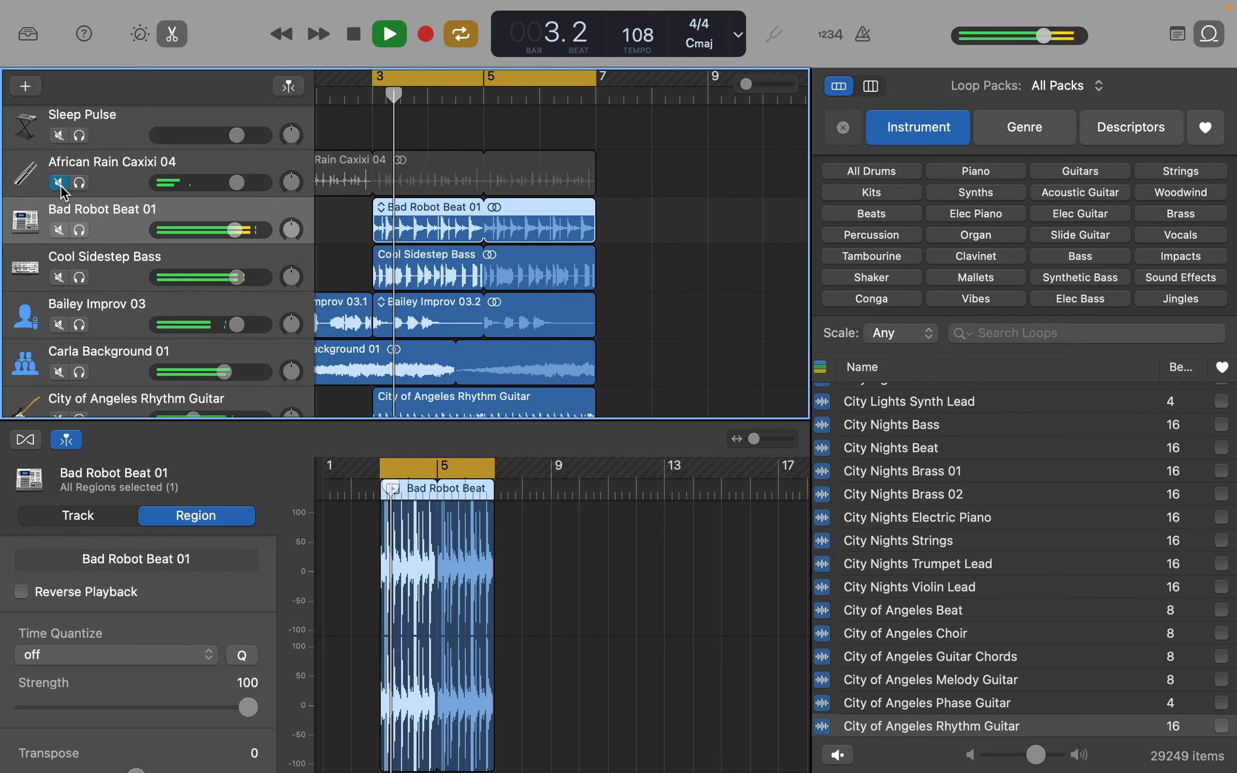
click(59, 182)
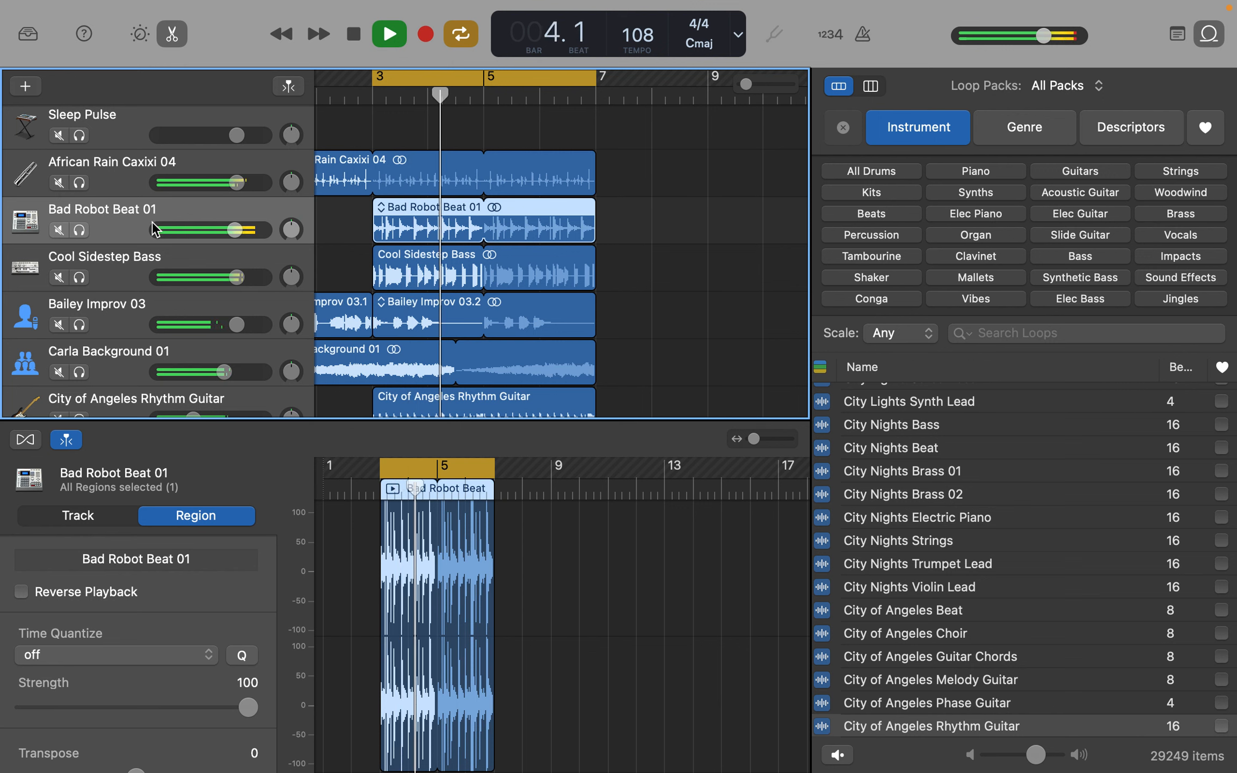
- Slightly lower the volumes of Bad Robot Beat 01, Cool Sidestep Bass and Carla Background 01 during playback, and stop playback
click(234, 230)
drag(234, 230, 208, 294)
scroll(230, 257, down, 3)
scroll(202, 241, up, 2)
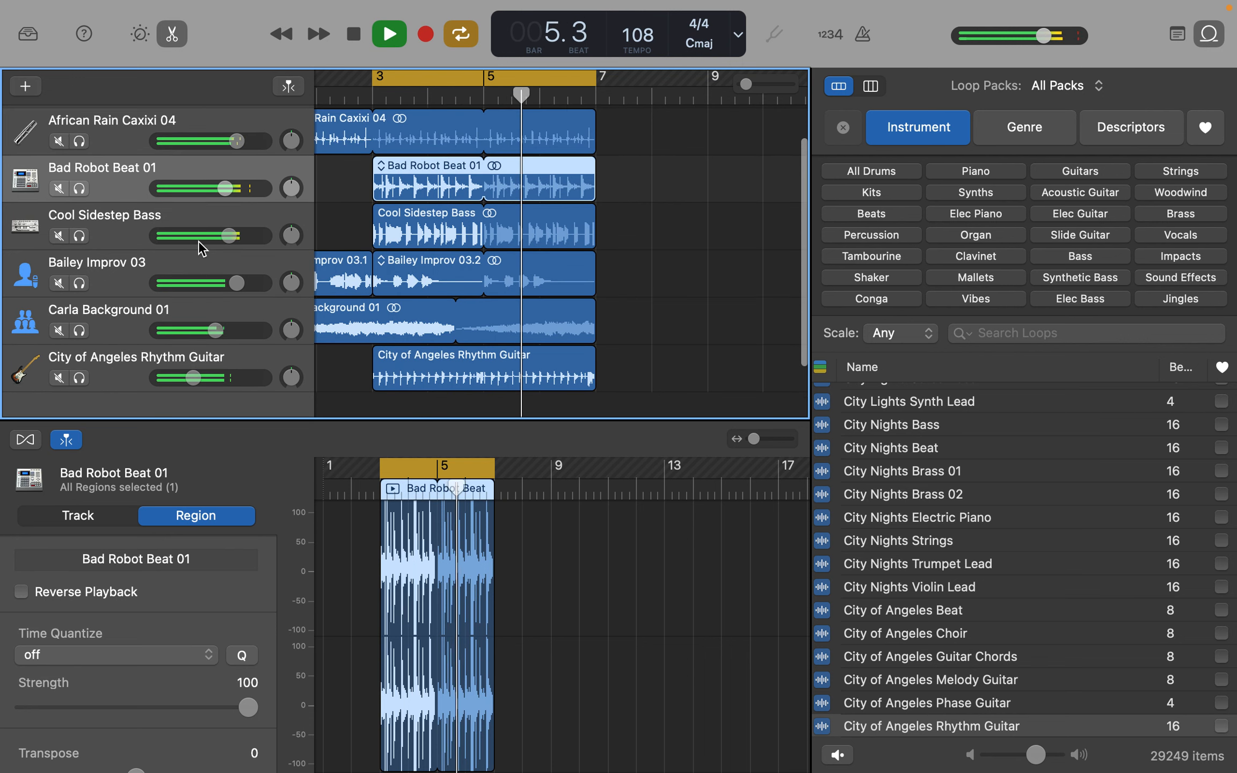
scroll(626, 258, up, 2)
key(space)
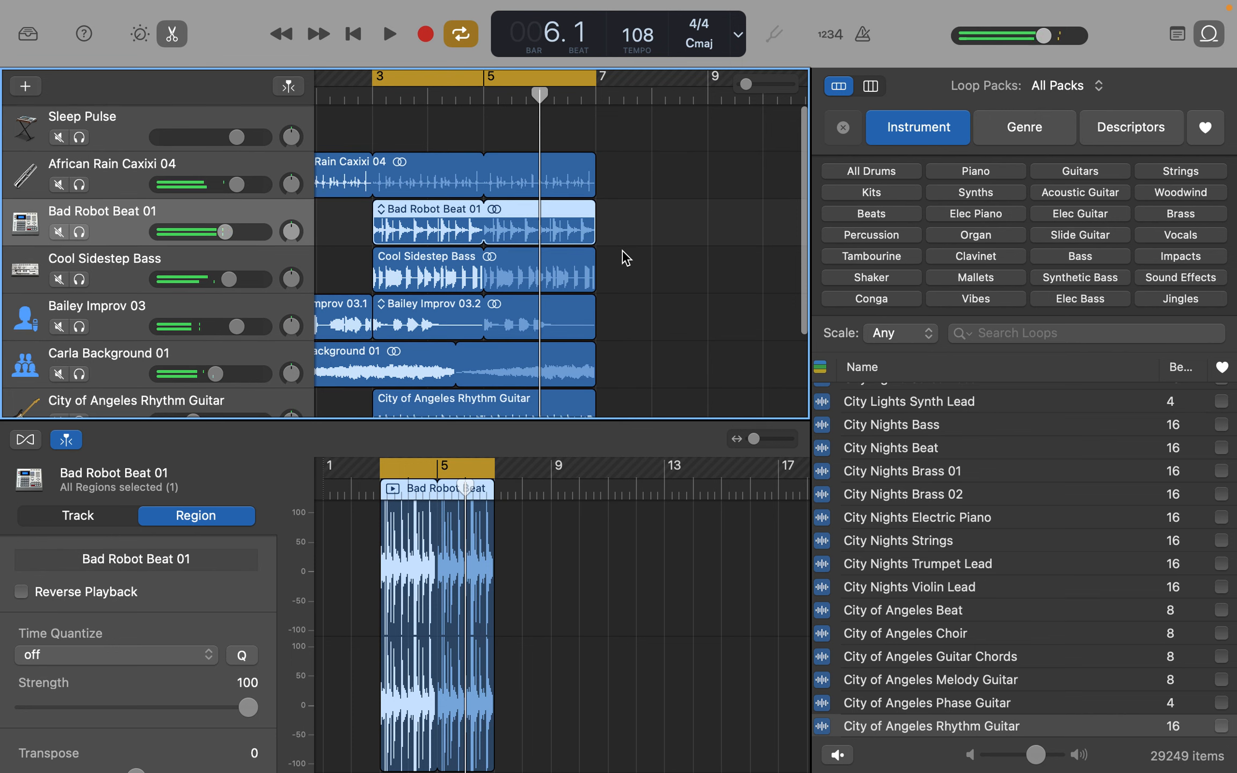